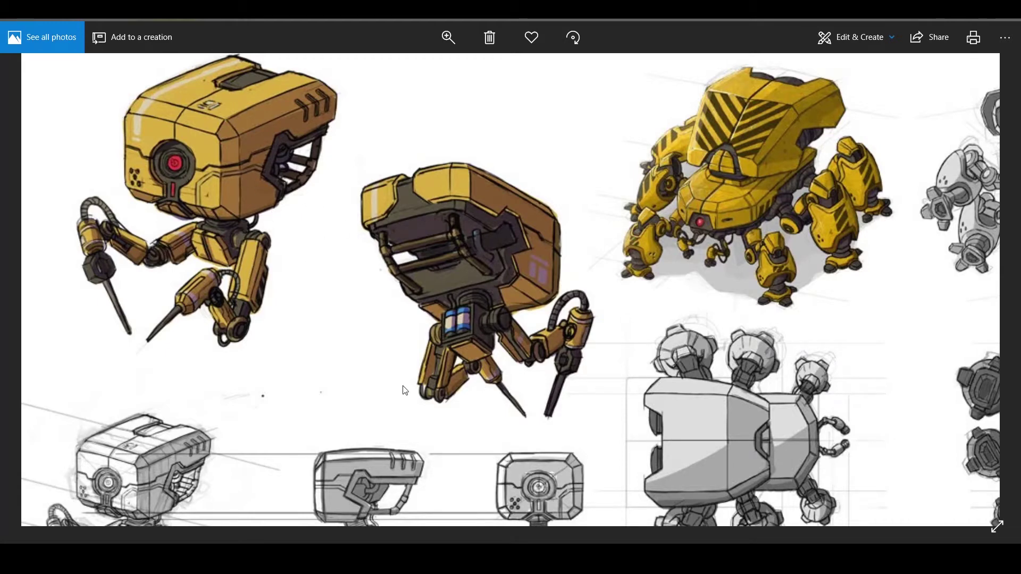
Step: Check the yellow robot concept art, switch to 3ds Max and create a box about 73 m long, 152 m wide and 39 m high
alt+drag(400, 377, 400, 311)
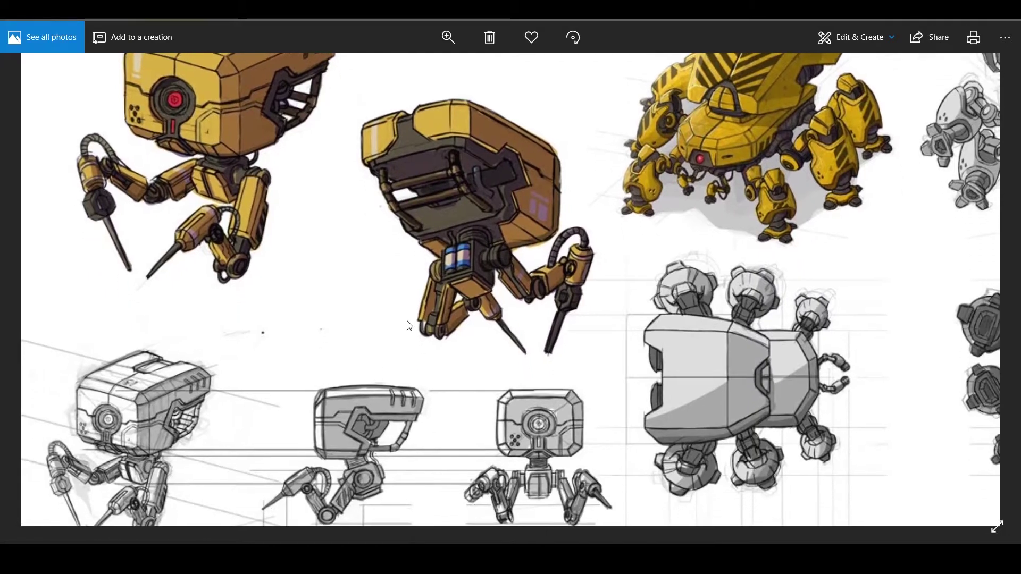
ctrl+scroll(418, 318, up, 1)
drag(445, 347, 458, 276)
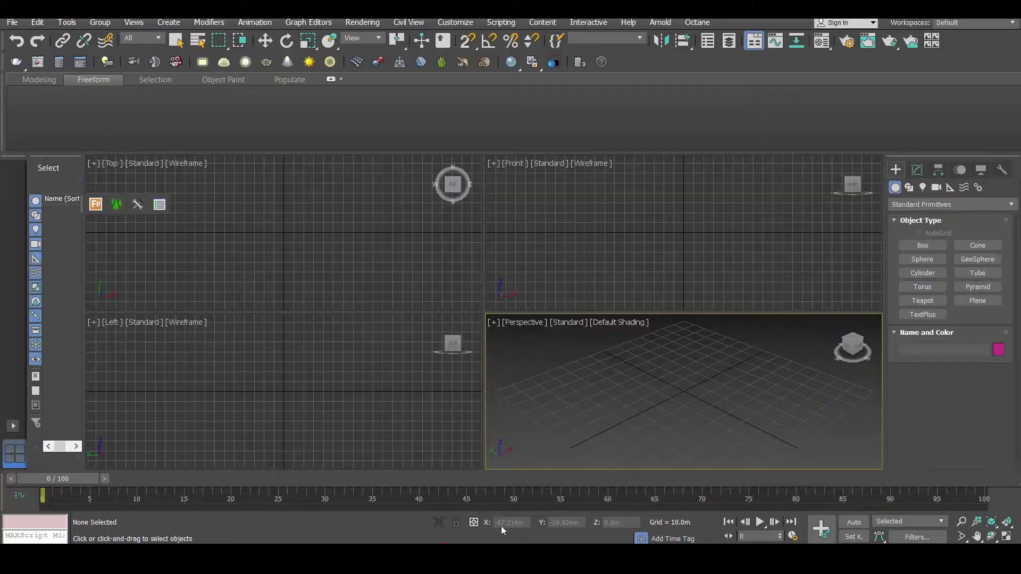
click(922, 245)
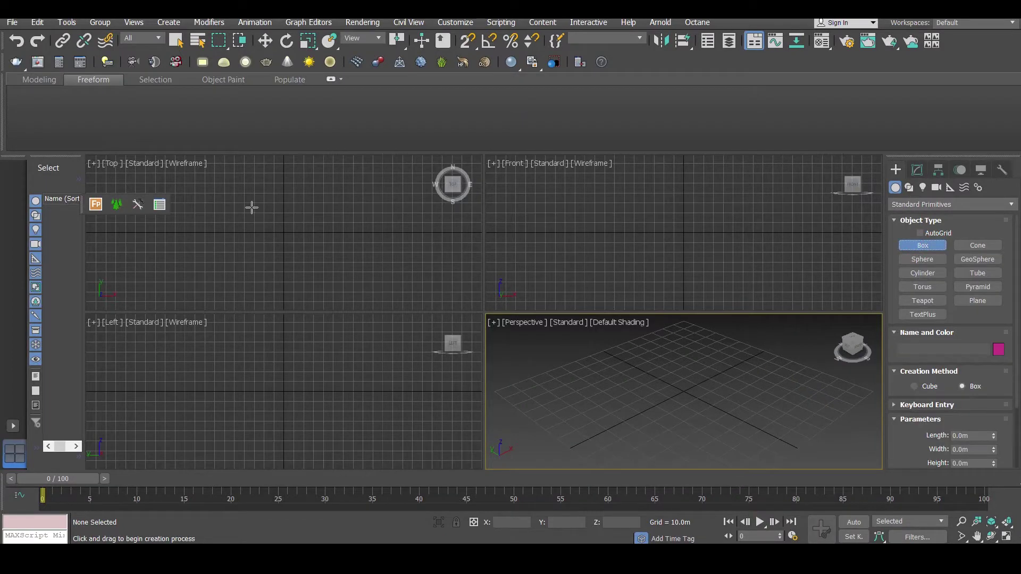
drag(218, 188, 370, 261)
click(362, 222)
middle_click(647, 418)
key(alt+w)
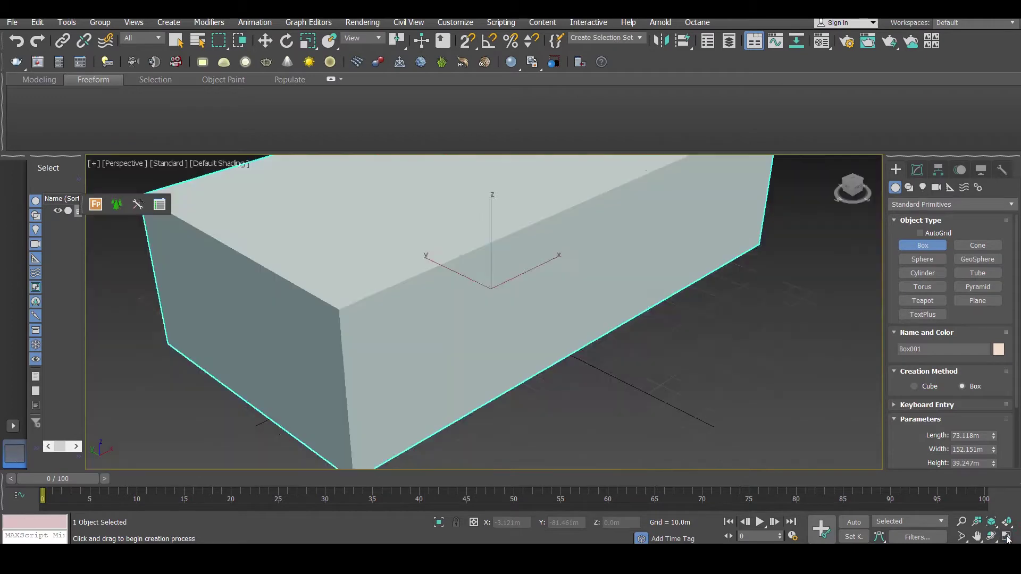
Step: Resize the box to about 79 m length, 126 m width and 66 m height
key(z)
click(992, 536)
drag(493, 349, 481, 337)
scroll(485, 333, down, 5)
key(Escape)
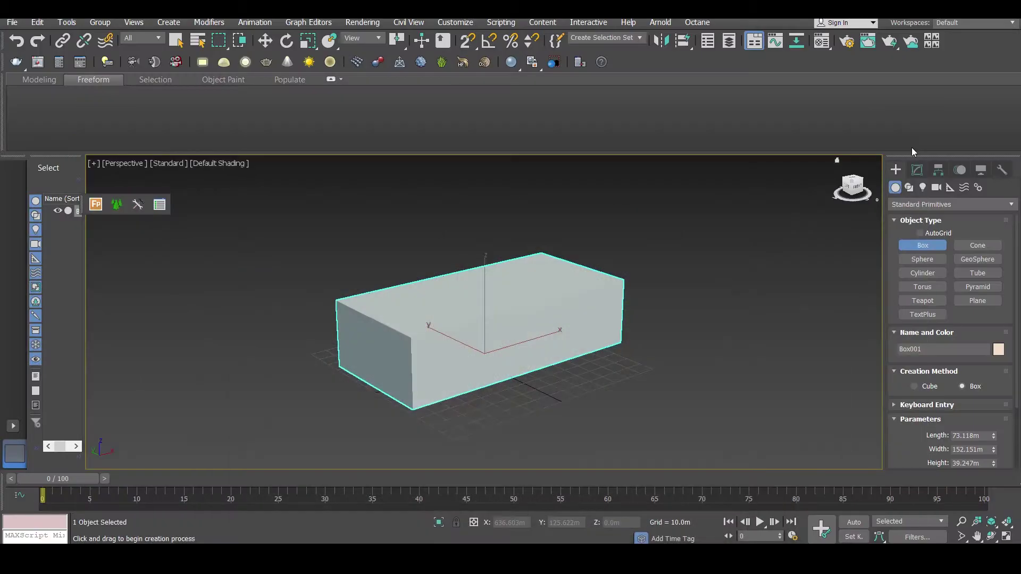
key(Escape)
click(581, 235)
mouse_move(993, 382)
mouse_down()
mouse_move(996, 345)
mouse_move(992, 377)
mouse_up()
alt+middle_drag(417, 301, 516, 284)
drag(993, 355, 996, 349)
alt+middle_drag(542, 265, 443, 286)
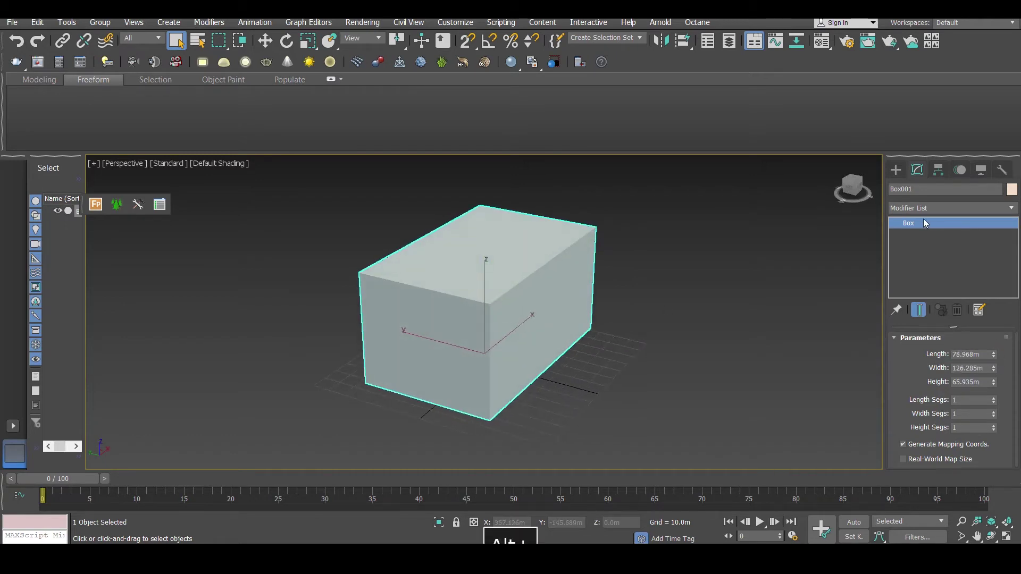
Step: Convert the box to an Editable Poly and expand its sub-object levels
right_click(924, 224)
click(943, 310)
click(909, 223)
click(895, 223)
Step: Chamfer the four lengthwise edges of the box by about 7.8 m with one segment
click(915, 246)
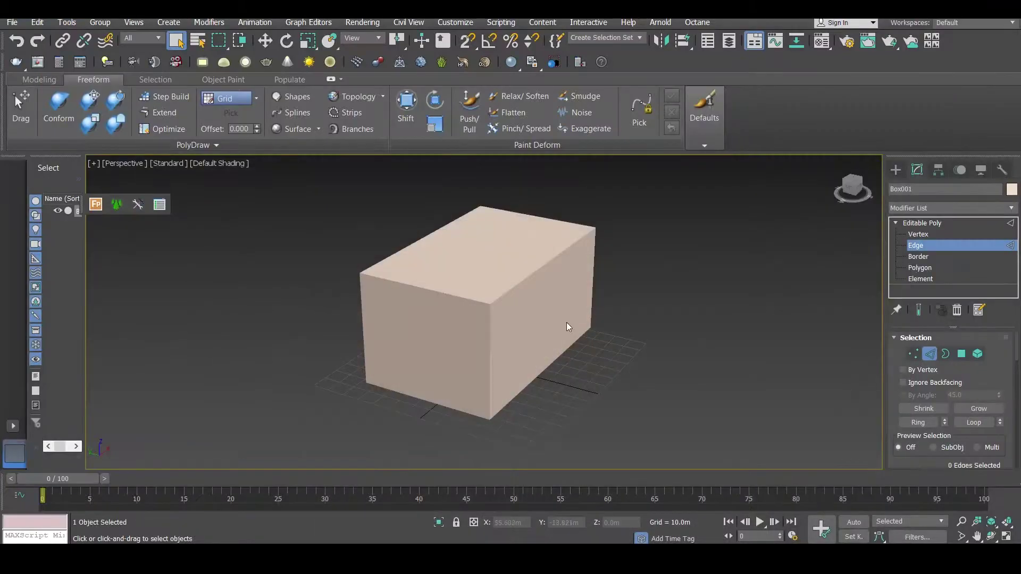
click(554, 258)
alt+middle_drag(564, 274, 425, 272)
key(alt+r)
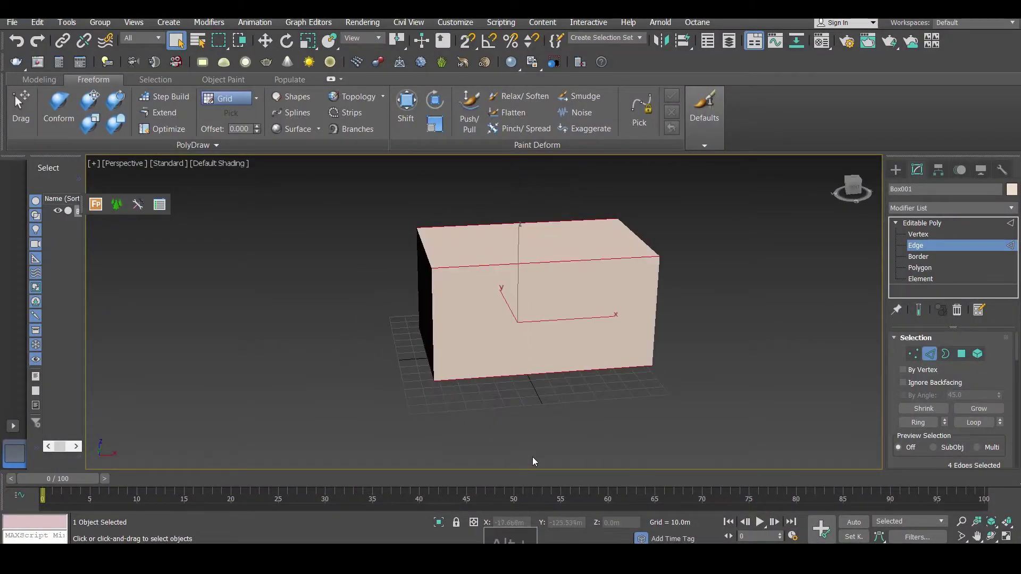
key(F3)
alt+middle_drag(548, 303, 511, 300)
scroll(944, 393, down, 5)
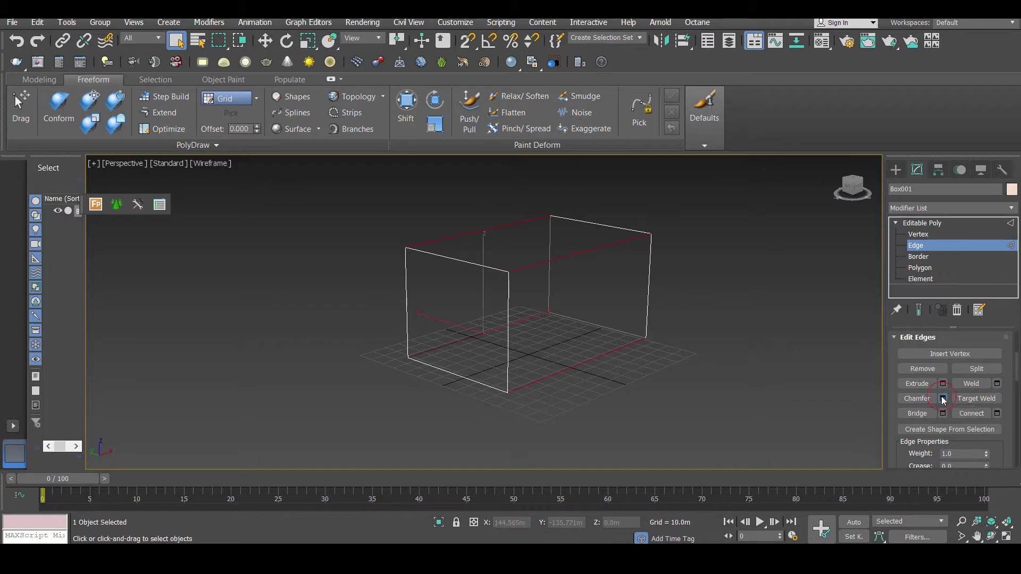
click(943, 398)
alt+middle_drag(383, 260, 424, 291)
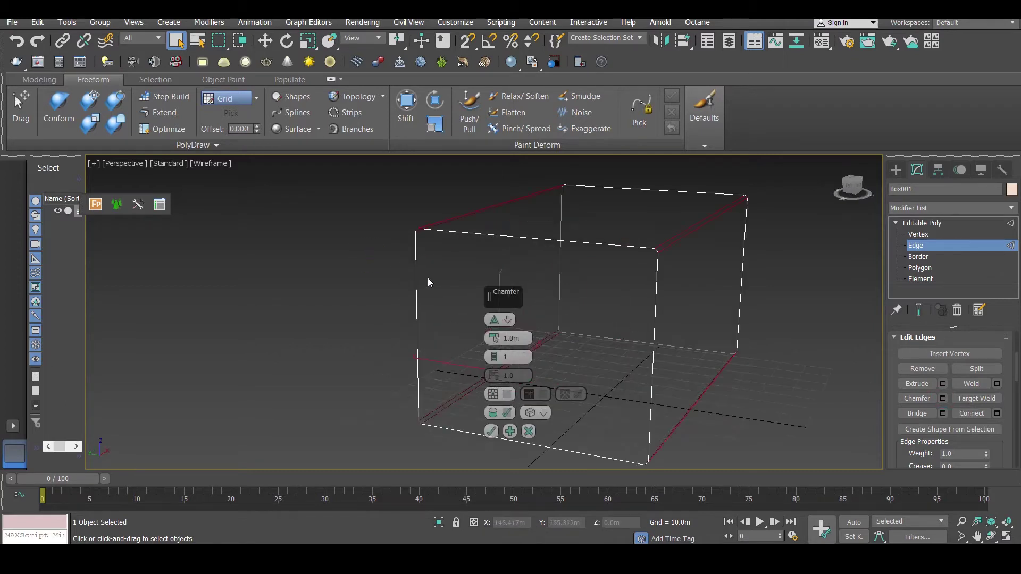
alt+middle_drag(477, 244, 463, 257)
middle_drag(549, 244, 467, 249)
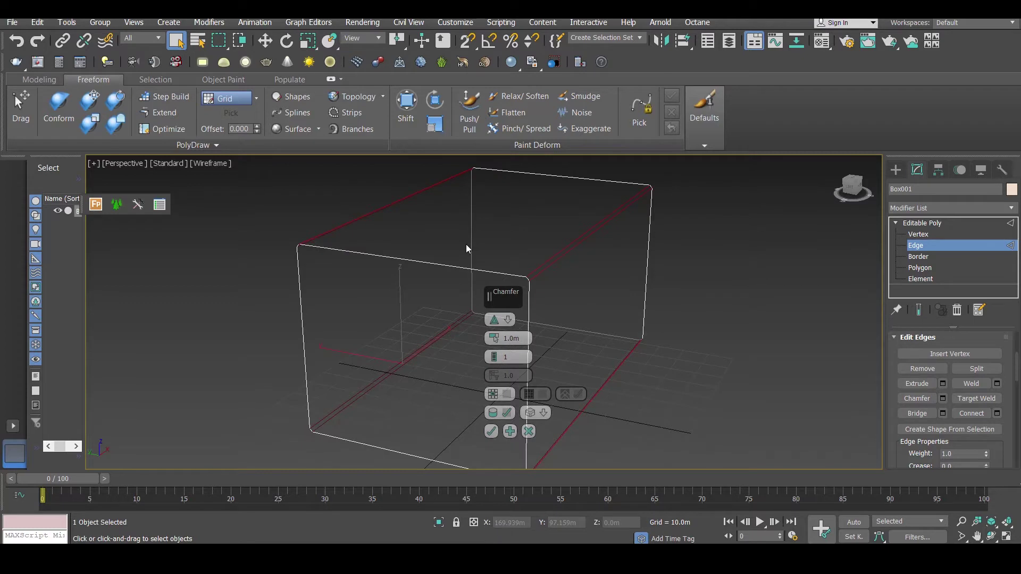
alt+middle_drag(469, 244, 511, 250)
drag(494, 339, 501, 302)
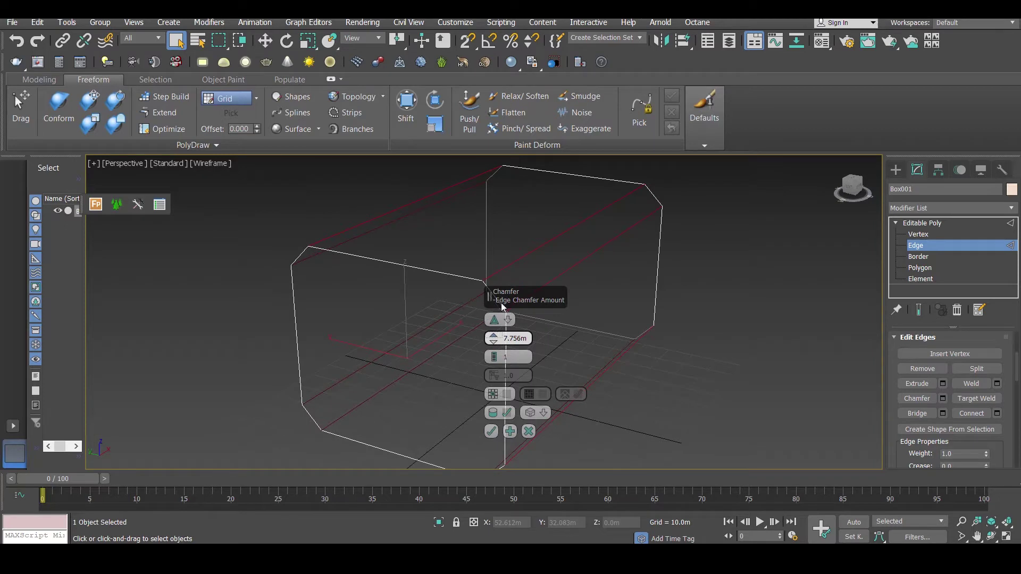
mouse_move(380, 291)
alt+middle_down()
mouse_move(412, 282)
mouse_move(417, 290)
mouse_move(384, 279)
alt+middle_up()
click(492, 432)
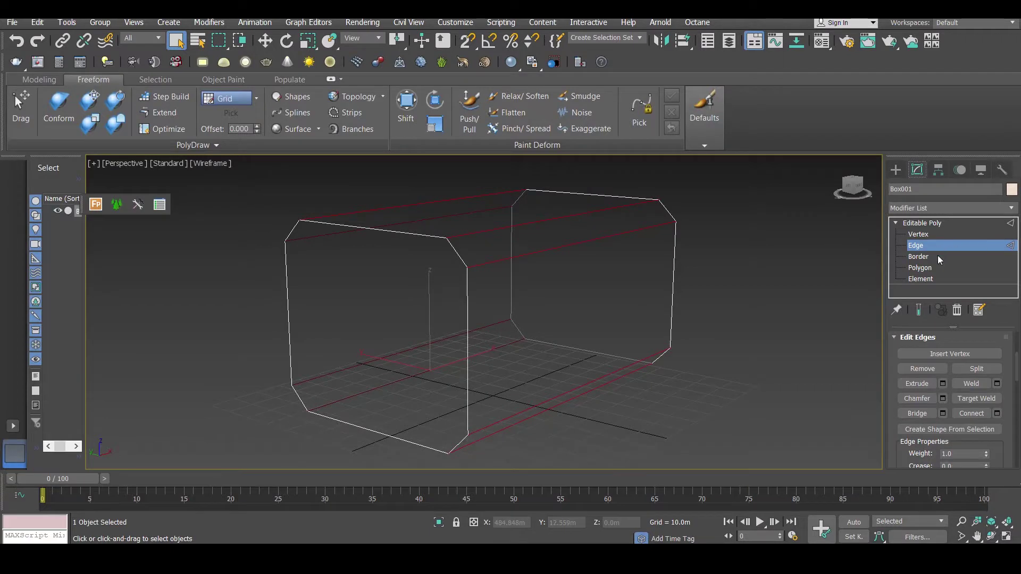
Step: Inset the polygon at the box's front end by about 6.4 m
click(926, 267)
click(341, 287)
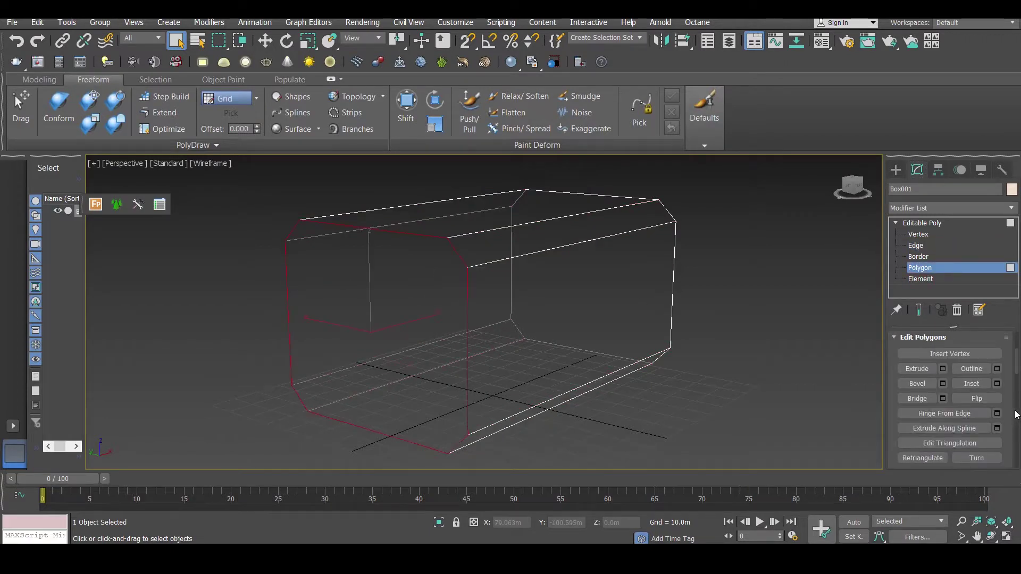
click(997, 383)
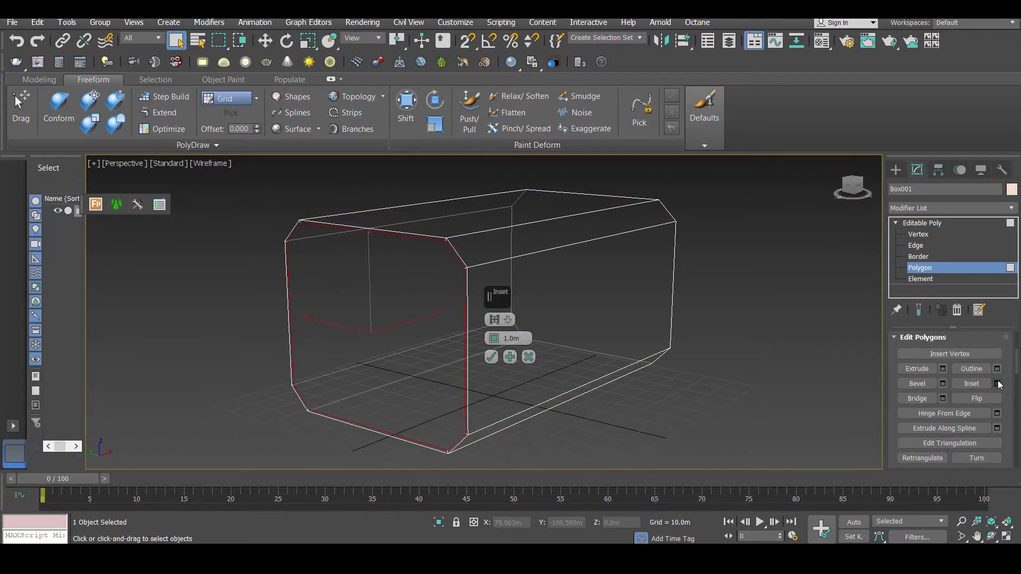
drag(494, 320, 496, 314)
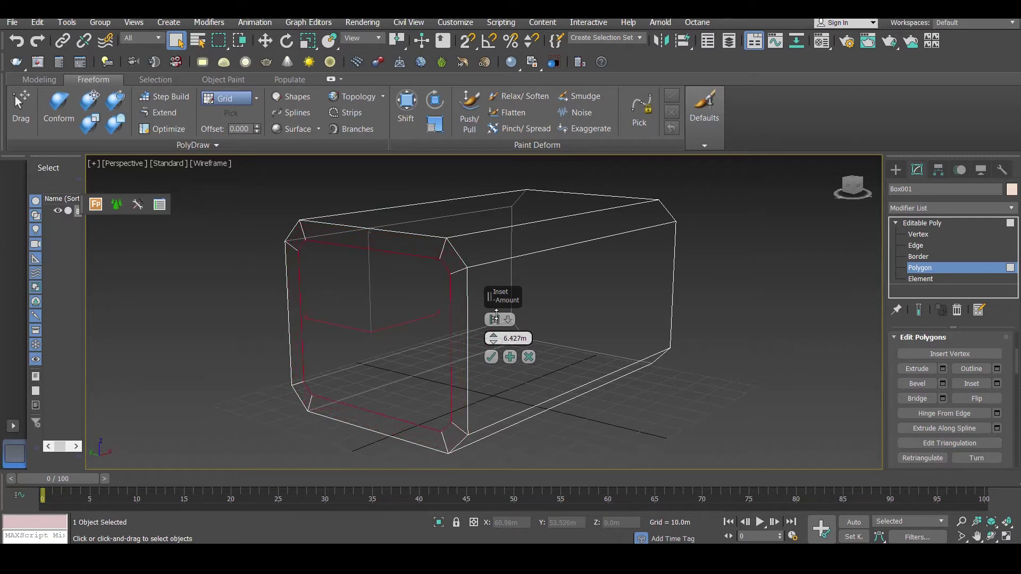
click(491, 357)
Step: Move the inset end polygon outward along X to about -60 m to form a bevelled front
key(w)
alt+middle_drag(457, 341, 424, 321)
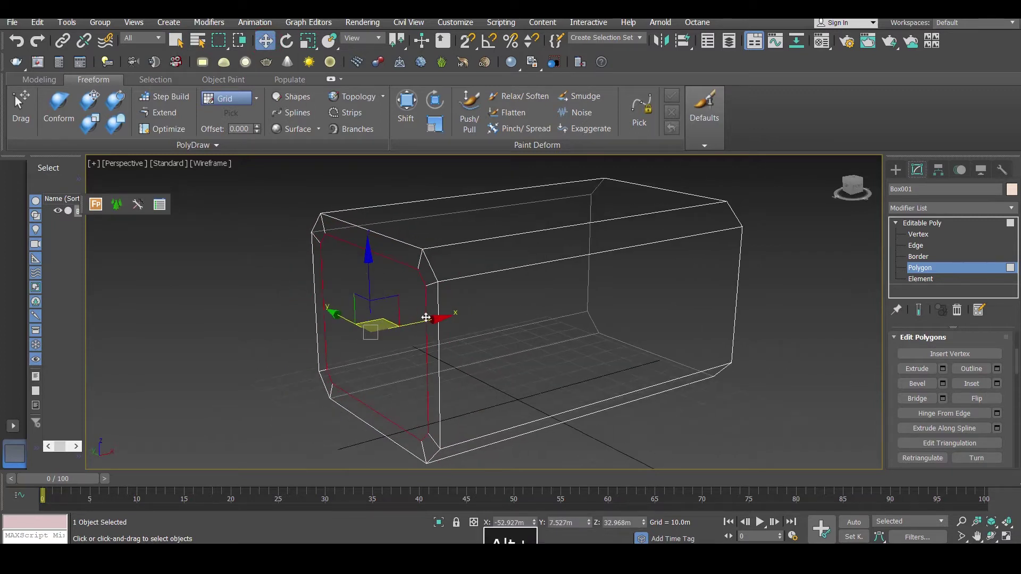
drag(424, 321, 404, 324)
scroll(409, 324, down, 4)
key(F3)
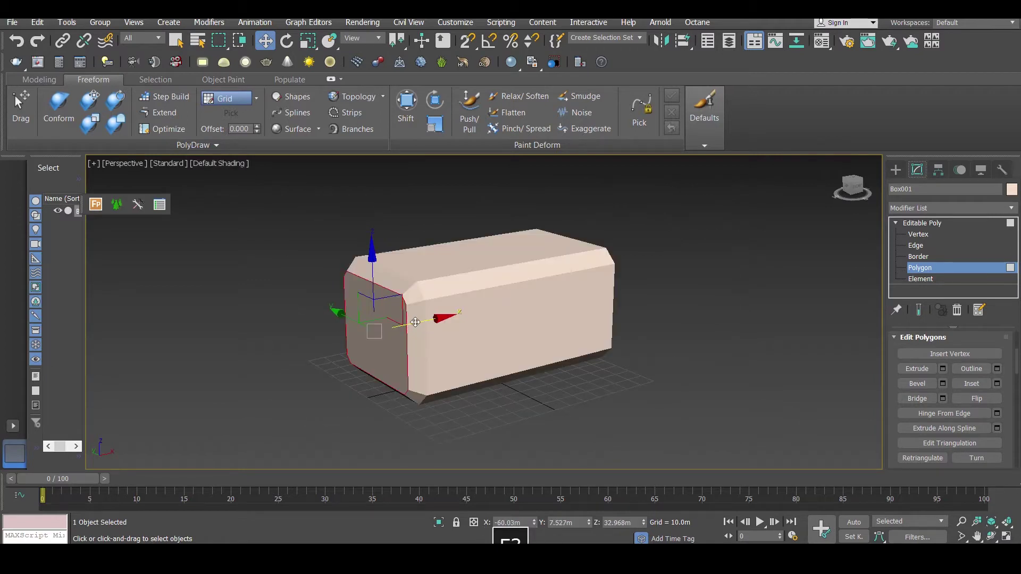
alt+middle_drag(414, 323, 451, 321)
Step: Check the robot concept art, scale the inset end polygon down slightly and move it outward to about X -62 m
click(474, 558)
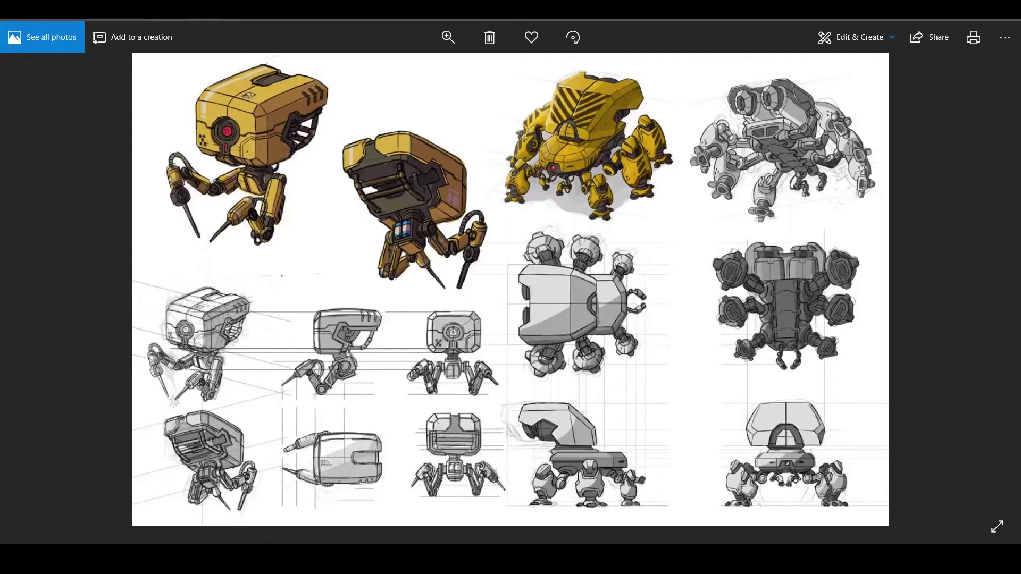
click(474, 558)
click(475, 558)
click(474, 557)
key(r)
drag(372, 313, 372, 322)
key(w)
alt+middle_drag(371, 323, 415, 337)
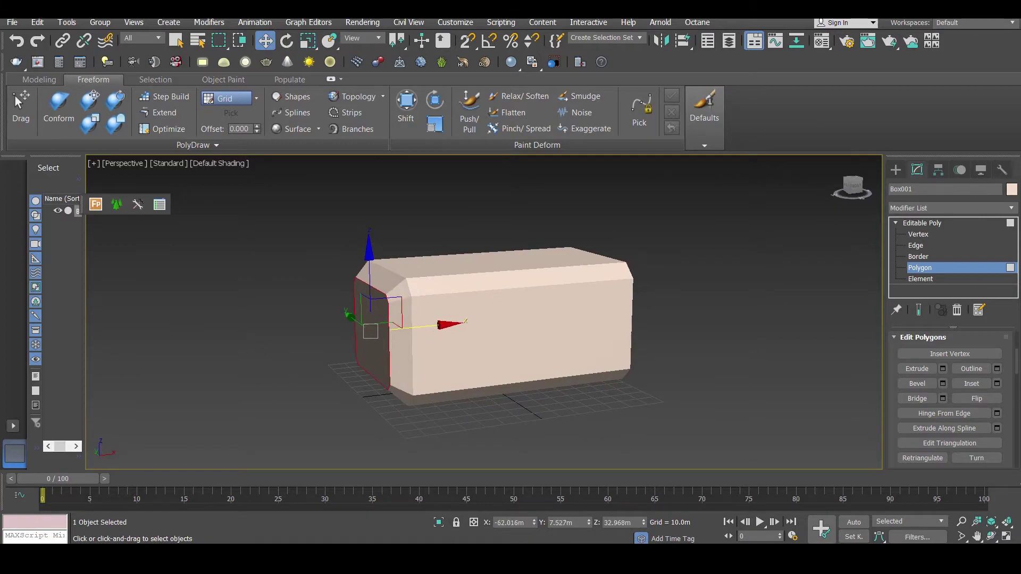
Step: Compare the bevelled body's shape and proportions with the robot's side view on the concept art sheet
key(alt+Tab)
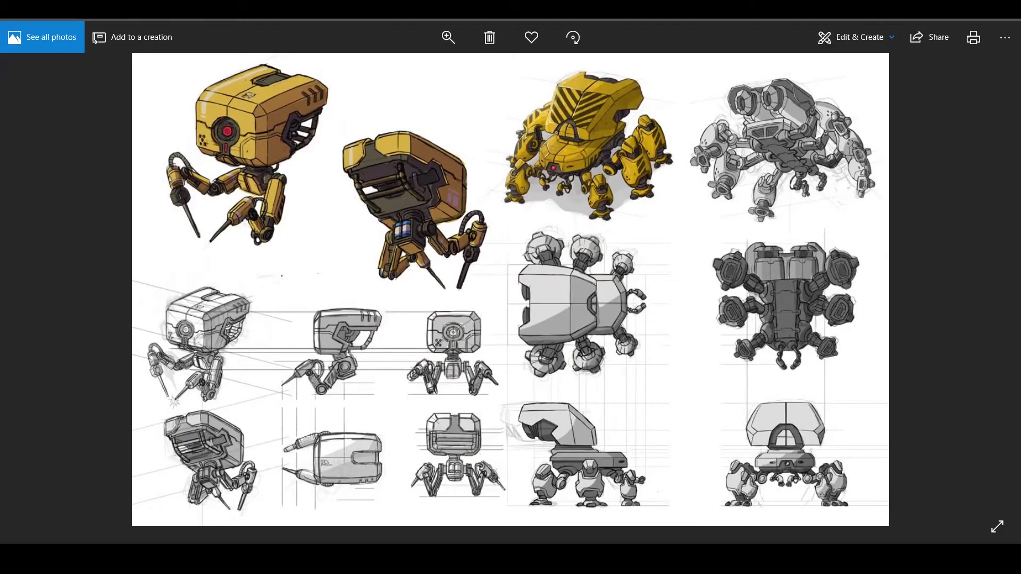
key(alt+Tab)
alt+middle_drag(448, 312, 434, 321)
alt+middle_drag(515, 385, 531, 376)
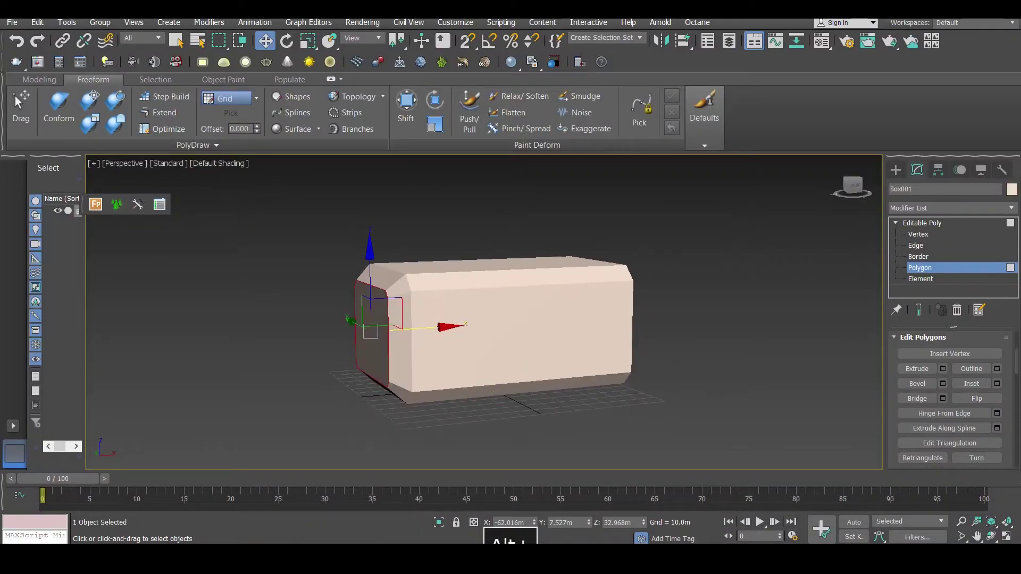
key(alt+Tab)
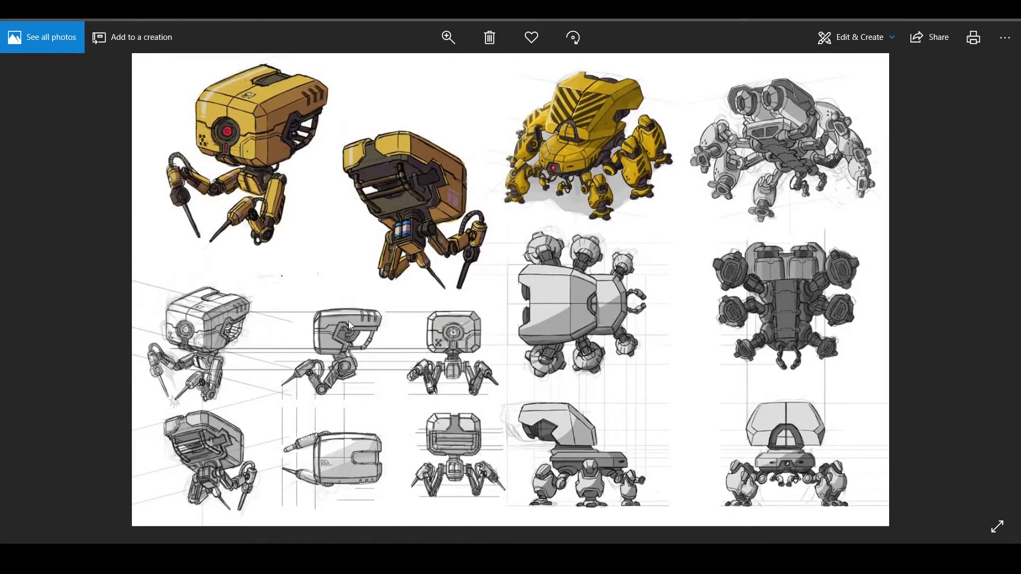
key(alt+Tab)
alt+middle_drag(552, 324, 520, 312)
Step: Leave polygon editing with the box's selection locked and frame it in a maximized Front view
click(911, 225)
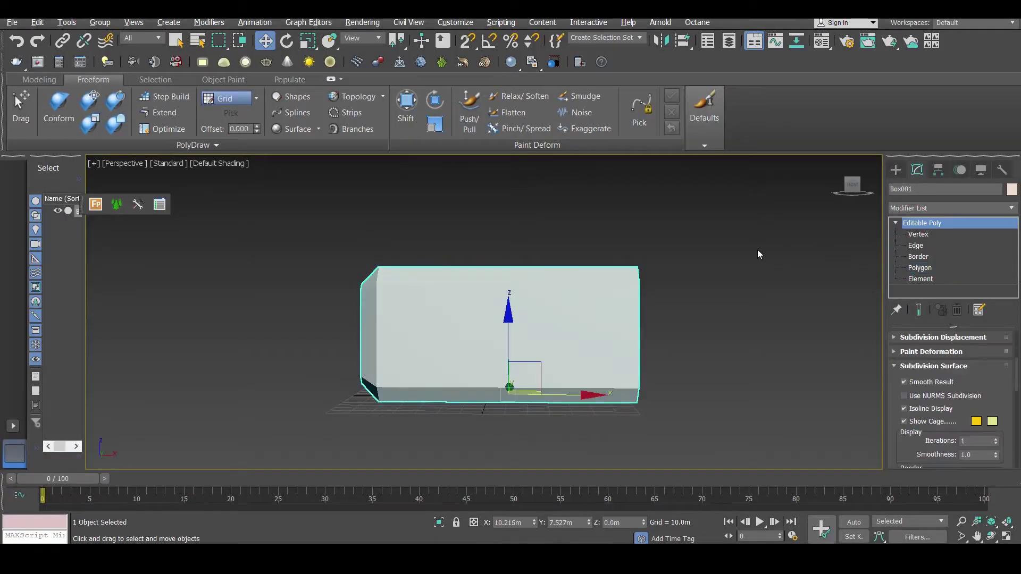
key(space)
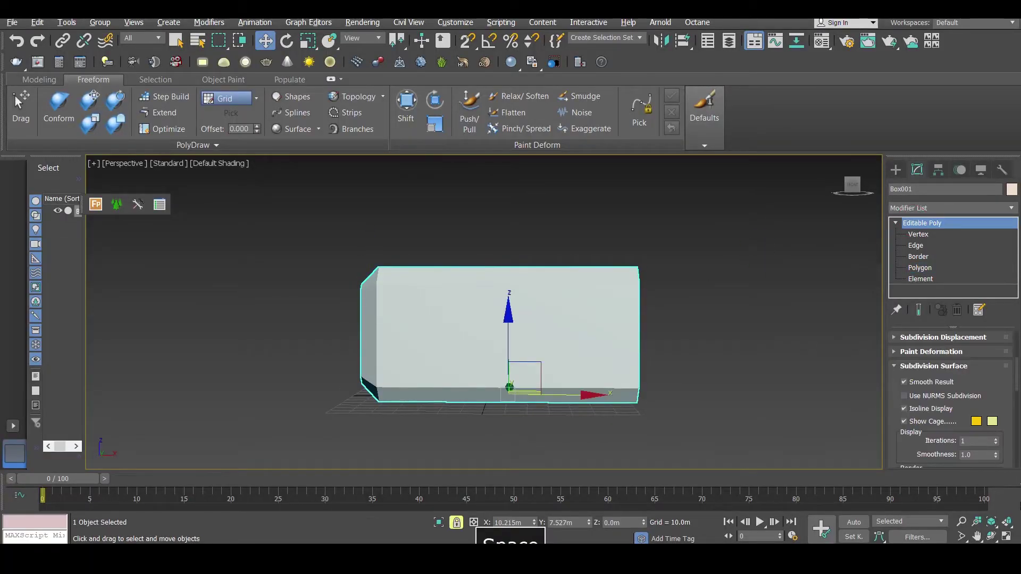
click(1008, 537)
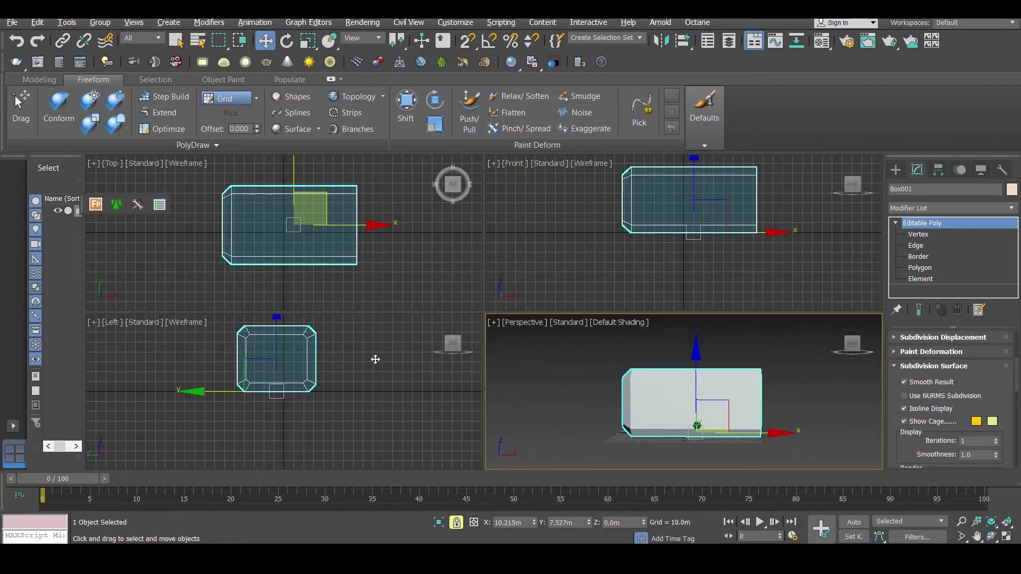
click(756, 274)
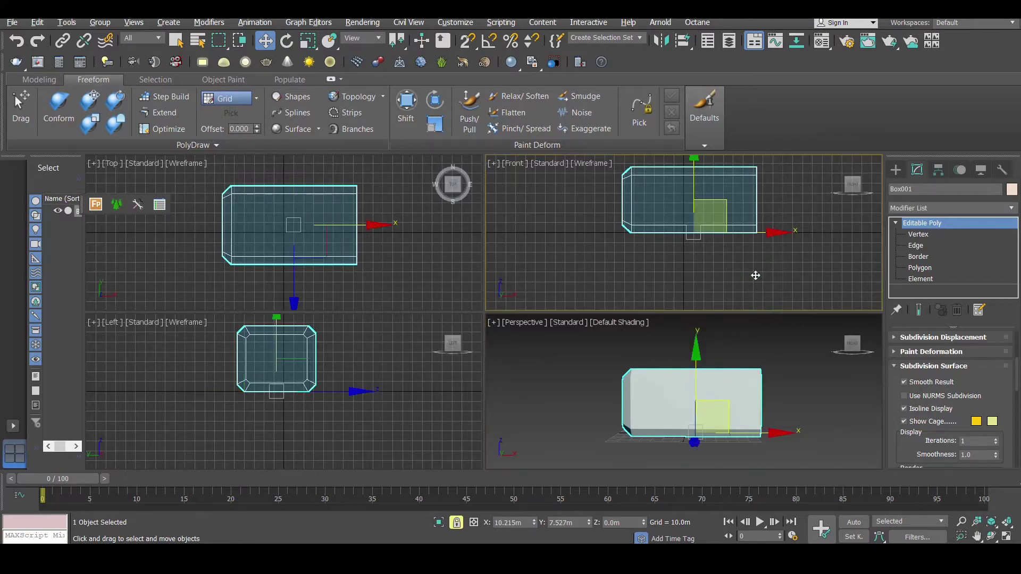
click(1007, 536)
alt+middle_drag(566, 337, 566, 346)
key(f)
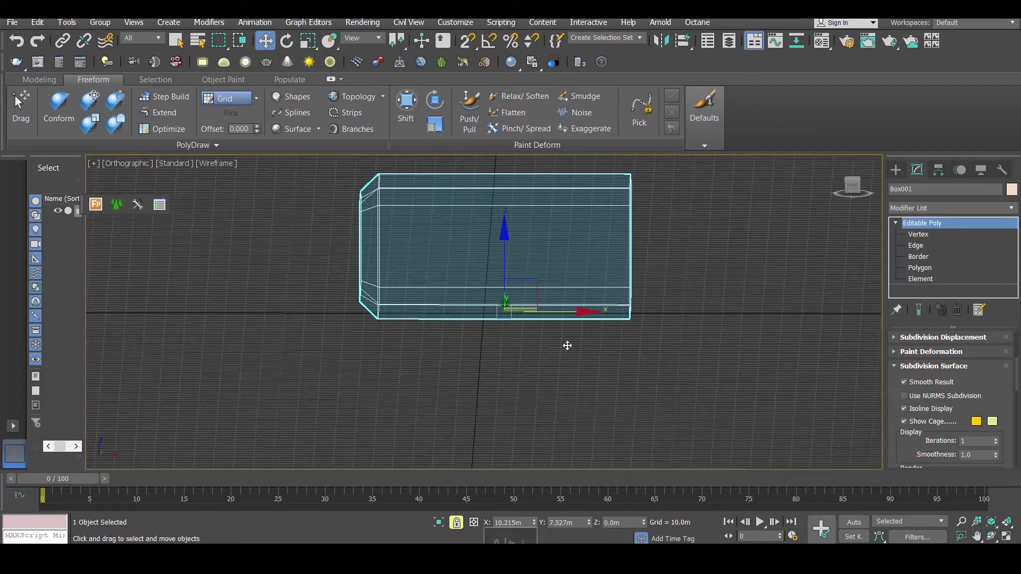
key(z)
scroll(567, 346, down, 2)
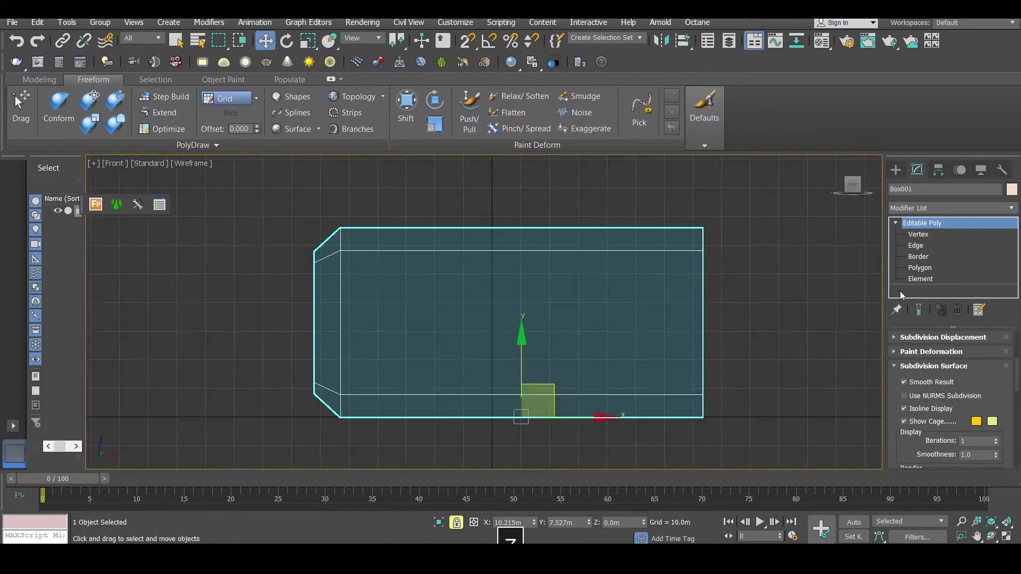
Step: At vertex level, use QuickSlice to cut the whole body horizontally a little above mid-height in the Front view
click(919, 234)
drag(1019, 363, 1005, 412)
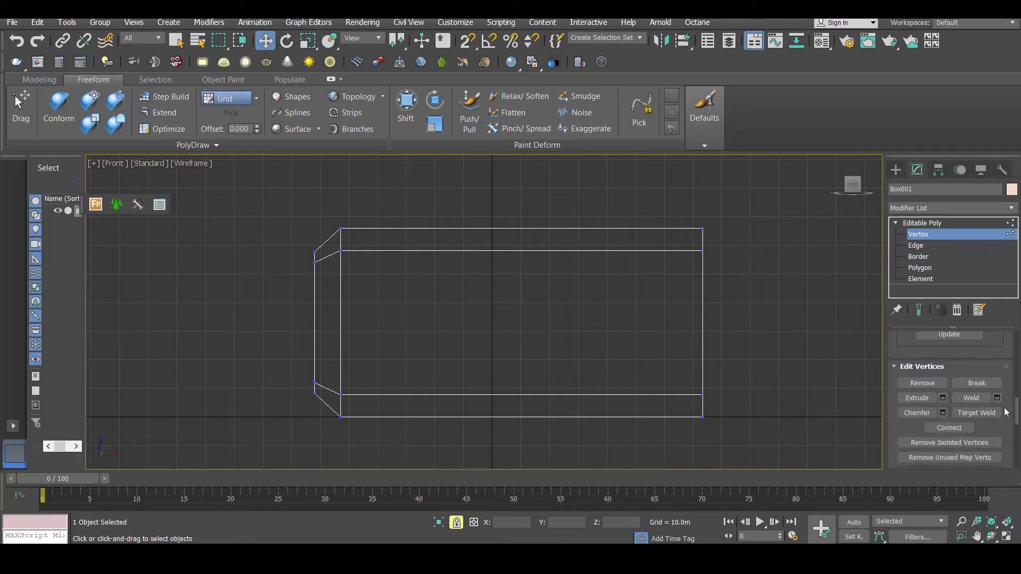
scroll(1002, 418, down, 6)
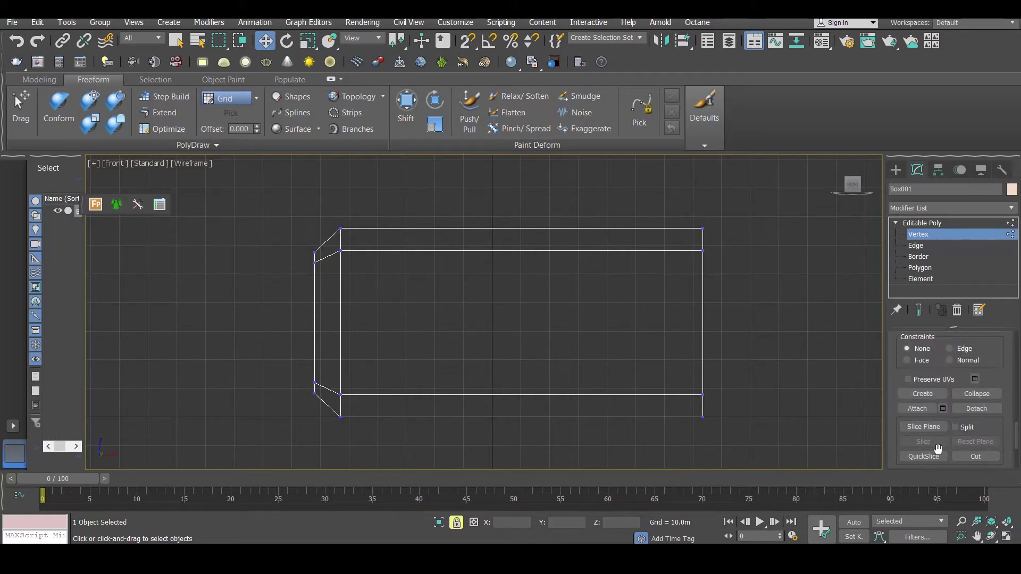
click(923, 456)
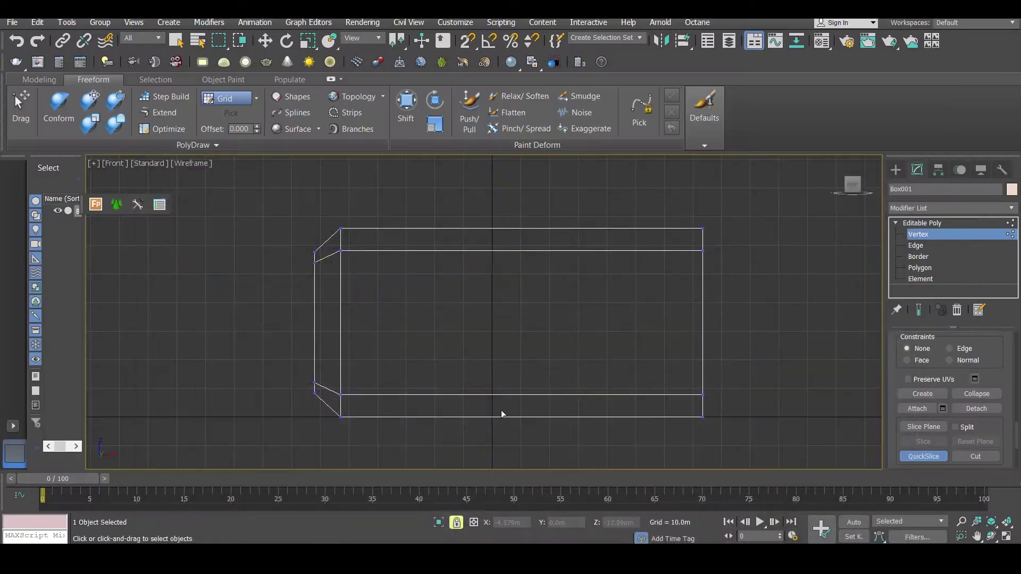
click(690, 289)
right_click(687, 293)
click(685, 297)
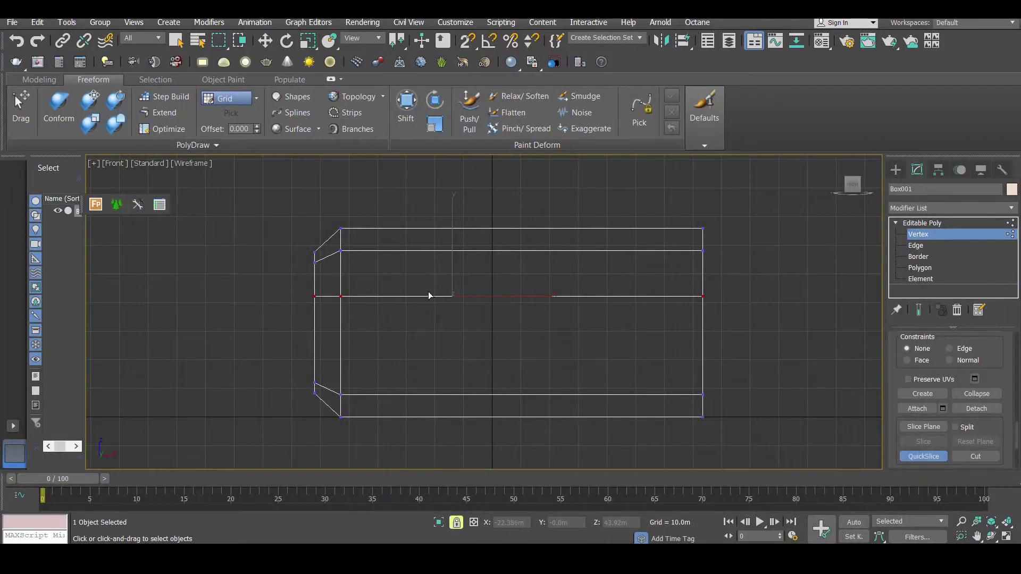
Step: QuickSlice the body along a slanted line crossing the horizontal cut near the front third, and add a second horizontal cut just above the first
click(434, 296)
click(426, 322)
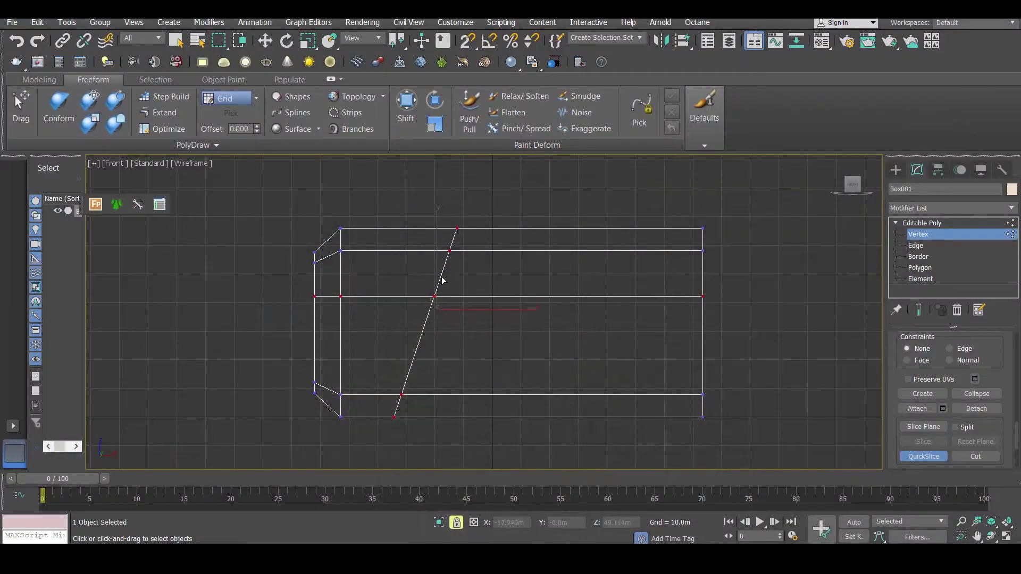
click(441, 276)
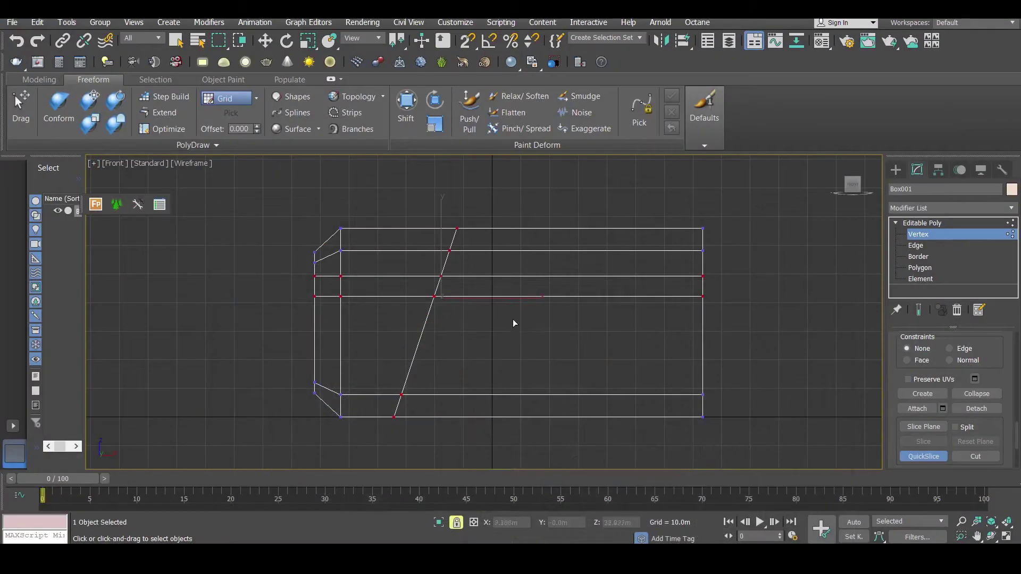
Step: QuickSlice the body along a second slanted line behind the first, and add a horizontal cut through its lower third
click(531, 306)
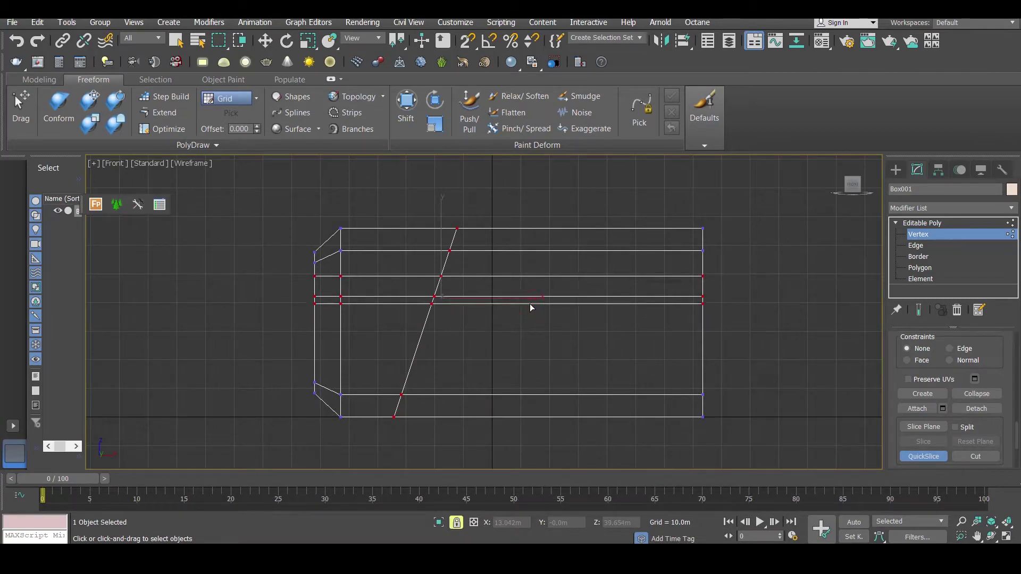
click(520, 336)
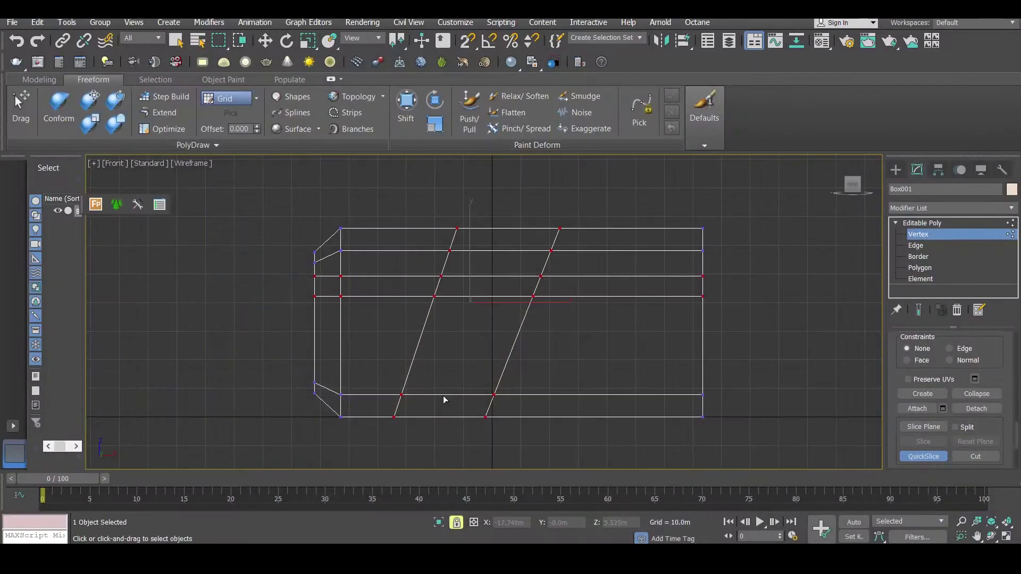
click(444, 356)
click(467, 355)
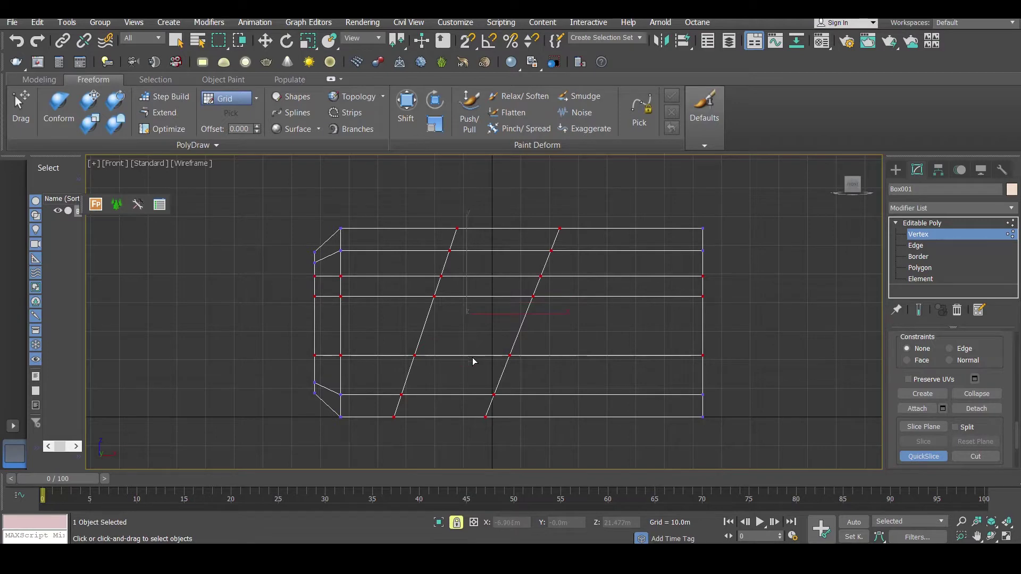
Step: At polygon level, unlock the selection and delete the body's lower rear polygons behind the second slanted cut
click(265, 40)
click(920, 267)
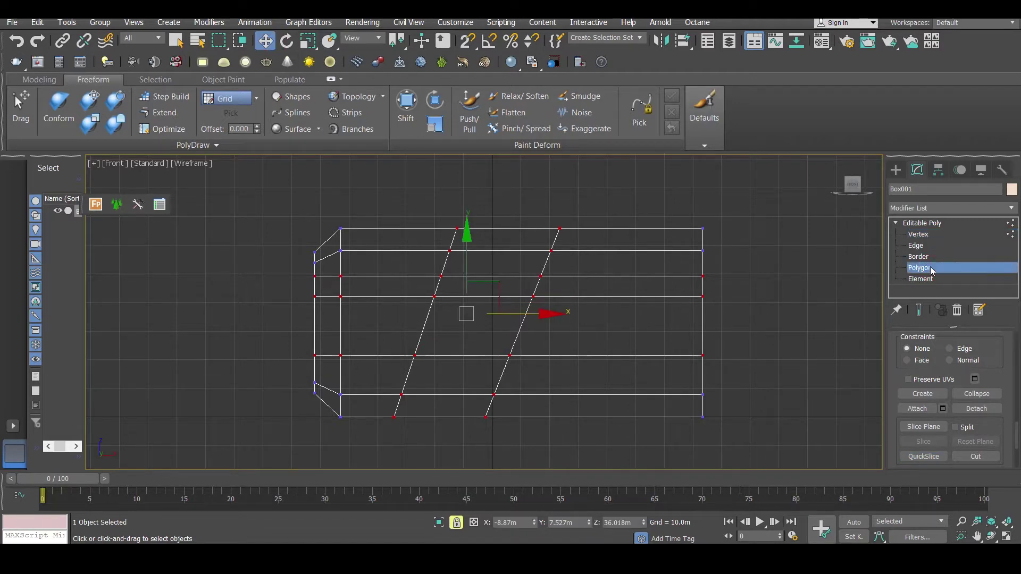
key(F3)
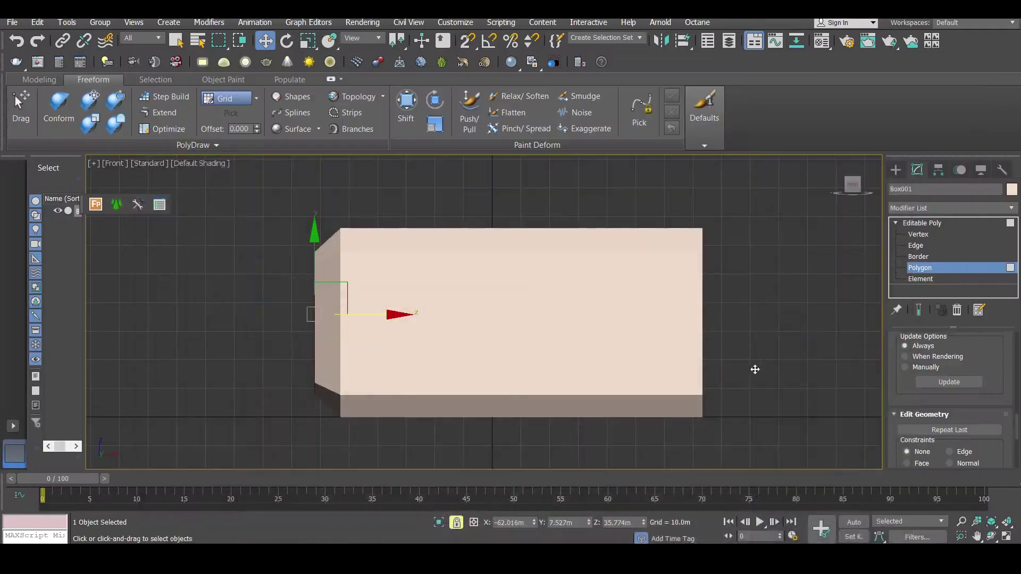
key(F3)
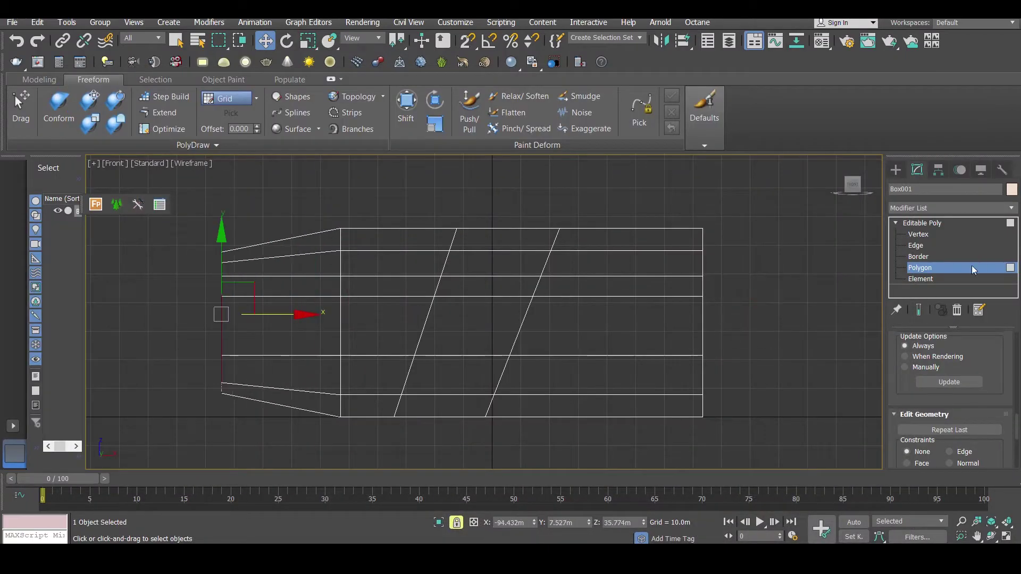
key(ctrl+z)
key(space)
drag(615, 351, 611, 346)
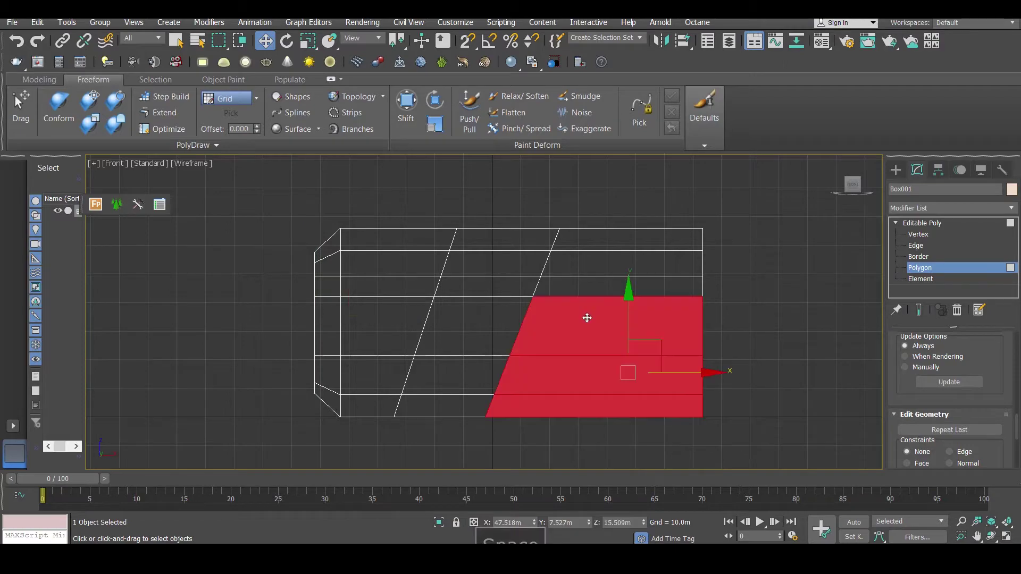
key(Delete)
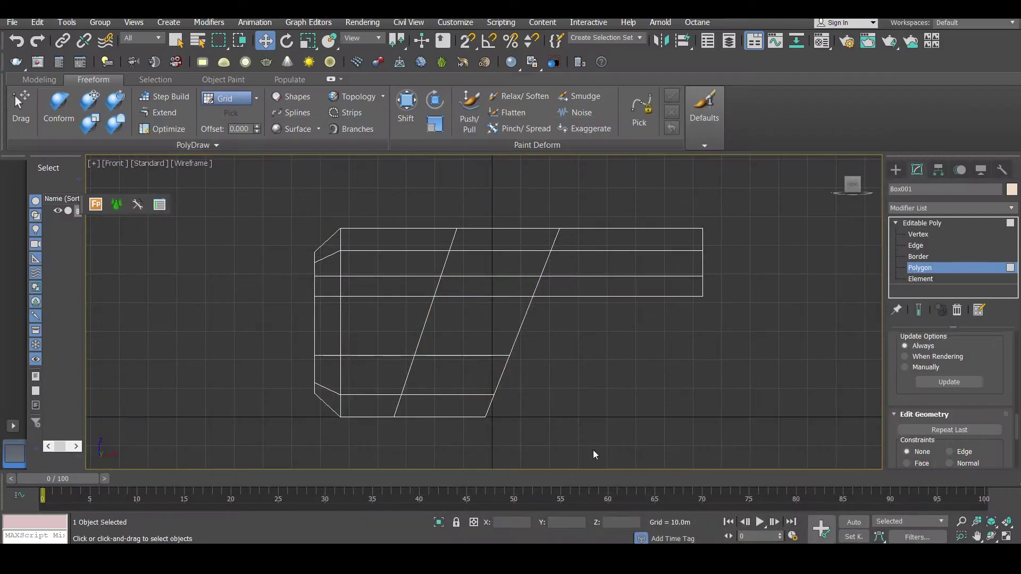
Step: Delete the polygons between the two slanted cuts in the middle band and in the narrow band directly above it
drag(496, 316, 495, 315)
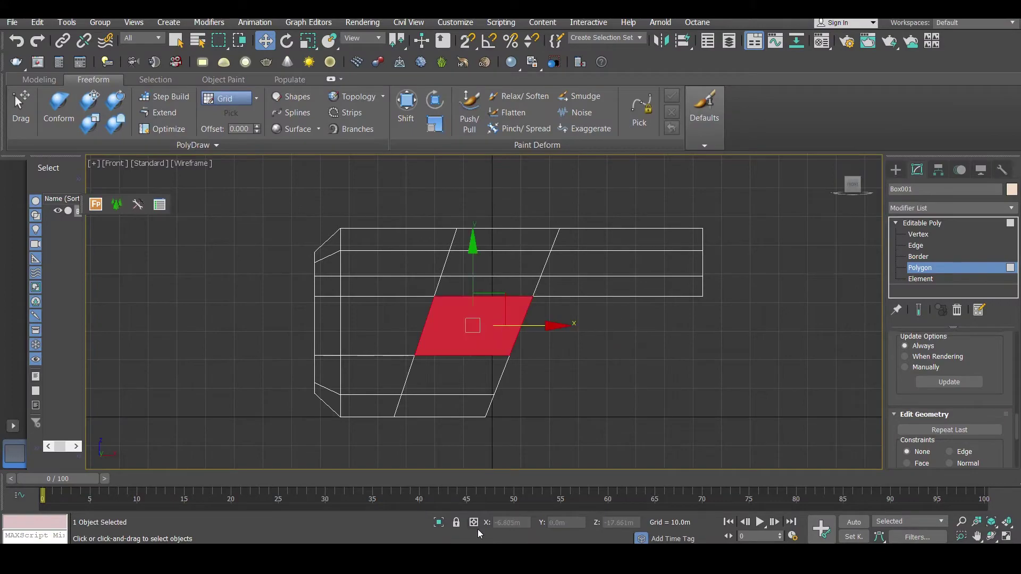
key(Delete)
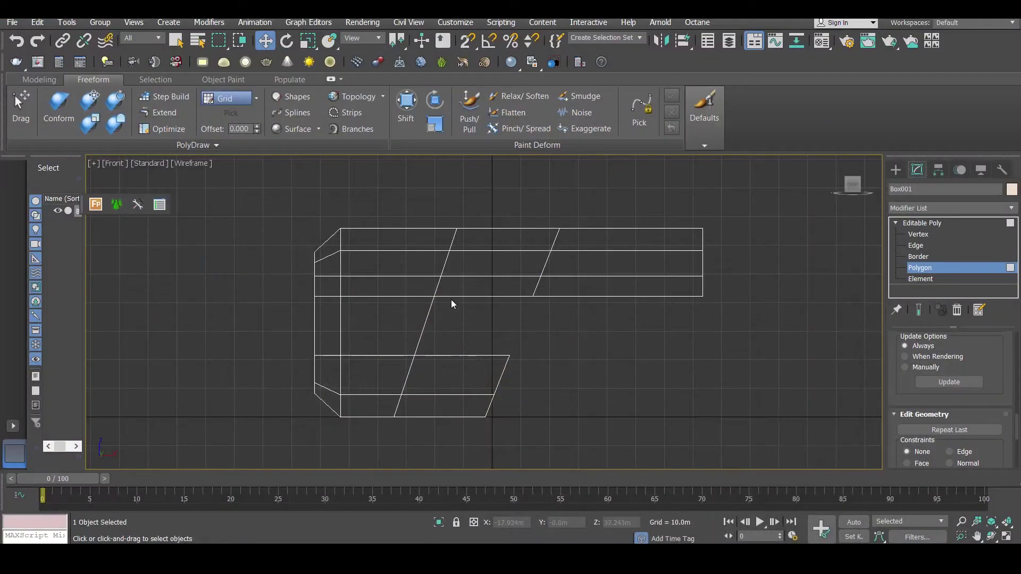
click(467, 287)
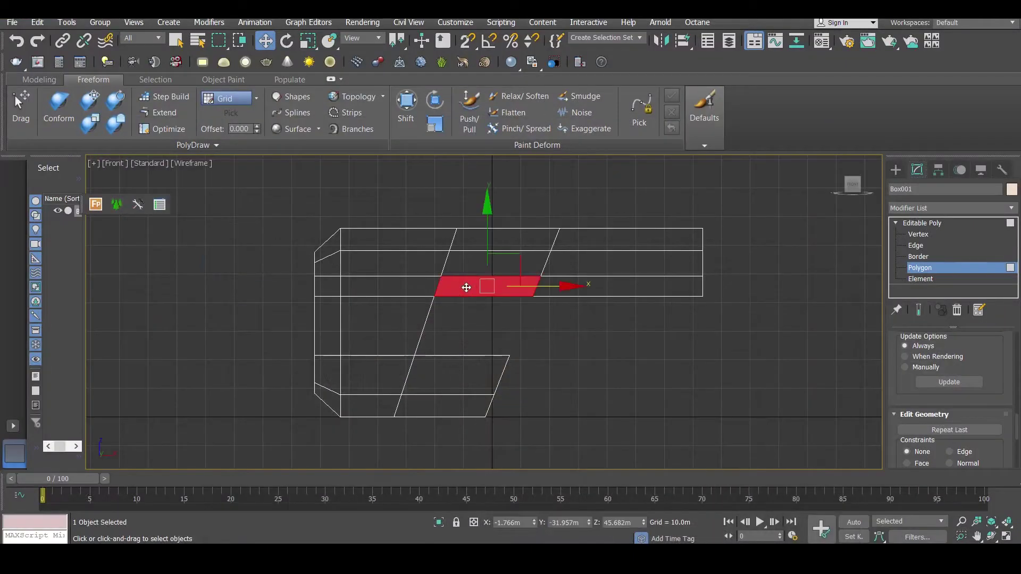
key(Delete)
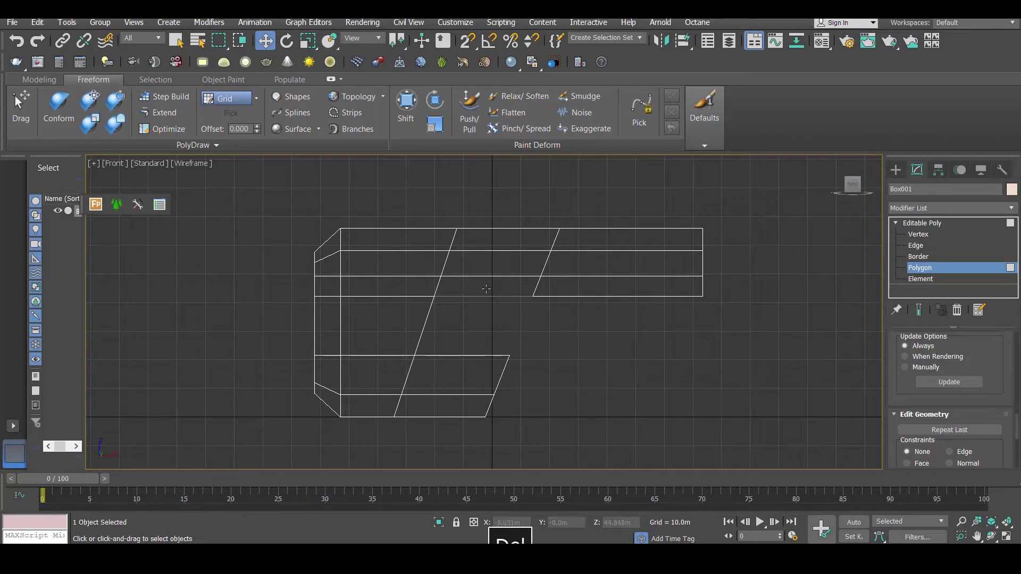
Step: Switch the Front view to shaded display and delete the leftover far-side polygon in the upper part of the notch
key(1)
click(541, 276)
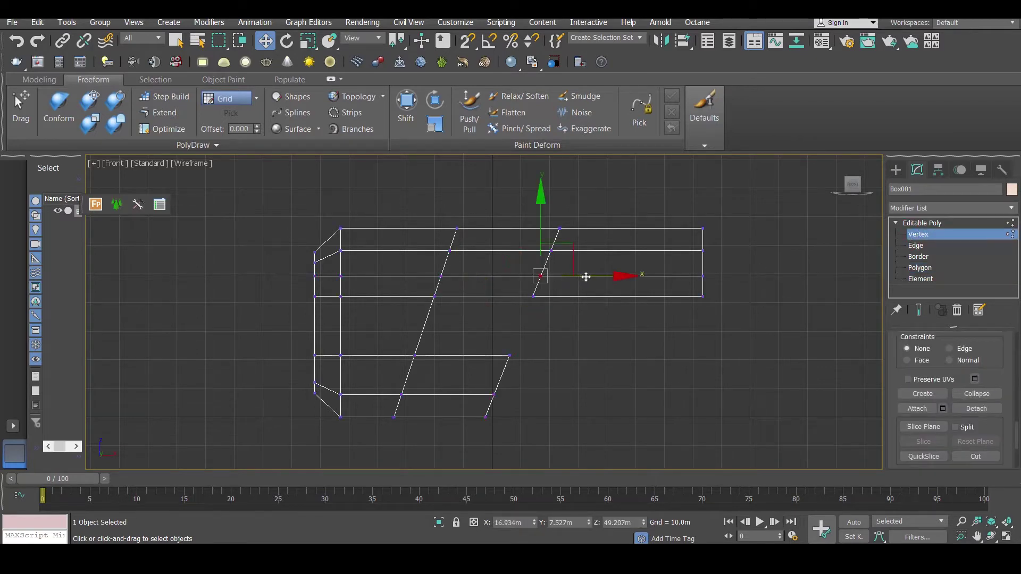
key(F3)
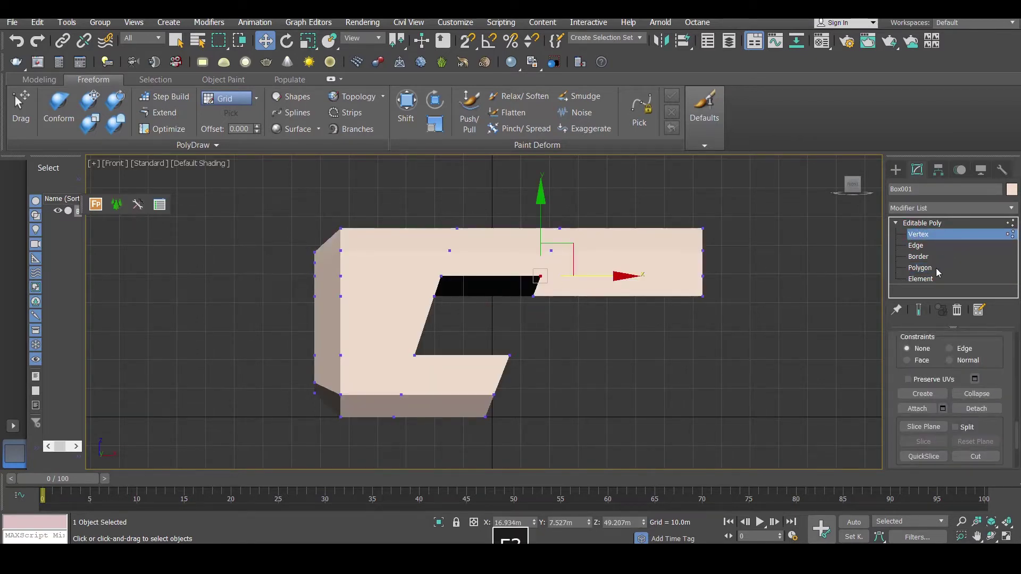
click(937, 269)
click(496, 287)
key(Delete)
Step: At vertex level, move the notch's upper rear corner to about X 8.9 m and its lower front corner to about X -25.5 m, Z 27.1 m
click(957, 234)
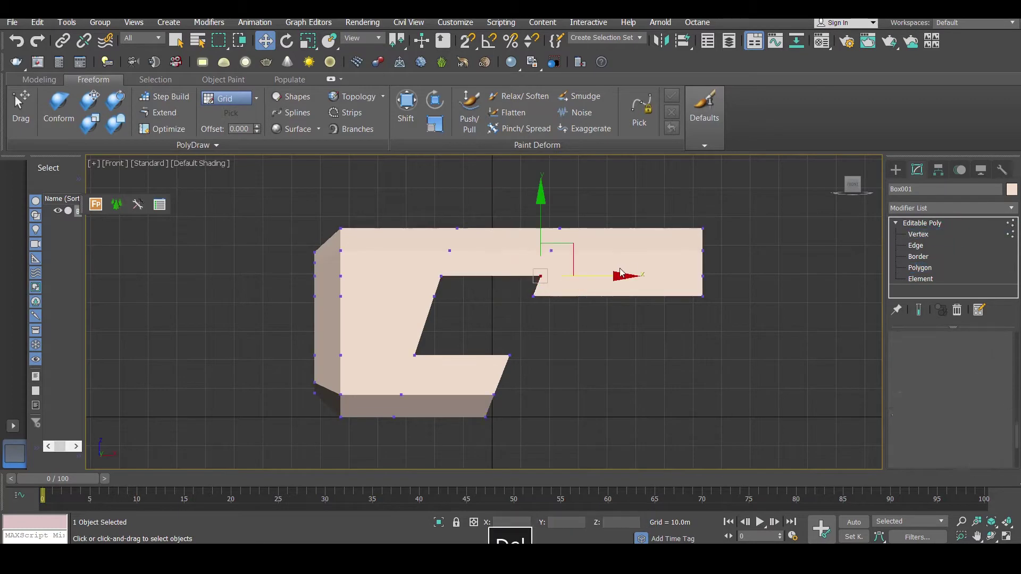
drag(575, 276, 552, 275)
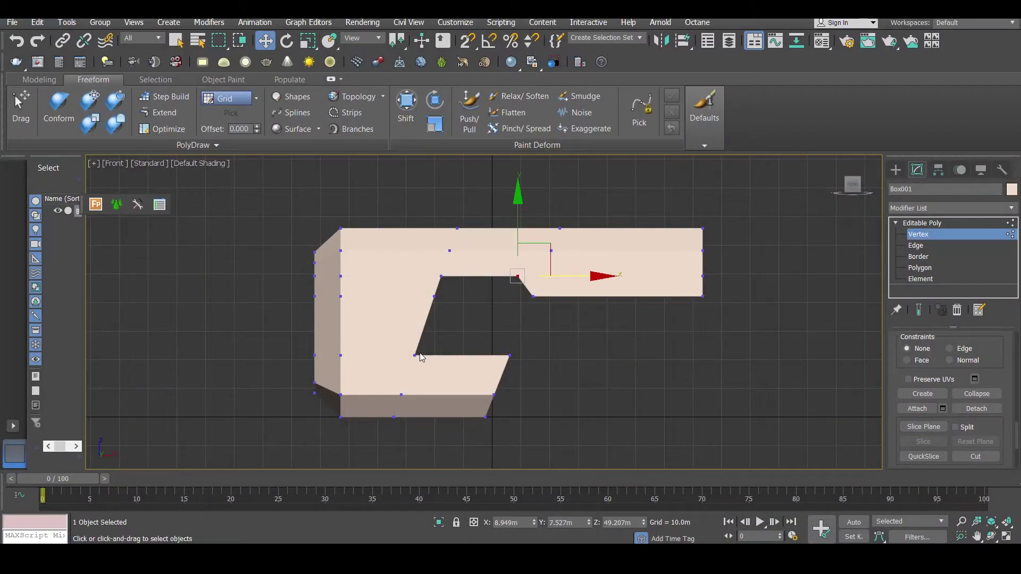
click(418, 355)
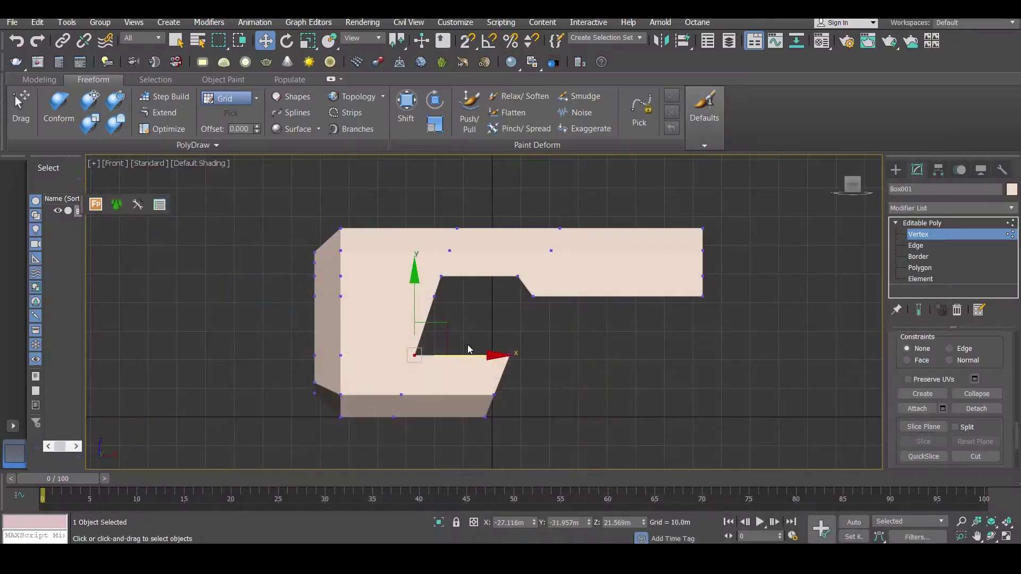
drag(434, 322, 448, 289)
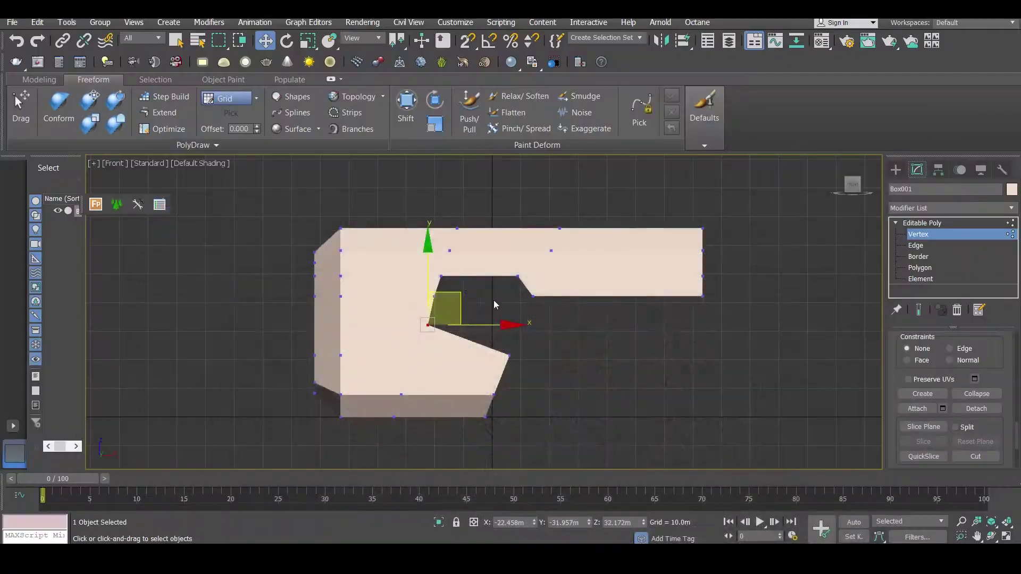
drag(410, 326, 586, 400)
click(514, 337)
key(ctrl+z)
drag(514, 338, 507, 355)
click(407, 343)
drag(408, 342, 465, 357)
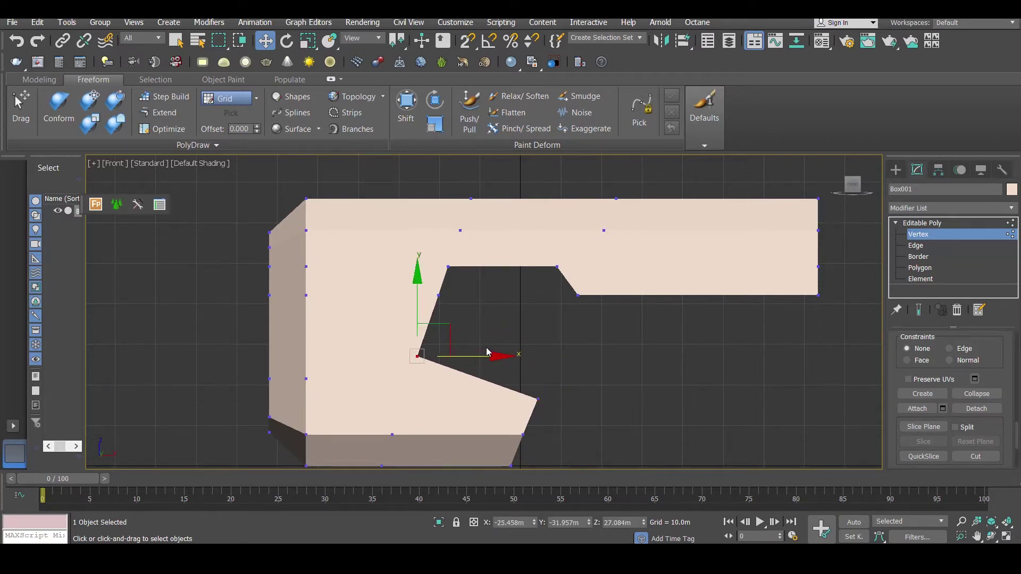
Step: Select all vertices of the rear overhang and move them forward until the selection's centre is at about X 32.1 m
scroll(487, 353, down, 2)
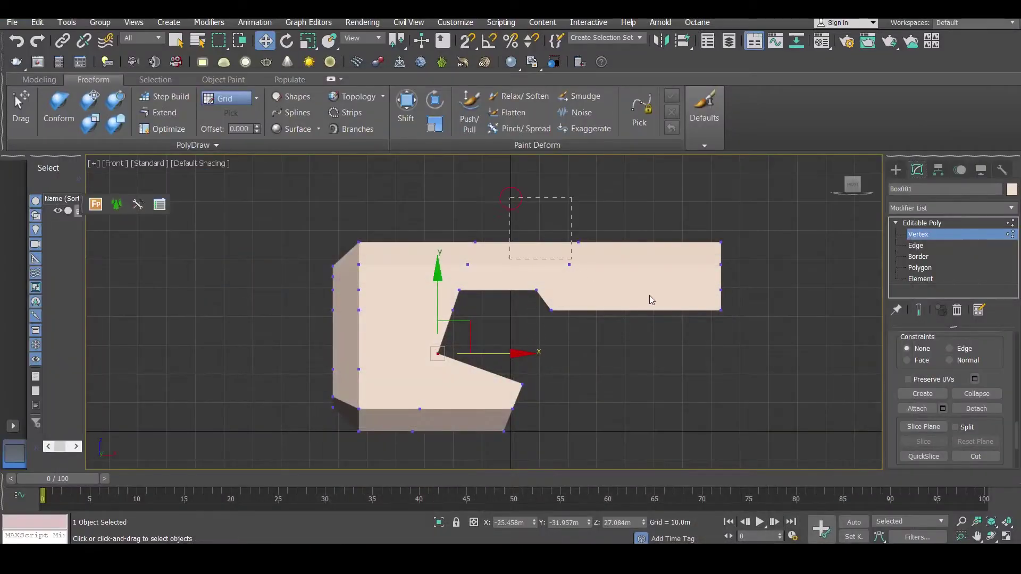
drag(588, 269, 761, 340)
drag(694, 277, 663, 277)
scroll(516, 353, down, 2)
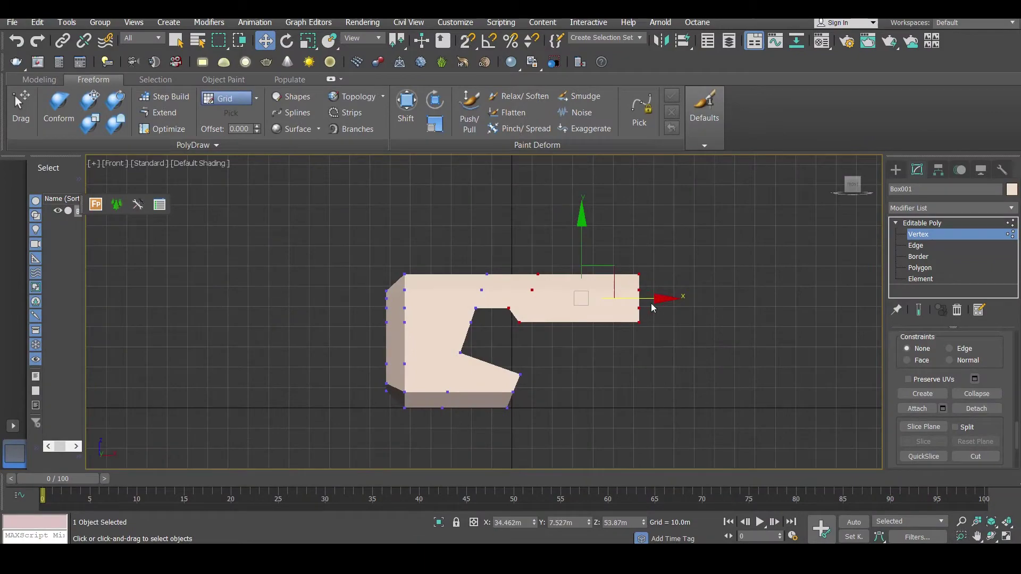
click(653, 307)
drag(653, 307, 627, 266)
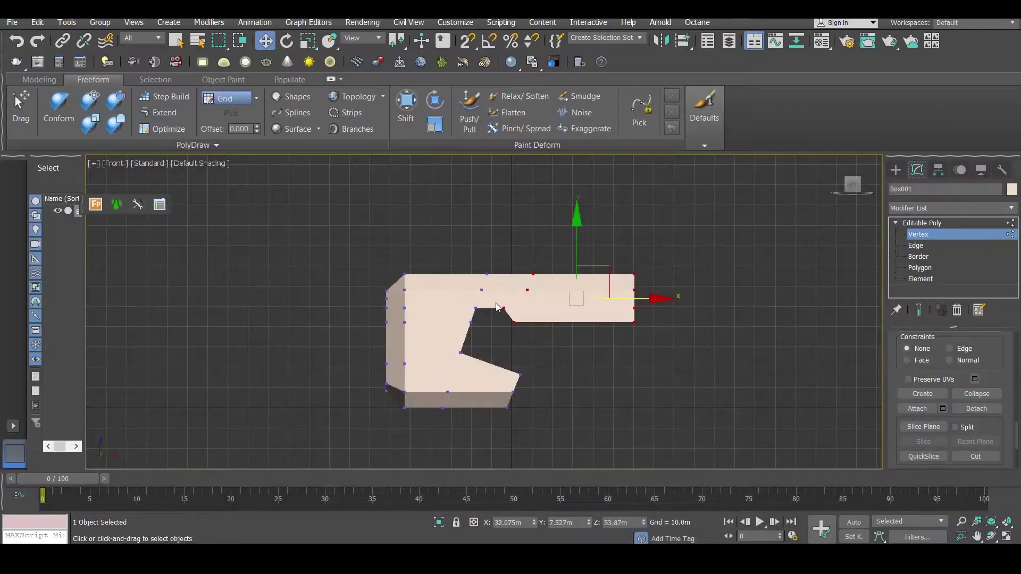
Step: Select all vertices behind the bevelled front section and move them forward, bringing the selection's centre to about X -1.8 m
drag(503, 357, 524, 378)
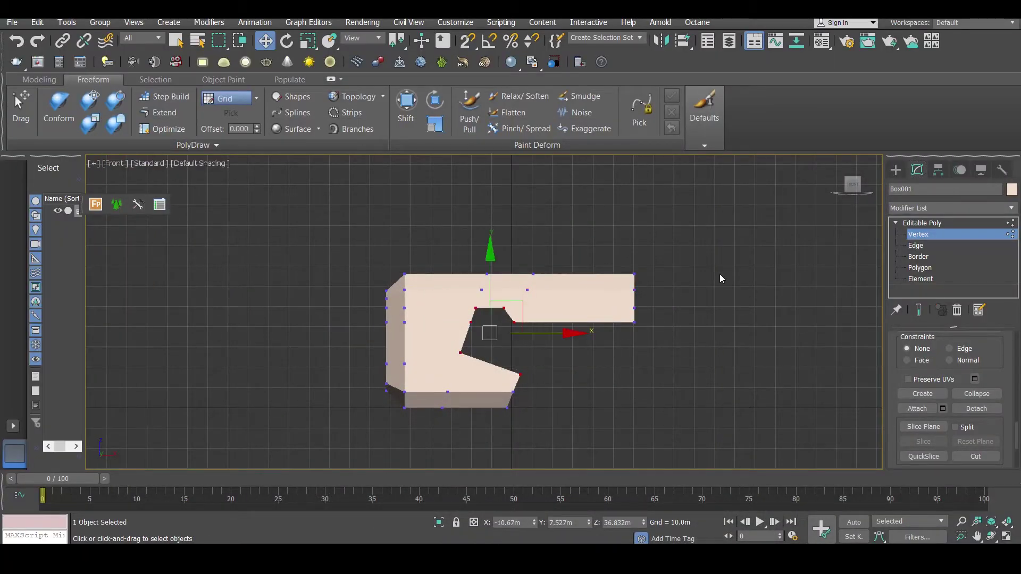
drag(474, 426, 428, 435)
drag(573, 328, 556, 328)
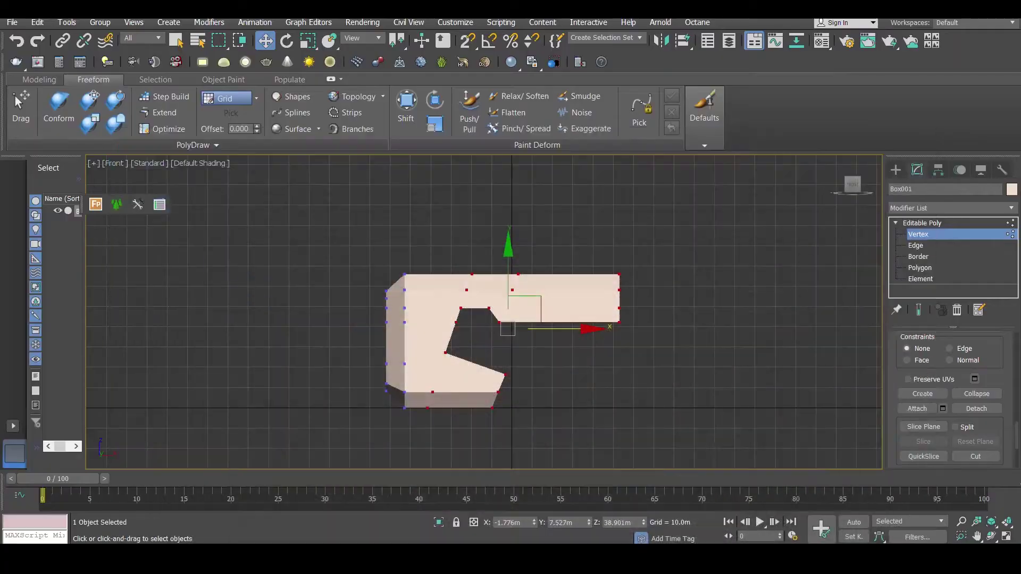
Step: Move the overhang's rear end vertices forward to about X 46.7 m and the lower jaw's rear vertices to about X -12.1 m
drag(713, 247, 605, 344)
drag(675, 298, 662, 298)
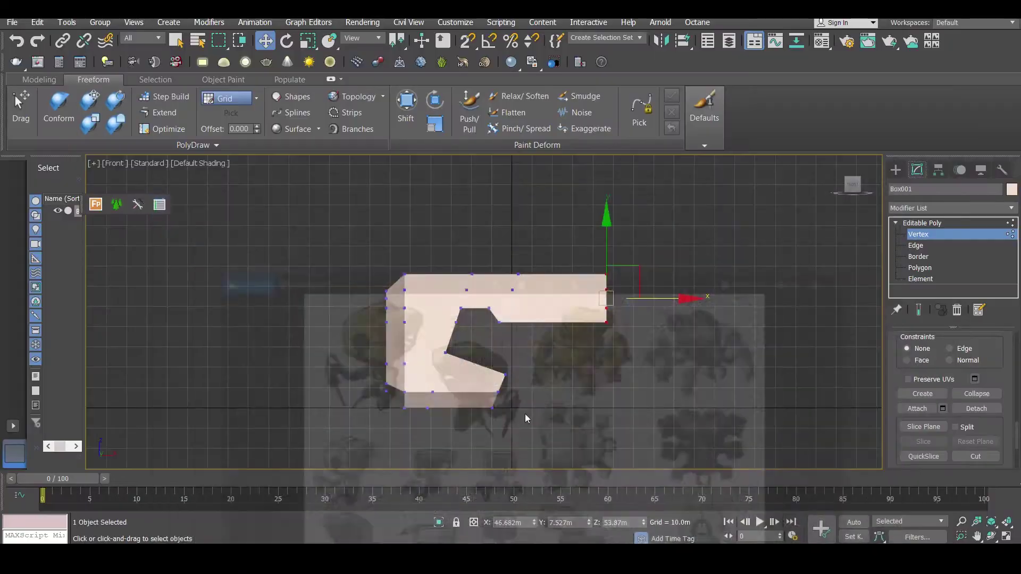
drag(558, 325, 482, 444)
drag(546, 390, 534, 391)
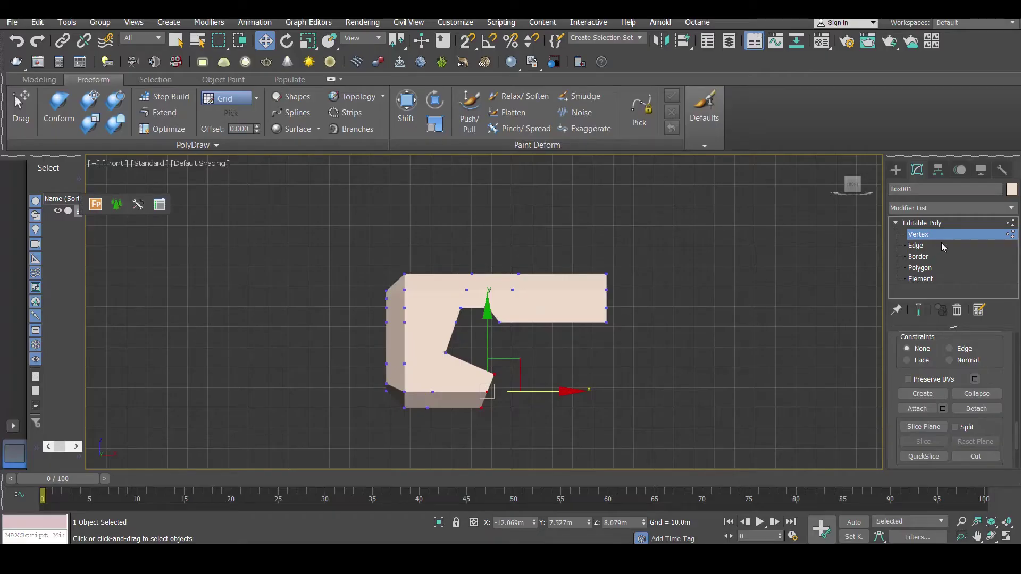
Step: Leave vertex editing, show the body in a wireframe Top view and apply a Symmetry modifier to it
click(923, 223)
key(t)
key(F3)
key(F3)
key(F3)
click(620, 272)
click(578, 272)
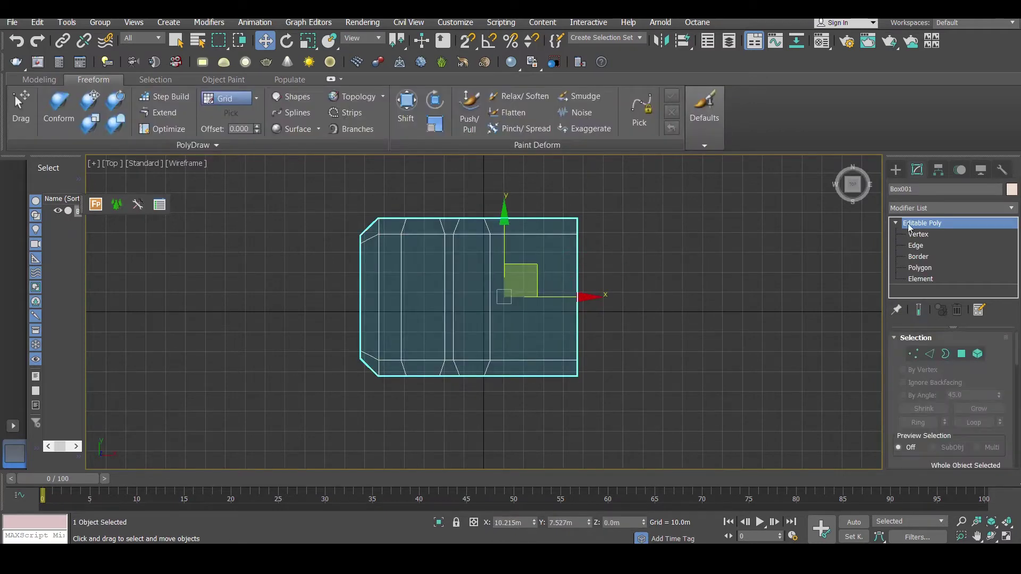
click(932, 207)
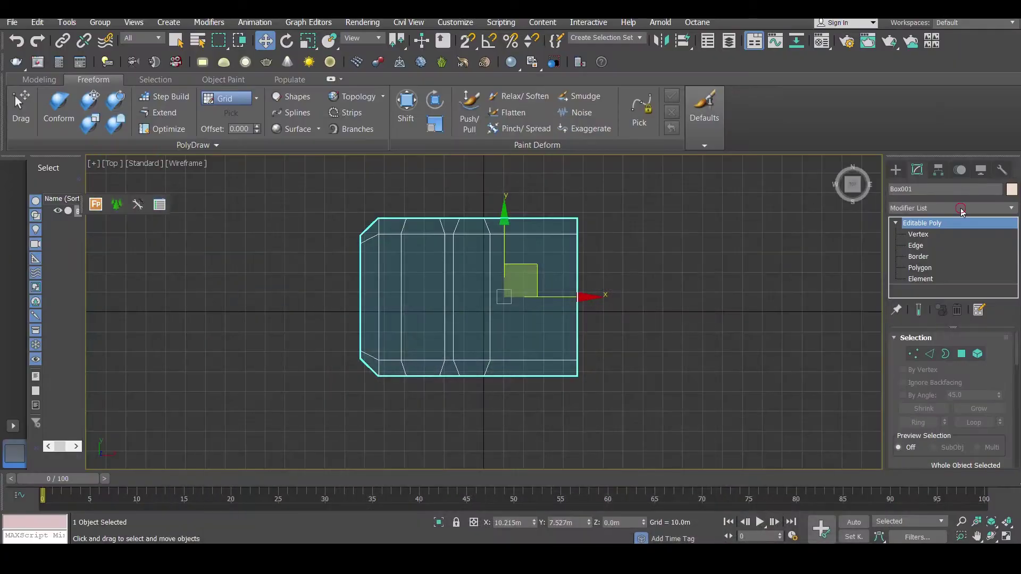
click(960, 208)
key(s)
key(s)
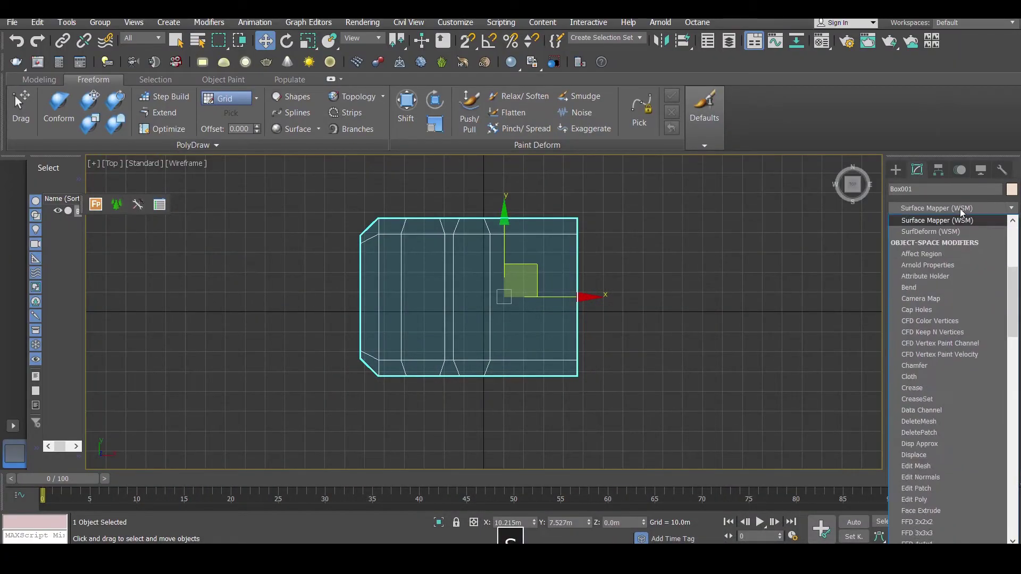
click(929, 400)
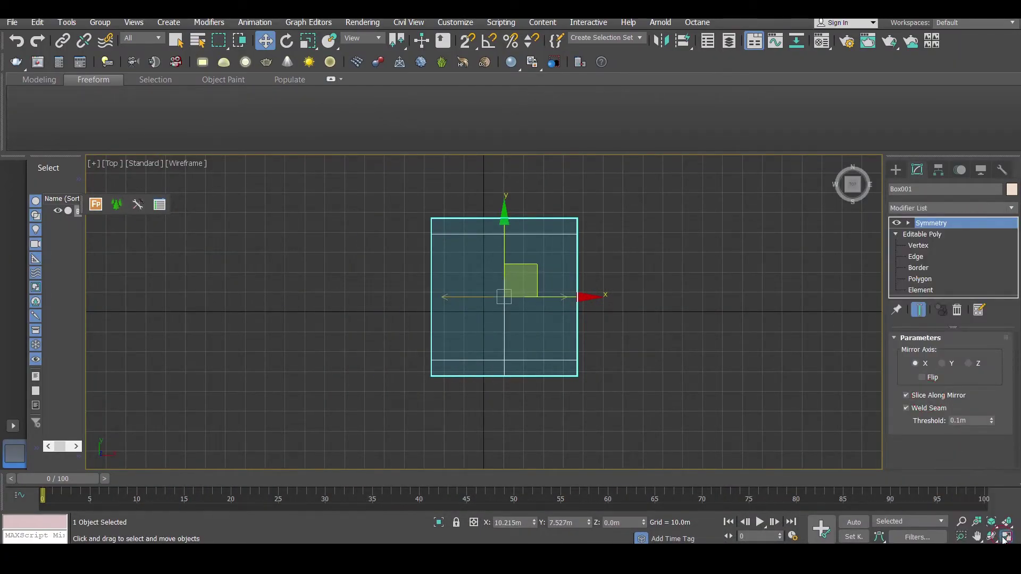
Step: Set the Symmetry mirror axis to Y with Flip enabled, viewing the body with edged faces in a maximized Perspective view
key(alt+w)
click(668, 395)
click(1006, 537)
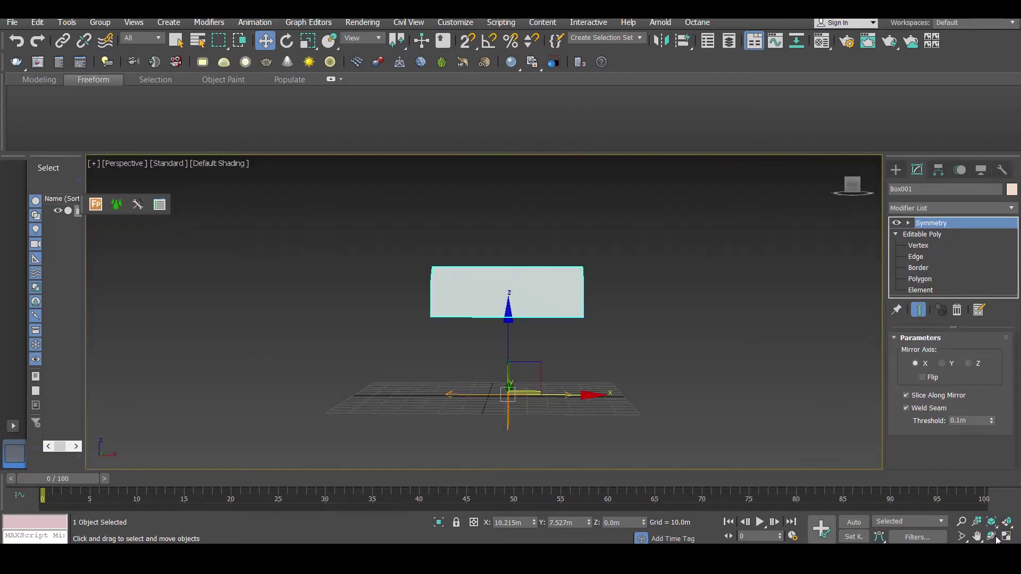
click(992, 536)
mouse_move(521, 327)
mouse_down()
mouse_move(538, 316)
mouse_move(490, 287)
mouse_move(436, 302)
mouse_move(472, 301)
mouse_move(485, 317)
mouse_move(540, 331)
mouse_move(436, 317)
mouse_move(542, 321)
mouse_move(531, 328)
mouse_up()
click(921, 377)
click(942, 363)
key(F4)
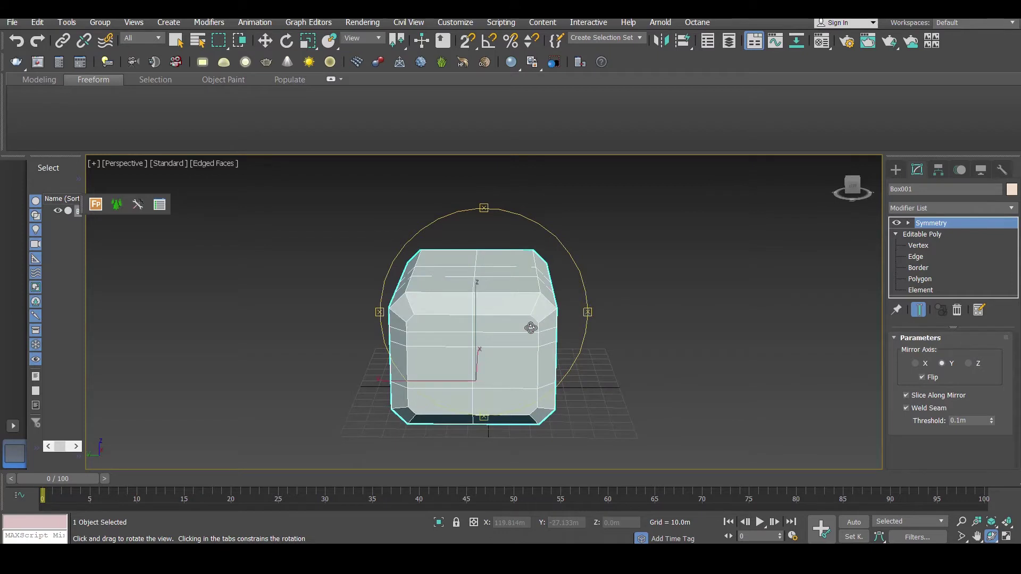
Step: Check the mirrored body in the Perspective view and convert it to an Editable Poly
click(897, 223)
mouse_move(486, 278)
mouse_down()
mouse_move(455, 283)
mouse_move(503, 274)
mouse_up()
right_click(503, 275)
right_click(524, 260)
mouse_move(651, 407)
click(730, 414)
Step: Maximize the Top view and select the lengthwise centre edge loop of the body in Edge mode
click(1007, 536)
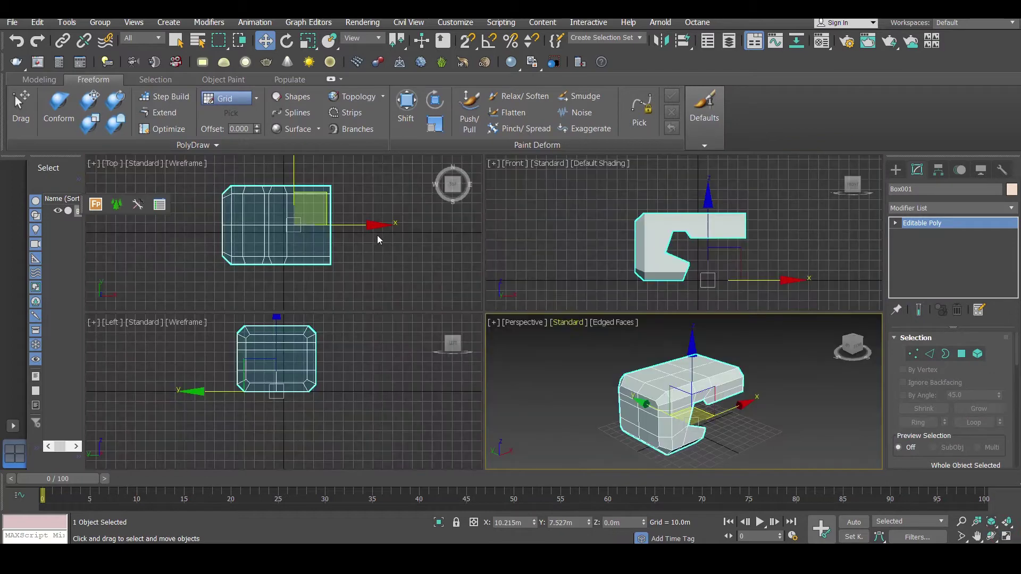
click(1010, 538)
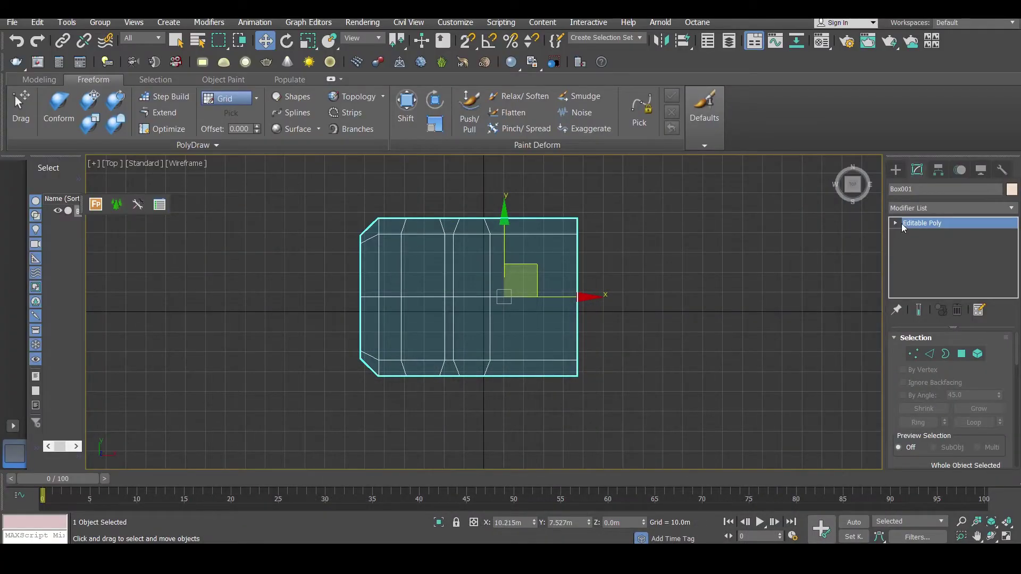
click(897, 224)
click(925, 246)
key(ctrl+a)
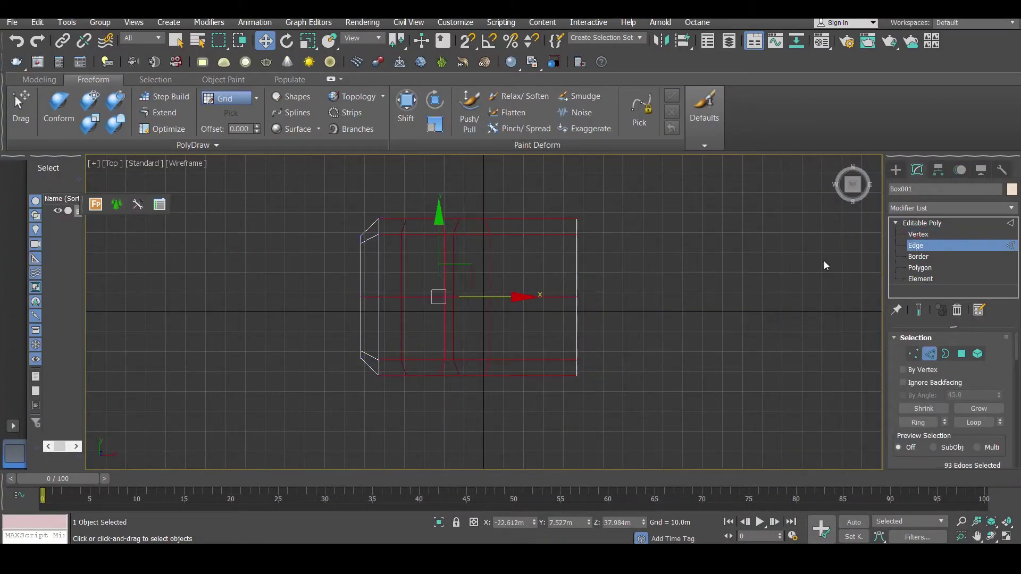
click(554, 291)
click(974, 423)
Step: Chamfer the centre edge loop into two parallel loops bordering a wide middle strip along the body
scroll(1017, 343, down, 5)
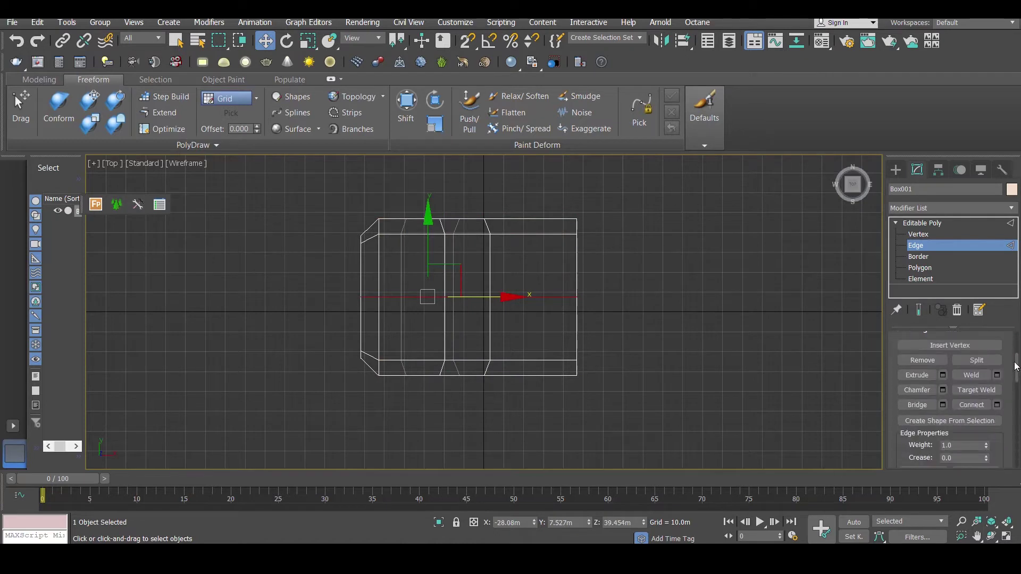
click(943, 386)
drag(493, 338, 502, 317)
click(492, 432)
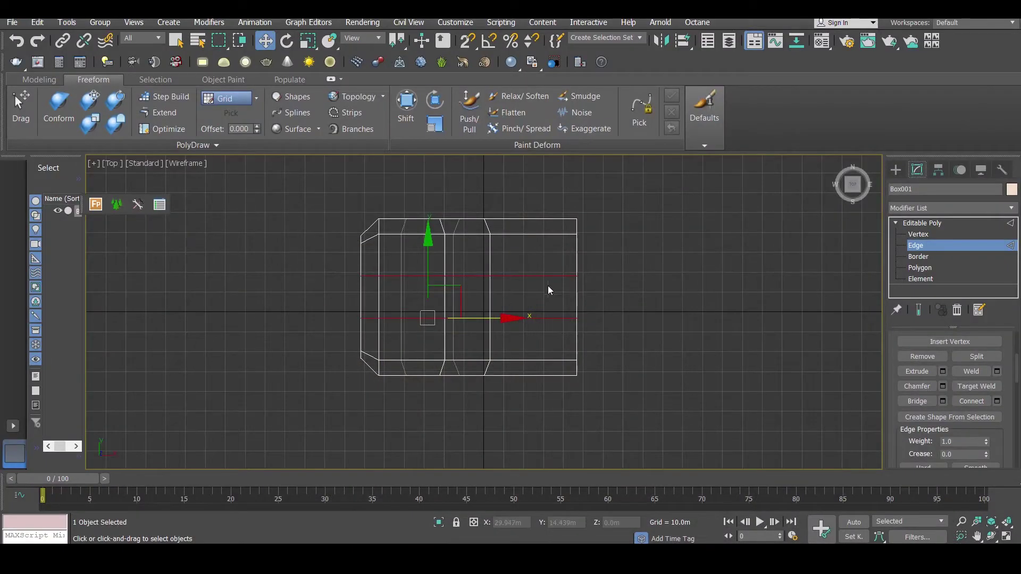
Step: Select the middle-strip polygons on the overhang's upper surface and rear end face in Polygon mode, ending in the Top view
alt+middle_drag(588, 297, 526, 257)
scroll(526, 256, up, 5)
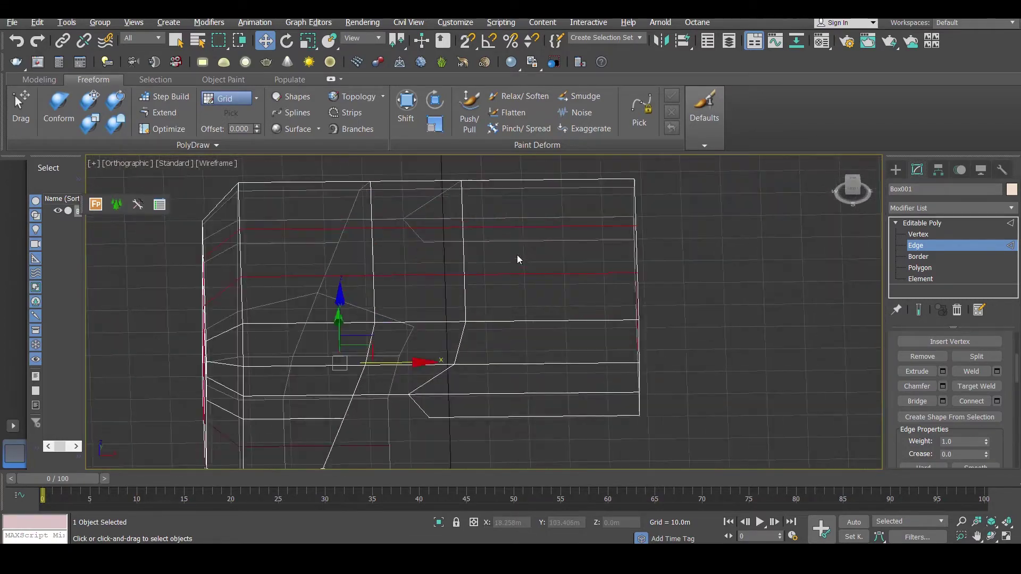
key(3)
click(554, 242)
alt+middle_drag(554, 241, 543, 267)
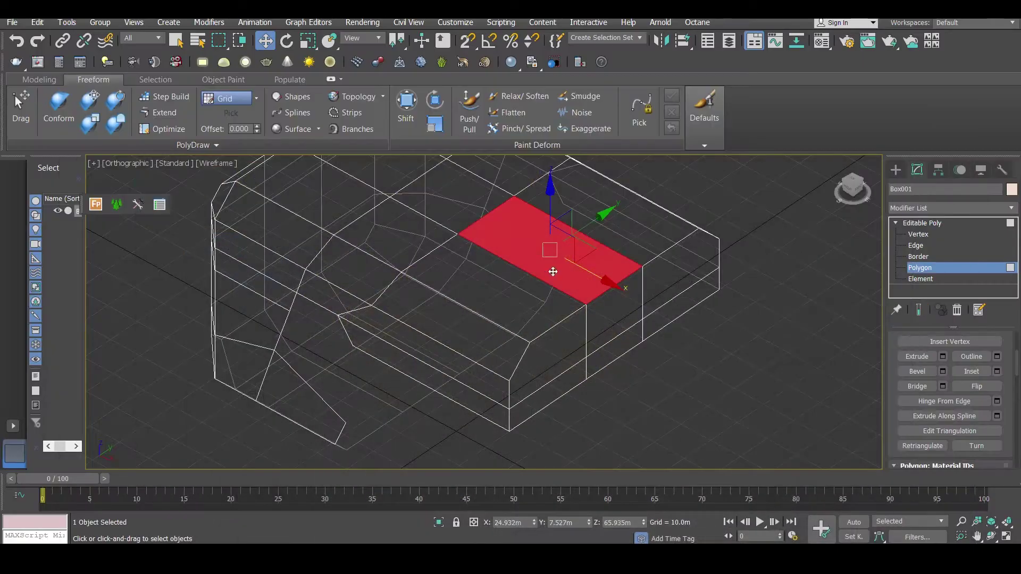
alt+middle_drag(554, 273, 590, 328)
key(t)
key(z)
scroll(574, 317, down, 4)
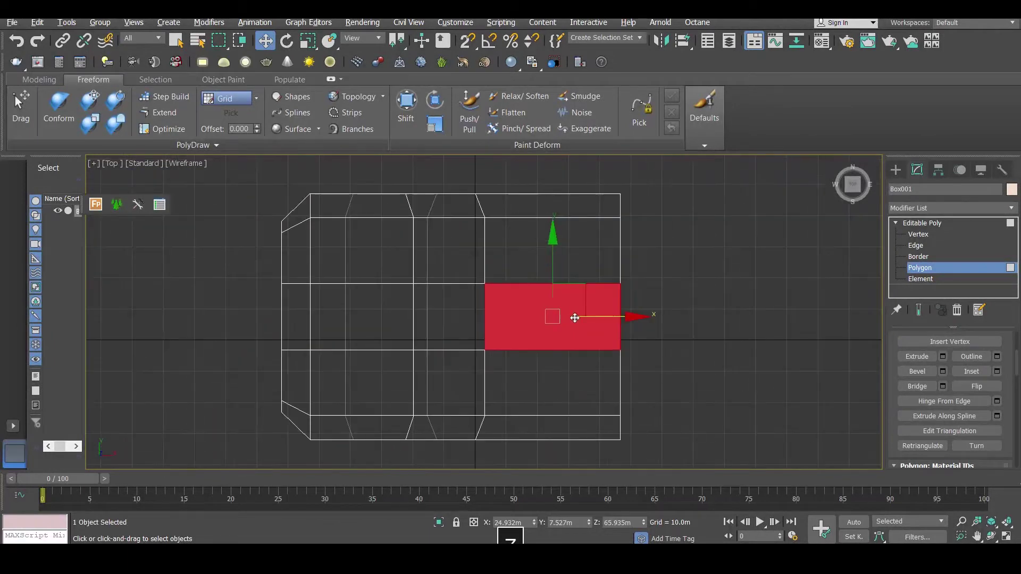
scroll(574, 317, up, 1)
click(590, 321)
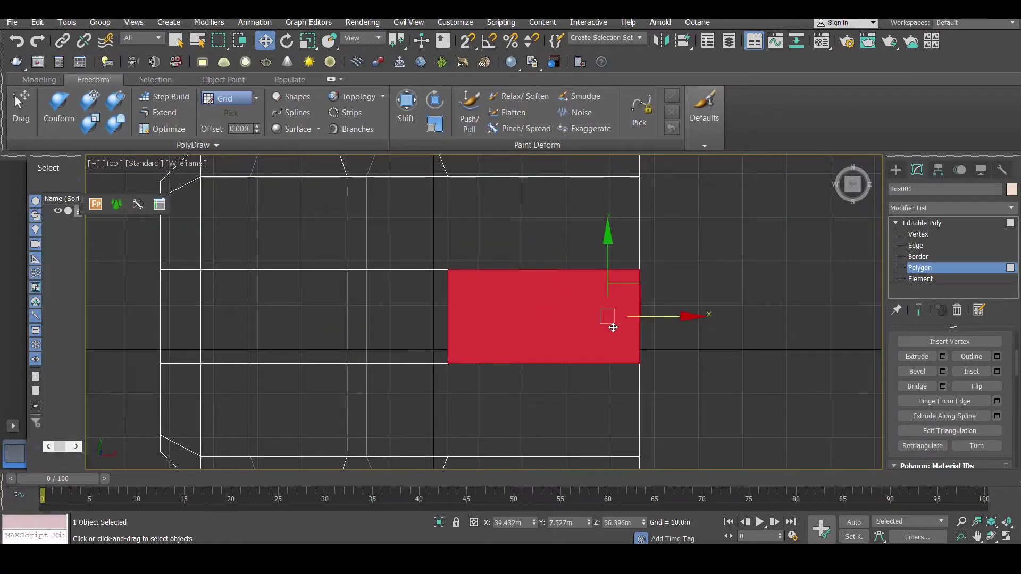
Step: Inset the selected middle-strip polygons as a group by 4.137 m
click(997, 371)
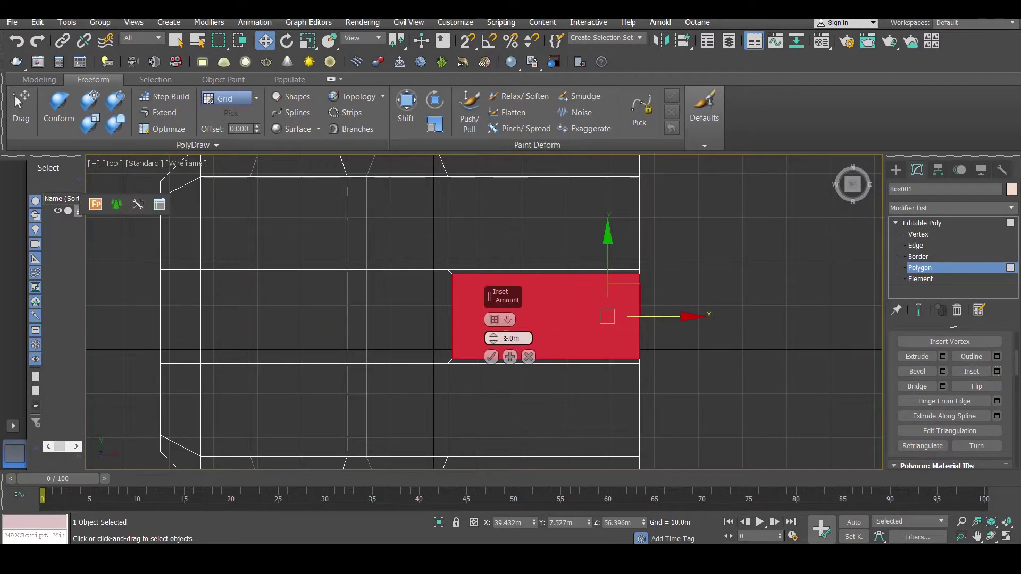
drag(494, 338, 502, 323)
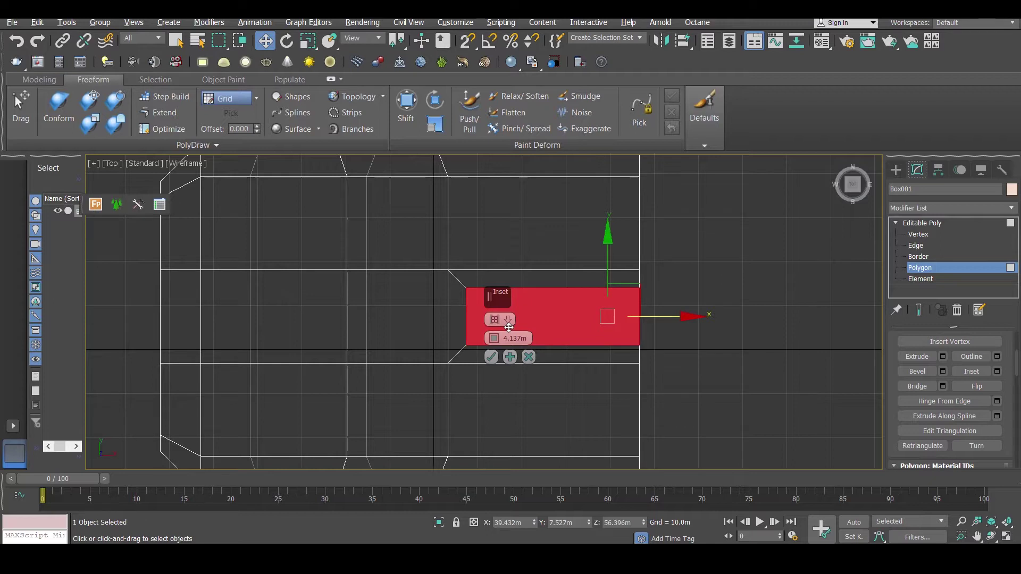
click(492, 357)
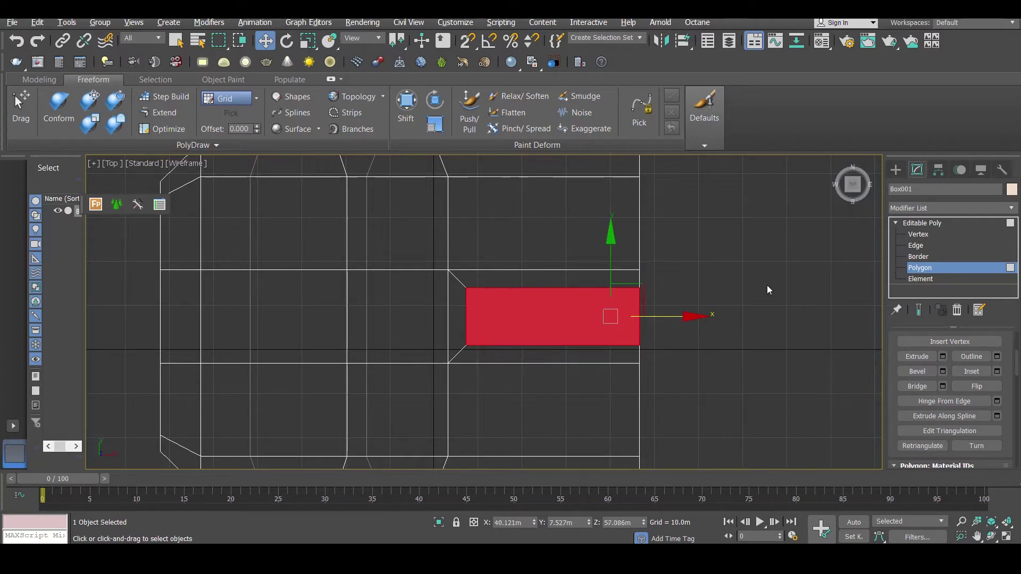
Step: Delete the inset polygons to open a slot, and try moving its upper inner corner vertex in Vertex mode
click(879, 246)
click(920, 234)
drag(500, 282, 533, 291)
key(ctrl+z)
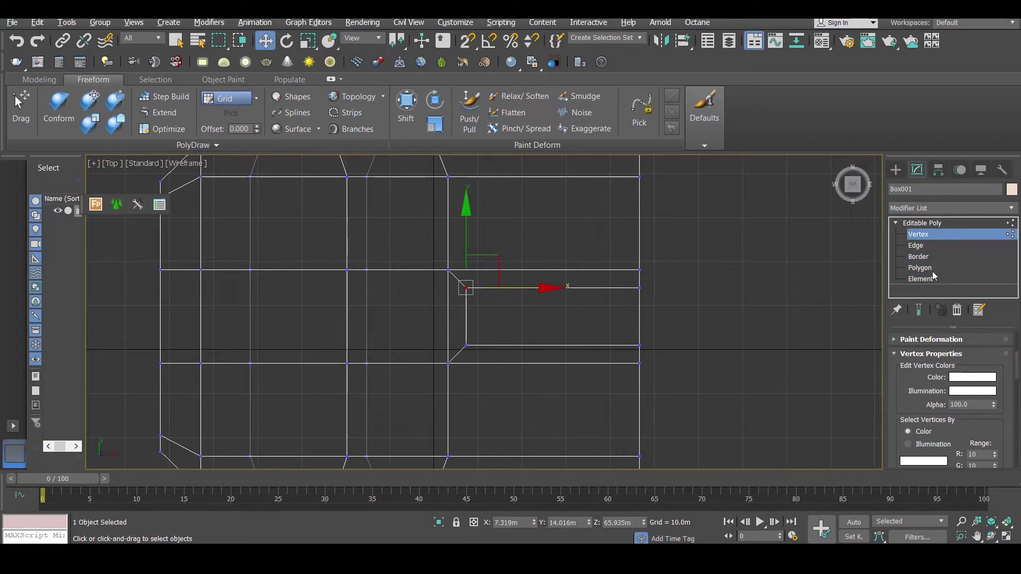
Step: Cut a straight lengthwise QuickSlice through the body at about Y 11.8 m, crossing the slot's inner end
scroll(1007, 405, down, 10)
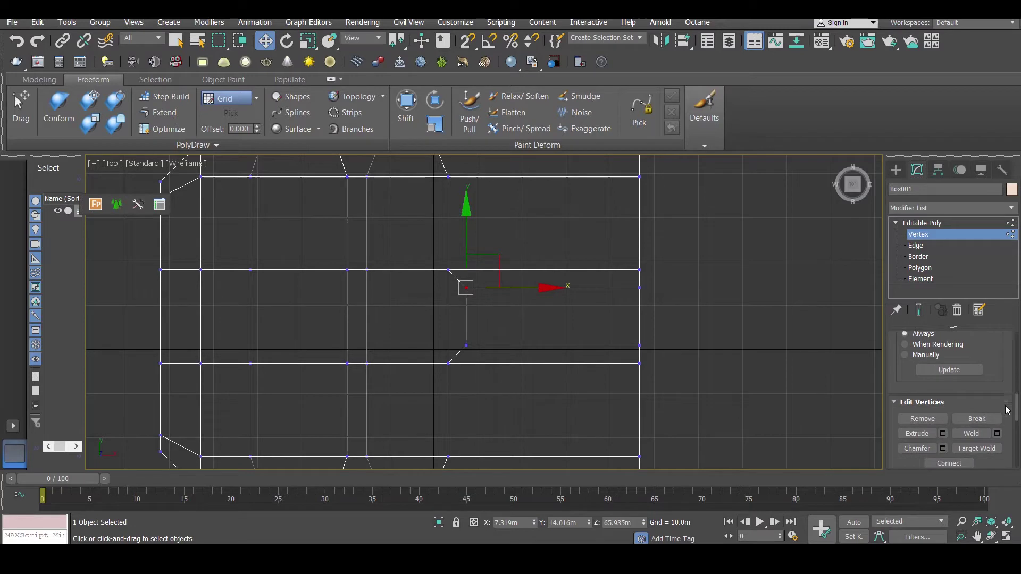
scroll(1007, 410, down, 2)
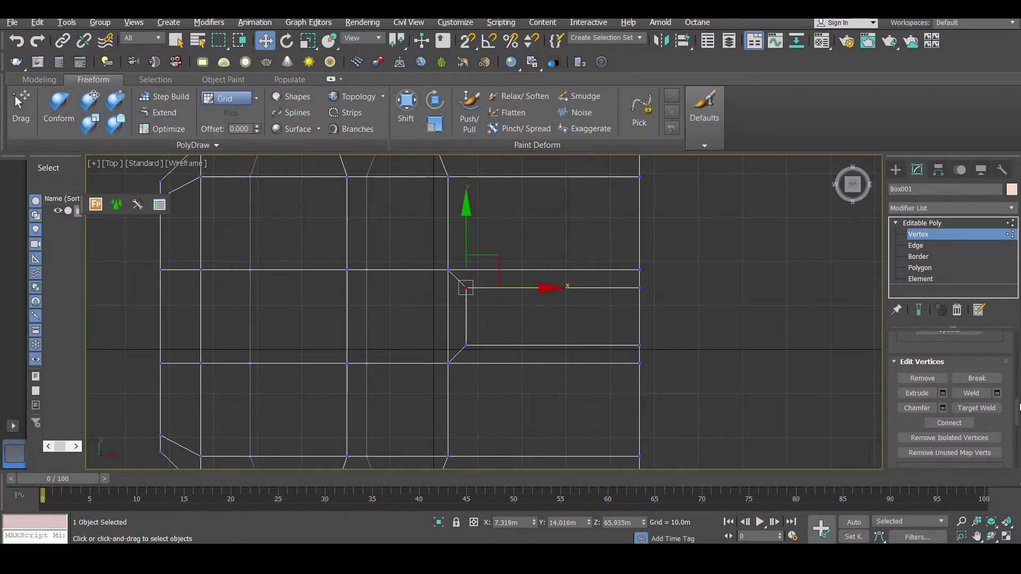
scroll(1013, 396, up, 3)
drag(1017, 392, 1013, 413)
scroll(1012, 420, down, 6)
click(924, 439)
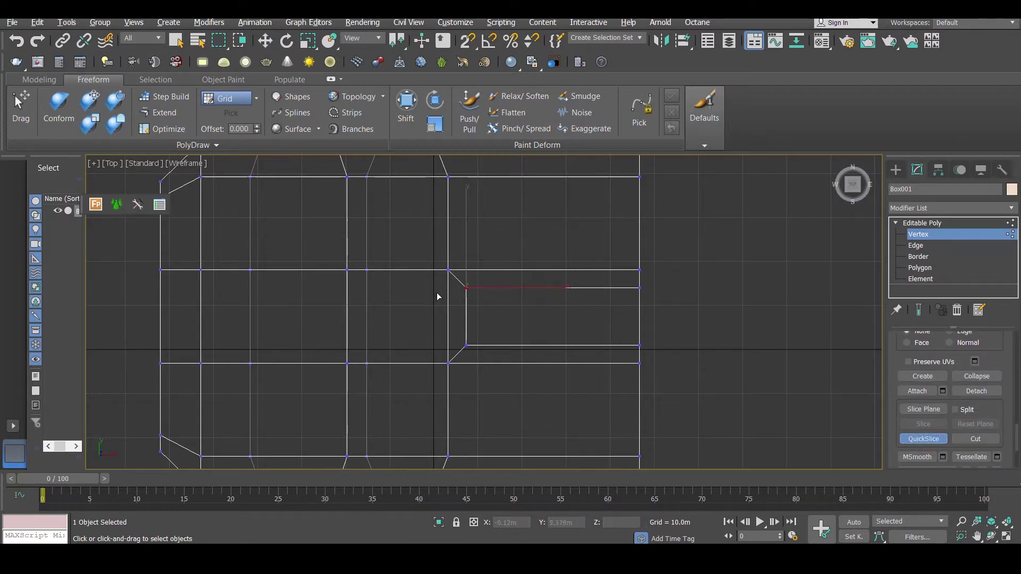
click(448, 299)
click(448, 298)
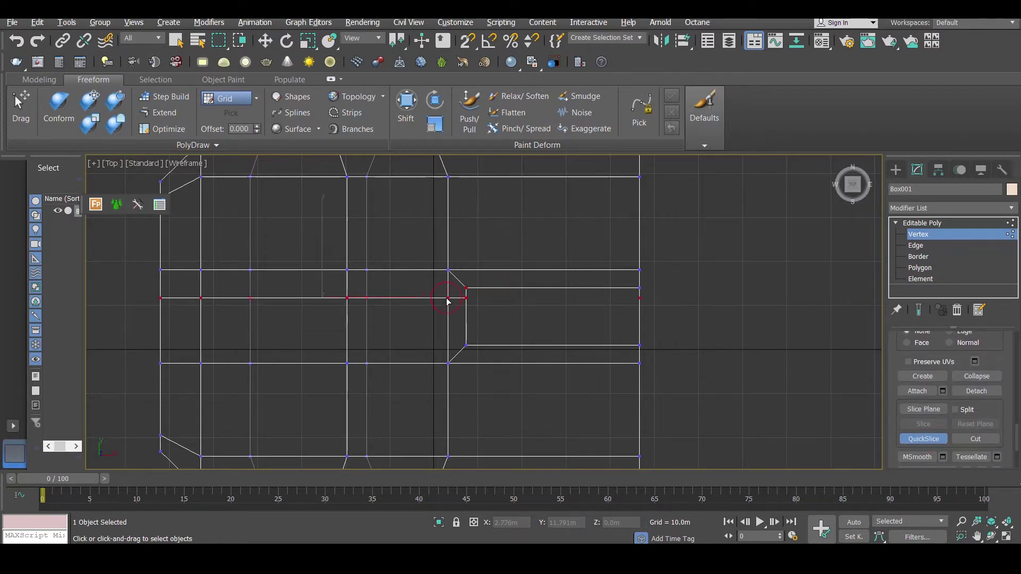
right_click(467, 299)
Step: Angle the slot's inner end by moving its upper corner vertex outward and its end vertices to about X 5.6 m
click(489, 299)
click(467, 288)
drag(518, 288, 470, 293)
drag(601, 235, 602, 226)
drag(495, 293, 456, 359)
drag(529, 321, 523, 322)
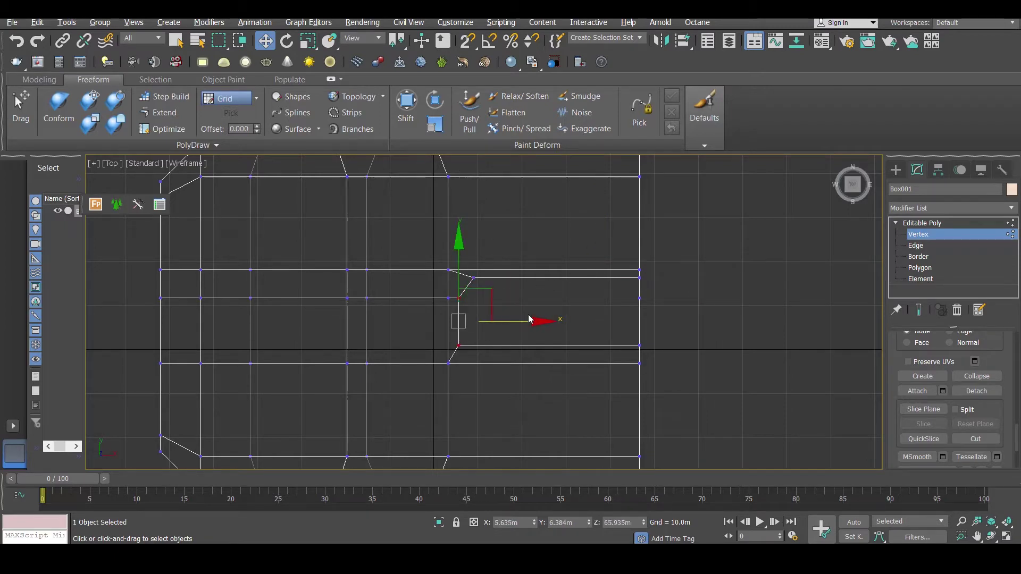
Step: Leave vertex editing, show the body shaded and apply a Symmetry modifier with the mirror axis set to Y
scroll(564, 290, down, 2)
alt+middle_drag(564, 290, 484, 208)
key(F3)
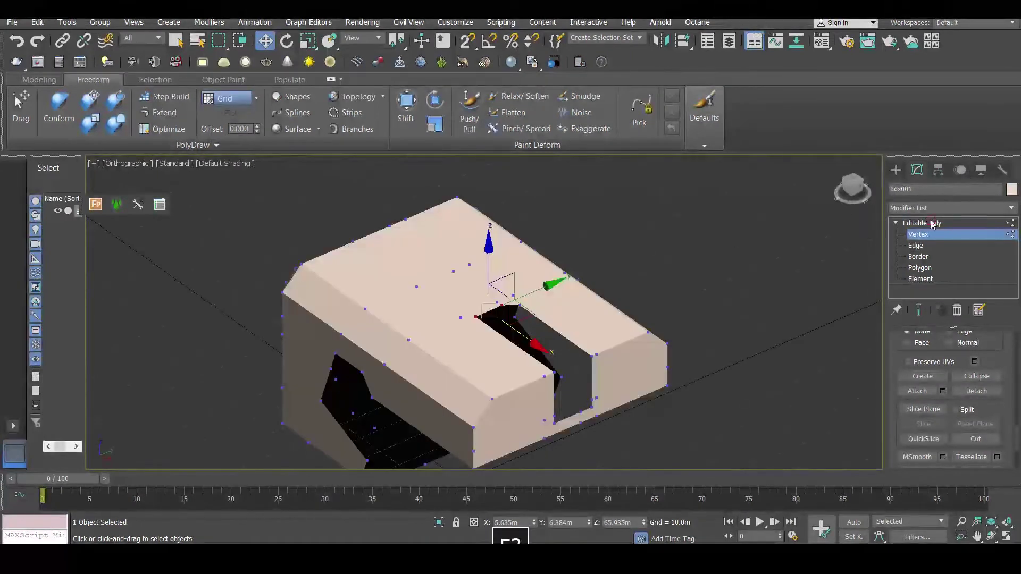
click(934, 224)
alt+middle_drag(667, 275, 617, 298)
click(943, 208)
key(s)
click(926, 399)
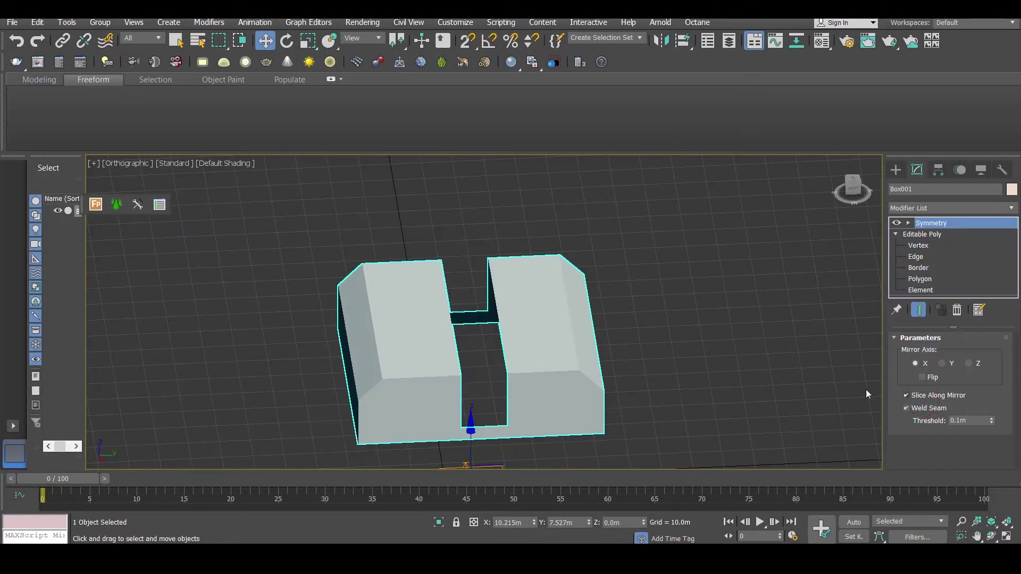
click(952, 364)
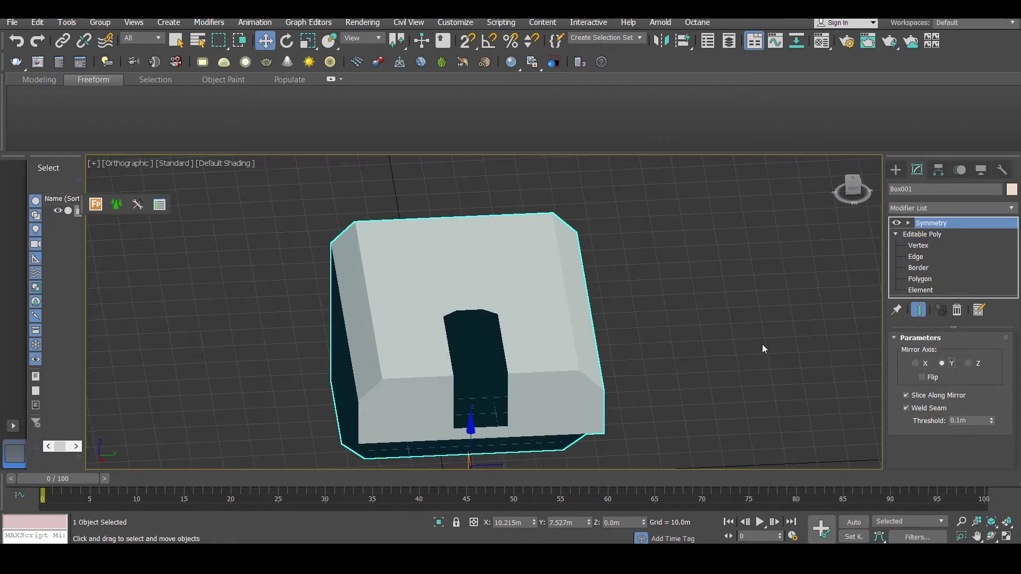
Step: Display edged faces on the mirrored body and convert it to an Editable Poly
alt+middle_drag(589, 309, 674, 333)
key(F4)
mouse_move(579, 337)
alt+middle_down()
mouse_move(581, 303)
mouse_move(562, 257)
mouse_move(462, 311)
mouse_move(482, 323)
alt+middle_up()
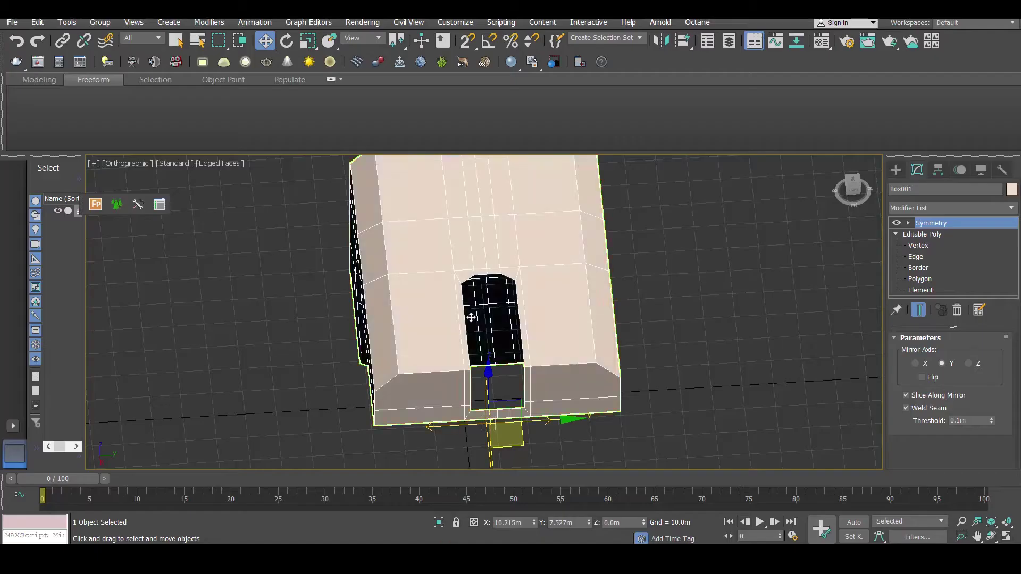
alt+middle_drag(527, 287, 591, 240)
right_click(591, 240)
mouse_move(710, 385)
click(798, 394)
Step: Delete the six vertices of the strip that closes the slot's rear opening
key(1)
alt+middle_drag(537, 303, 531, 398)
drag(530, 398, 484, 351)
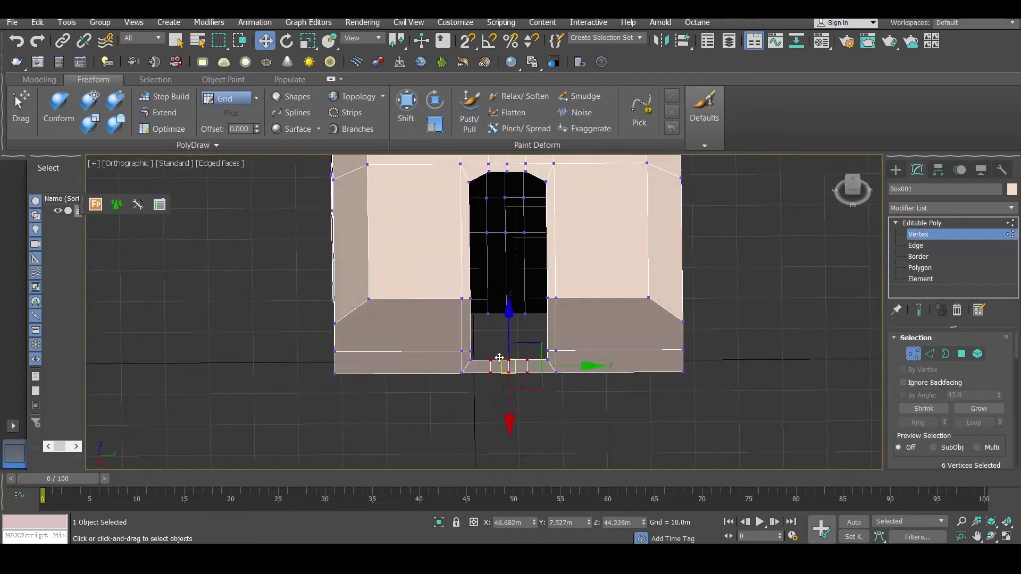
key(Delete)
Step: Move the lower inner corner vertex of the prong on the negative Y side to about Y -5.4 m
scroll(485, 365, up, 5)
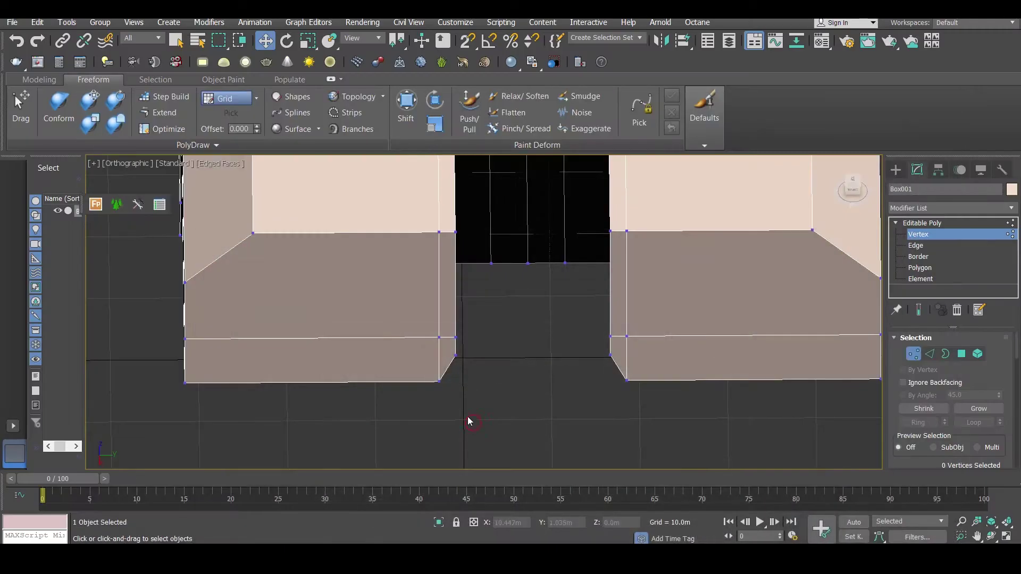
click(429, 356)
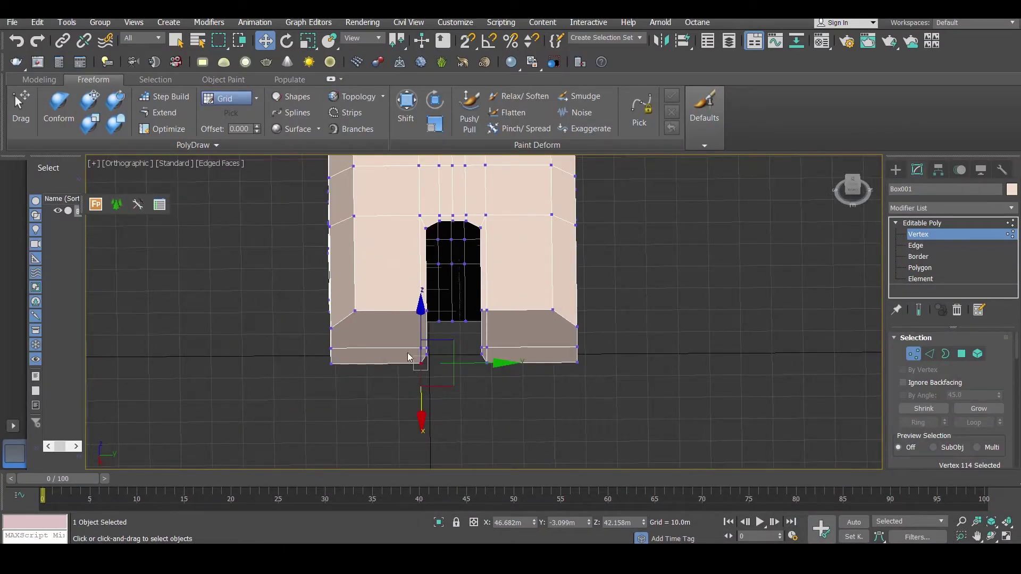
scroll(490, 371, up, 3)
drag(478, 372, 464, 375)
mouse_move(478, 343)
alt+middle_down()
mouse_move(479, 223)
mouse_move(481, 325)
alt+middle_up()
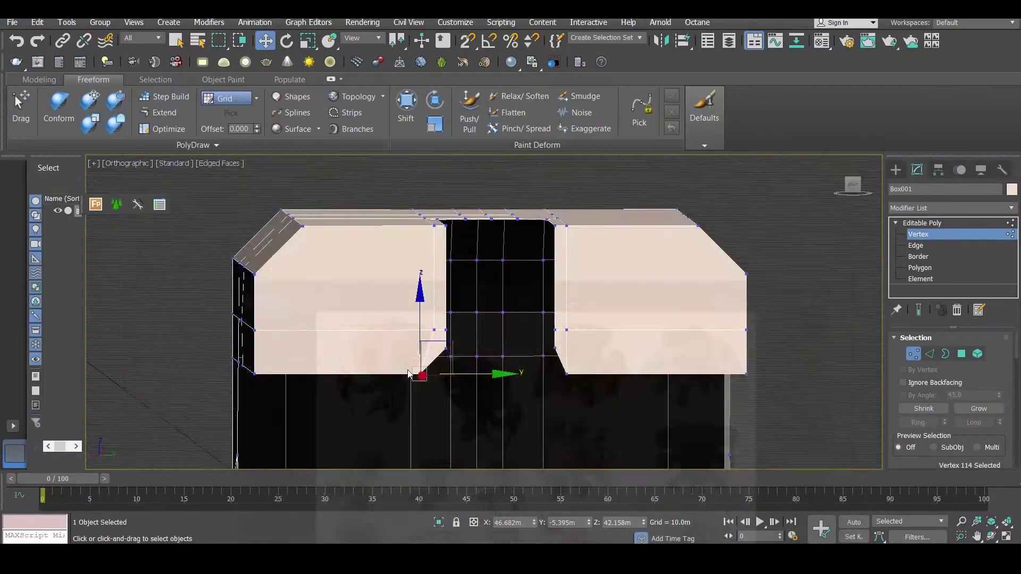
Step: Select the five edges along the outer side, bevel and upper border of the same prong's end face
alt+middle_drag(478, 266, 481, 340)
click(913, 246)
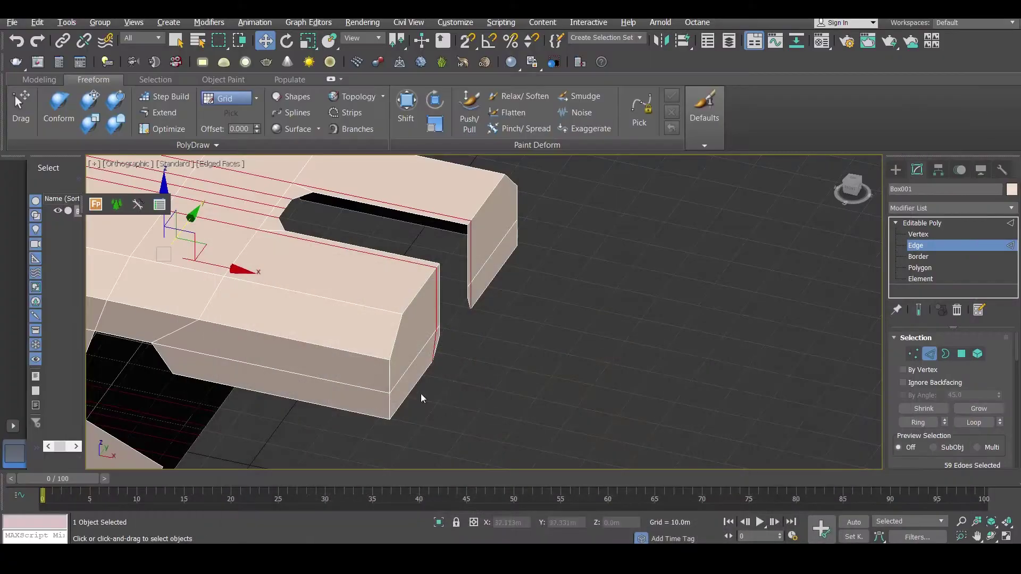
click(388, 372)
click(974, 422)
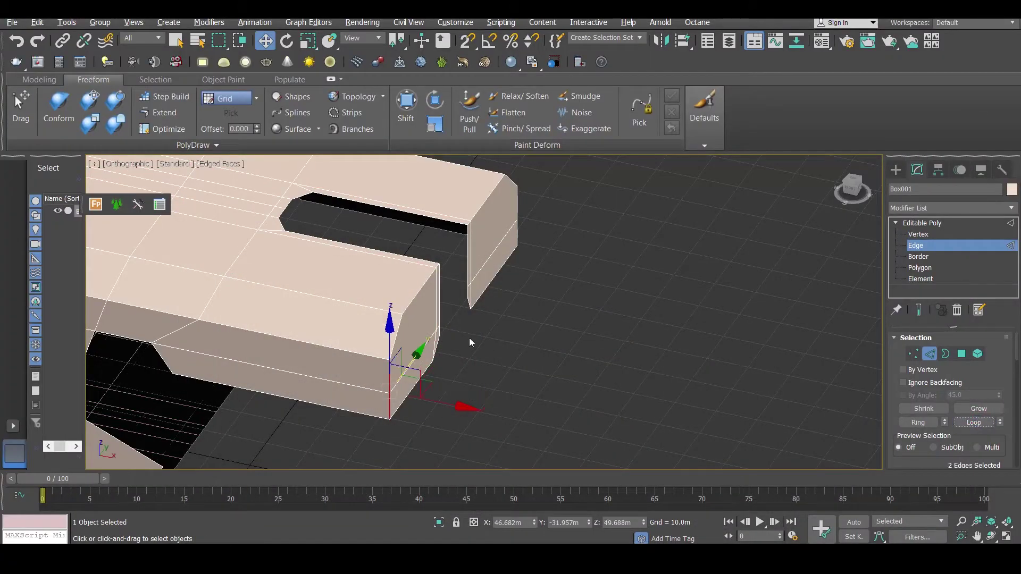
click(968, 419)
alt+middle_drag(547, 343, 506, 371)
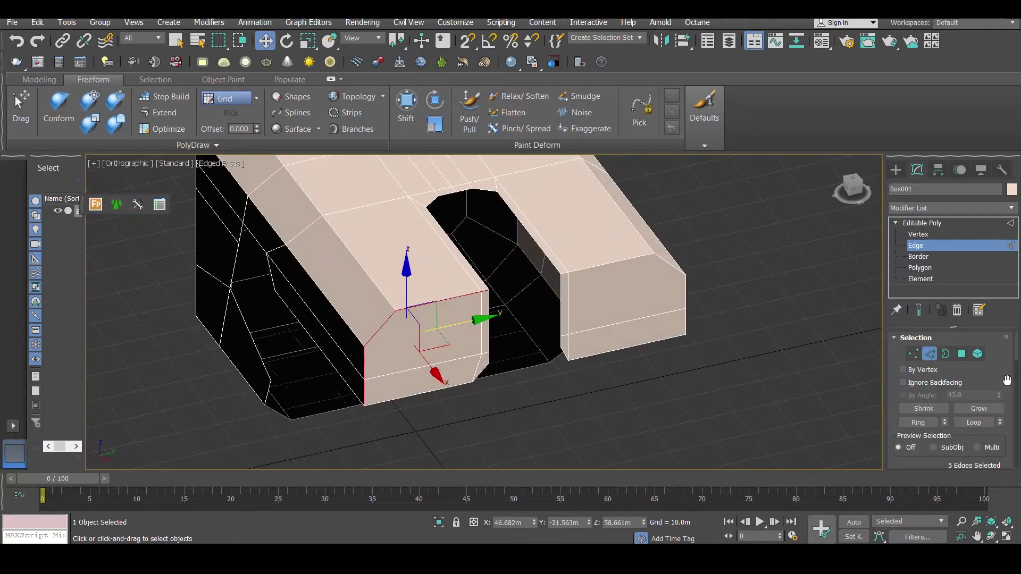
scroll(1019, 400, down, 1)
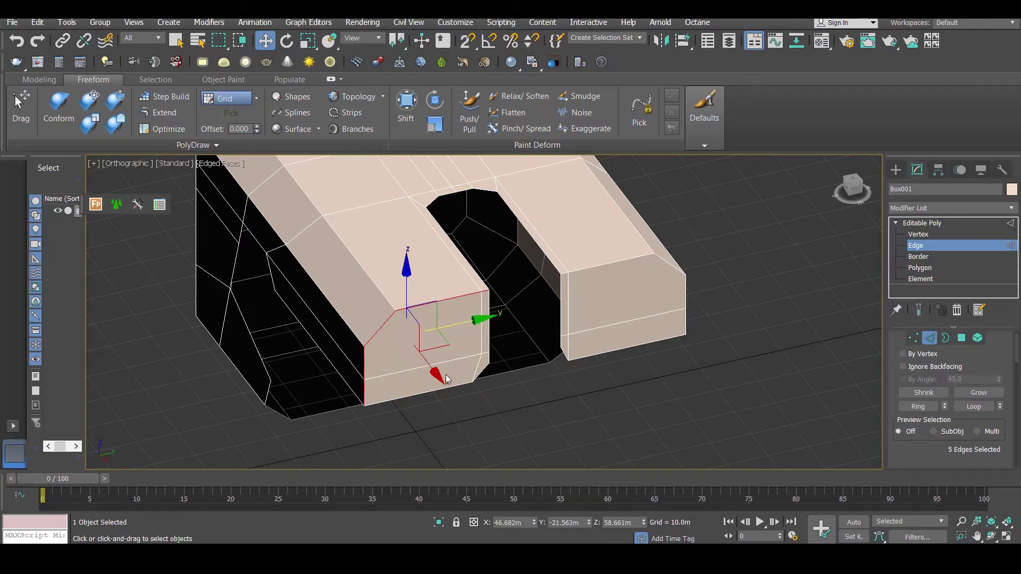
alt+middle_drag(446, 378, 446, 514)
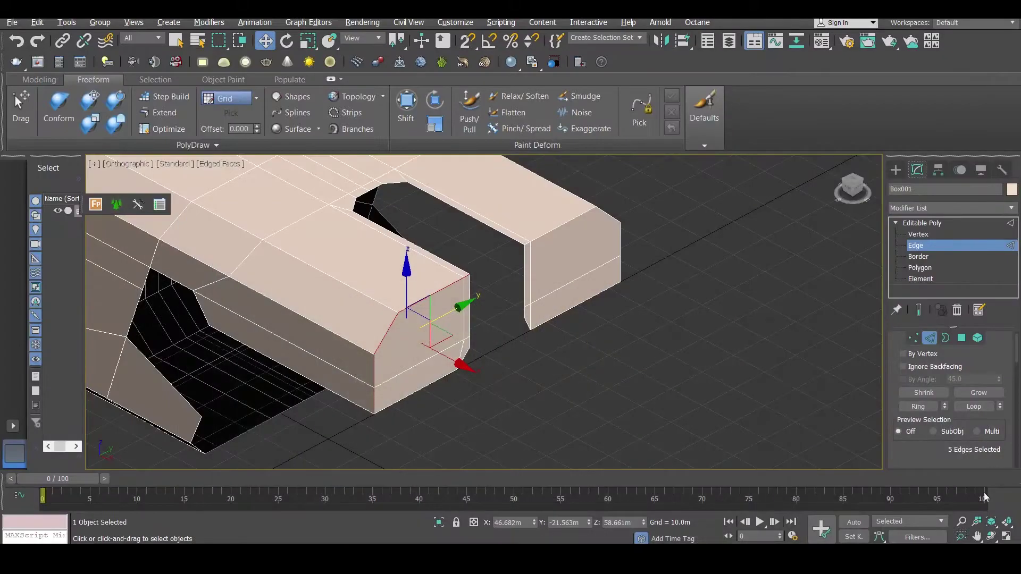
Step: Chamfer the selected end-face edges of the prong
mouse_move(1015, 345)
mouse_down()
mouse_move(1014, 375)
mouse_move(1013, 365)
mouse_up()
click(943, 381)
drag(494, 338, 496, 310)
click(491, 431)
alt+middle_drag(486, 426, 440, 315)
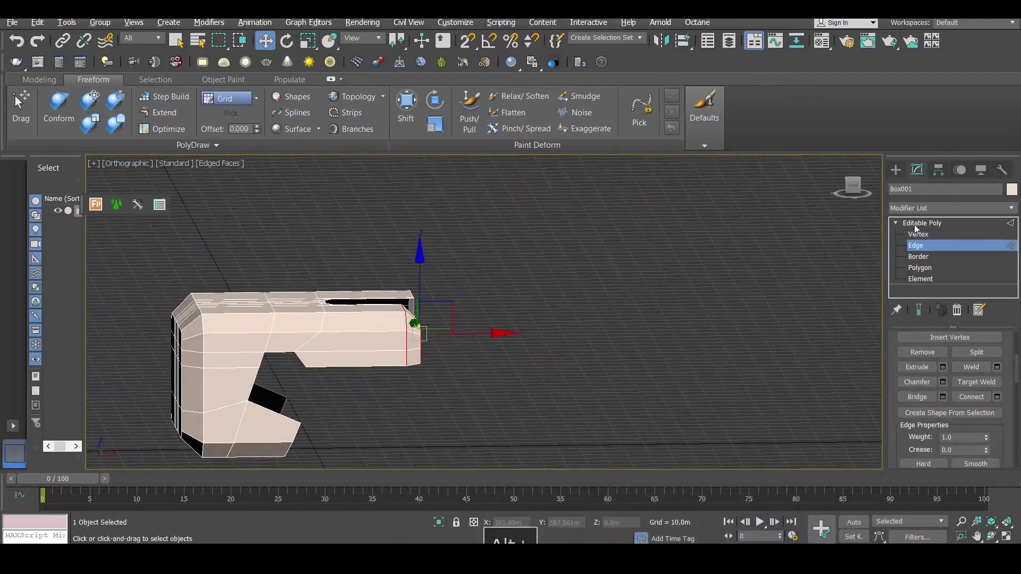
Step: Leave edge editing and show the body in a wireframe Front view
key(2)
alt+middle_drag(527, 296, 719, 250)
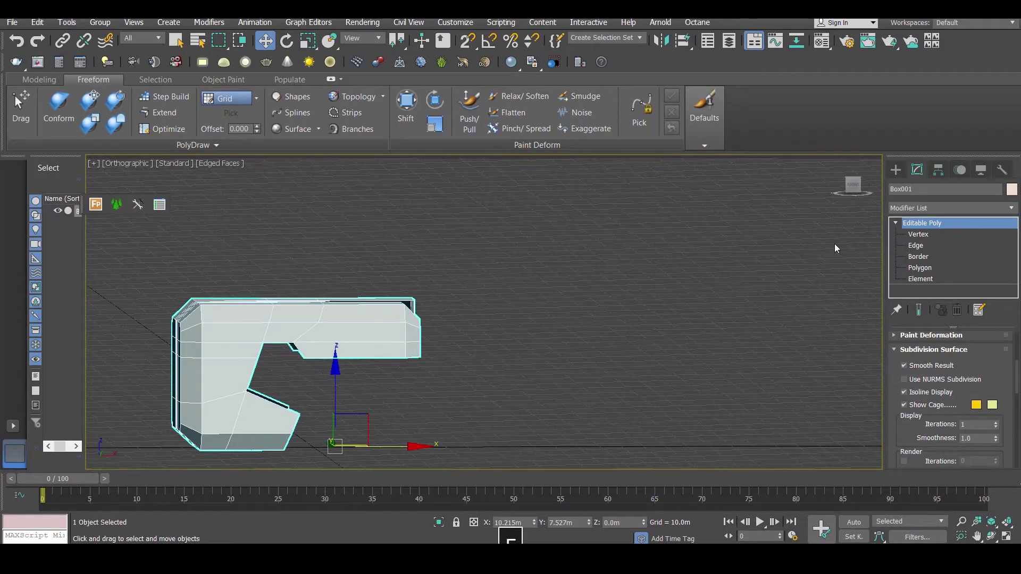
key(f)
key(F3)
Step: Select all vertices at the body's slotted prong end and apply an FFD 2x2x2 modifier to them
click(933, 247)
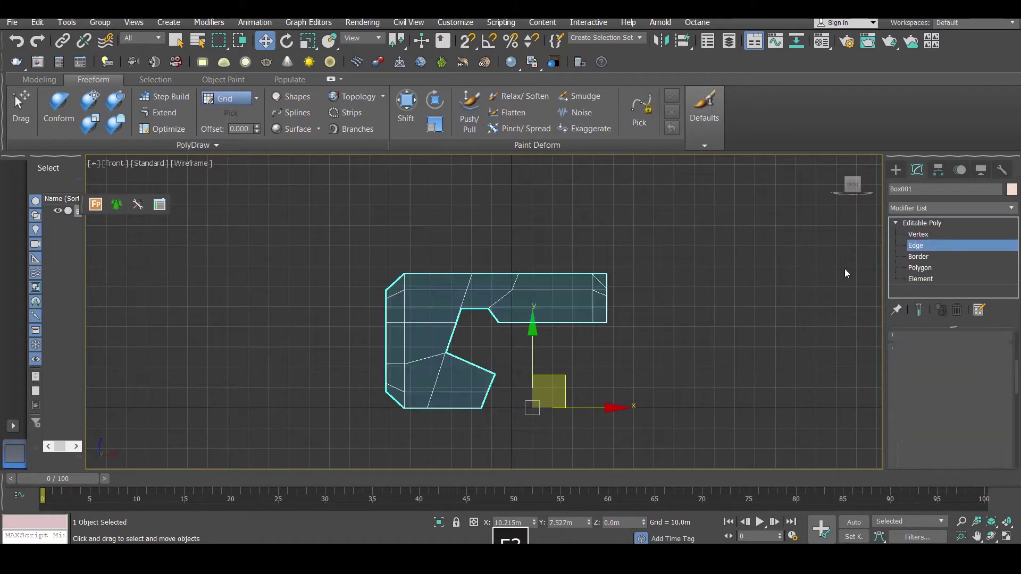
click(916, 238)
drag(695, 247, 589, 331)
click(952, 208)
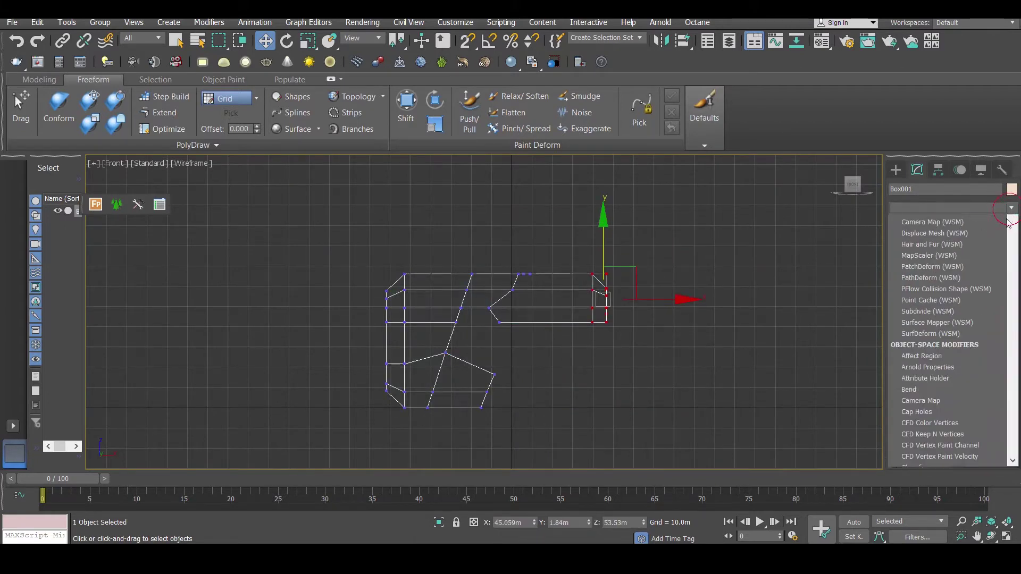
scroll(958, 373, down, 5)
scroll(971, 395, down, 4)
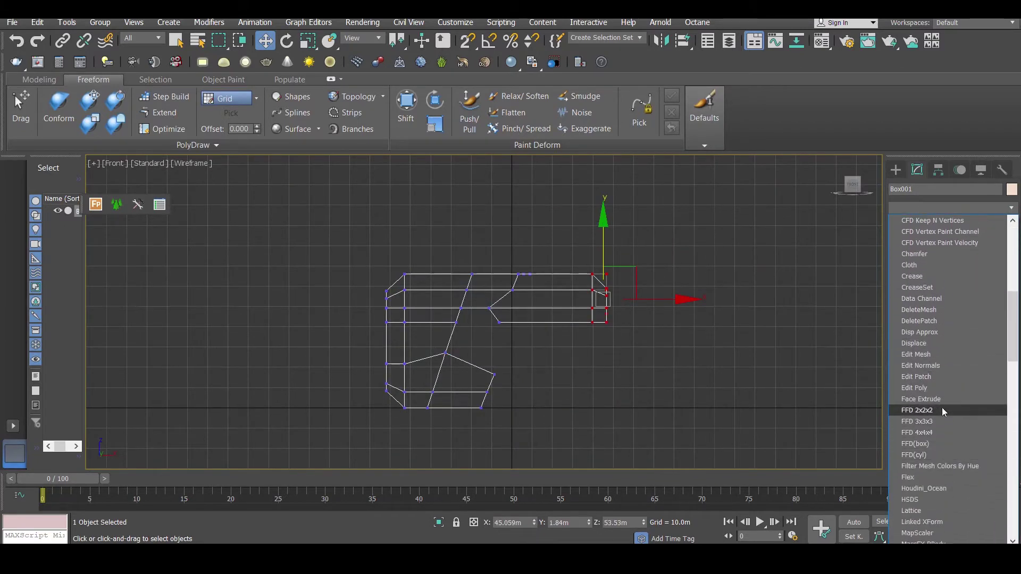
click(942, 407)
Step: Move the lower FFD control points about 3.7 m in negative X to slant the prong ends, and convert the body to Editable Poly
click(908, 222)
click(942, 234)
drag(702, 303, 577, 338)
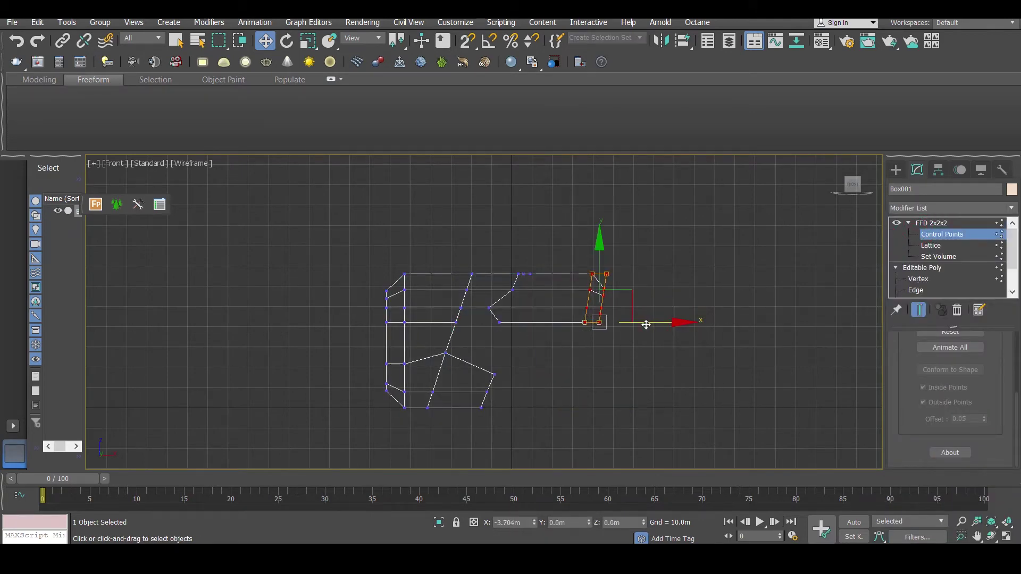
right_click(590, 269)
mouse_move(710, 415)
click(747, 426)
alt+middle_drag(648, 353, 630, 365)
key(F3)
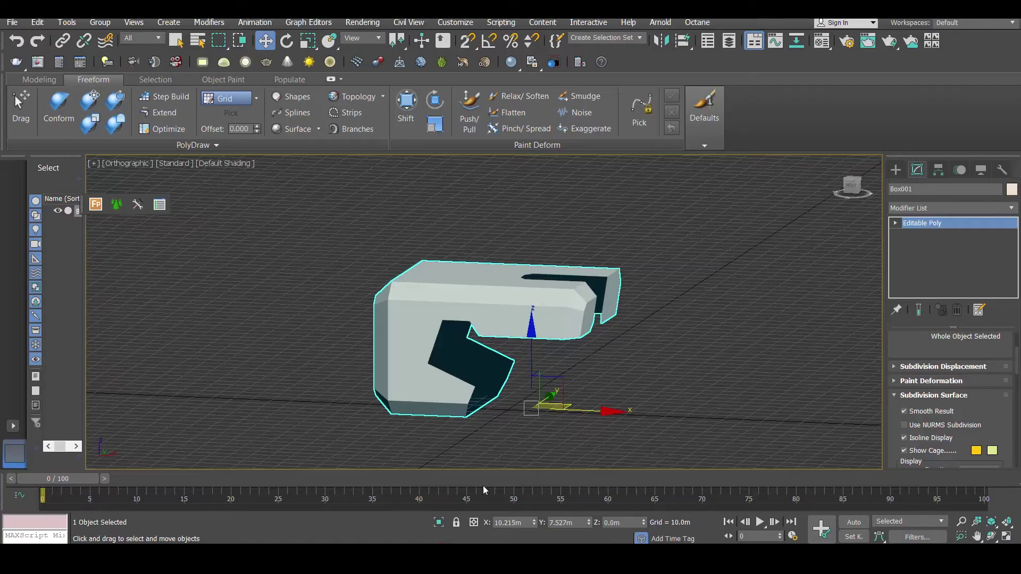
Step: Create a flat cylinder of about 14.7 m radius near the centre of the body's closed end face in the Left view
alt+middle_drag(532, 372, 582, 362)
key(f)
key(z)
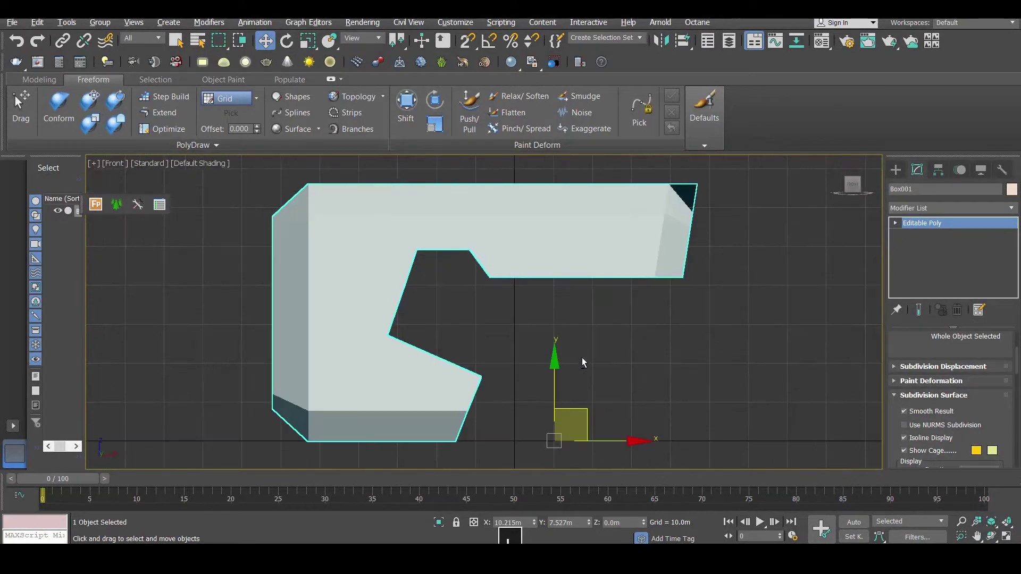
key(l)
key(z)
key(F3)
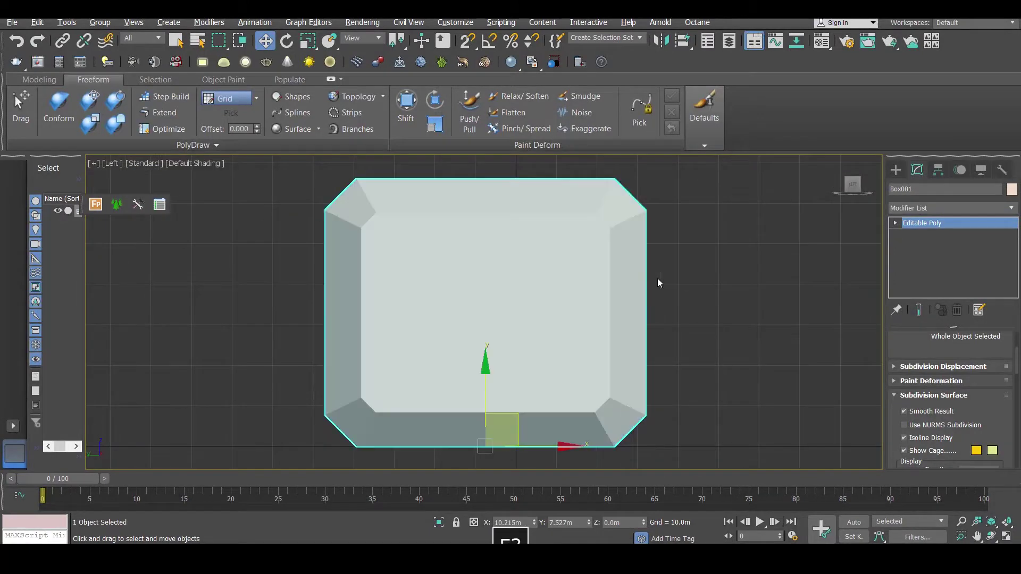
key(F4)
click(896, 170)
click(925, 273)
scroll(441, 320, down, 2)
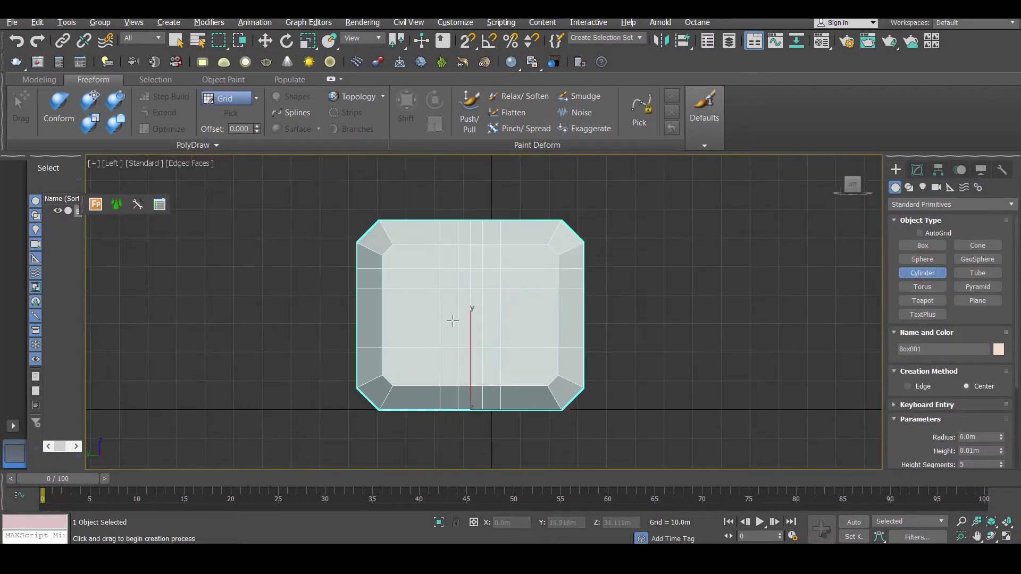
drag(464, 317, 495, 345)
click(495, 346)
Step: Move the cylinder along X to about -65.5 m, just outside the body's closed end face
key(w)
alt+middle_drag(531, 317, 515, 319)
drag(515, 320, 331, 320)
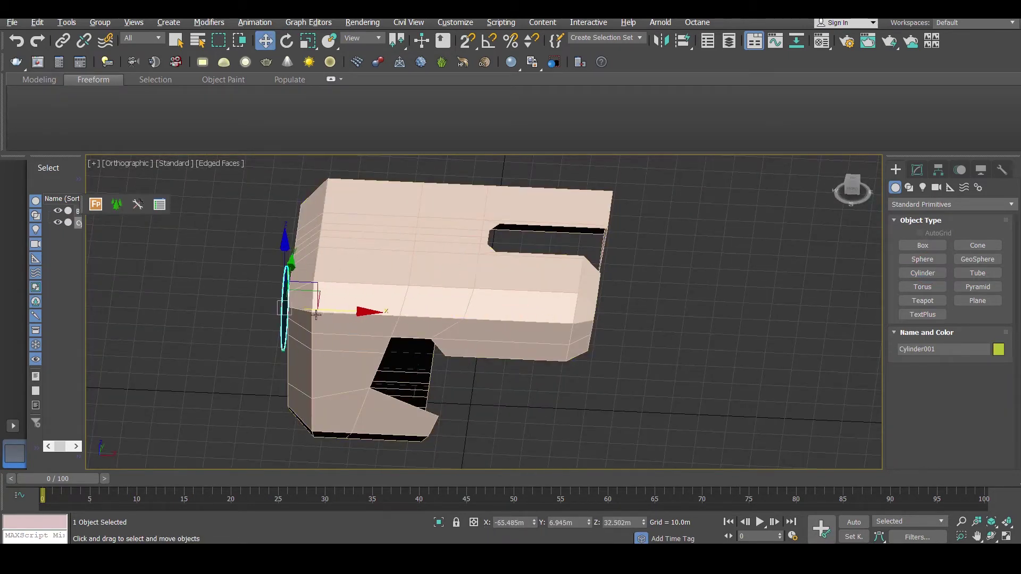
alt+middle_drag(331, 320, 495, 492)
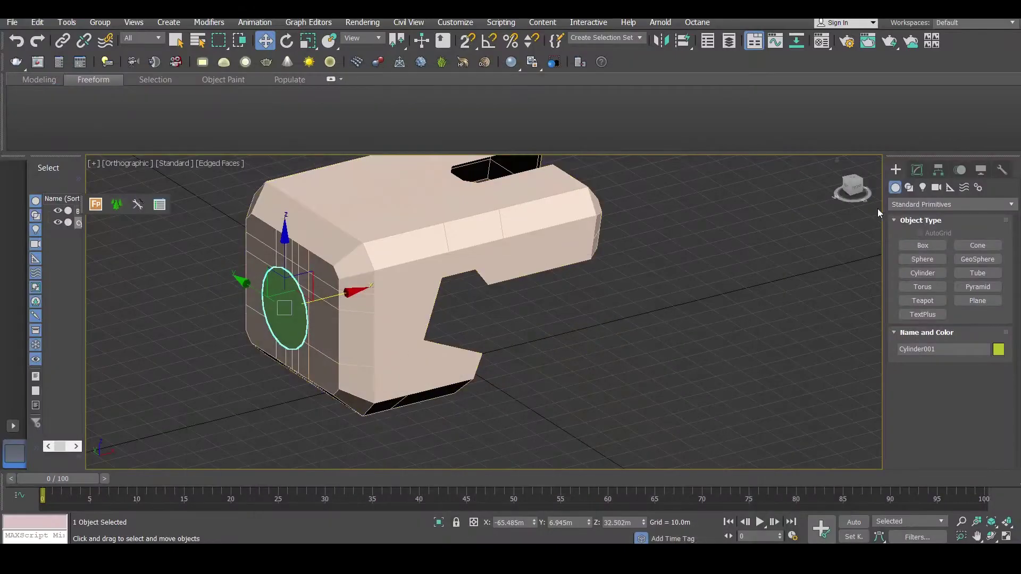
Step: Set the cylinder to 16 sides and 1 height segment
click(916, 170)
key(F4)
click(989, 343)
key(Tab)
key(Tab)
text(15)
key(BackSpace)
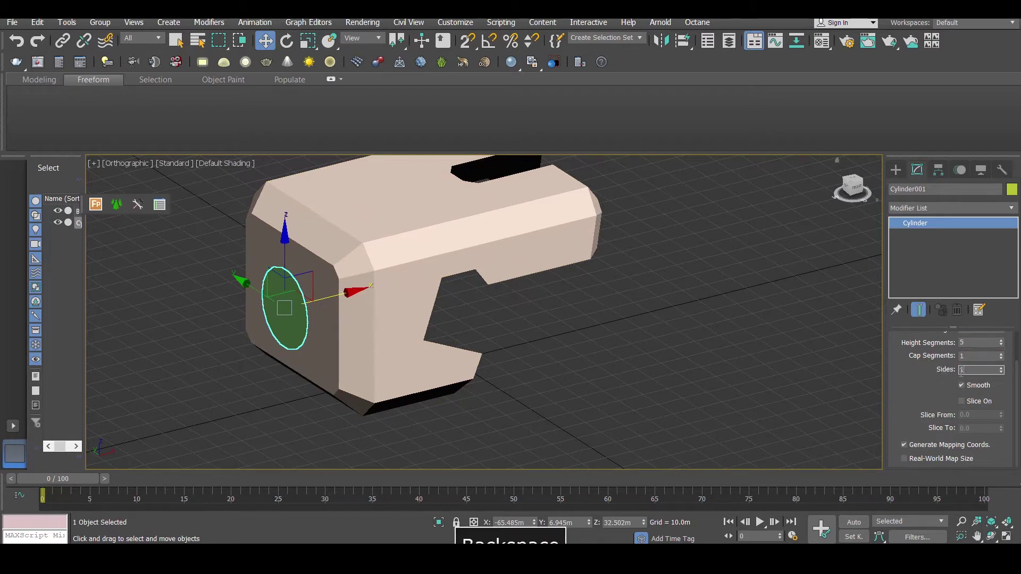
text(6)
key(Return)
scroll(271, 278, up, 2)
key(F4)
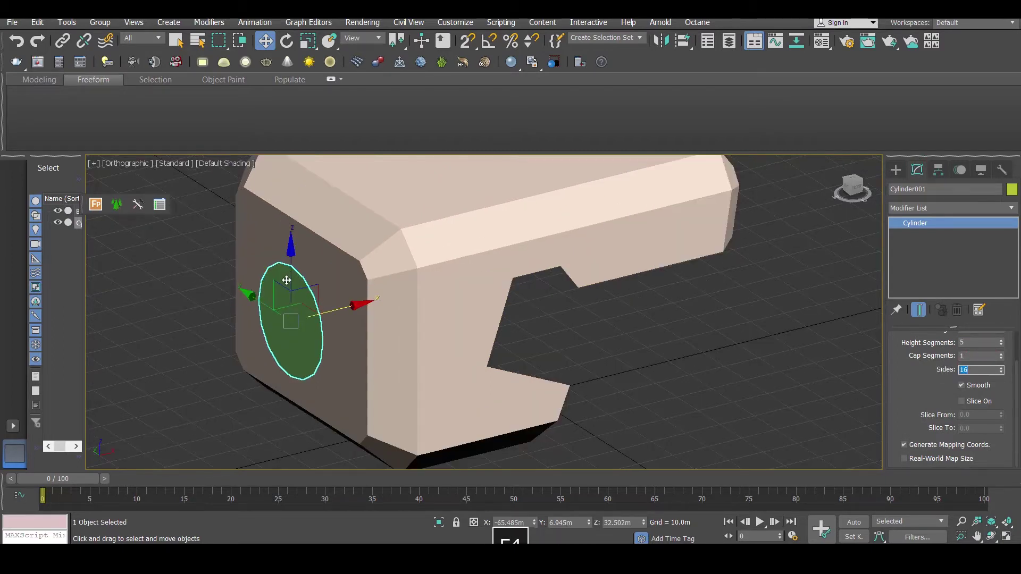
right_click(1001, 344)
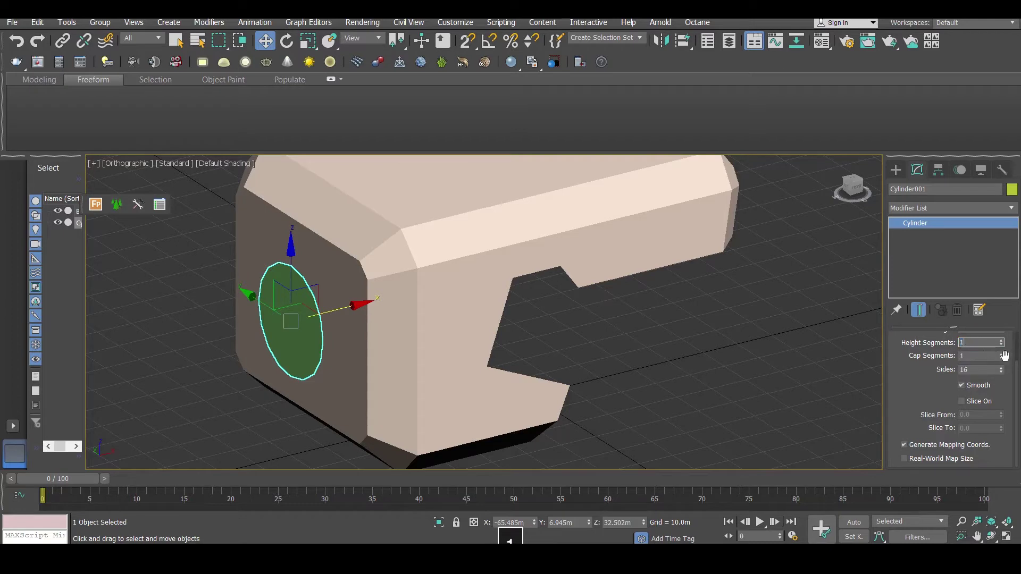
key(Return)
scroll(1003, 351, up, 1)
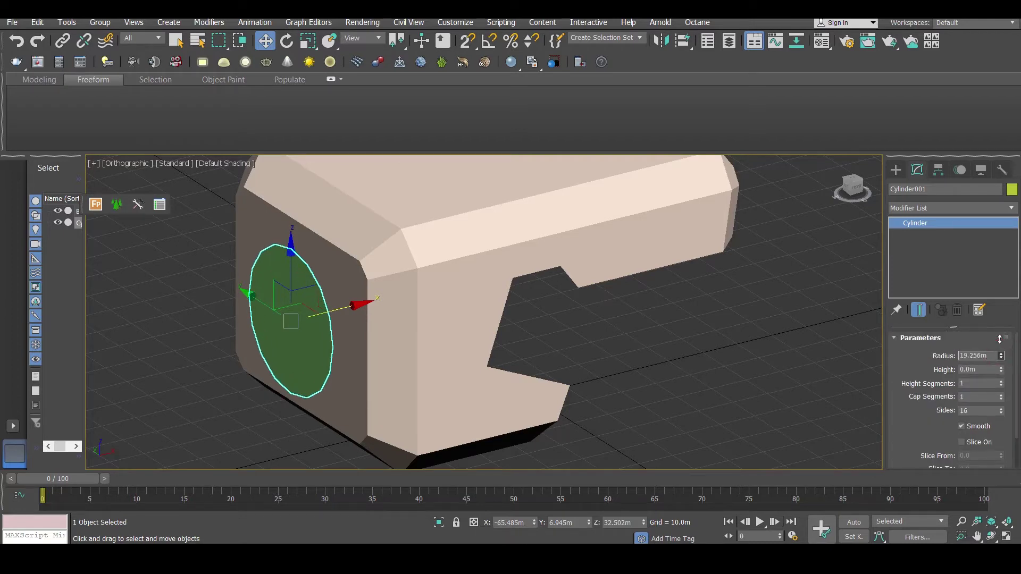
Step: Increase the cylinder's height to about 25.5 m and move it into the end face at about X -58.4 m
ctrl+drag(1001, 371, 865, 140)
key(F4)
scroll(426, 270, down, 2)
mouse_move(383, 303)
alt+middle_down()
mouse_move(401, 287)
mouse_move(386, 308)
alt+middle_up()
drag(386, 309, 403, 308)
alt+middle_drag(403, 308, 434, 309)
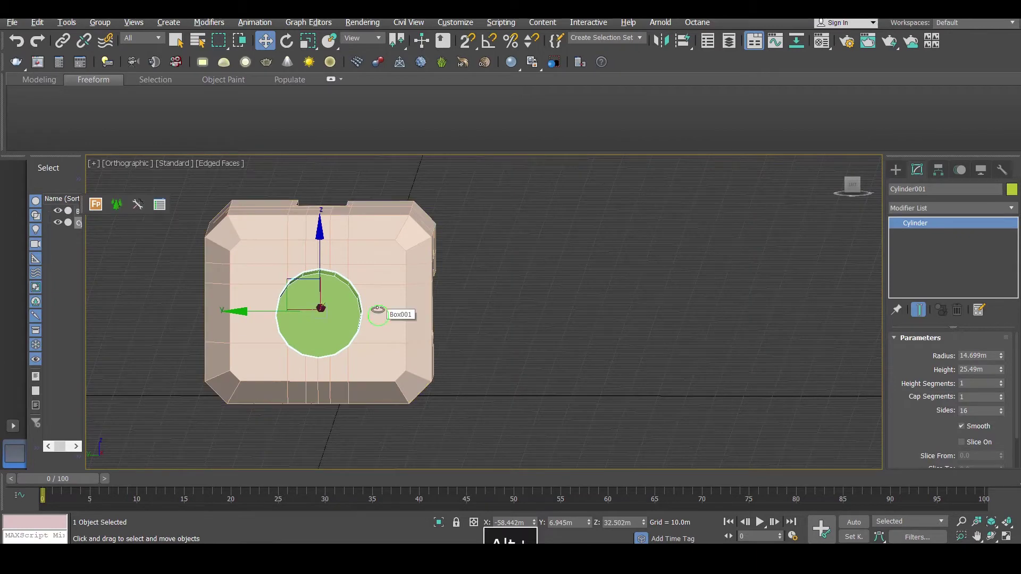
Step: Centre the cylinder horizontally on the body's end face in the Left view, at about Y 7.3 m
click(393, 278)
key(t)
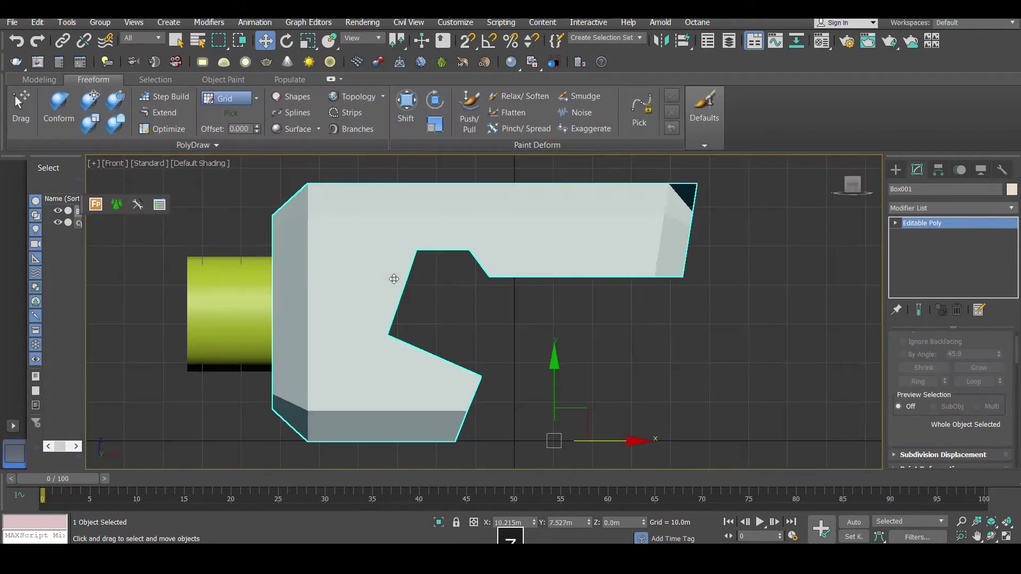
key(l)
key(z)
scroll(455, 326, up, 2)
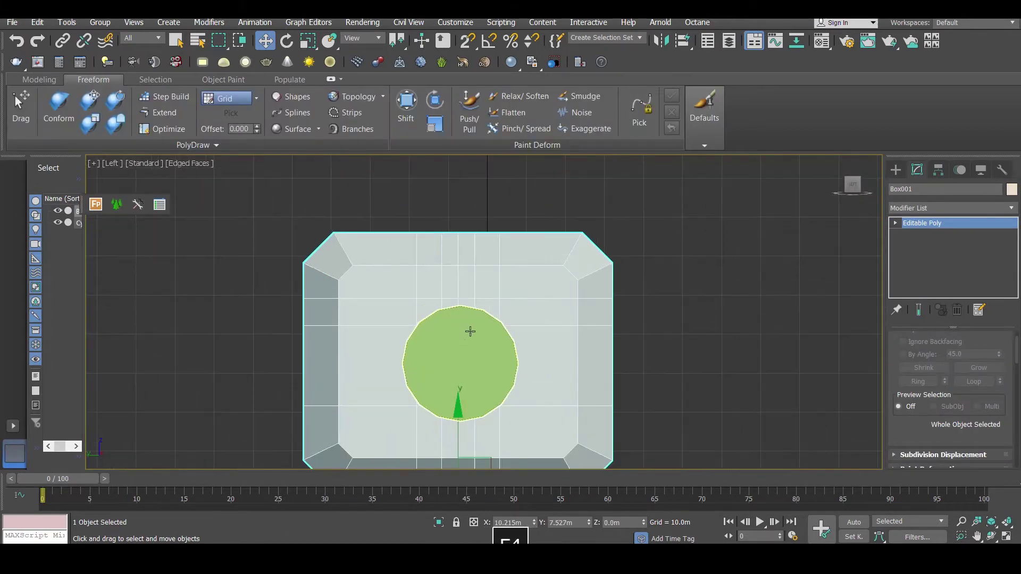
click(469, 333)
key(F4)
scroll(478, 314, up, 3)
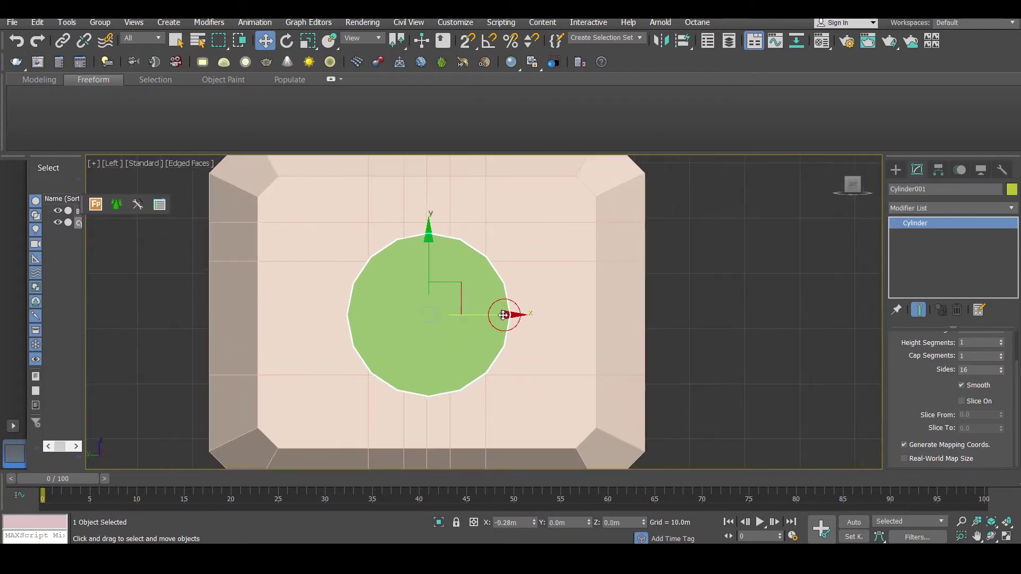
click(490, 225)
click(450, 282)
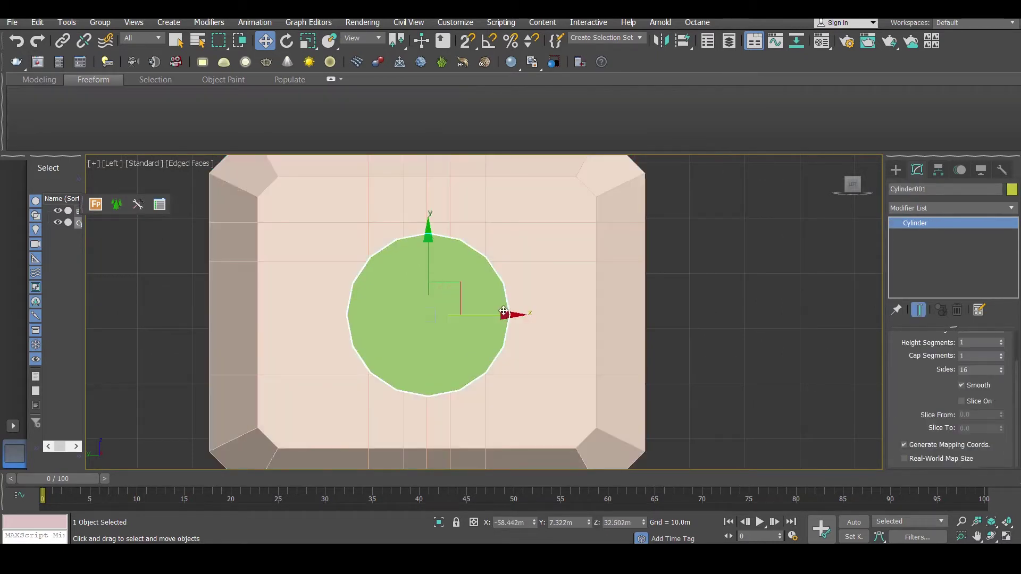
scroll(499, 311, down, 2)
click(520, 269)
click(896, 223)
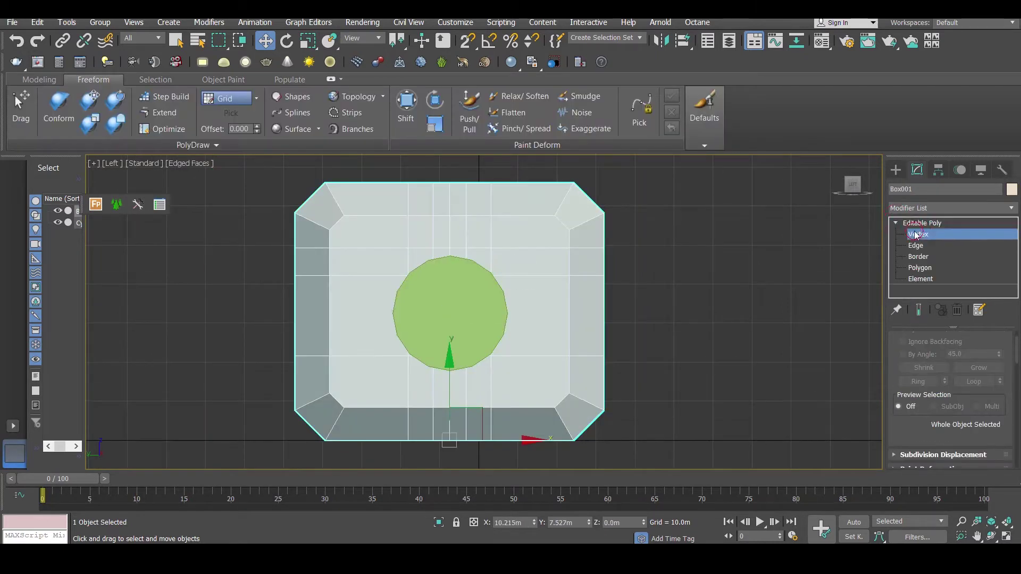
click(918, 234)
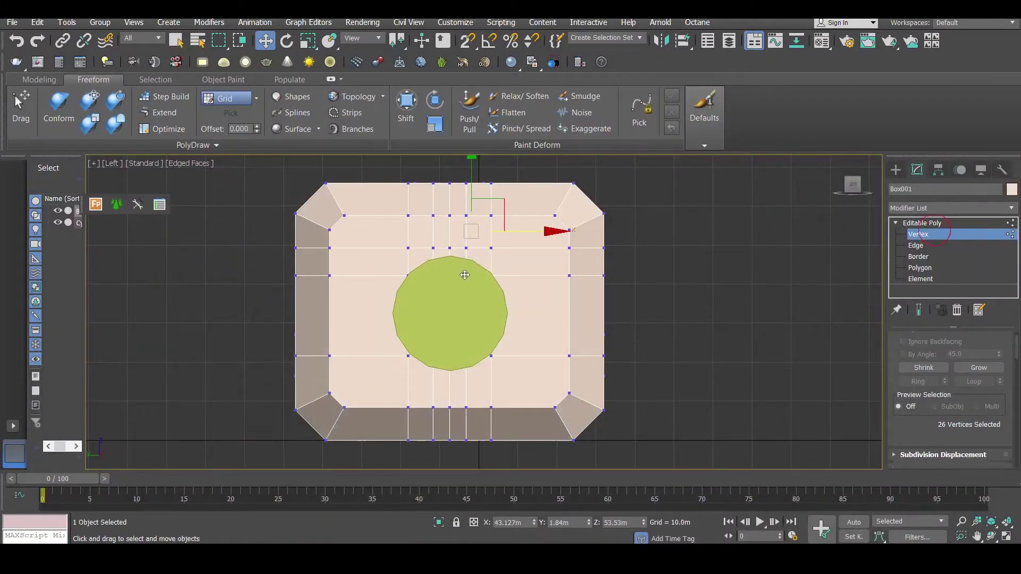
Step: Resize the cylinder to a radius of about 17.5 m and a height of 39 m, and raise it about 1 m
click(427, 296)
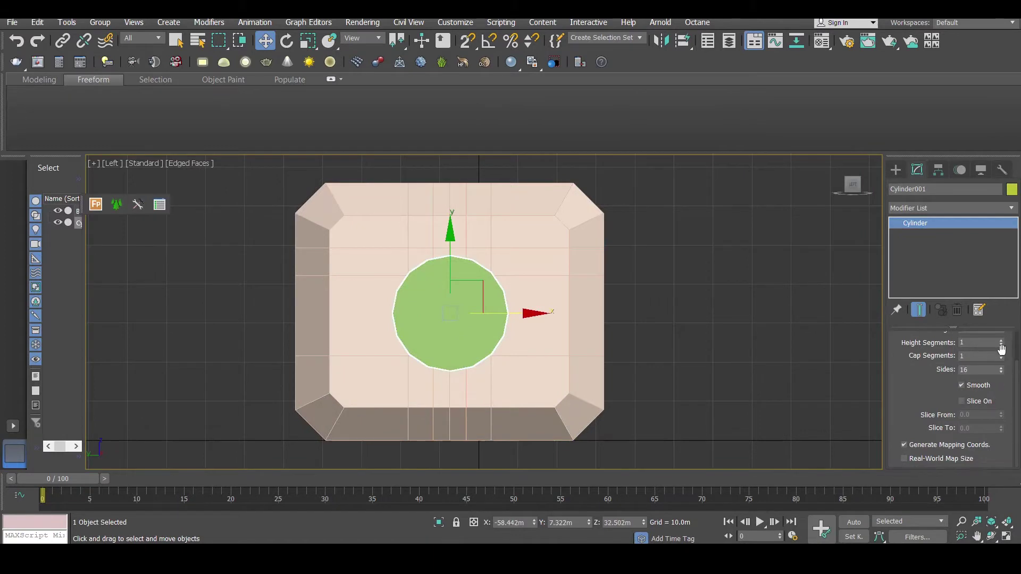
scroll(1004, 344, up, 1)
mouse_move(1002, 346)
mouse_down()
mouse_move(1001, 323)
mouse_move(1001, 344)
mouse_up()
scroll(1005, 336, up, 1)
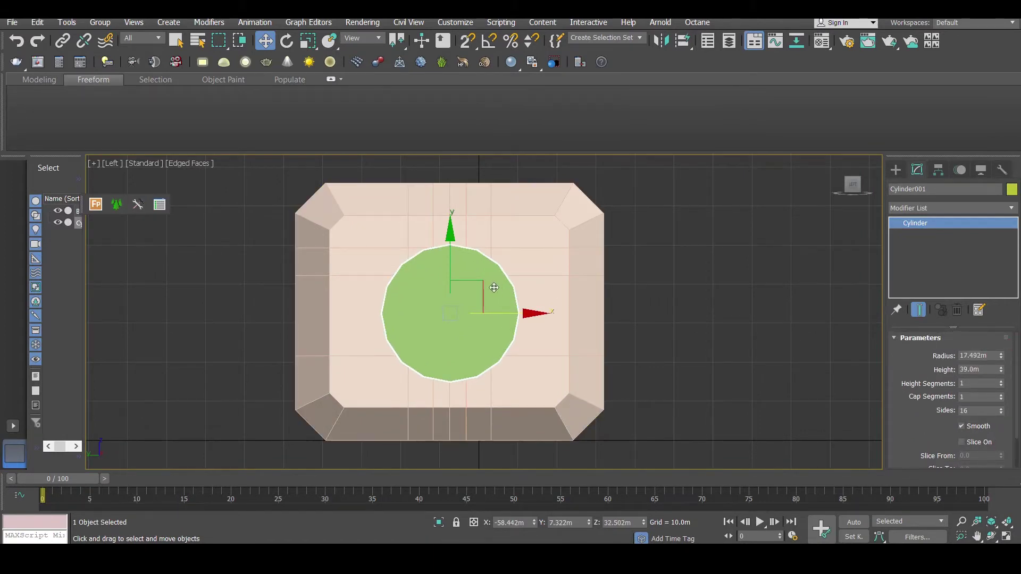
drag(483, 283, 483, 280)
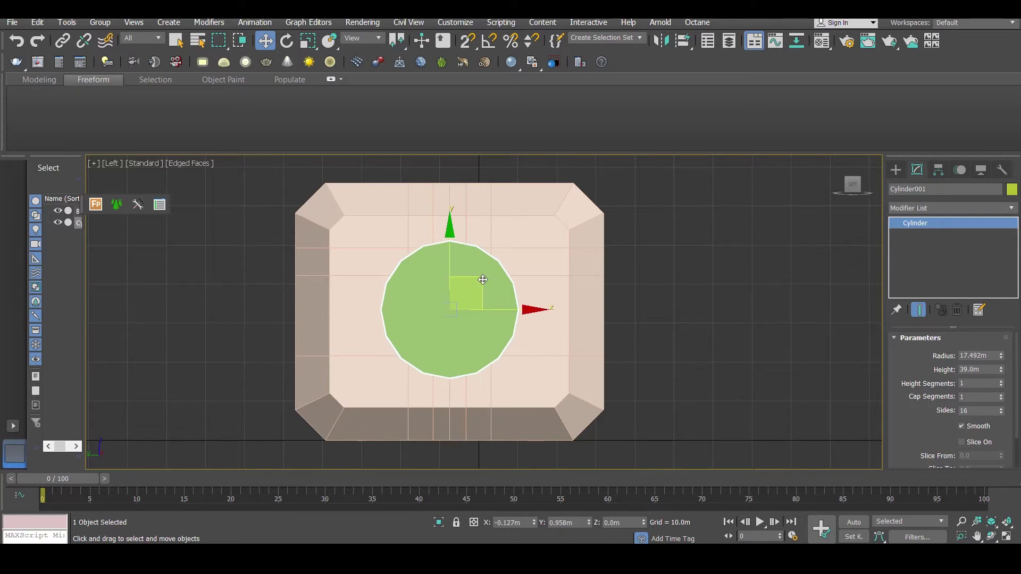
Step: Cut a horizontal edge loop through the whole body at the height of the cylinder's centre with QuickSlice
scroll(511, 289, up, 2)
click(559, 275)
key(F3)
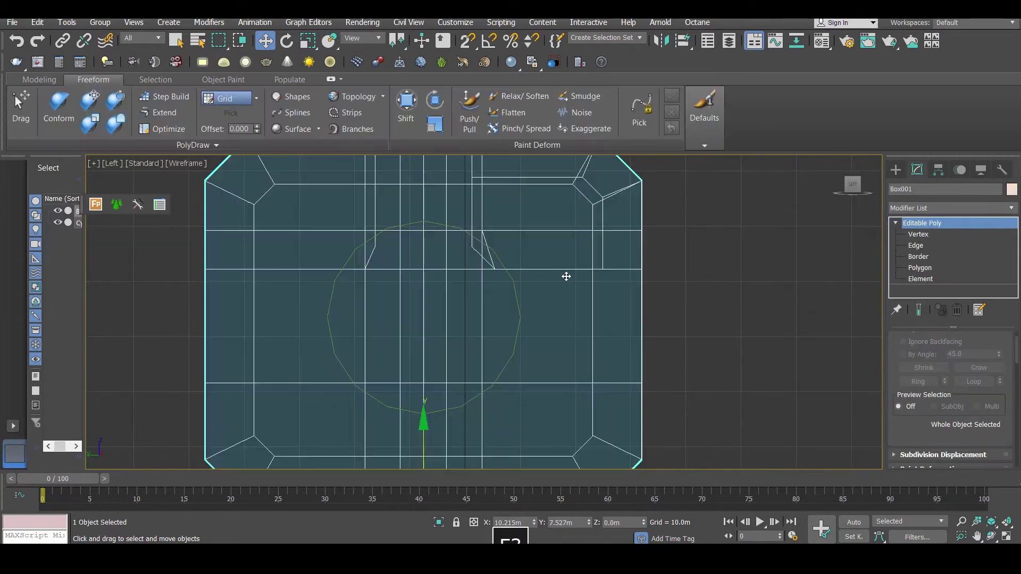
click(931, 234)
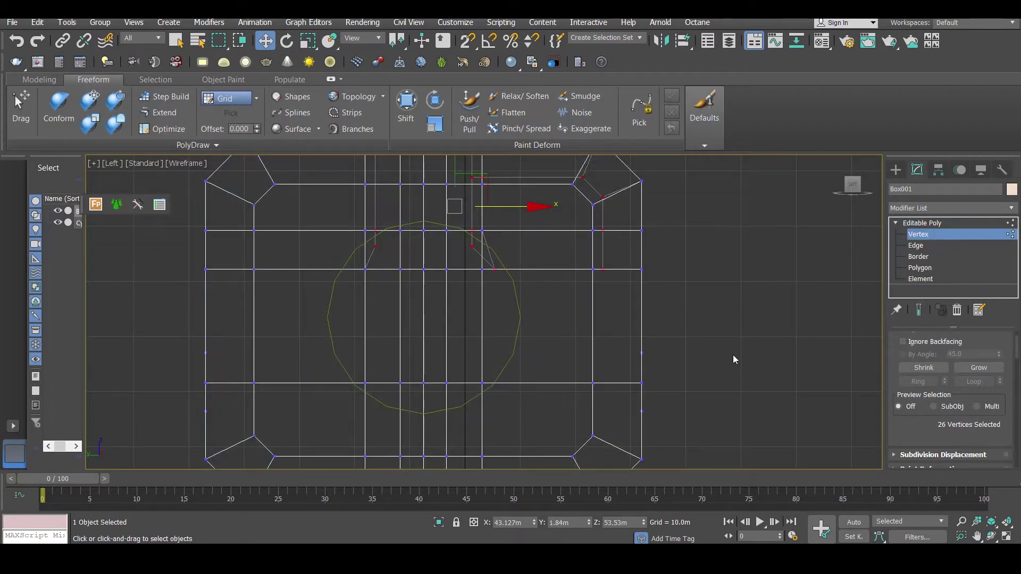
drag(1016, 348, 1016, 417)
click(917, 426)
click(424, 322)
click(480, 324)
key(ctrl+z)
click(480, 318)
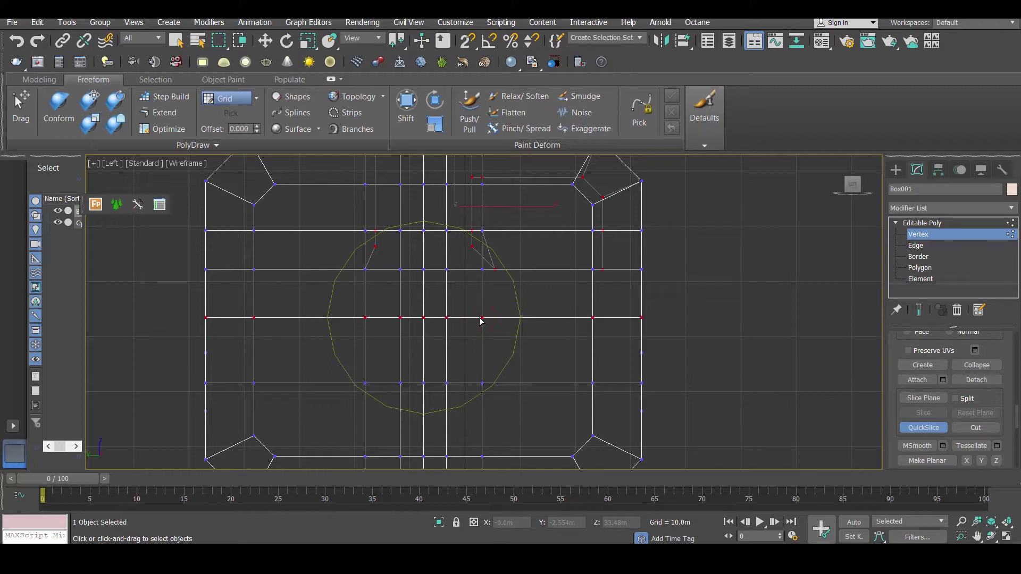
right_click(480, 318)
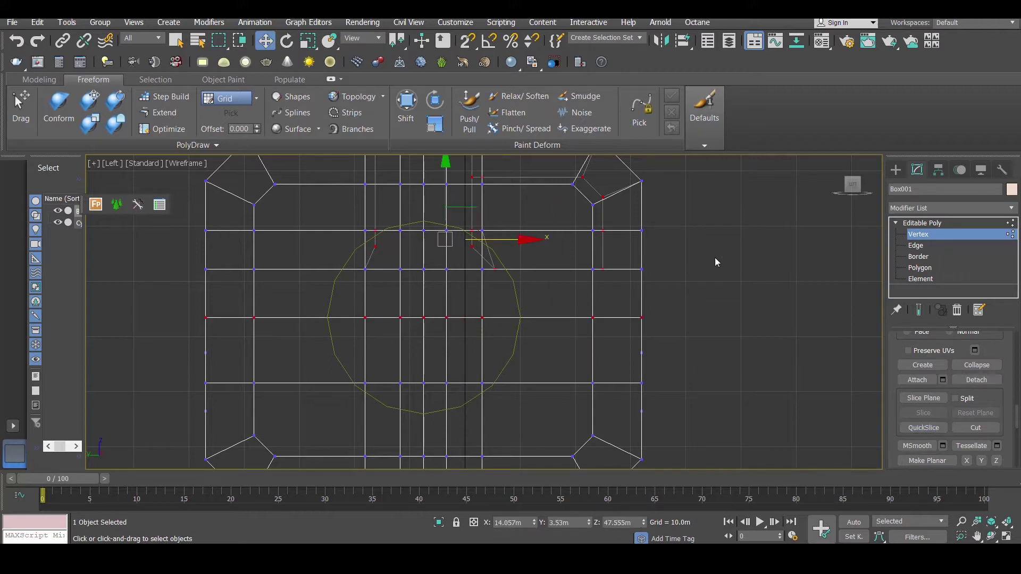
key(F3)
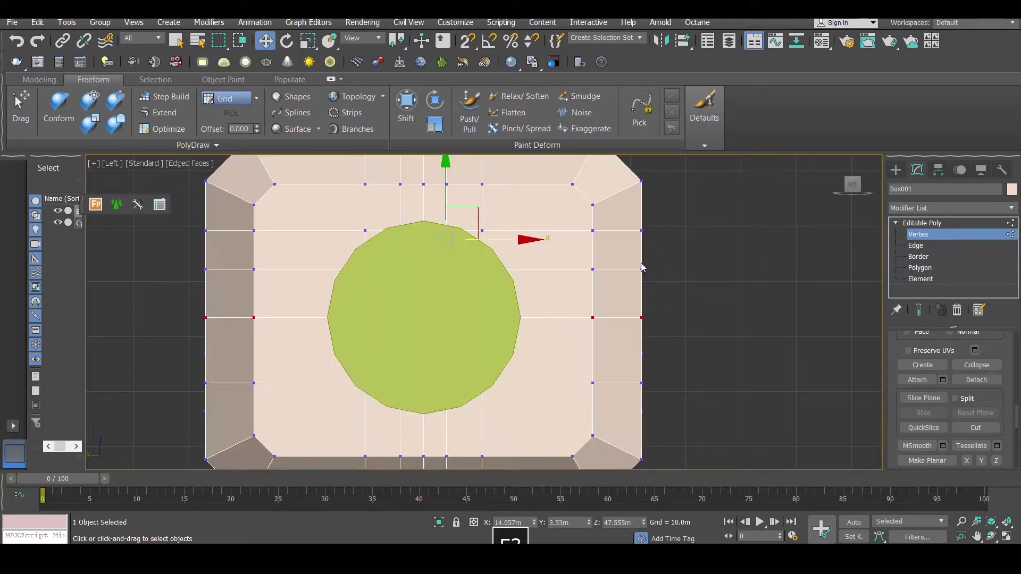
Step: Move the end face's lower centre vertex and the two vertices beside the circle's centre outward onto the cylinder's outline
key(F3)
click(424, 381)
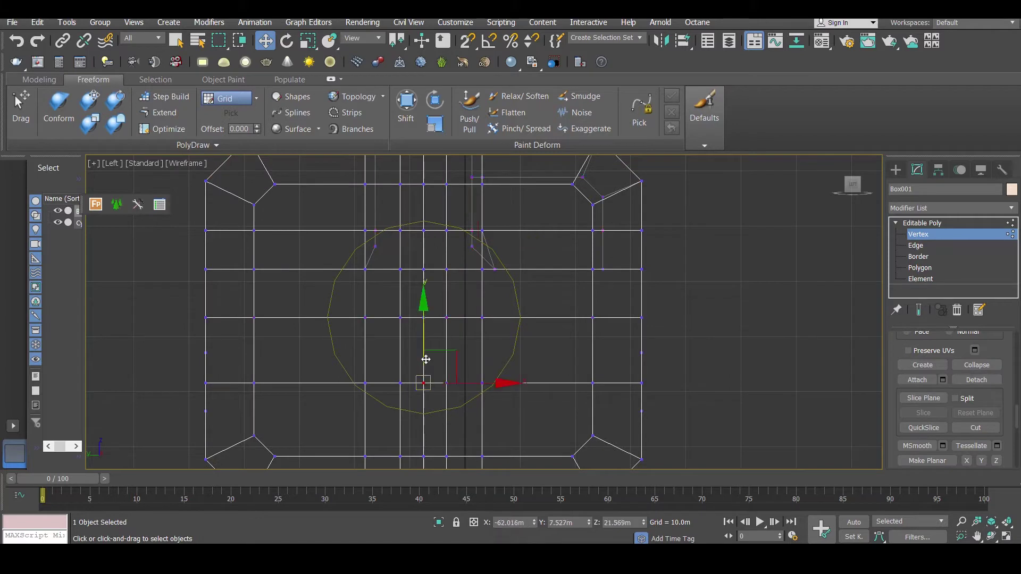
drag(423, 342, 424, 377)
click(365, 317)
drag(390, 318, 351, 319)
click(482, 318)
drag(482, 318, 498, 293)
Step: Raise the upper centre vertex to the highest point of the cylinder's outline, at about Z 51 m
scroll(472, 266, up, 2)
key(F3)
key(F3)
scroll(478, 282, up, 2)
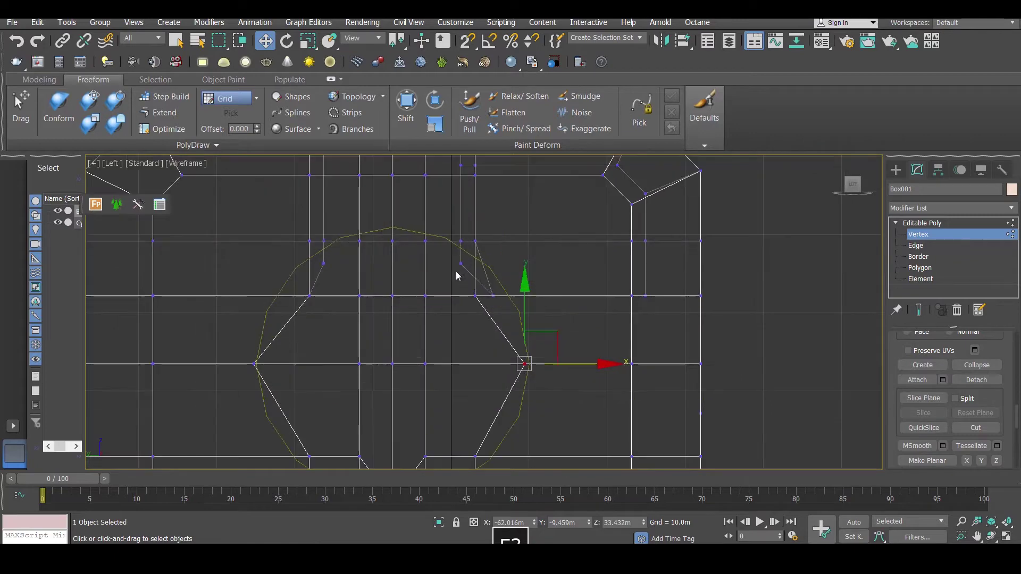
drag(380, 252, 378, 252)
drag(392, 203, 394, 192)
scroll(403, 207, down, 3)
scroll(408, 207, up, 3)
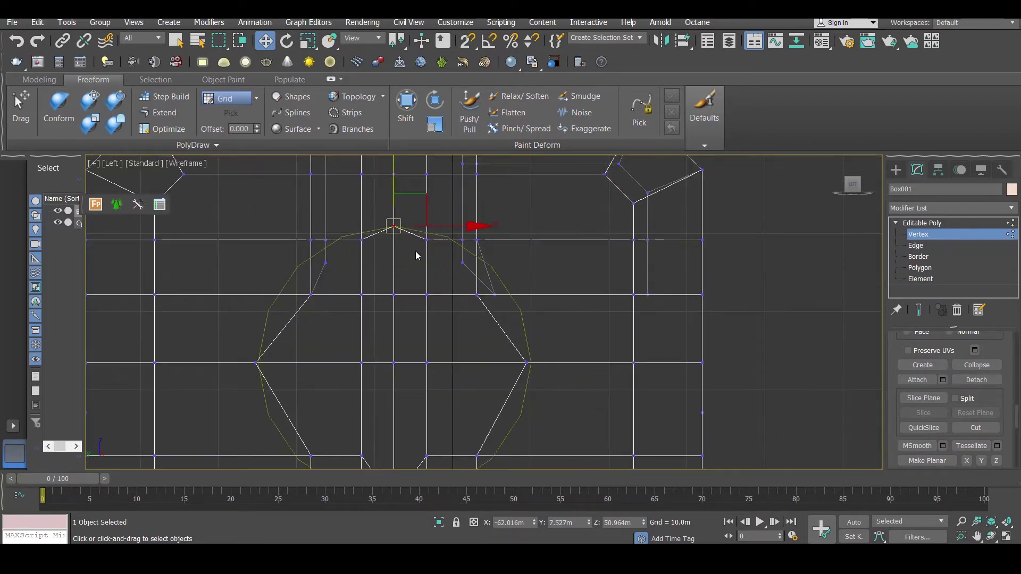
Step: Move the three vertices around the upper arc on the negative Y side onto the cylinder's outline
key(F3)
key(F3)
click(426, 240)
drag(460, 213, 479, 212)
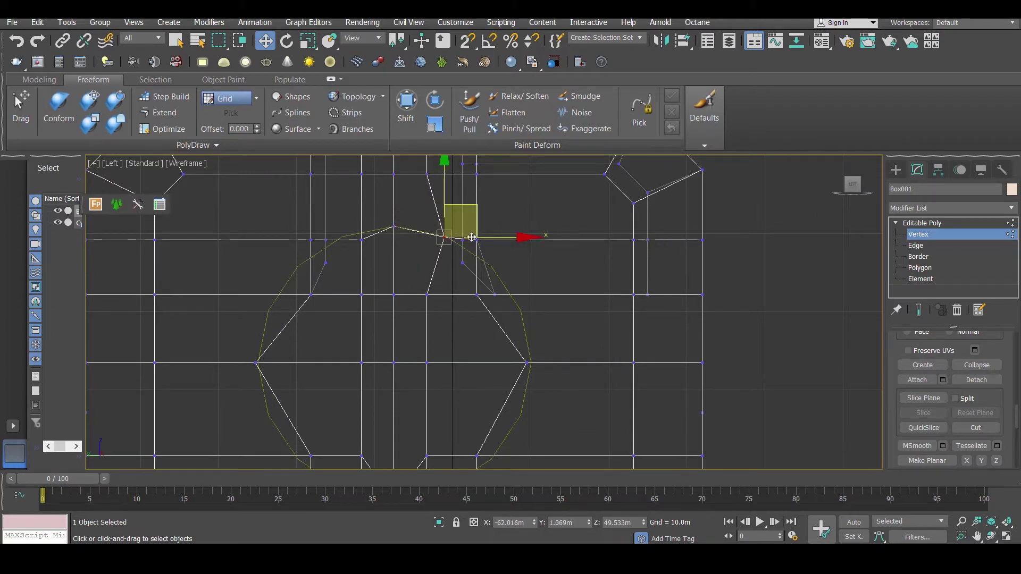
drag(471, 297, 556, 273)
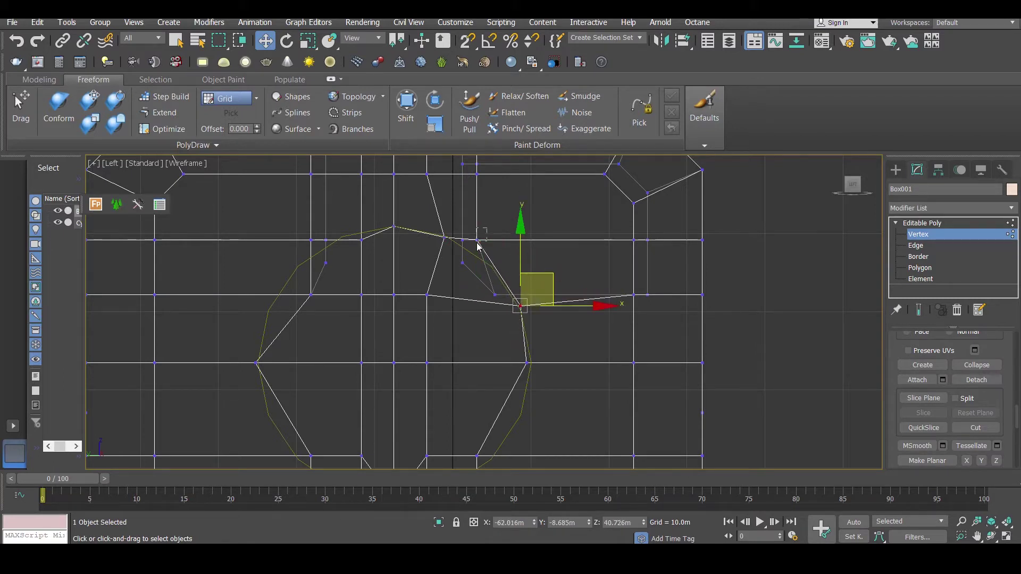
click(477, 240)
key(F3)
key(F3)
drag(510, 211, 522, 235)
Step: Move the two vertices around the lower arc on the negative Y side onto the cylinder's outline
middle_drag(501, 332, 504, 281)
click(480, 404)
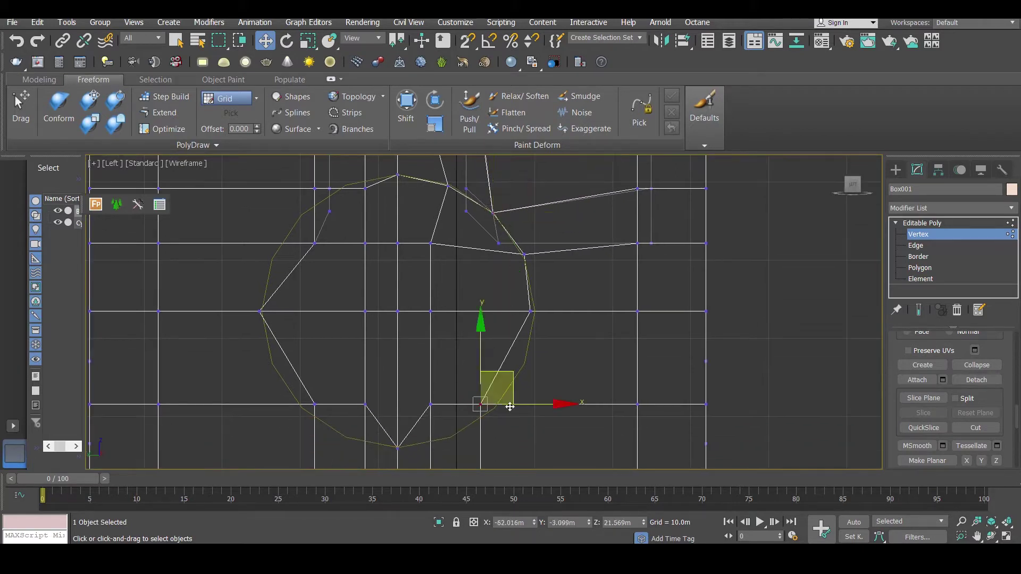
click(524, 371)
drag(472, 390, 488, 416)
drag(513, 379, 531, 380)
middle_drag(432, 392, 435, 349)
drag(430, 345, 445, 381)
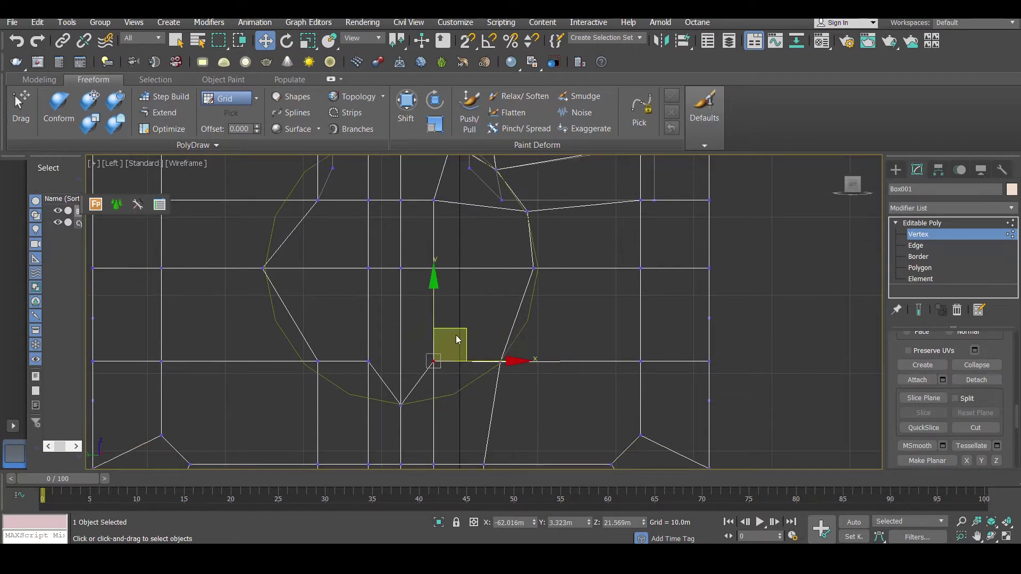
drag(461, 329, 483, 363)
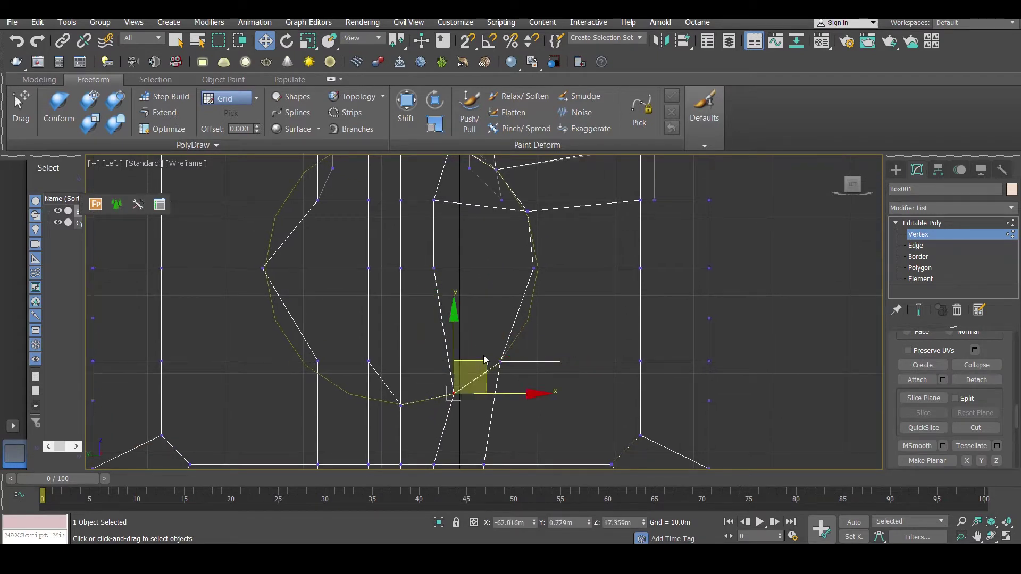
Step: Cut a horizontal loop below the cylinder's centre with QuickSlice and move its arc vertex and the centre-height vertex onto the outline
click(924, 428)
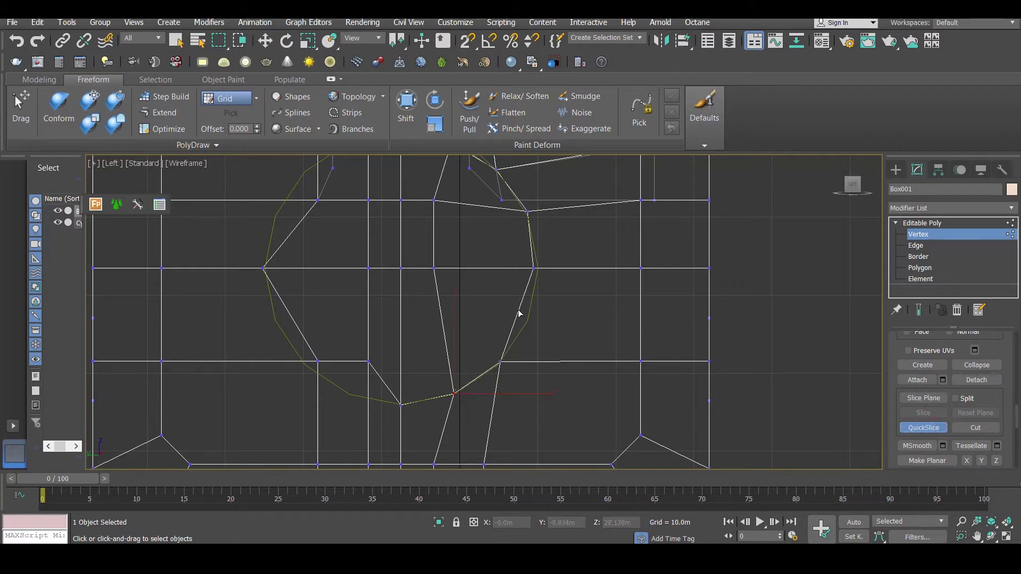
double_click(516, 318)
right_click(525, 319)
drag(509, 297, 535, 339)
drag(553, 292, 562, 294)
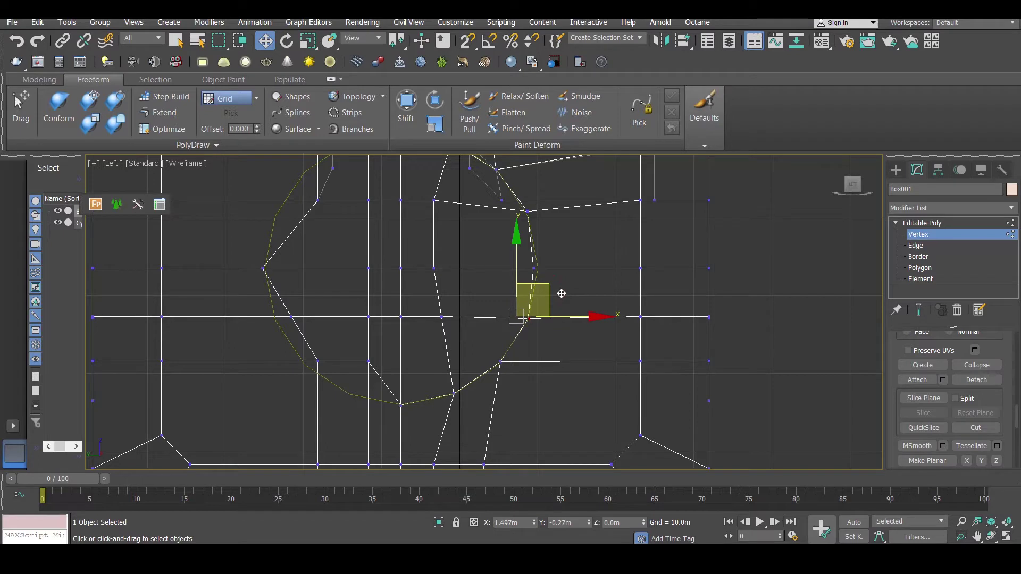
click(533, 269)
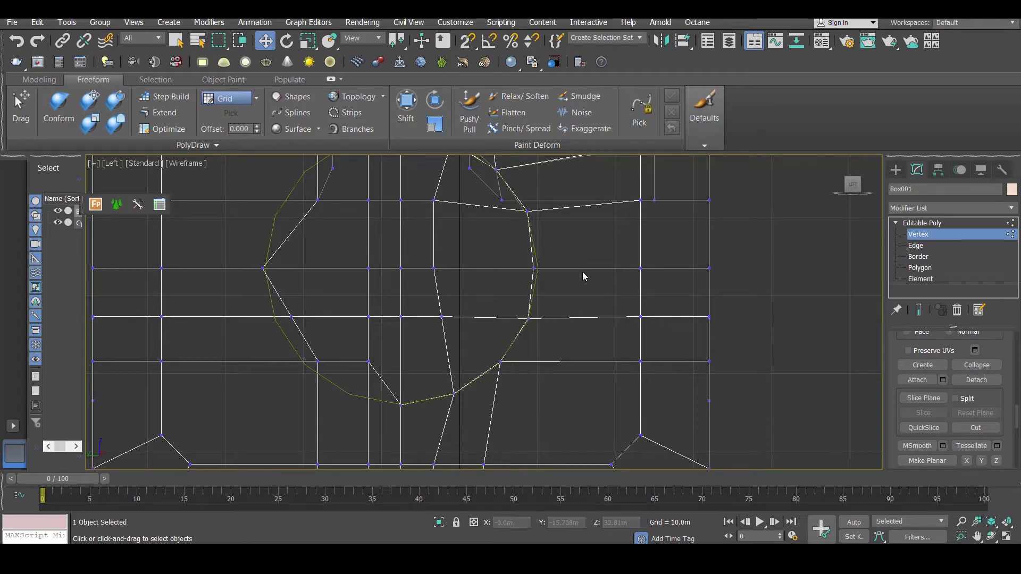
drag(577, 267, 584, 267)
Step: Delete all polygons of the body's half on the positive Y side of the cylinder's centre
key(F3)
scroll(582, 269, down, 2)
key(F3)
key(F3)
click(943, 268)
scroll(384, 256, down, 8)
drag(303, 192, 397, 319)
key(Delete)
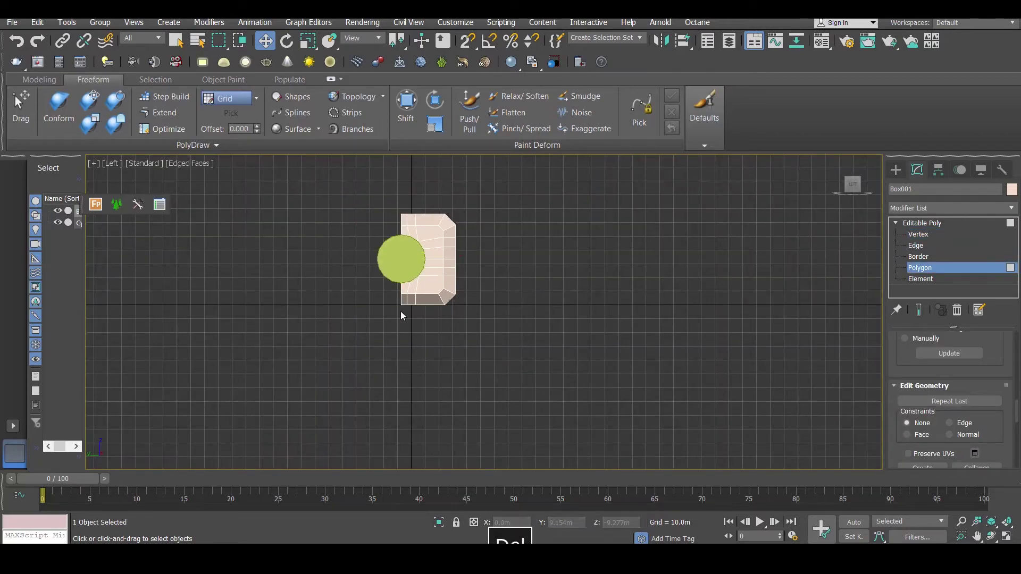
Step: Delete the end-face polygons inside the cylinder's outline to open the half-round hole
alt+middle_drag(400, 311, 436, 298)
alt+middle_drag(327, 279, 422, 266)
scroll(421, 266, up, 5)
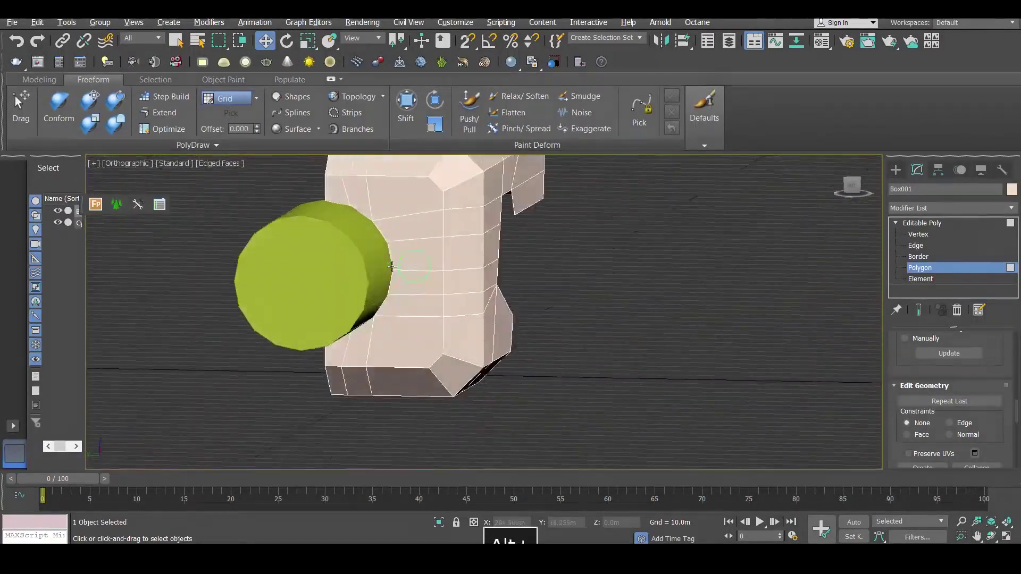
key(F3)
drag(336, 317, 337, 318)
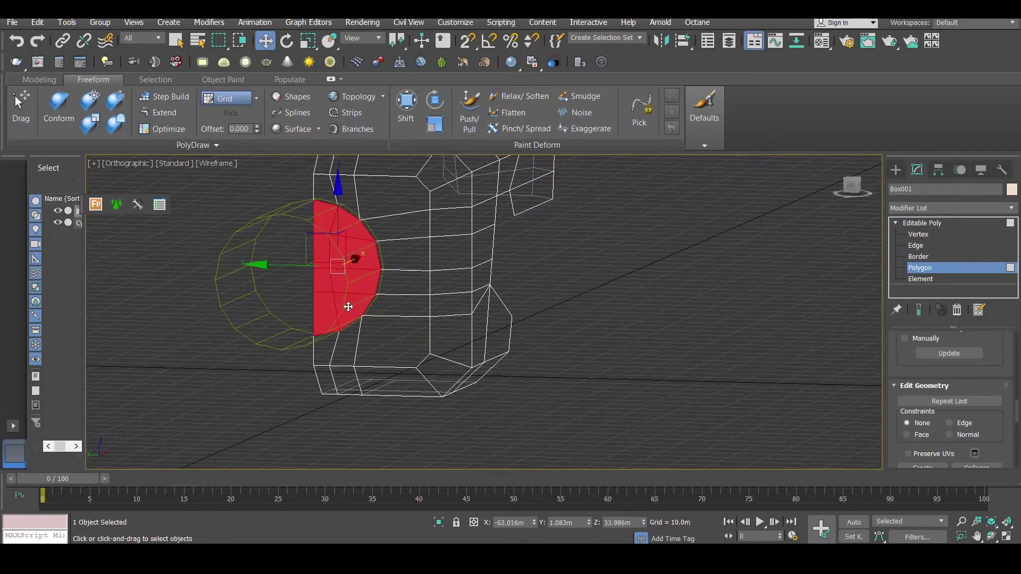
key(Delete)
Step: Hide the guide cylinder and select the body again
click(922, 223)
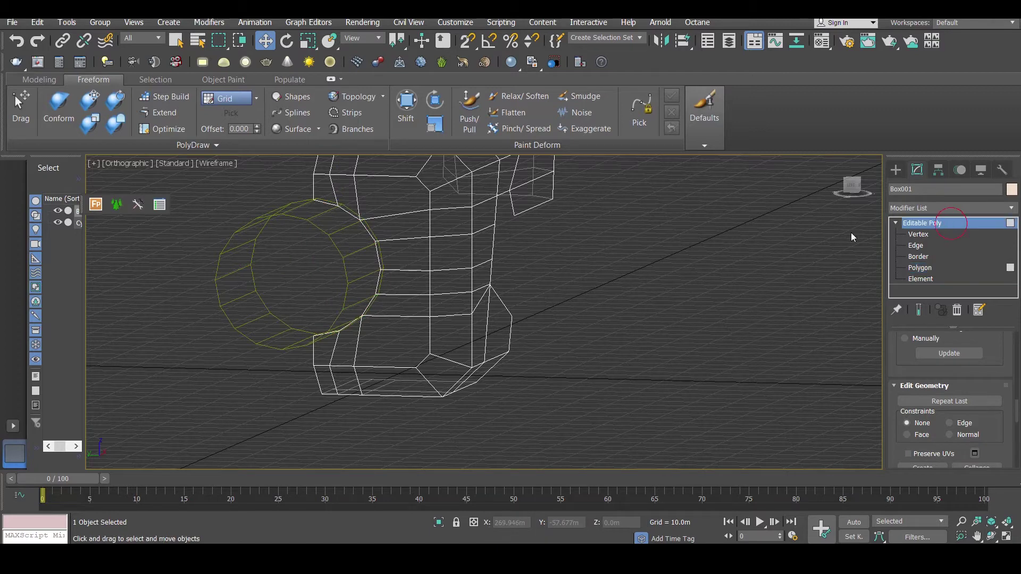
key(F3)
click(333, 243)
right_click(359, 246)
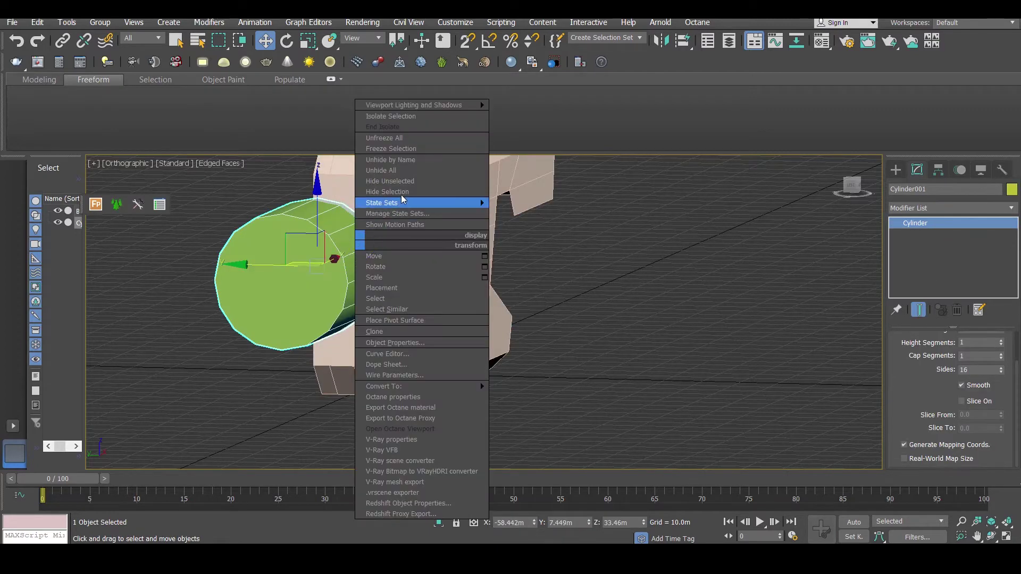
click(400, 193)
click(416, 229)
key(f)
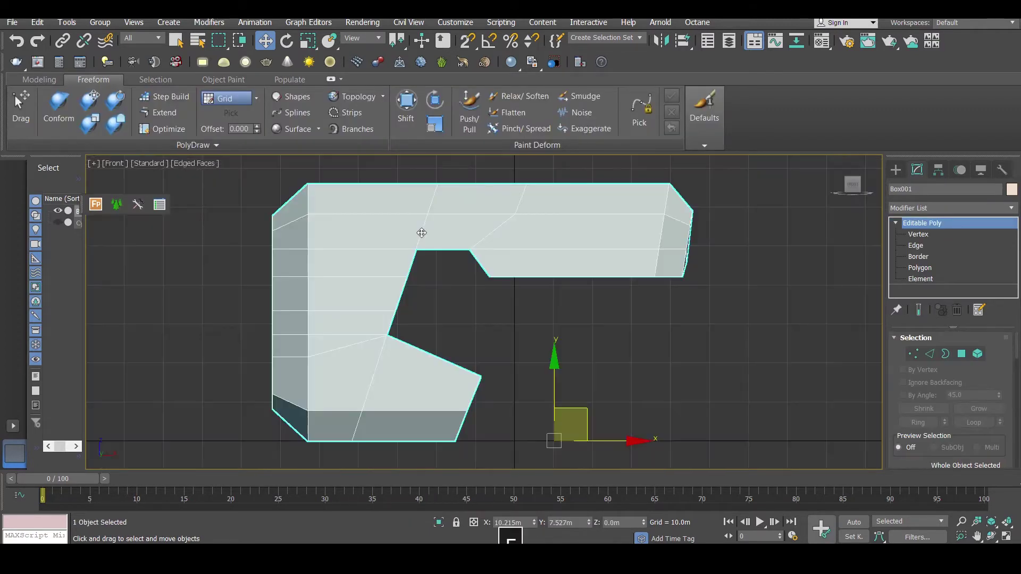
key(l)
key(z)
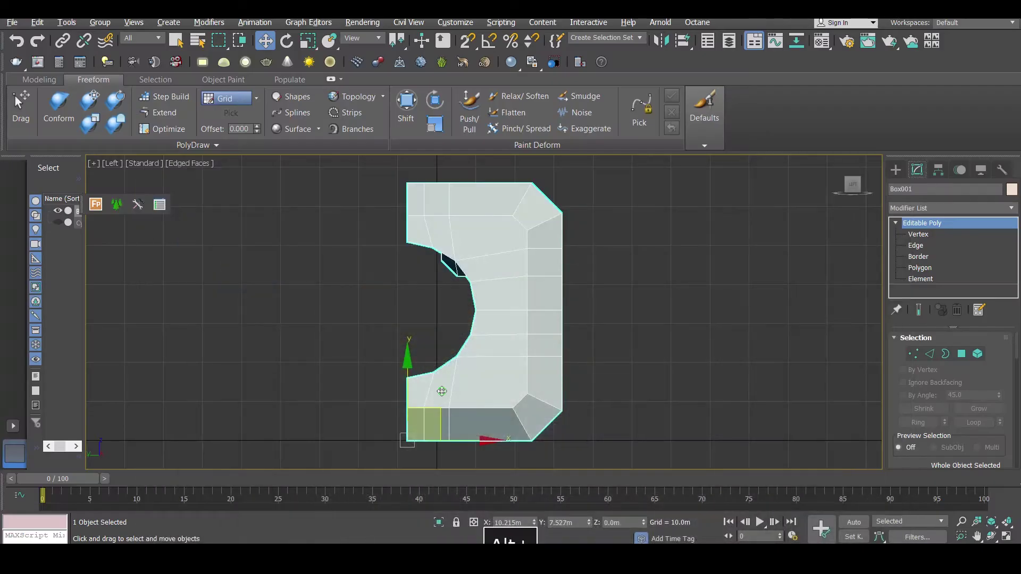
Step: Select the four lower polygons beside the centre plane beneath the opening and cut only them vertically near their middle with QuickSlice
alt+middle_drag(441, 391, 445, 364)
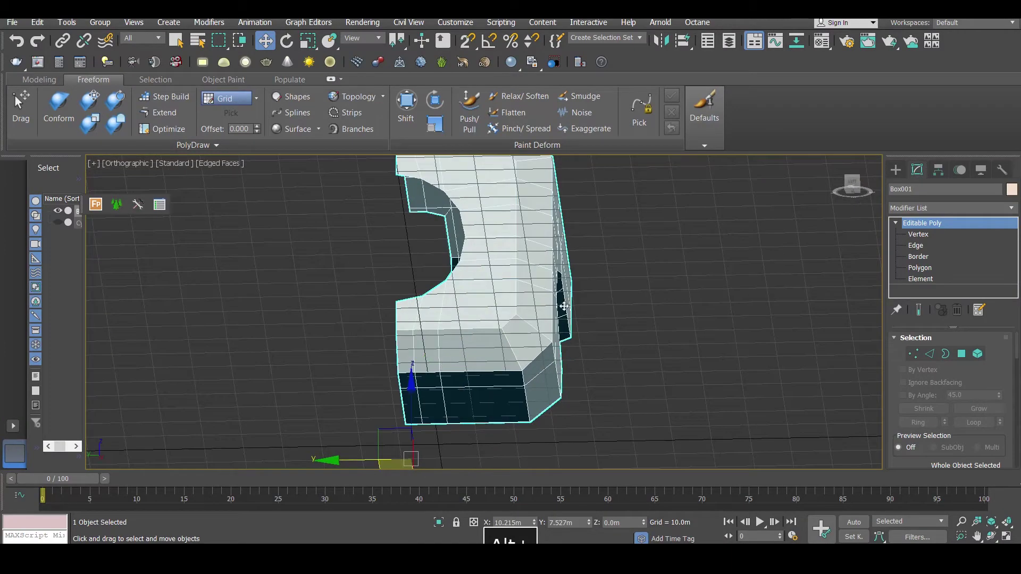
alt+middle_drag(520, 311, 763, 298)
click(920, 267)
alt+middle_drag(443, 353, 436, 379)
drag(384, 375, 418, 480)
key(f)
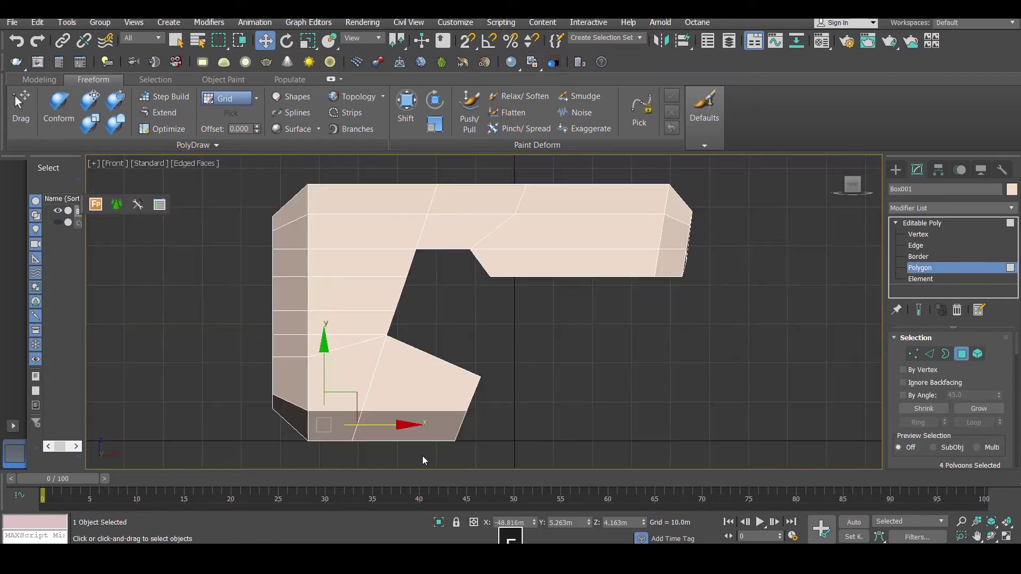
key(l)
key(z)
key(F3)
drag(1018, 347, 1005, 422)
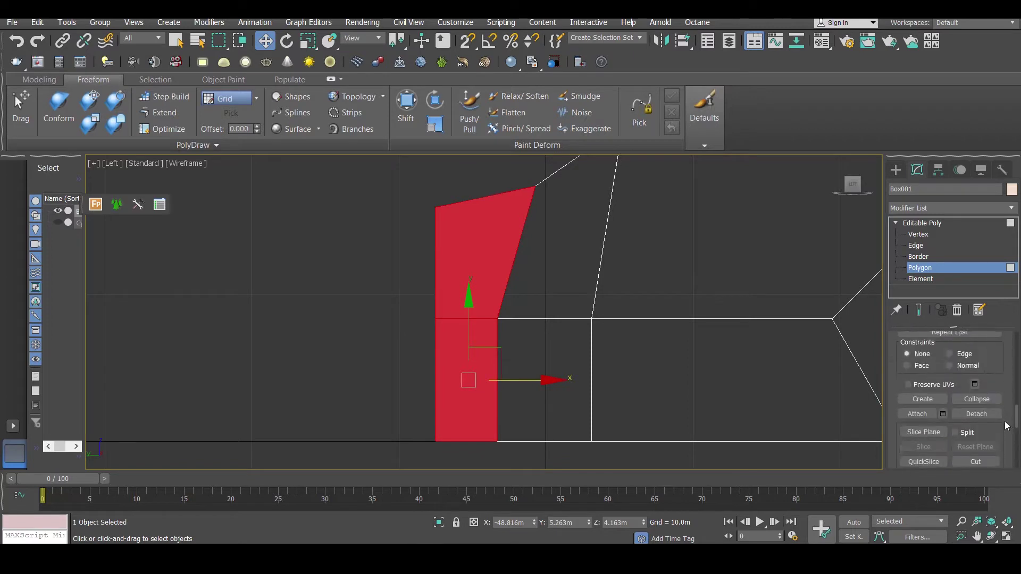
scroll(990, 414, down, 3)
click(924, 357)
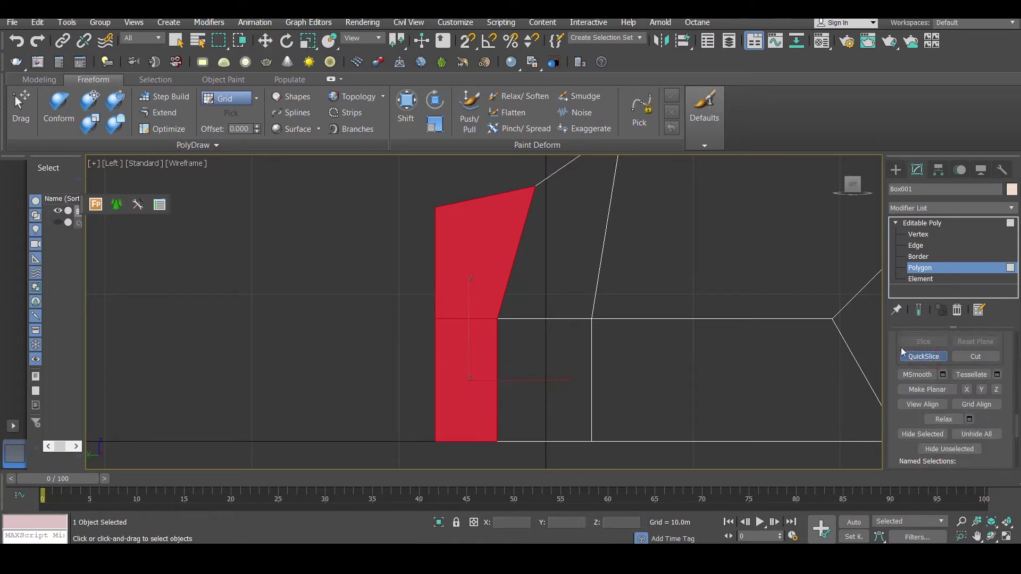
click(477, 203)
click(484, 206)
right_click(486, 215)
click(428, 289)
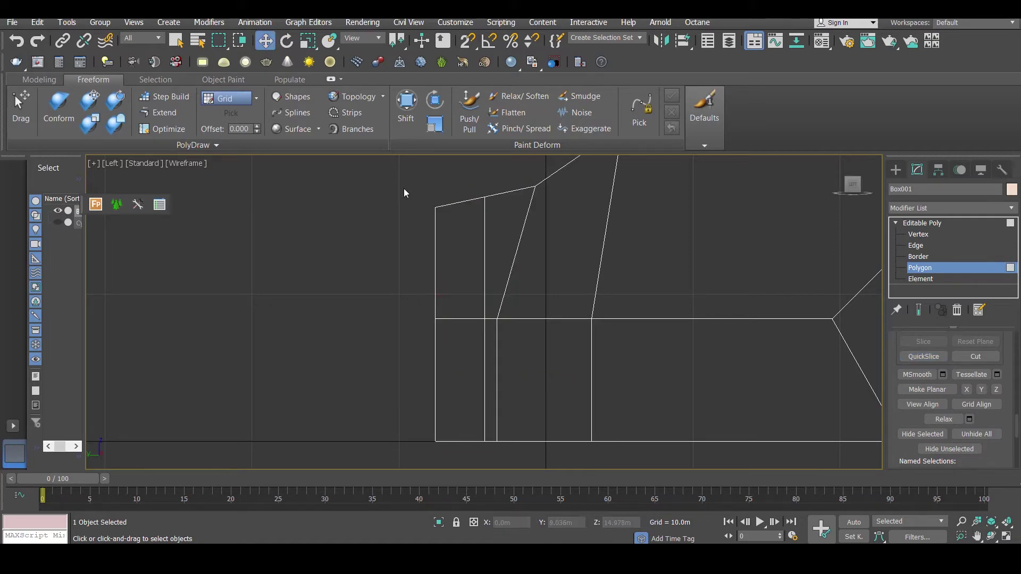
Step: Try deleting the narrow polygons between the centre plane and the new vertical cut, and undo the deletion
click(473, 435)
key(Delete)
scroll(483, 354, down, 5)
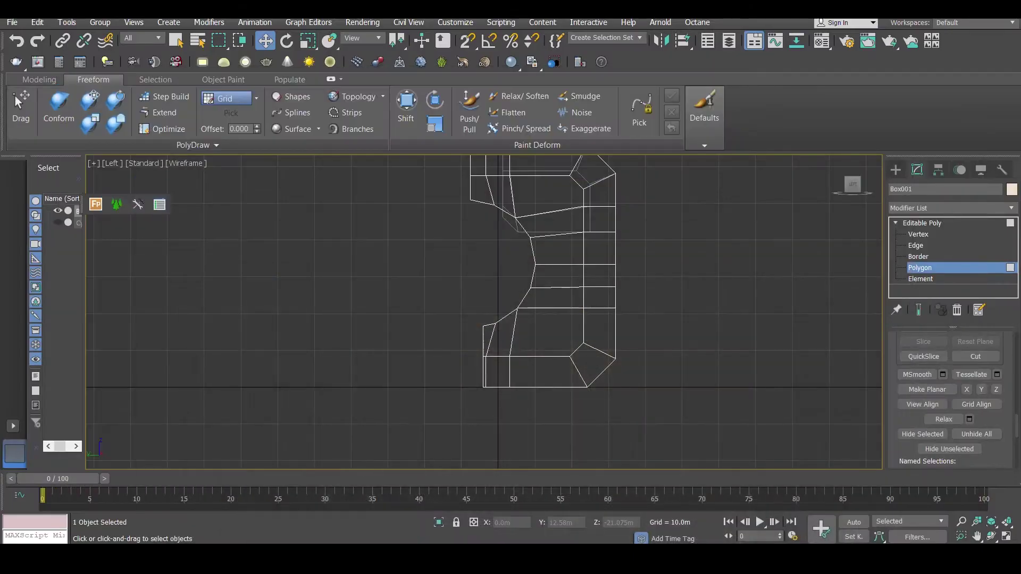
key(ctrl+z)
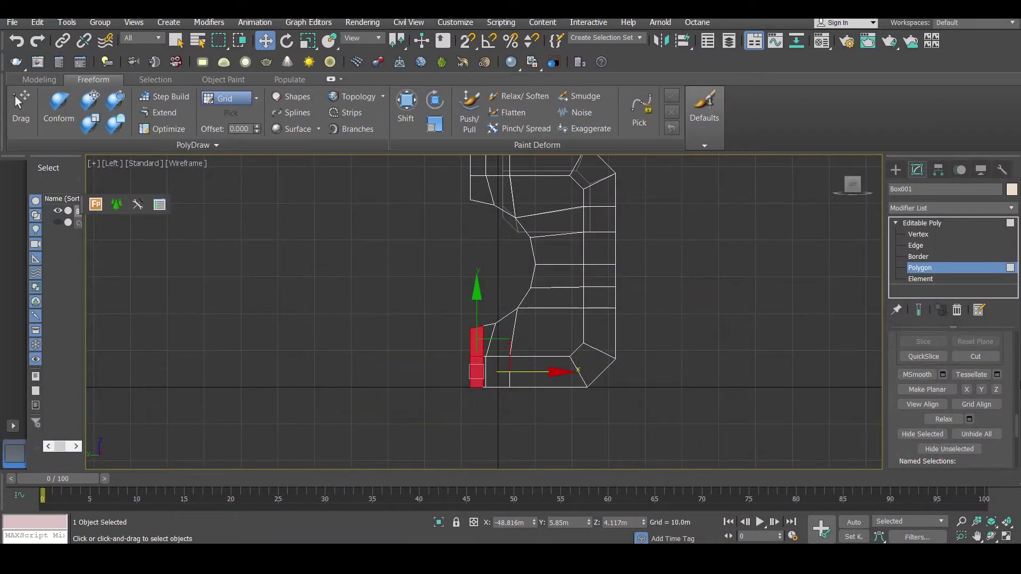
Step: Detach the narrow polygons beside the centre plane as Object001 and attach them back to the body
scroll(990, 346, up, 3)
click(977, 357)
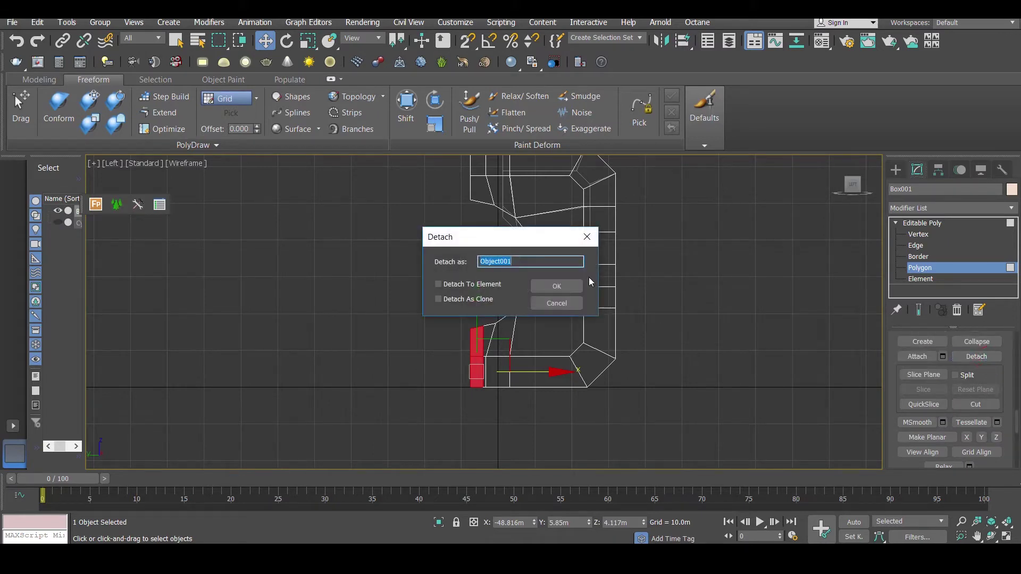
click(556, 286)
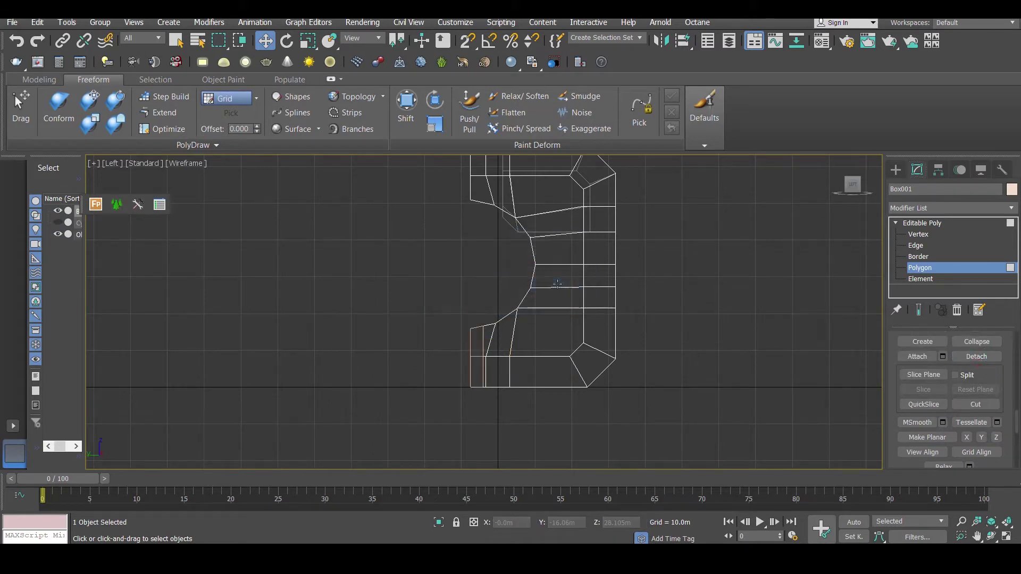
click(917, 356)
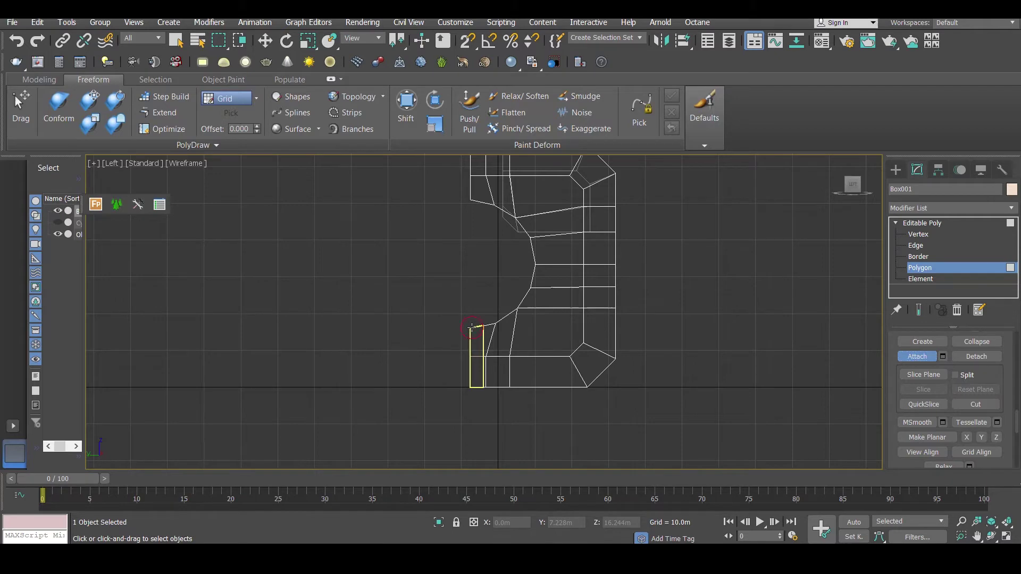
click(471, 328)
Step: Delete the narrow strip's upper polygon between the centre plane and the vertical cut, directly beneath the opening
key(2)
scroll(494, 341, up, 4)
right_click(463, 319)
click(202, 268)
click(255, 291)
scroll(385, 375, down, 2)
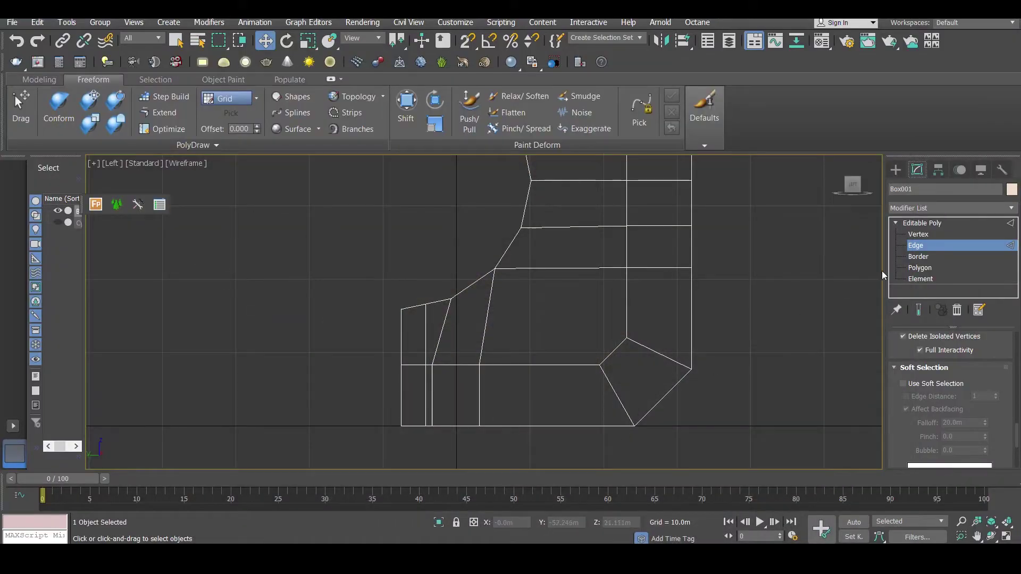
key(4)
click(411, 319)
key(Delete)
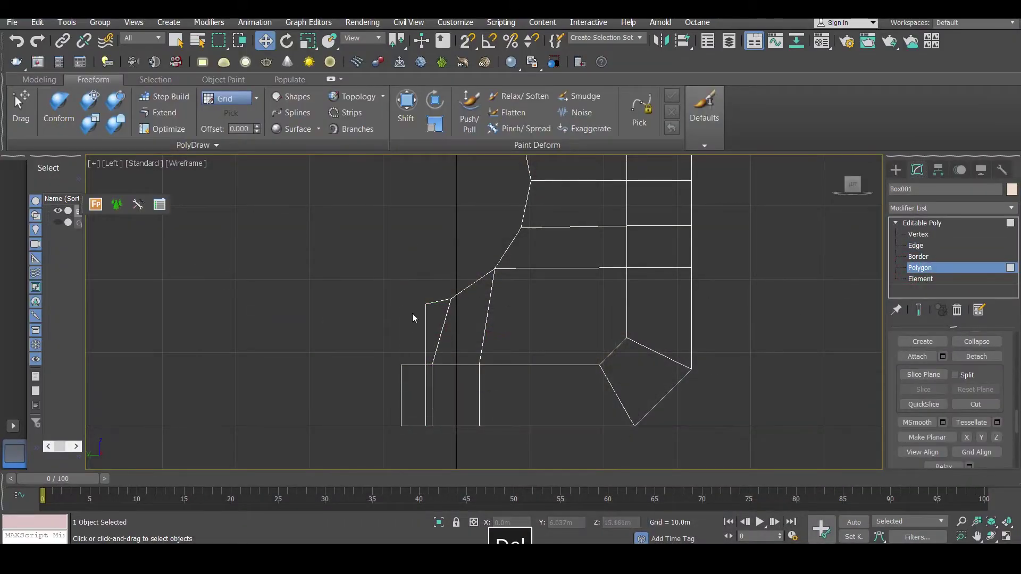
Step: Move the bottom vertices of the two close vertical edges toward negative Y, to about Y -0.38 m, so the edges slant
scroll(413, 311, down, 3)
key(F3)
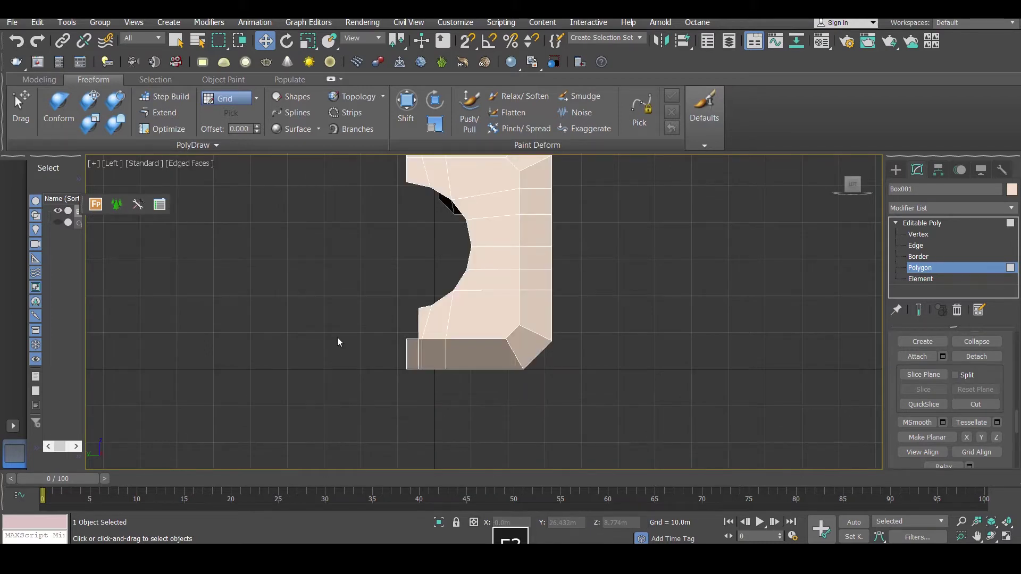
scroll(337, 337, up, 3)
click(941, 234)
drag(523, 415, 492, 390)
drag(554, 400, 586, 400)
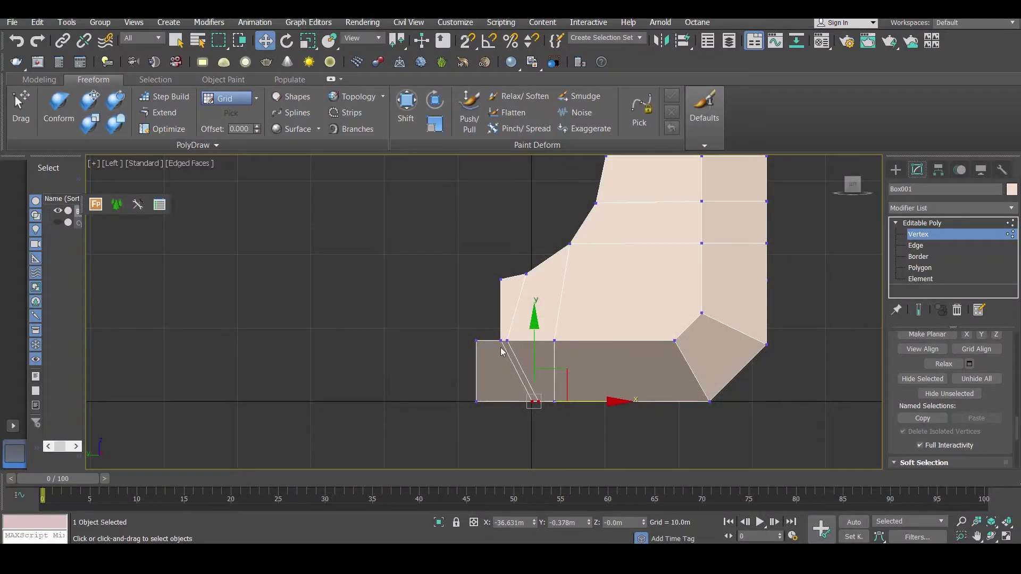
Step: Try shifting the slanted edge on the lower chamfer toward negative Y by itself, undoing each attempt
scroll(501, 351, up, 4)
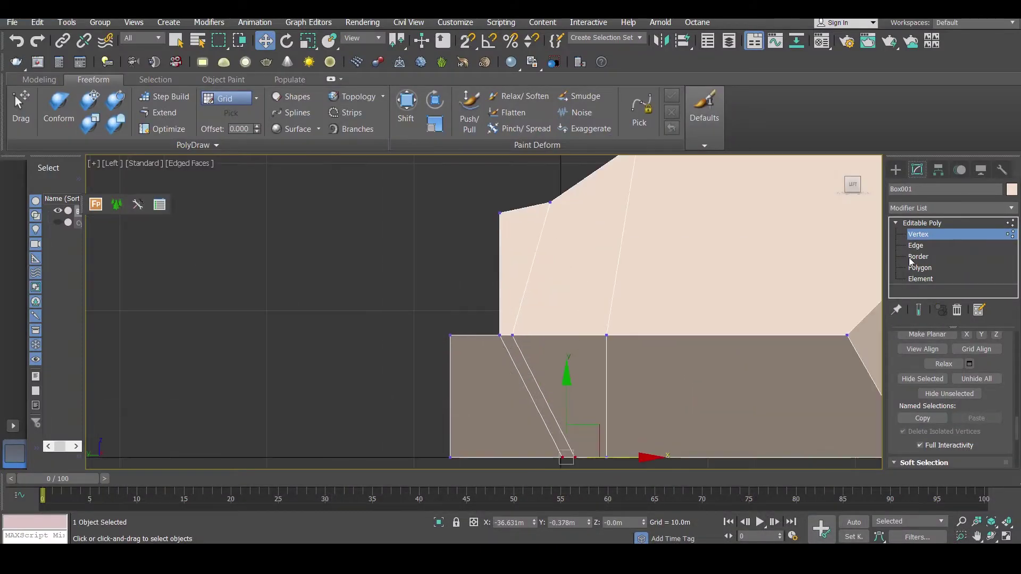
click(916, 245)
click(522, 379)
mouse_move(574, 398)
mouse_down()
mouse_move(565, 398)
mouse_move(579, 399)
mouse_up()
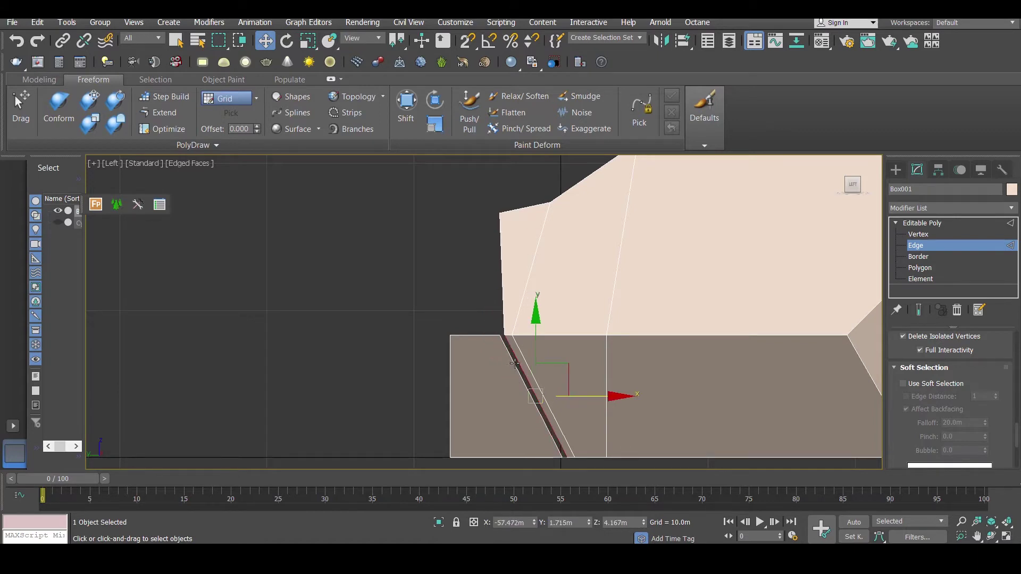
key(ctrl+z)
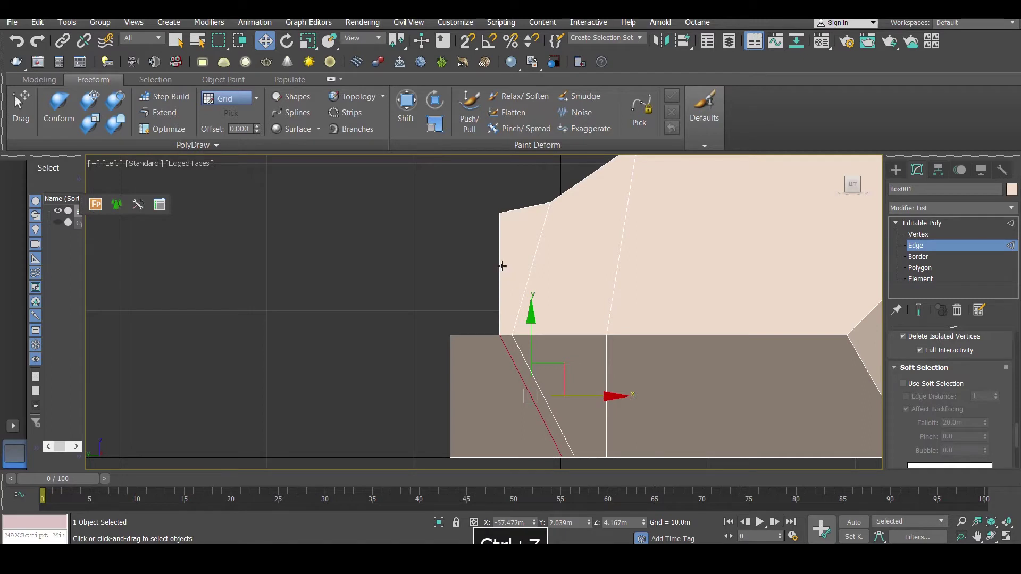
shift+drag(577, 396, 581, 396)
key(ctrl+z)
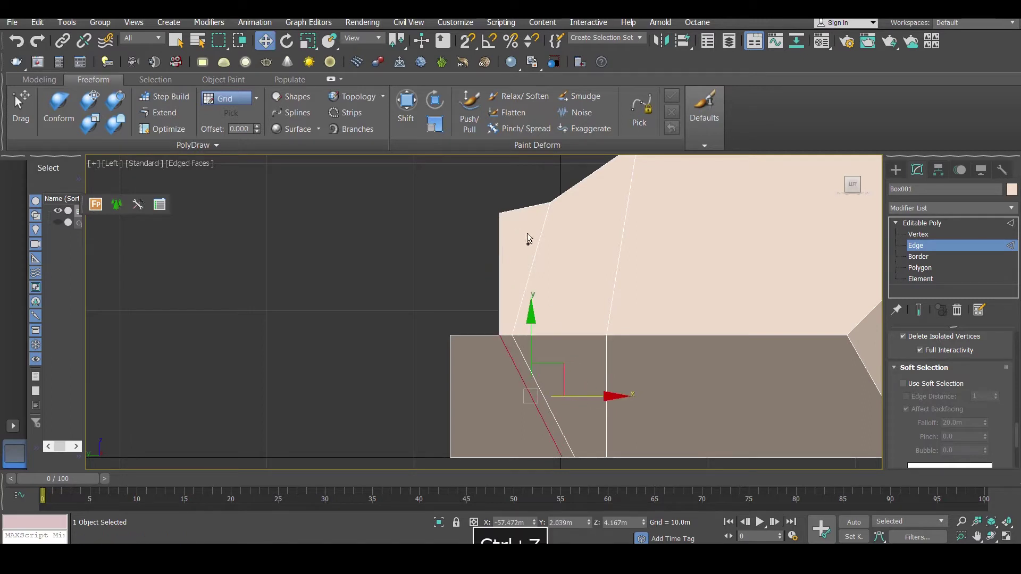
Step: Shift the vertical edge beneath the opening together with the slanted edge slightly toward negative Y, opening a narrow gap
click(496, 265)
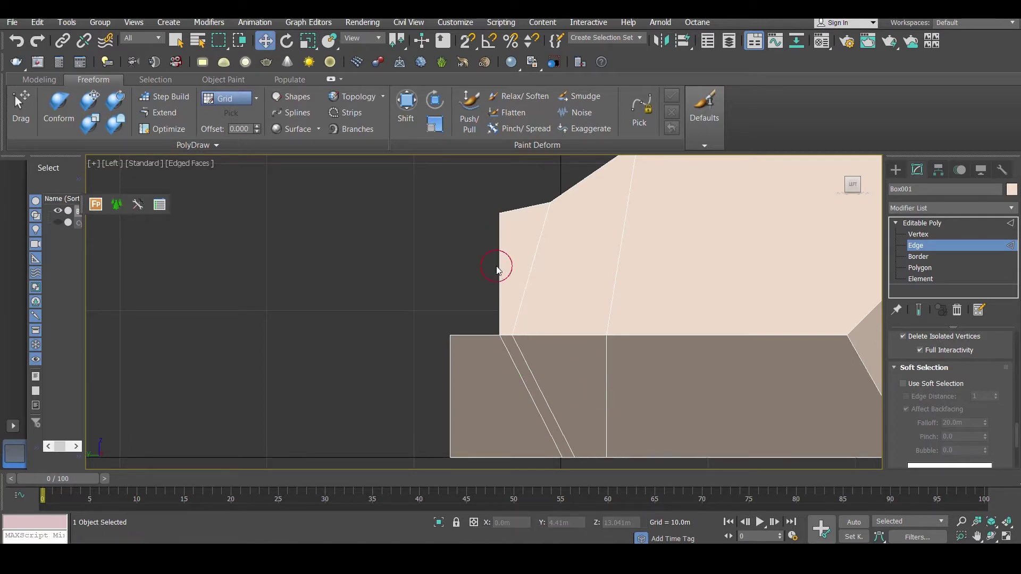
ctrl+click(514, 357)
shift+drag(567, 336, 571, 336)
scroll(543, 353, down, 2)
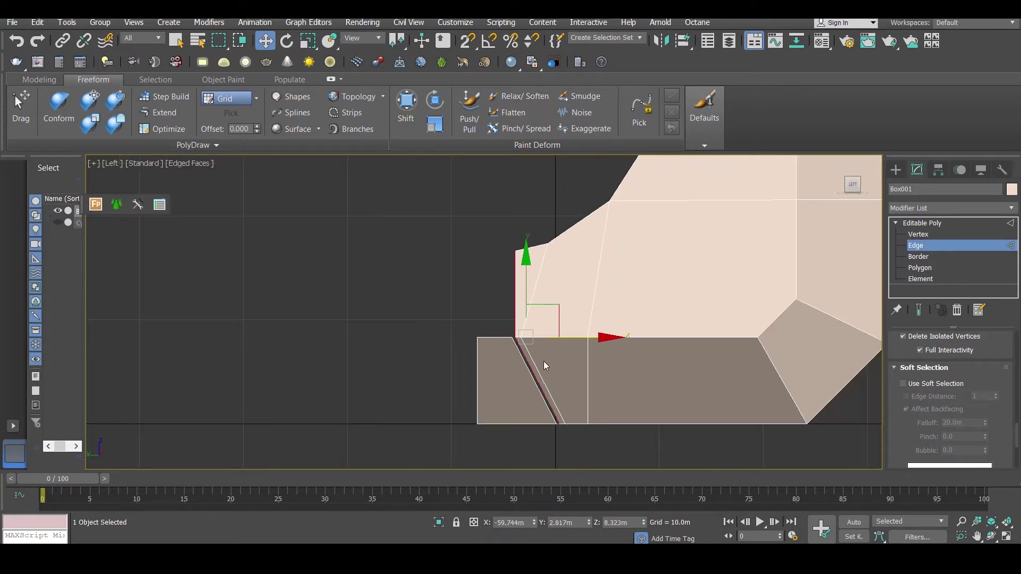
Step: Move the upper vertex of the second slanted edge toward negative Y, to about Y 0.51 m
click(947, 234)
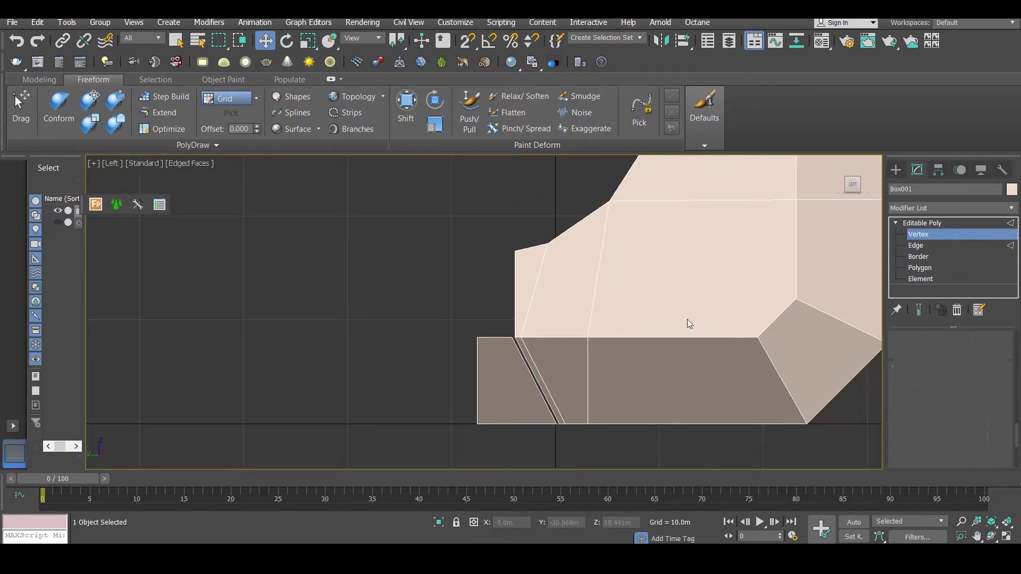
click(522, 338)
drag(576, 338, 608, 332)
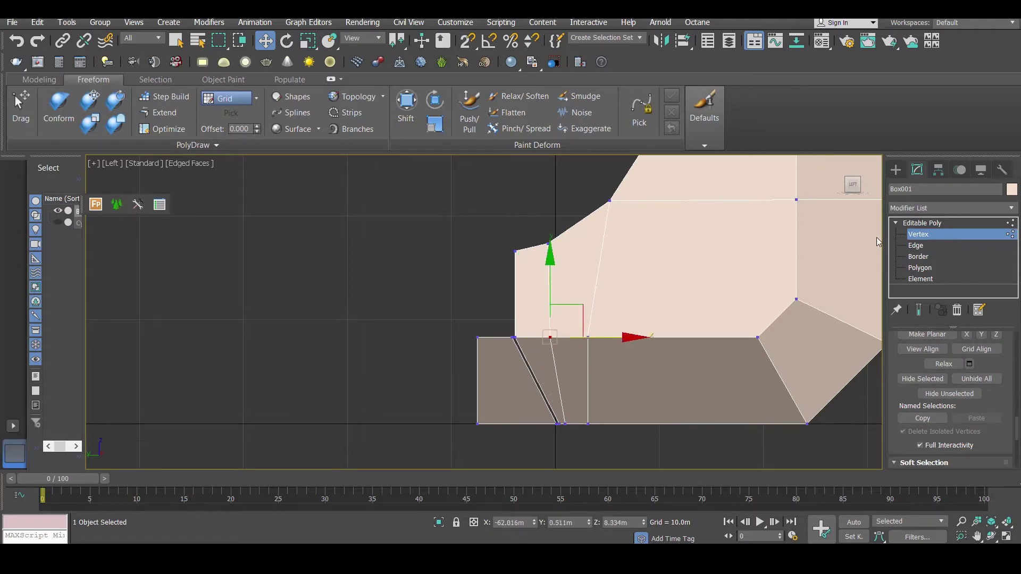
Step: Move the small lower panel's slanted edge toward positive Y, to about Y 3.06 m, widening the slanted gap
click(930, 245)
click(526, 365)
drag(579, 379, 519, 460)
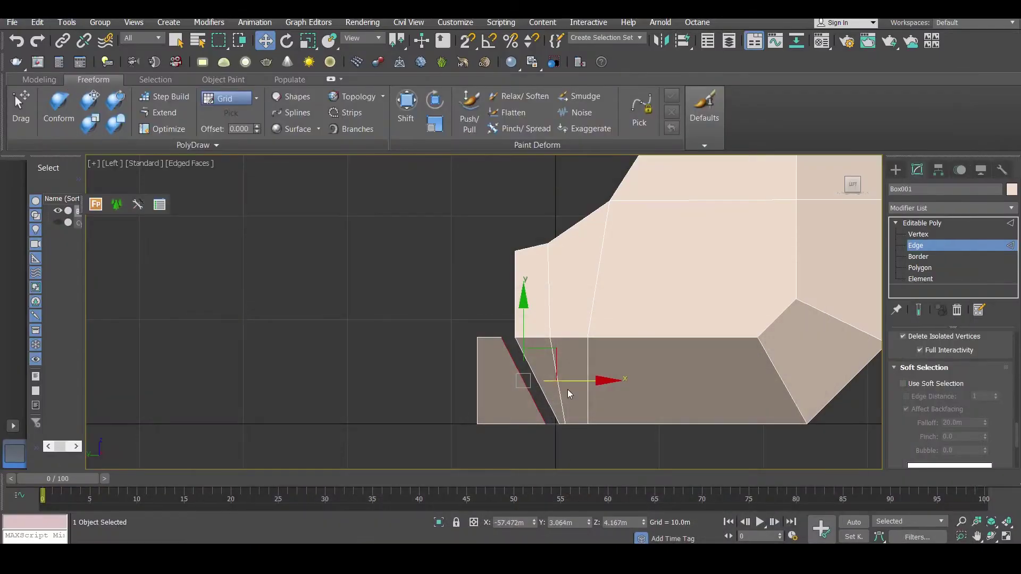
drag(567, 389, 556, 414)
Step: Move the small panel's underside edge along the gap toward positive Y, to about Y 0.60 m
alt+middle_drag(555, 413, 539, 334)
scroll(539, 333, up, 4)
click(526, 362)
middle_drag(525, 409, 532, 309)
mouse_move(488, 328)
mouse_down()
mouse_move(478, 327)
mouse_move(491, 326)
mouse_up()
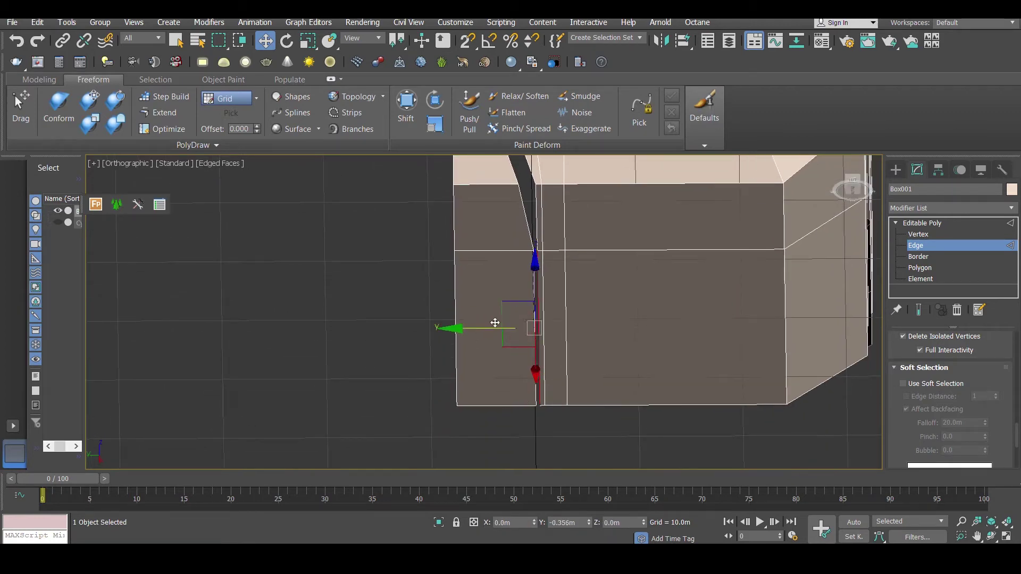
scroll(535, 247, up, 4)
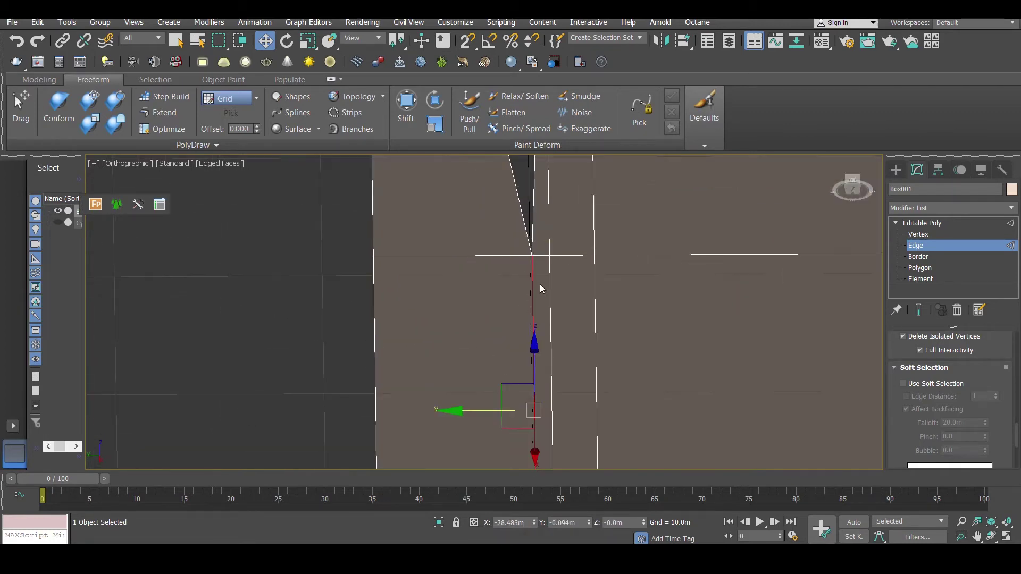
double_click(531, 269)
middle_drag(561, 228, 511, 336)
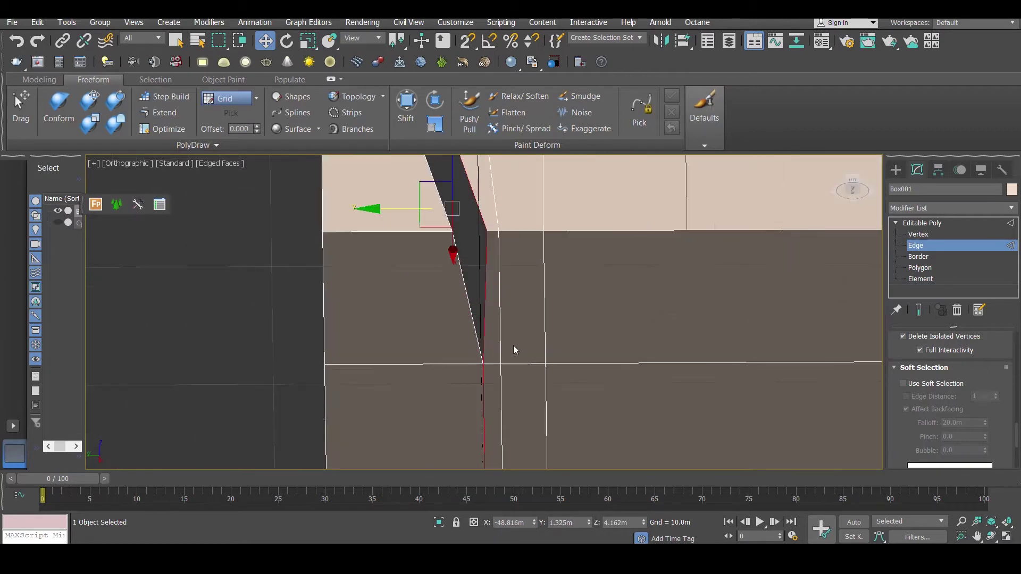
click(478, 317)
click(482, 377)
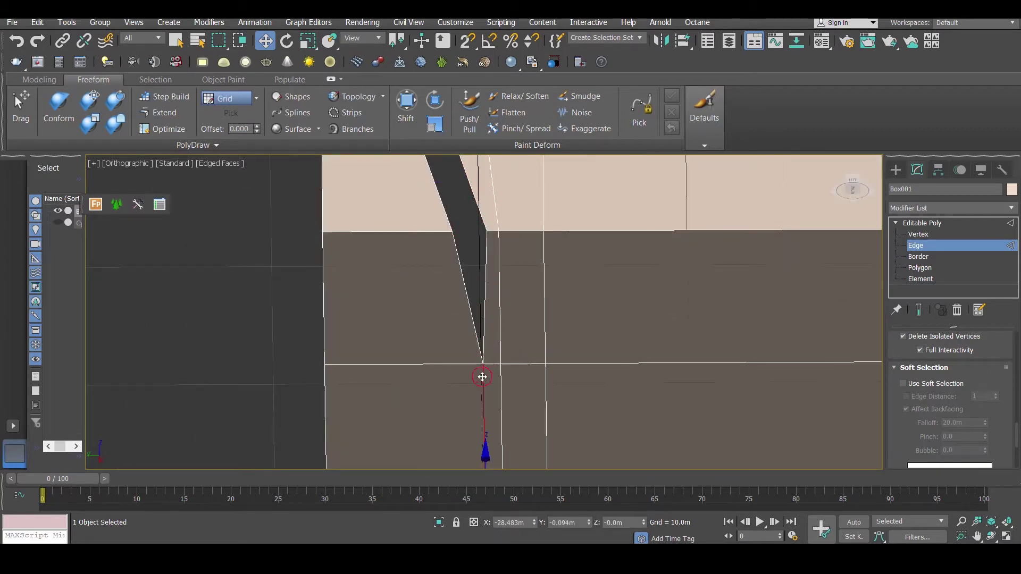
middle_drag(469, 428, 477, 324)
mouse_move(446, 415)
mouse_down()
mouse_move(433, 412)
mouse_move(450, 411)
mouse_up()
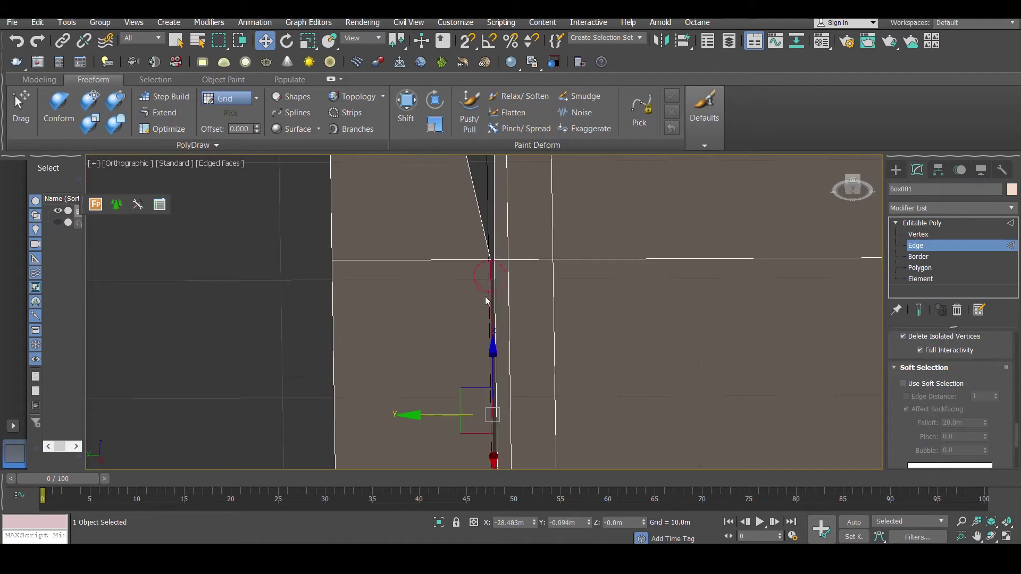
drag(434, 418, 399, 415)
scroll(461, 375, down, 4)
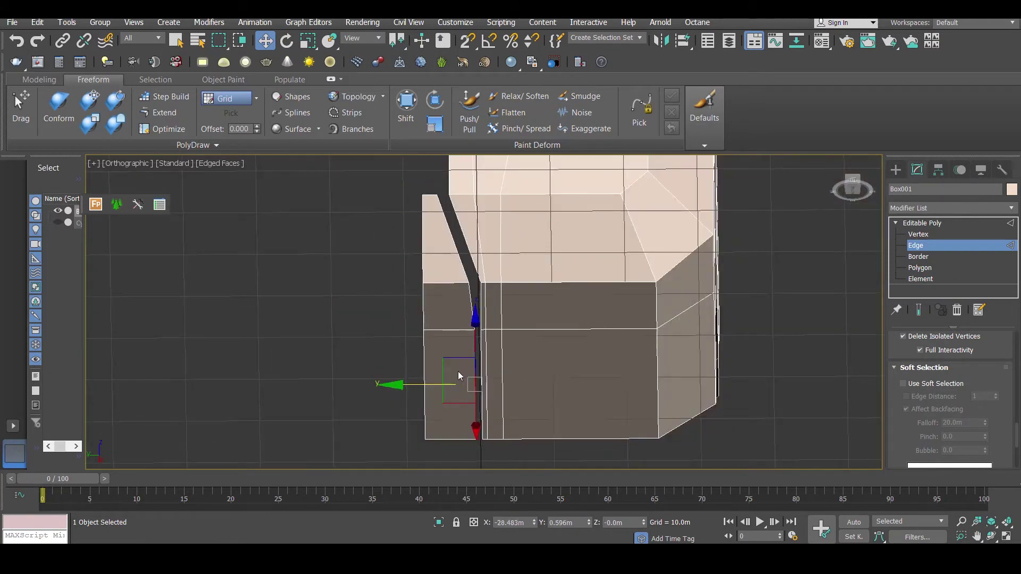
Step: Check the robot reference picture and delete the large underside polygon of the small lower panel
alt+middle_drag(426, 380, 450, 349)
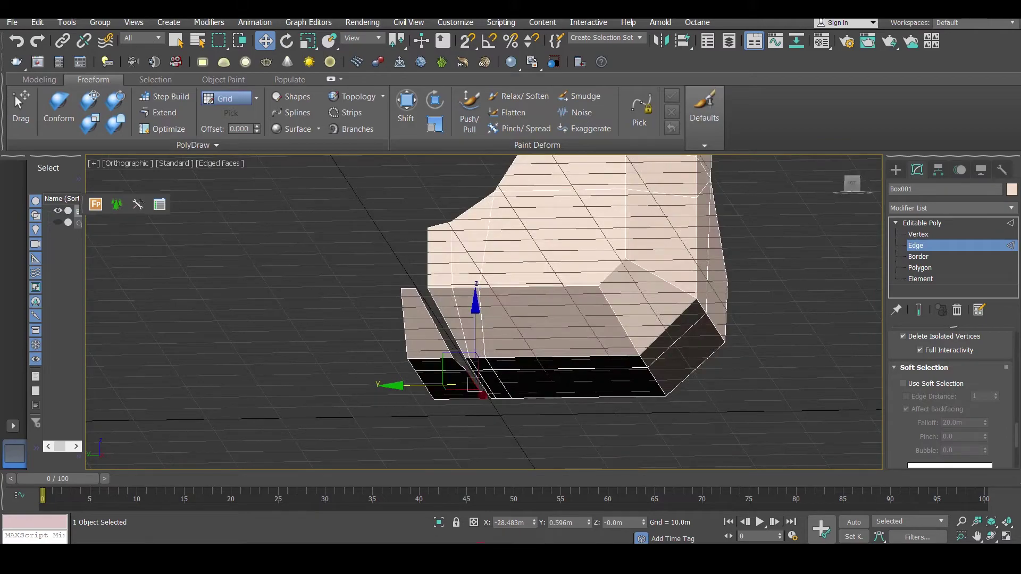
key(alt+Tab)
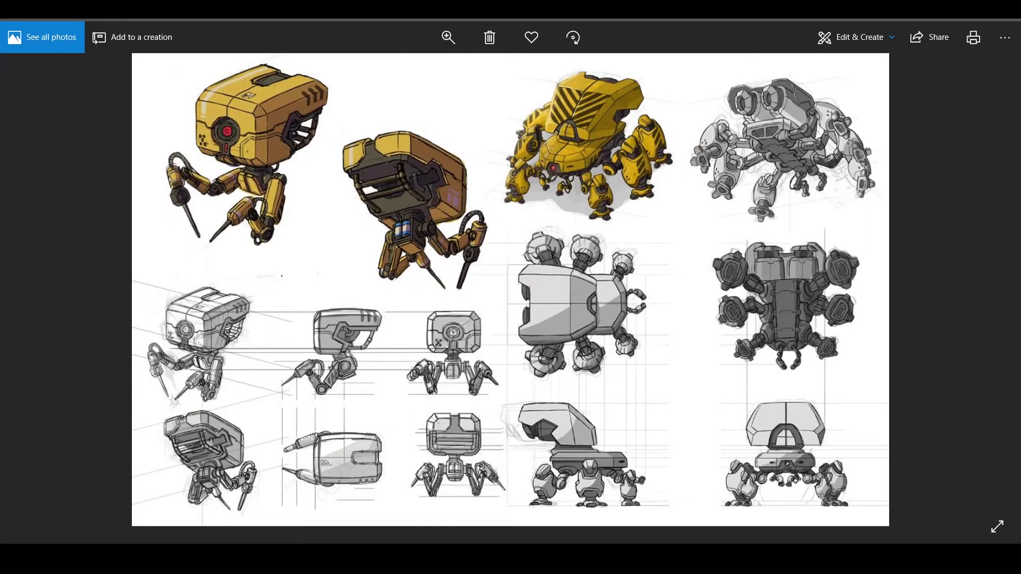
key(alt+Tab)
alt+middle_drag(510, 422, 526, 346)
key(3)
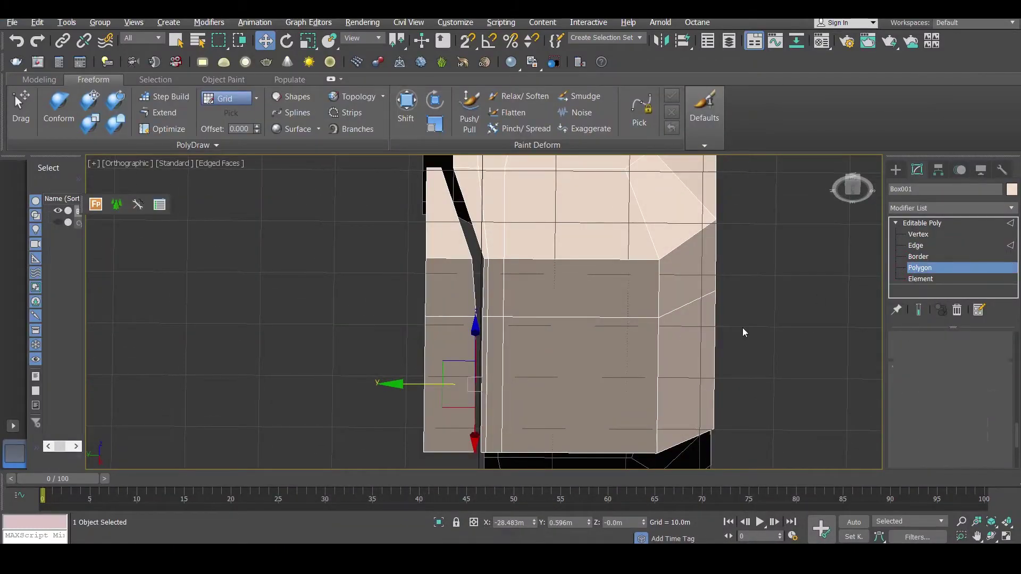
click(448, 365)
key(Delete)
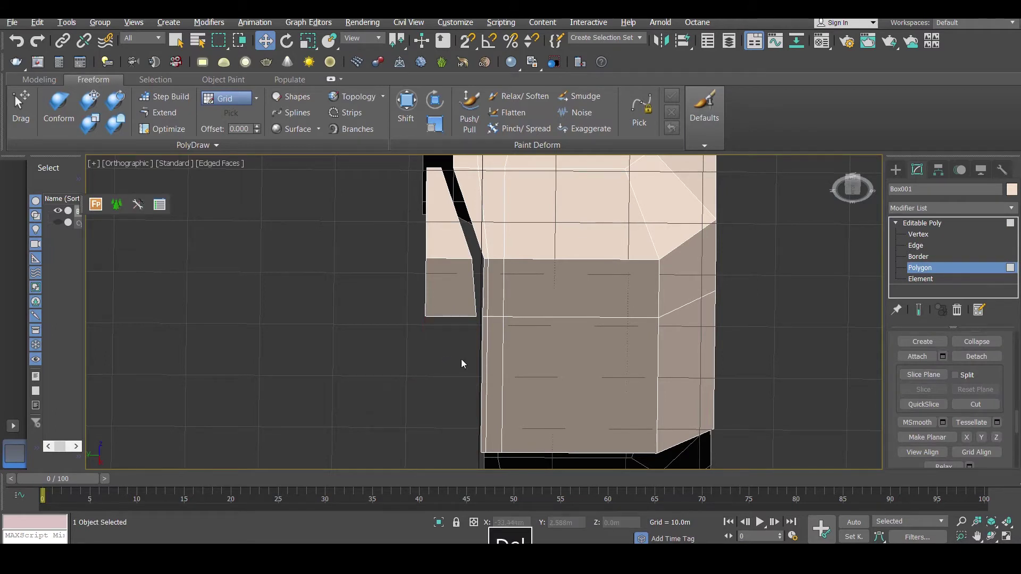
Step: Move a corner vertex at the open end of the main body's underside toward negative Y, to about Y -20.86 m
key(1)
click(477, 316)
drag(426, 317, 420, 316)
scroll(466, 319, down, 2)
alt+middle_drag(463, 322, 395, 539)
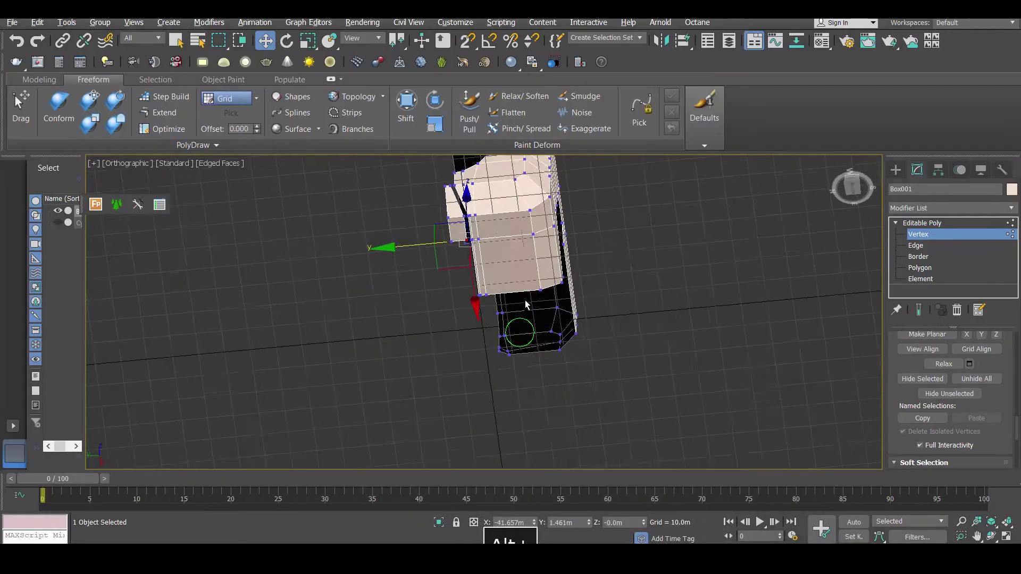
mouse_move(525, 300)
alt+middle_down()
mouse_move(529, 272)
mouse_move(499, 286)
mouse_move(454, 266)
alt+middle_up()
click(477, 318)
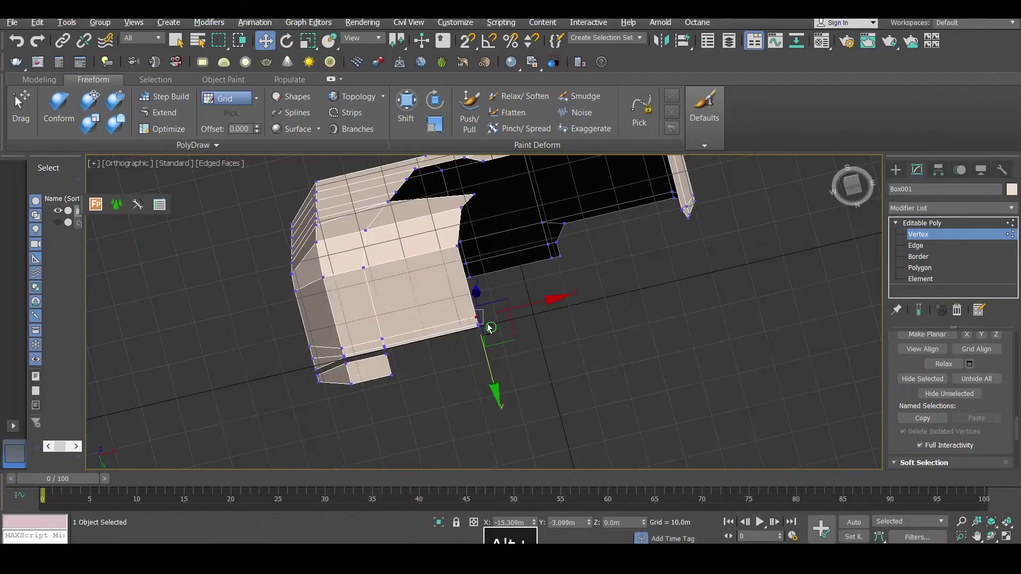
alt+middle_drag(486, 326, 496, 363)
drag(496, 363, 475, 299)
alt+middle_drag(475, 299, 473, 287)
scroll(474, 287, up, 3)
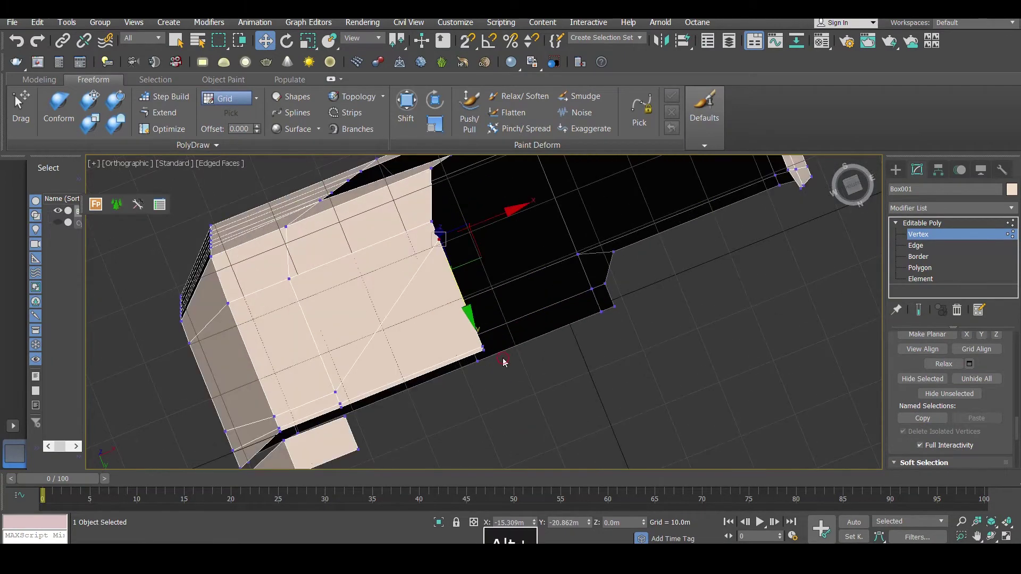
Step: Shift the neighbouring vertex at the underside's open end toward negative Y, to about Y -17.3 m, so the border slants
click(503, 359)
click(483, 347)
drag(498, 383, 488, 351)
key(ctrl+z)
mouse_move(474, 287)
alt+middle_down()
mouse_move(451, 363)
mouse_move(417, 394)
mouse_move(554, 393)
mouse_move(470, 290)
alt+middle_up()
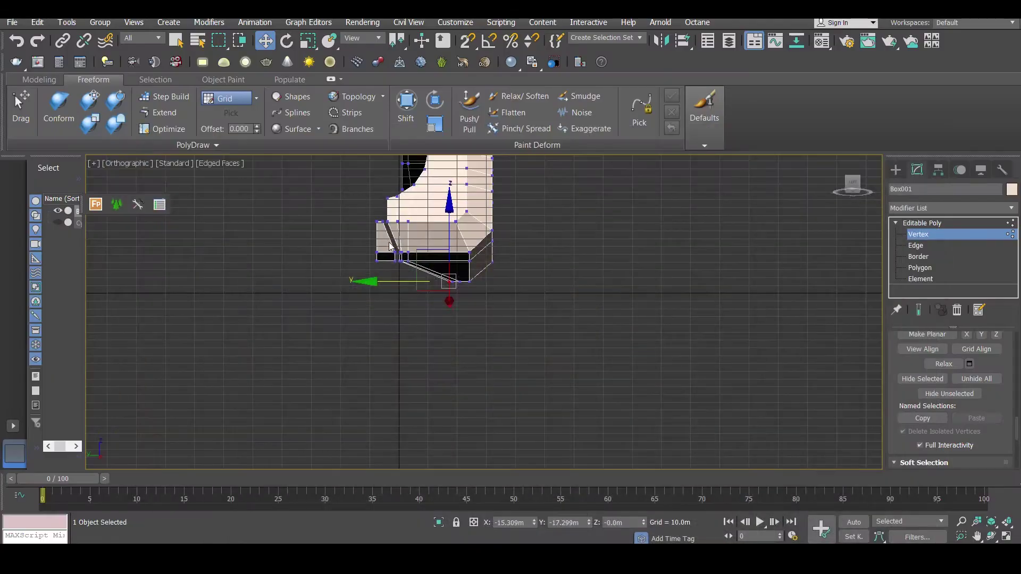
Step: Move the vertices around the lower end of the slanted gap toward negative Y, to about Y -2.95 m
drag(445, 307, 444, 304)
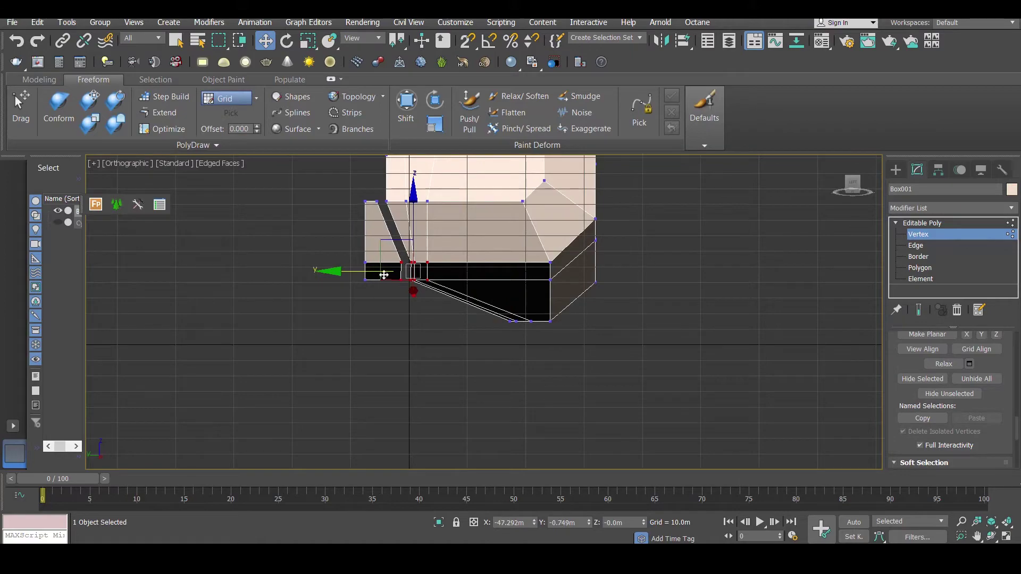
drag(365, 271, 378, 270)
mouse_move(378, 272)
alt+middle_down()
mouse_move(427, 287)
mouse_move(367, 256)
alt+middle_up()
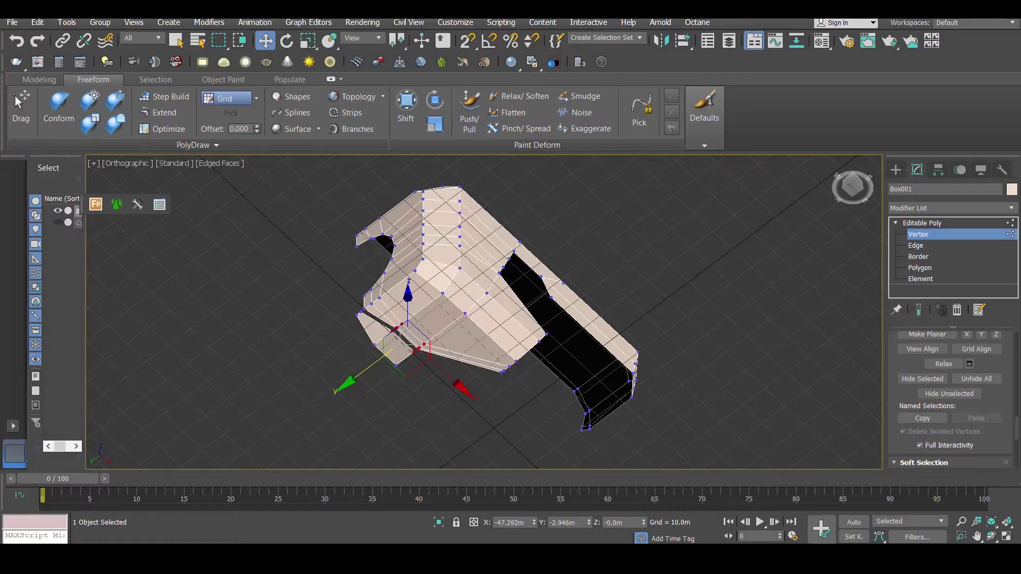
Step: Shift the centre-line vertices above the round opening by about 0.67 m toward negative Y
mouse_move(461, 280)
alt+middle_down()
mouse_move(467, 275)
mouse_move(507, 326)
mouse_move(355, 184)
mouse_move(350, 161)
alt+middle_up()
key(F3)
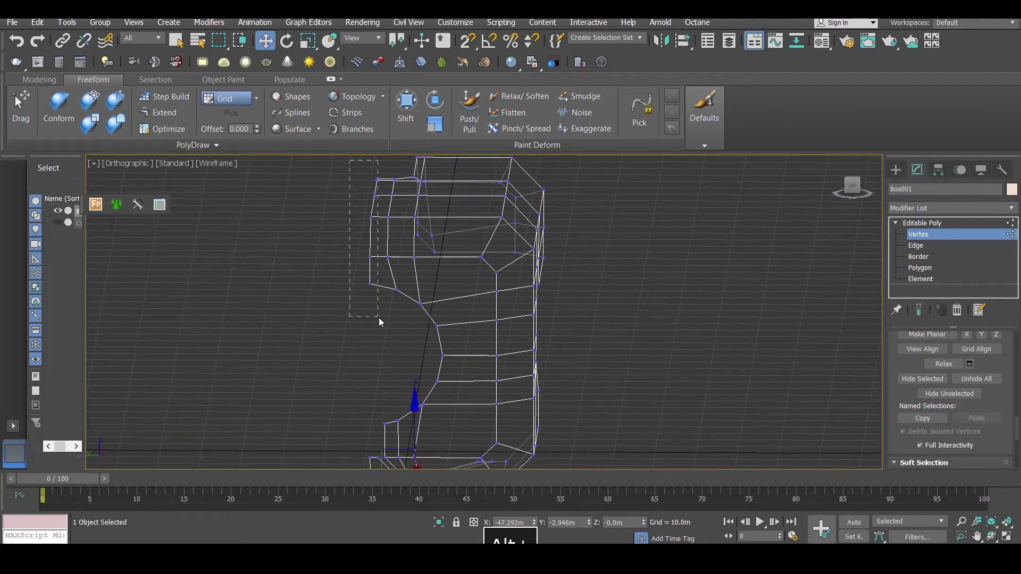
drag(379, 317, 379, 318)
drag(339, 219, 342, 218)
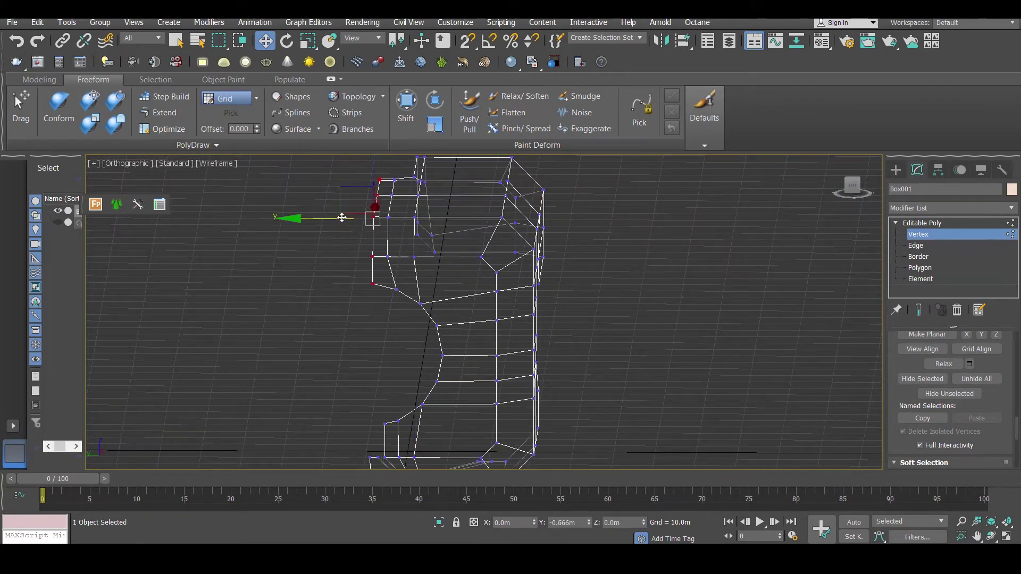
Step: Add a Symmetry modifier to the half body, mirrored on the Y axis with Flip enabled, and display it shaded
click(957, 222)
click(956, 207)
key(s)
key(s)
key(s)
key(s)
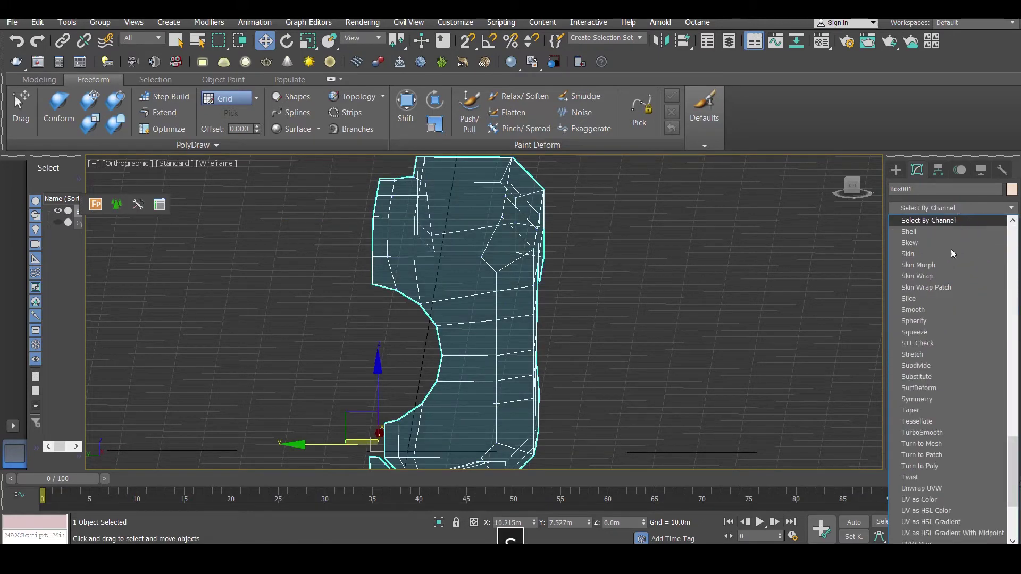
click(941, 399)
click(944, 363)
click(969, 364)
key(F3)
click(946, 377)
click(944, 364)
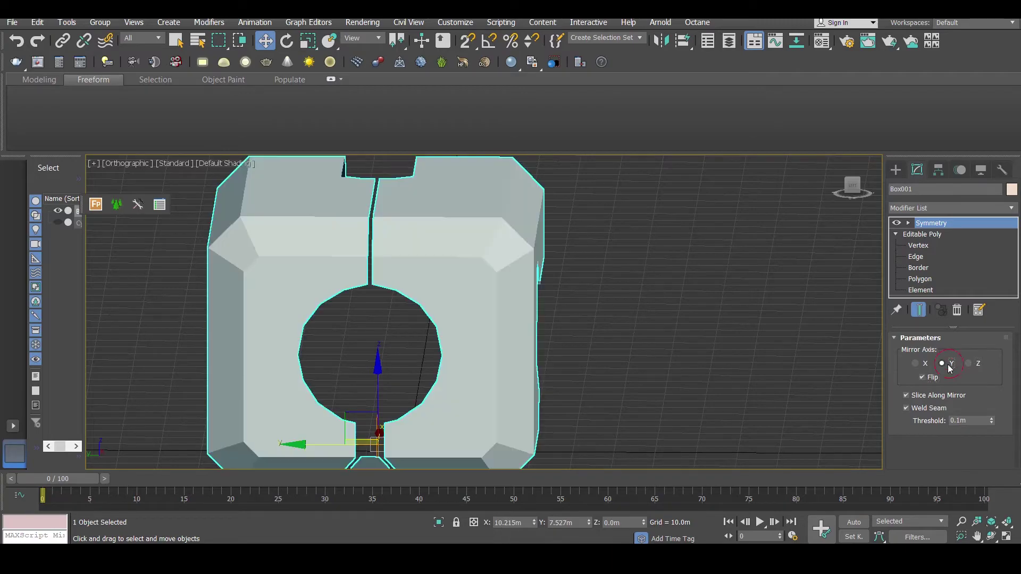
Step: Move the base mesh vertices at the lower end of the slanted gap further toward negative Y
scroll(508, 262, down, 3)
alt+middle_drag(508, 263, 457, 413)
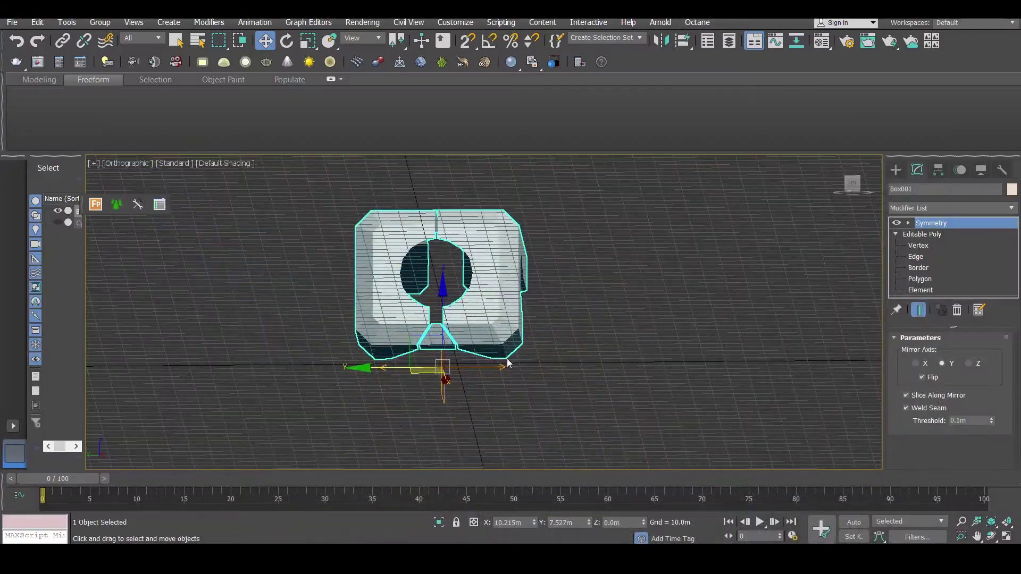
alt+middle_drag(506, 359, 515, 312)
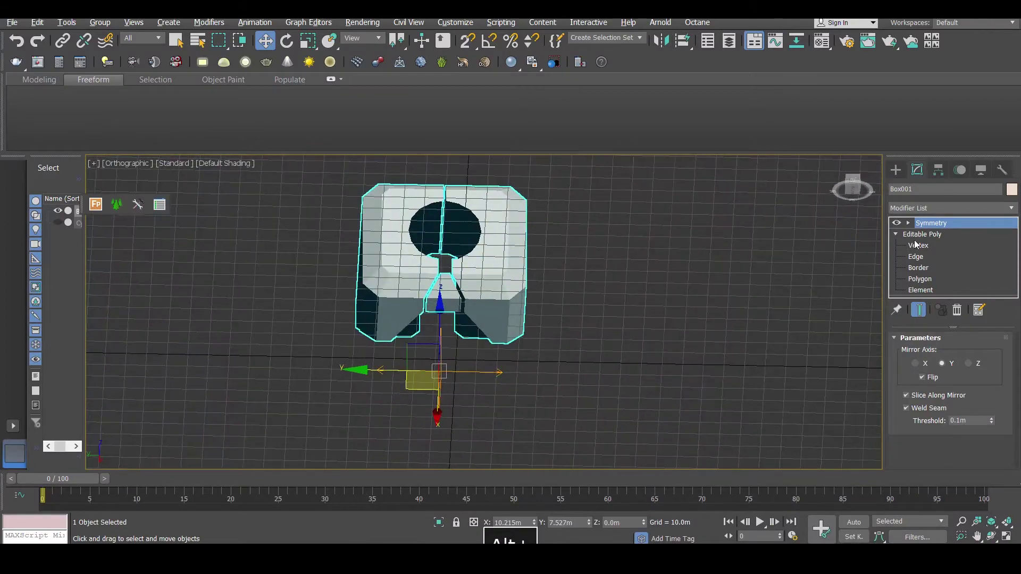
click(922, 234)
scroll(502, 311, up, 3)
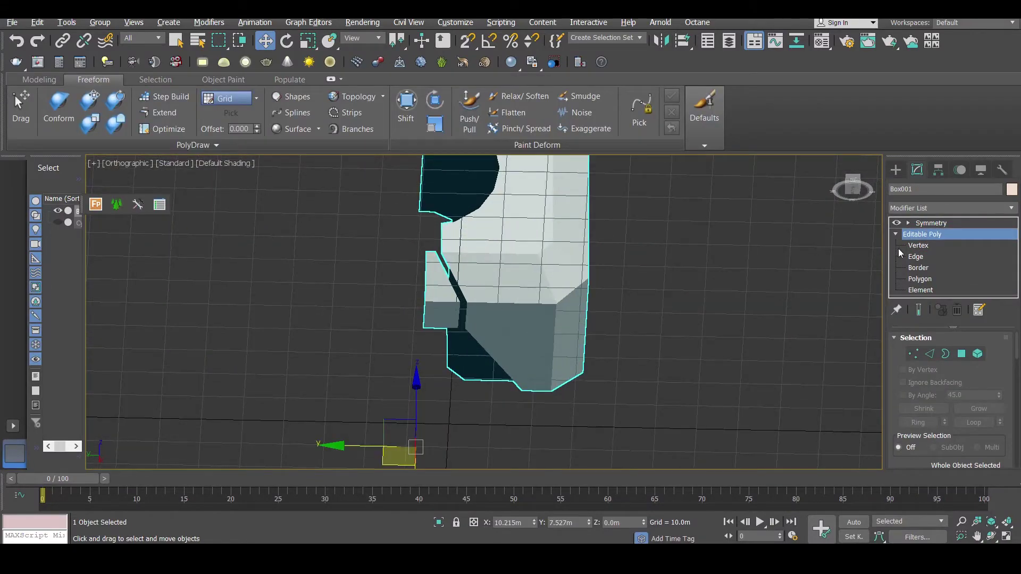
click(917, 245)
scroll(458, 390, up, 4)
alt+middle_drag(549, 303, 465, 390)
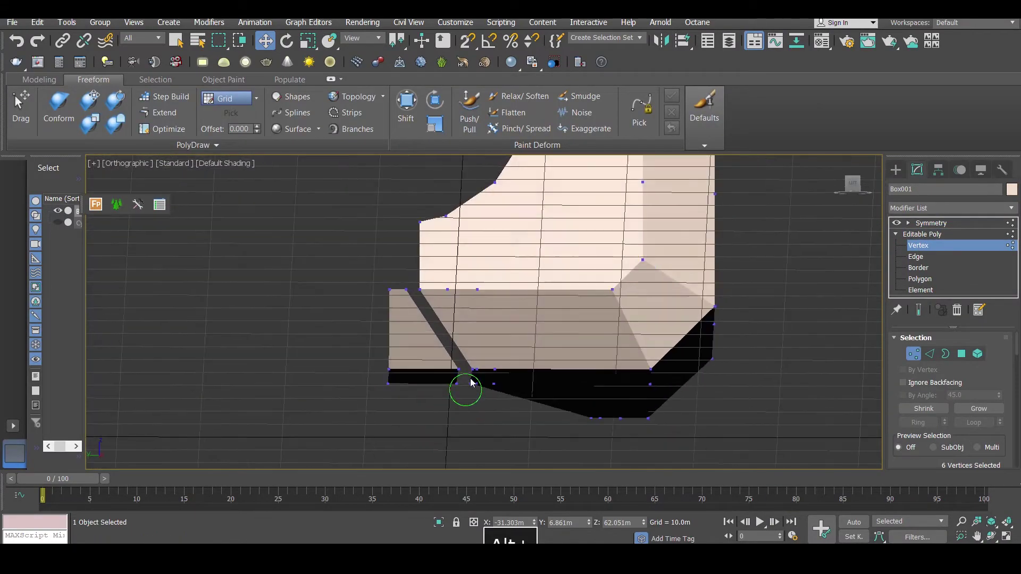
drag(448, 341, 512, 407)
key(F3)
drag(433, 374, 455, 374)
Step: Move the three vertices beneath the opening to about Y 3.21 m and check the mirrored body
key(F3)
scroll(442, 341, up, 3)
key(F3)
drag(421, 270, 439, 340)
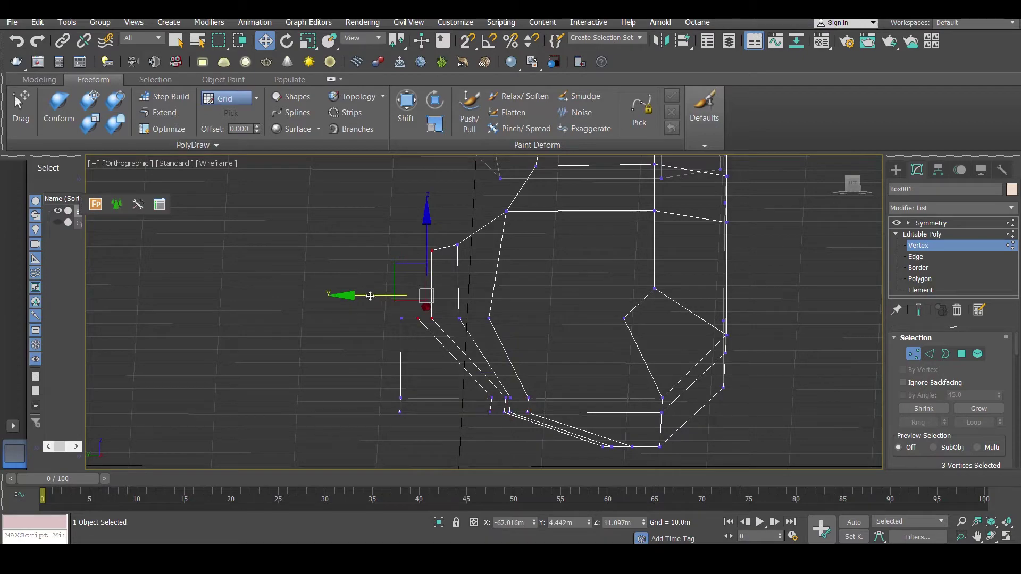
drag(370, 295, 380, 293)
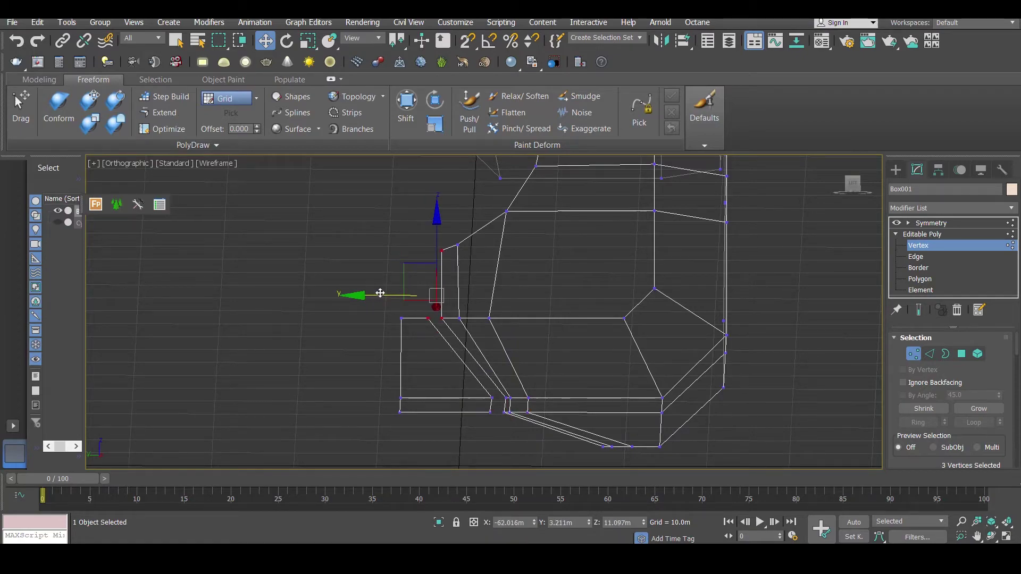
click(922, 234)
key(F3)
click(930, 223)
scroll(524, 304, down, 5)
alt+middle_drag(524, 305, 492, 321)
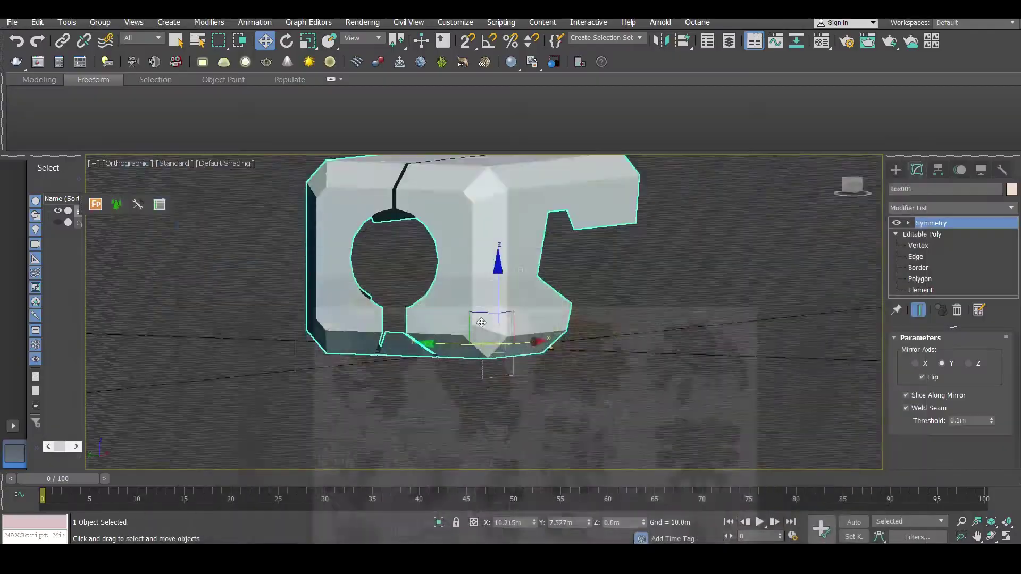
alt+middle_drag(585, 298, 512, 270)
Step: Widen the body by moving all 42 outer side vertices of the half mesh toward negative Y
click(918, 245)
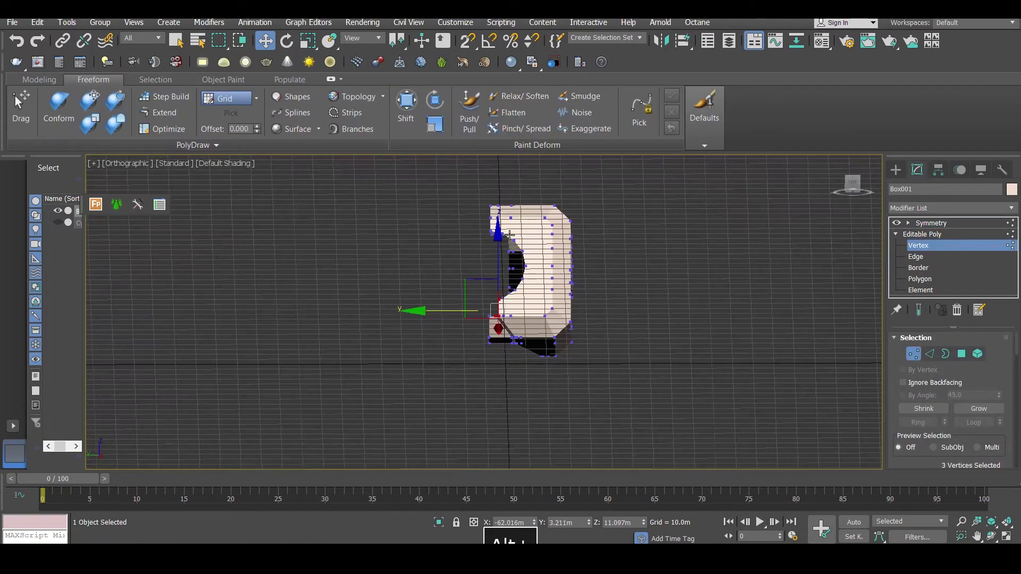
key(t)
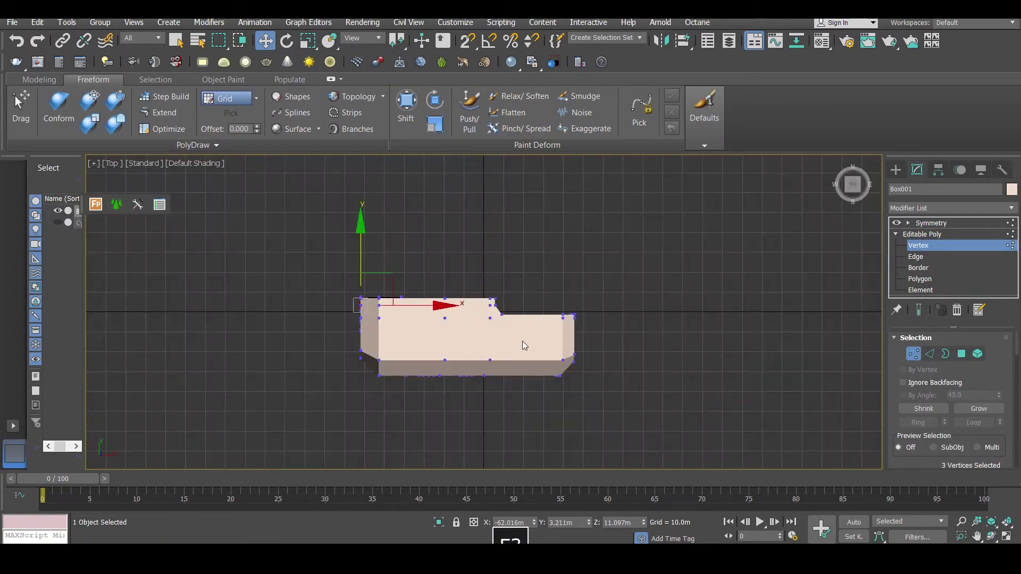
key(F3)
drag(333, 360, 378, 379)
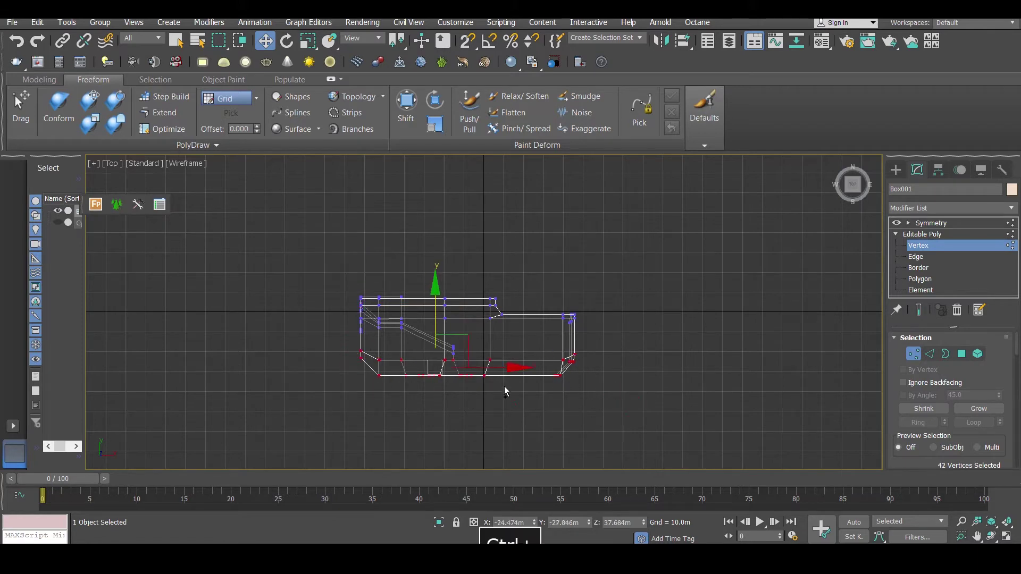
drag(435, 309, 434, 324)
click(965, 222)
mouse_move(462, 333)
alt+middle_down()
mouse_move(555, 257)
mouse_move(466, 388)
alt+middle_up()
key(F3)
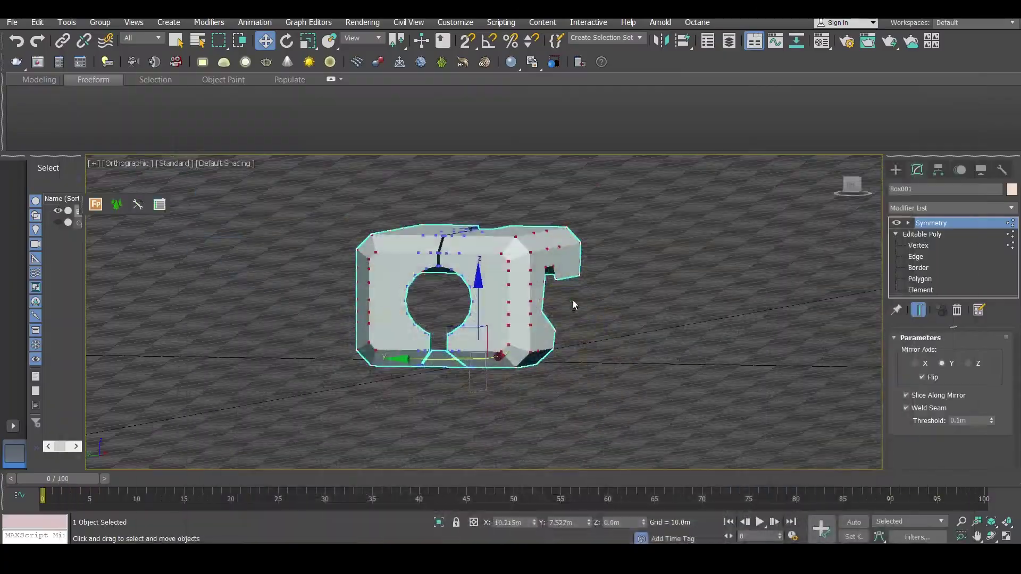
alt+middle_drag(531, 298, 574, 277)
Step: Shift the 42 outer side vertices back by about 0.56 m toward positive Y and show the mirrored body
click(918, 246)
alt+middle_drag(532, 320, 481, 330)
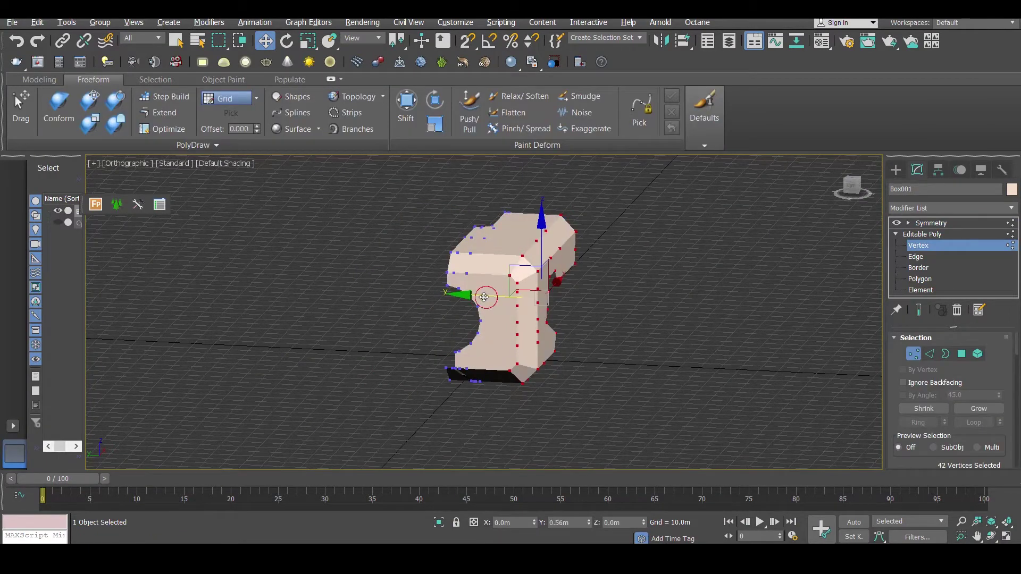
click(936, 225)
alt+middle_drag(443, 256, 451, 256)
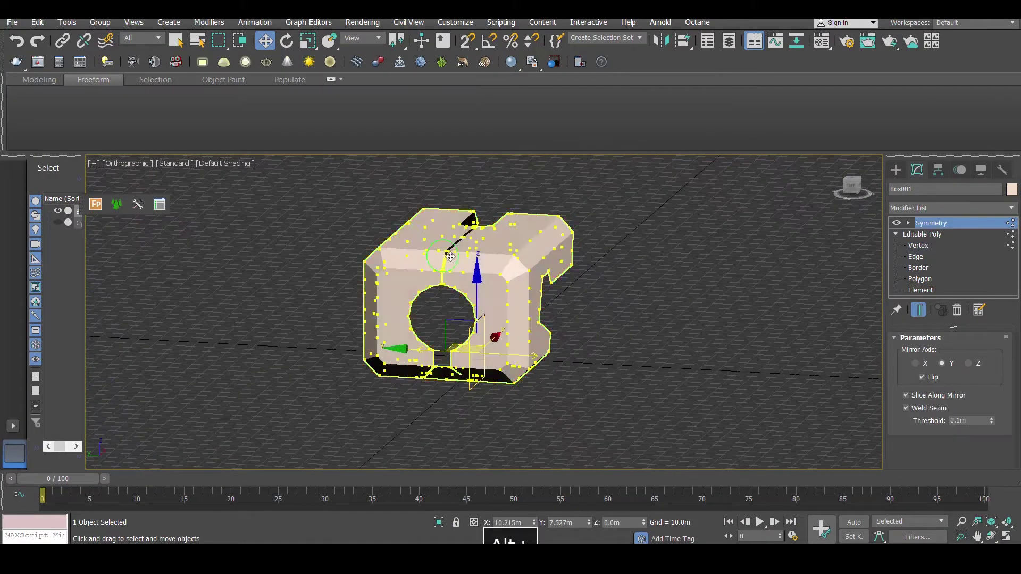
Step: Convert the mirrored body to an Editable Poly, compare it with the robot reference image, and return to 3ds Max in the top view
scroll(463, 274, up, 2)
key(F4)
key(F4)
alt+middle_drag(479, 294, 444, 308)
right_click(467, 273)
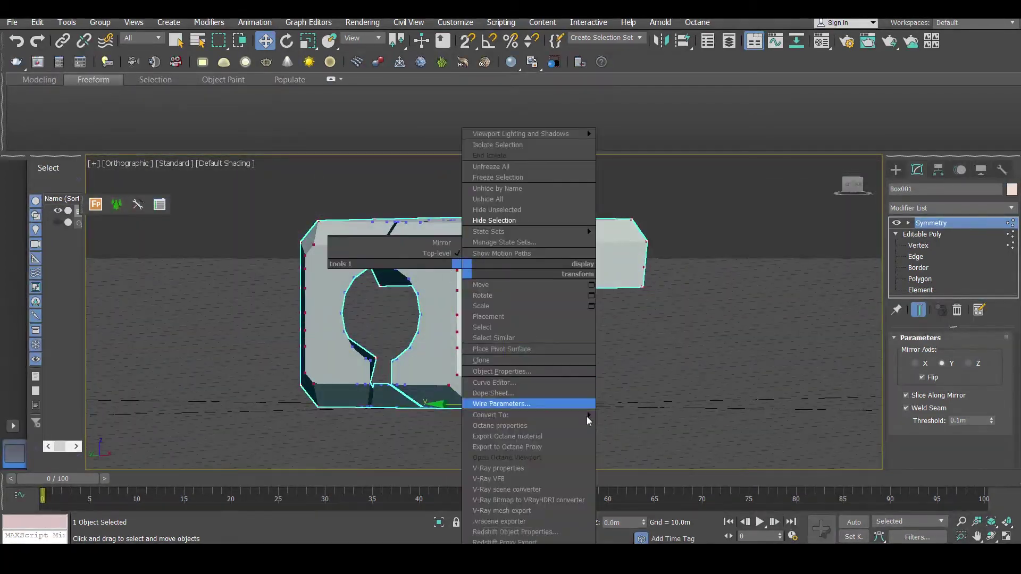
click(633, 426)
key(F4)
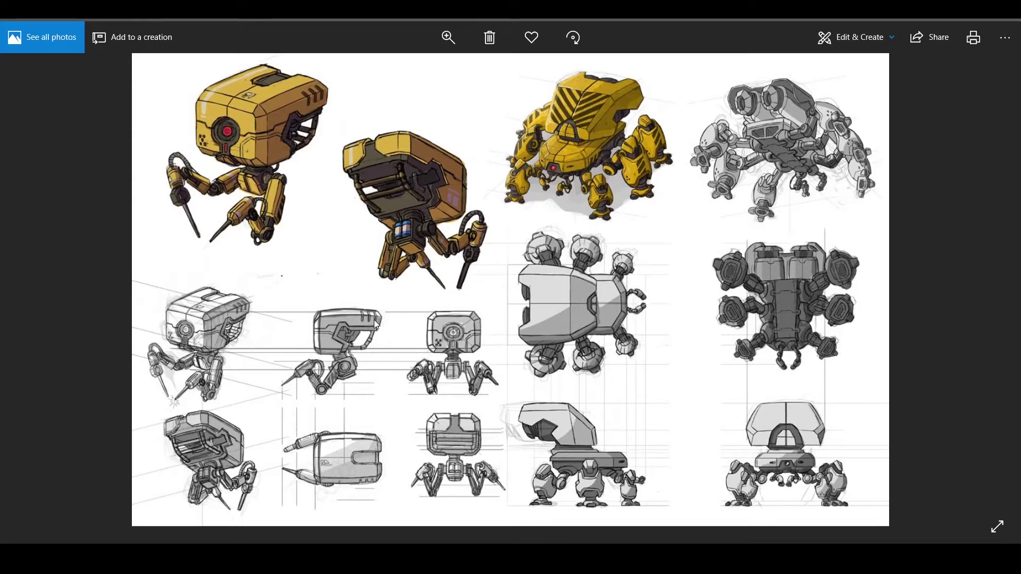
key(alt+Tab)
alt+middle_drag(502, 266, 575, 244)
key(t)
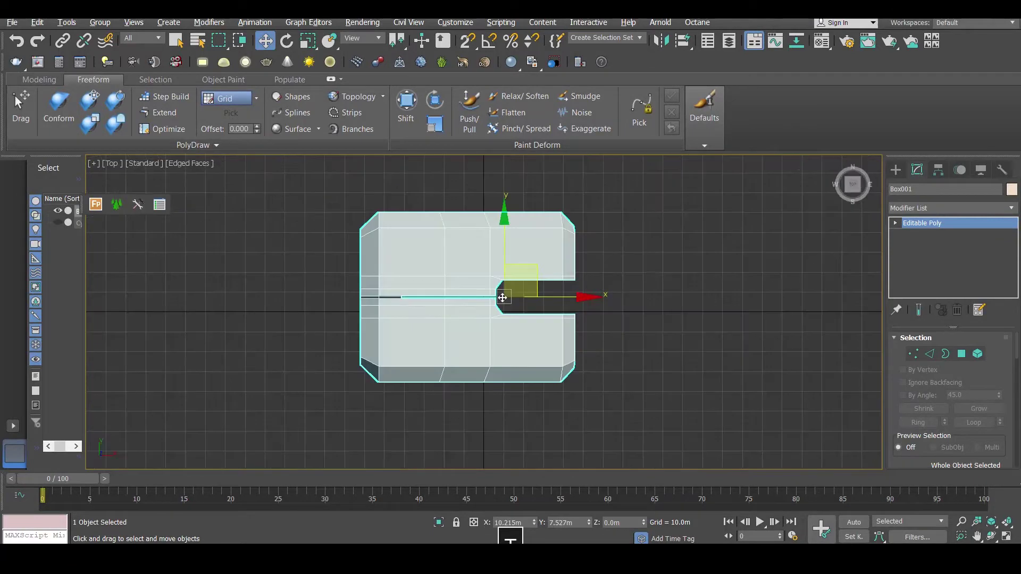
Step: QuickSlice the negative-Y half element with three parallel cuts across its overhanging arm, working in the top wireframe view
scroll(502, 298, up, 5)
key(F3)
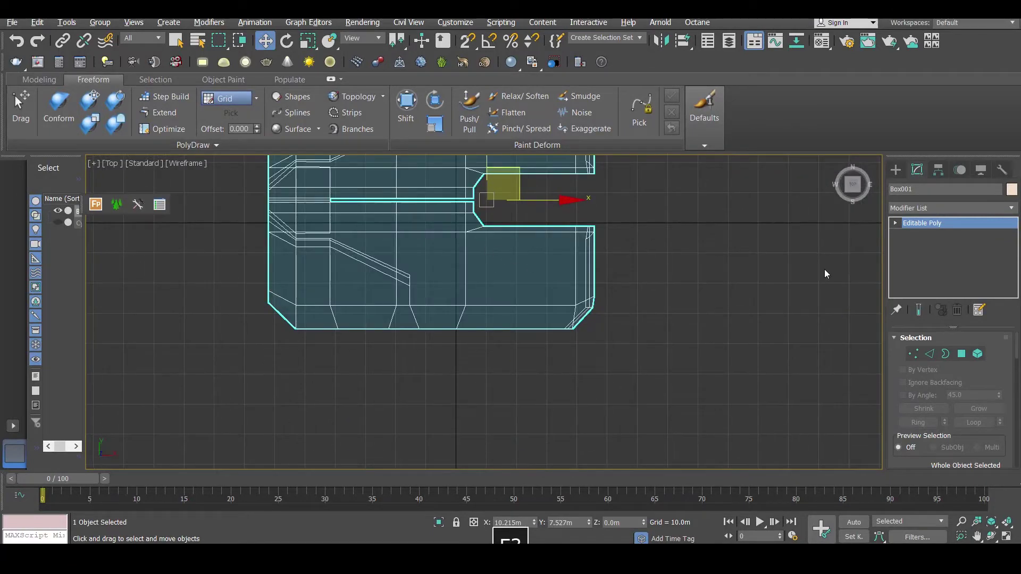
click(896, 223)
click(916, 234)
click(920, 278)
drag(638, 213, 535, 351)
drag(1017, 350, 1017, 420)
click(935, 420)
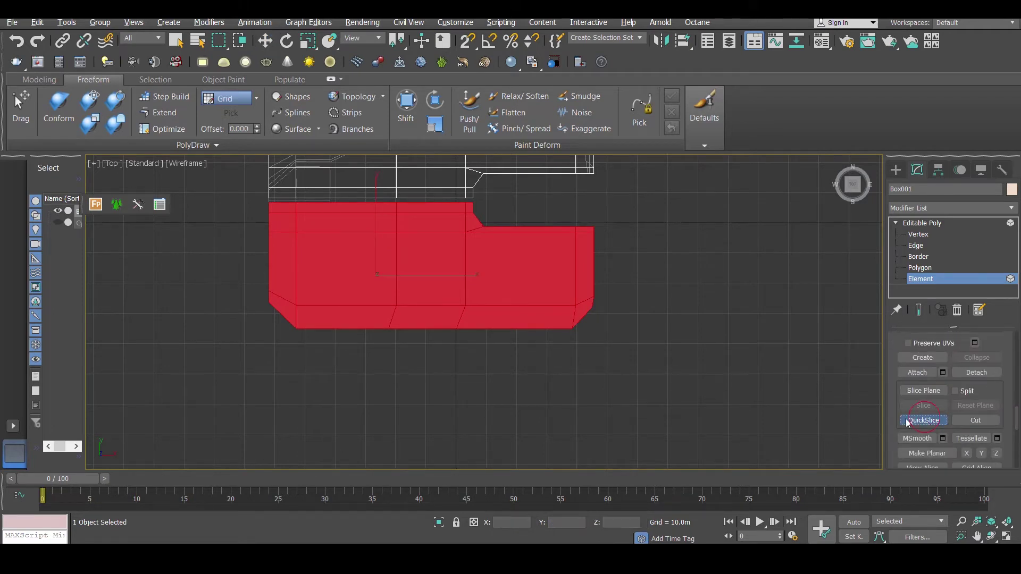
click(528, 236)
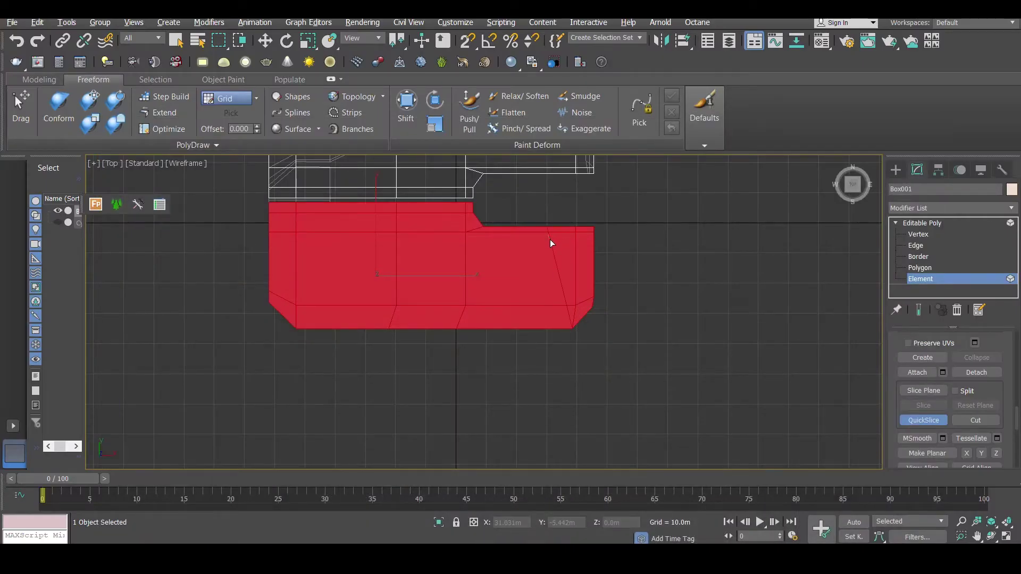
click(551, 246)
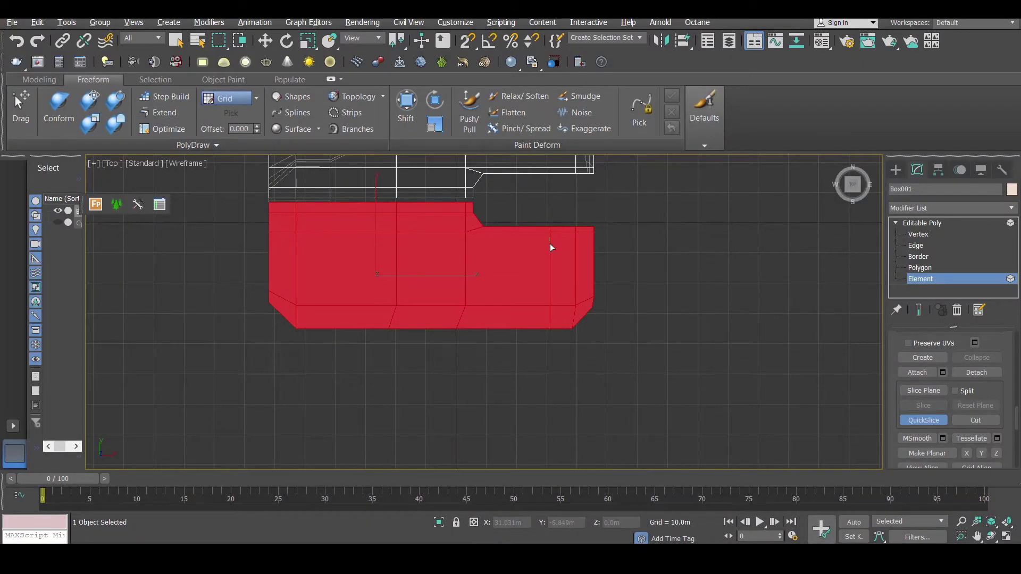
click(522, 233)
key(ctrl+z)
alt+middle_drag(509, 269, 510, 210)
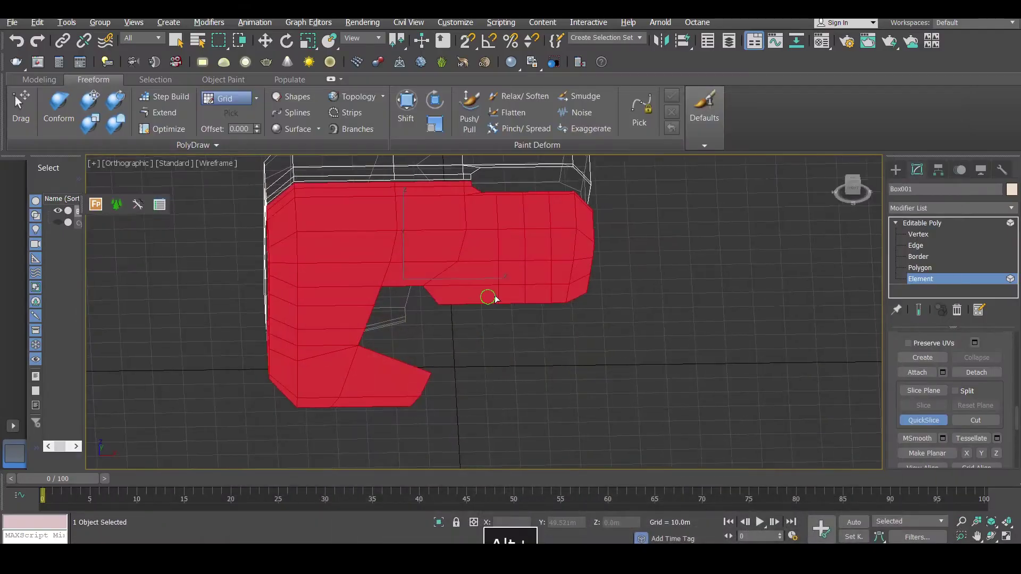
alt+middle_drag(485, 296, 541, 287)
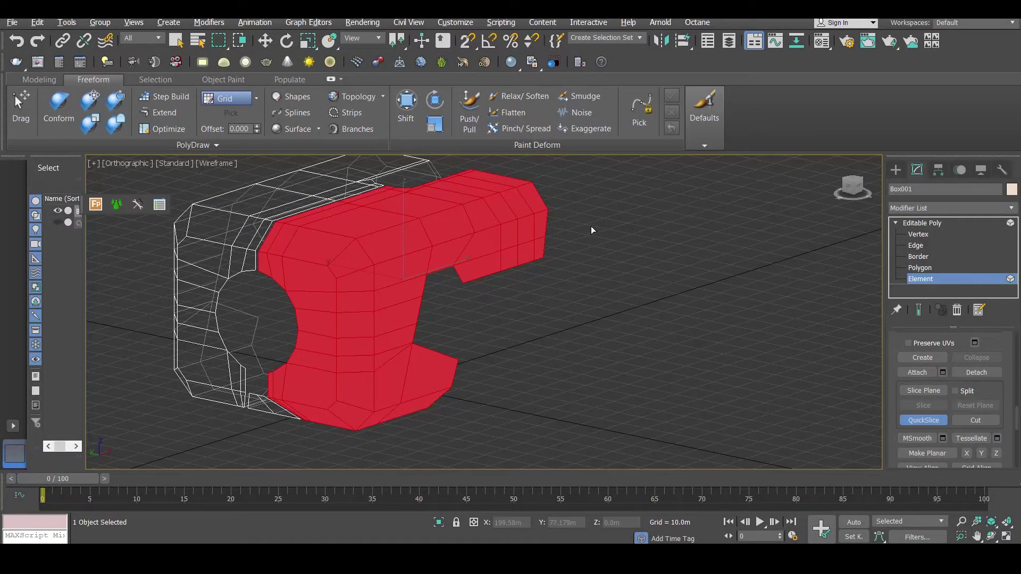
Step: Show the body with edged faces and examine the three new cuts on the overhanging arm
key(w)
click(733, 215)
key(1)
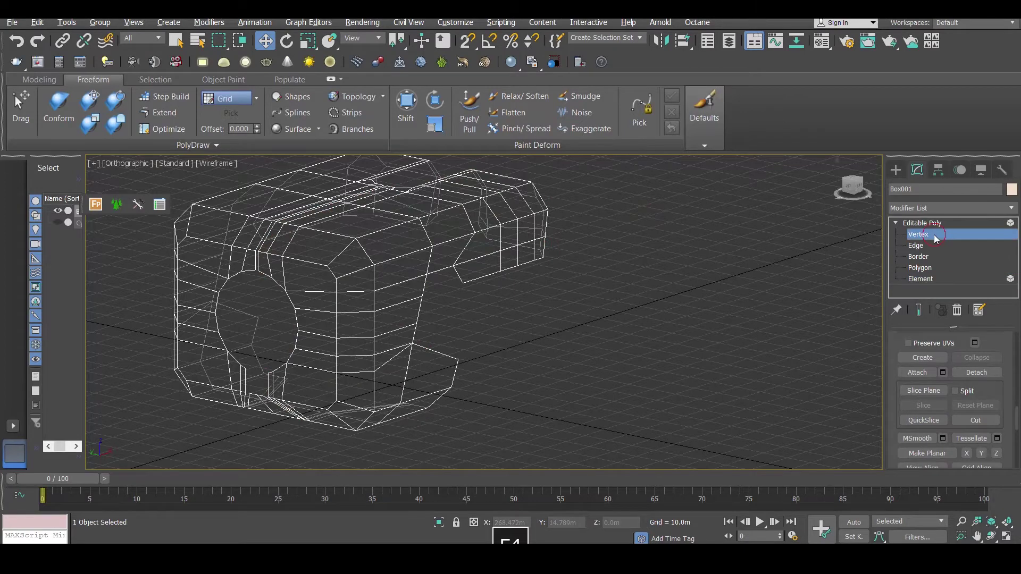
key(F4)
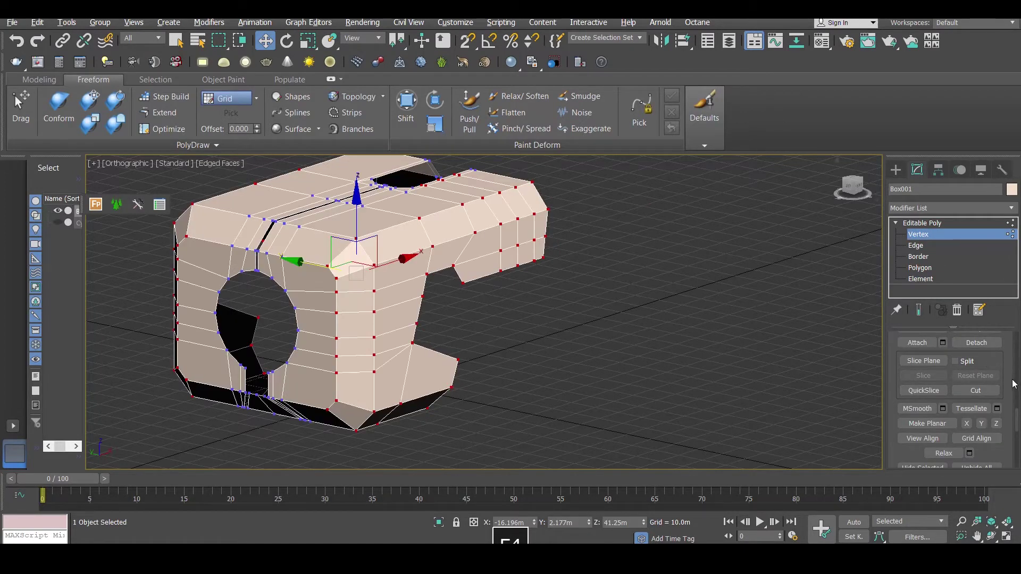
click(976, 391)
scroll(562, 244, up, 4)
alt+middle_drag(563, 244, 445, 239)
click(920, 268)
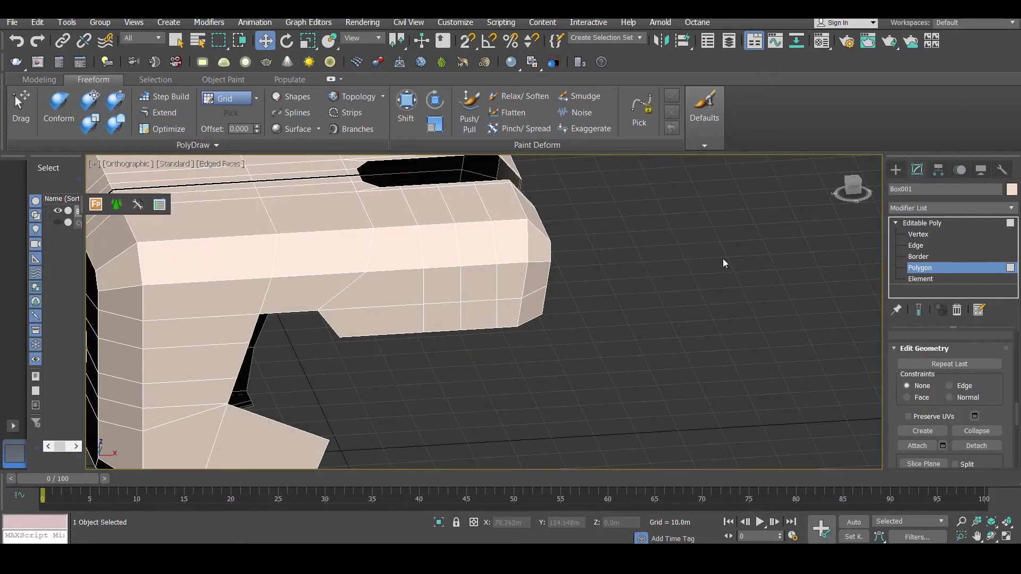
Step: Chamfer the three sliced edge loops on the overhanging arm by 2.963 m with 1 segment
key(2)
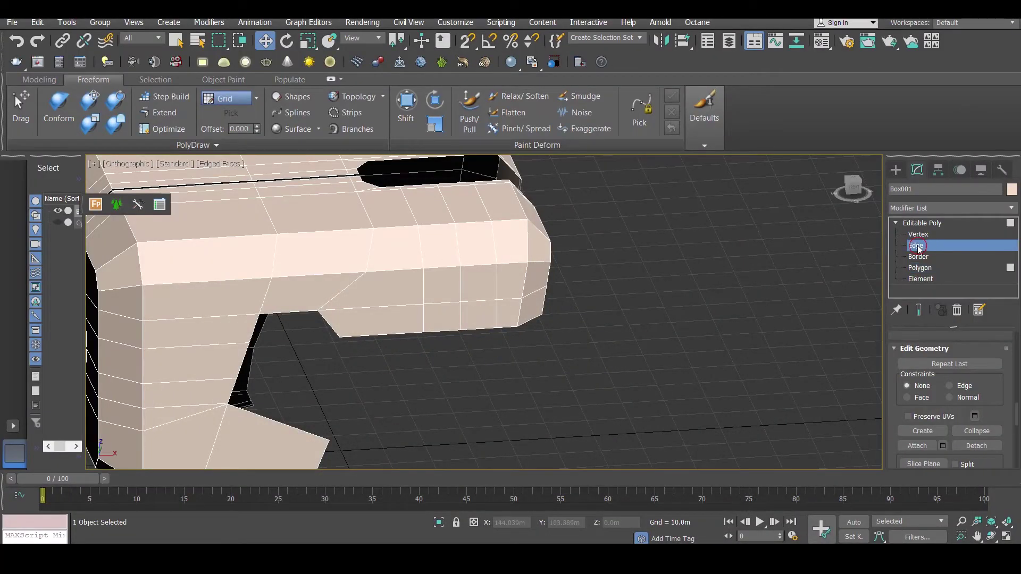
key(z)
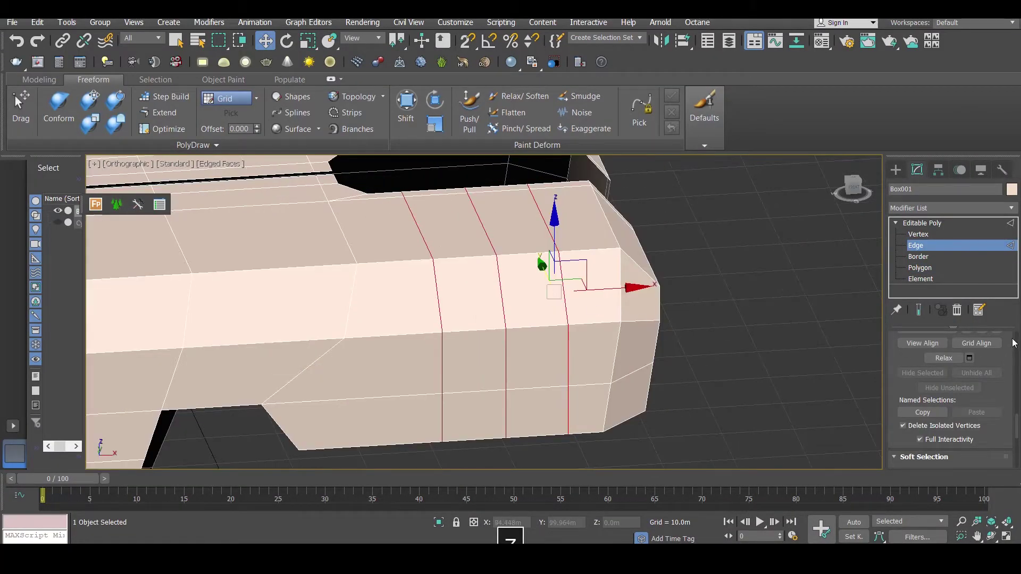
scroll(1005, 439, down, 2)
scroll(997, 388, down, 10)
scroll(978, 378, down, 10)
scroll(977, 391, up, 10)
scroll(952, 354, up, 2)
click(942, 364)
drag(494, 339, 497, 319)
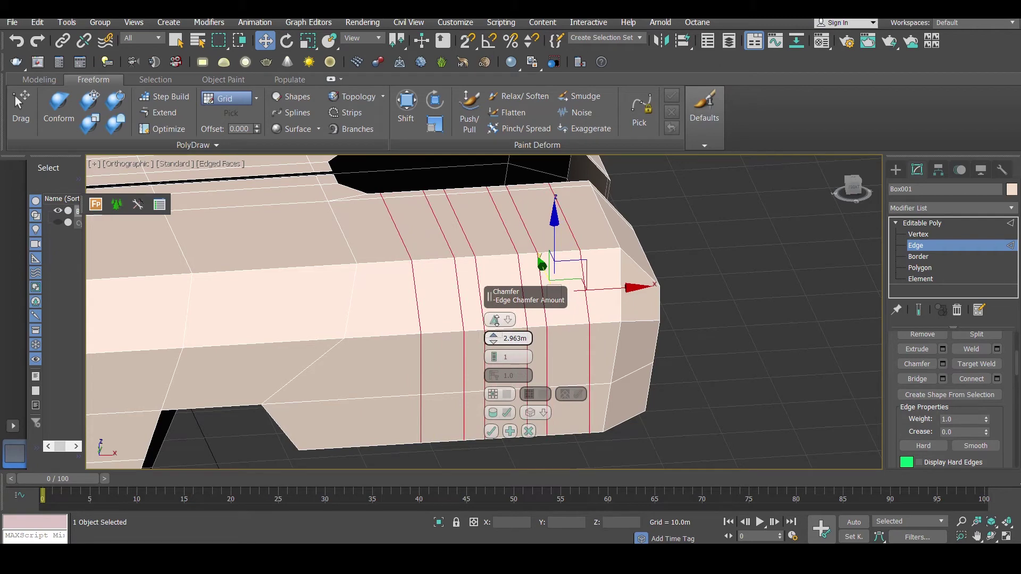
click(491, 430)
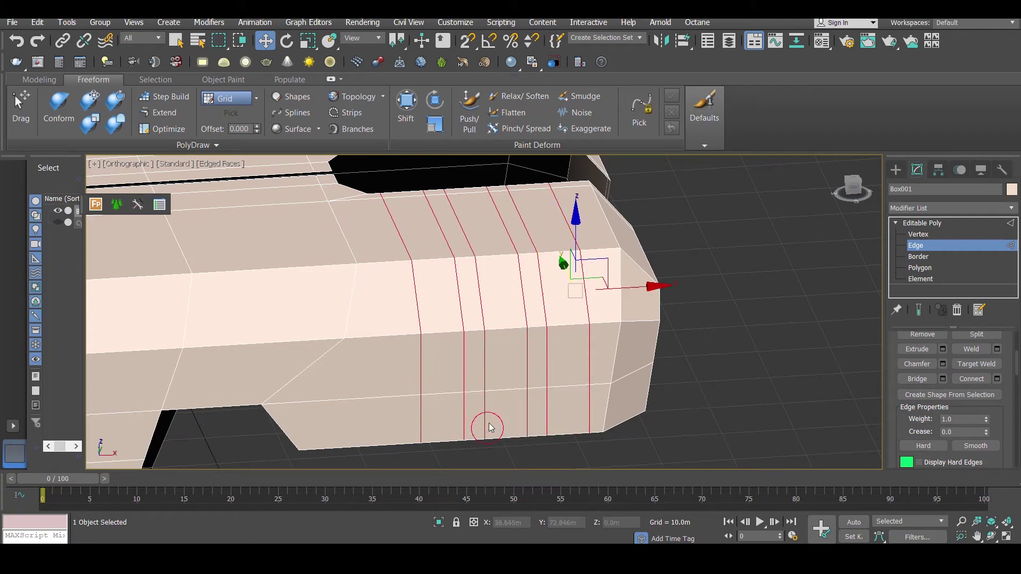
Step: Inset the upper and middle polygon of each of the three chamfered strips by 1.0 m
click(963, 266)
click(447, 301)
ctrl+click(447, 353)
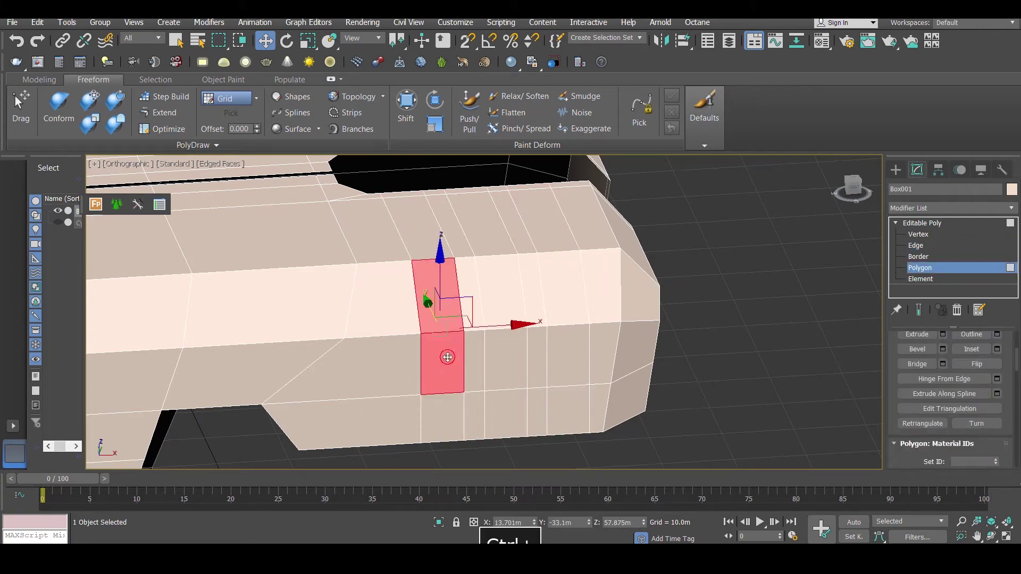
ctrl+click(497, 300)
ctrl+click(497, 351)
ctrl+click(559, 295)
ctrl+click(559, 353)
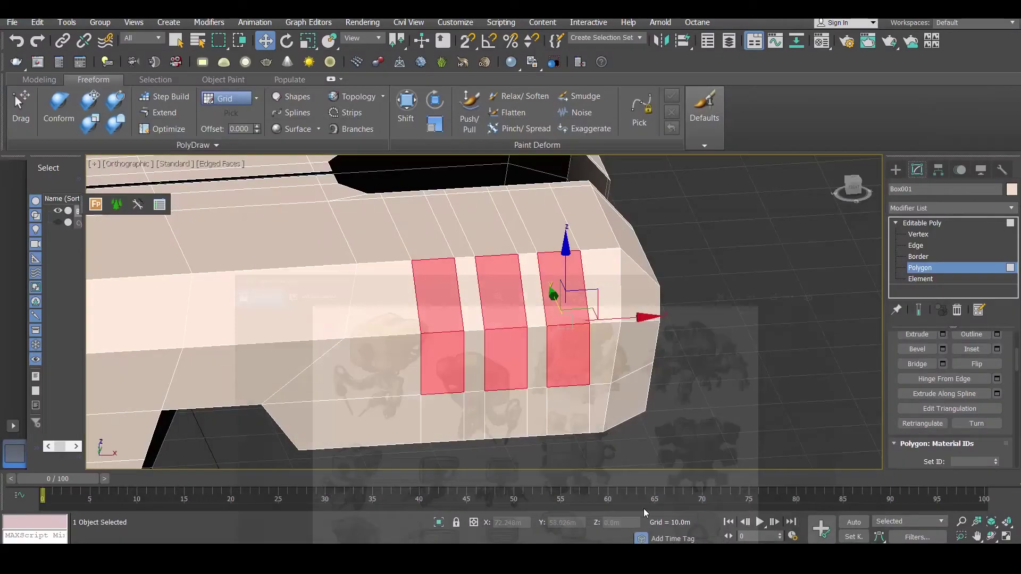
click(997, 349)
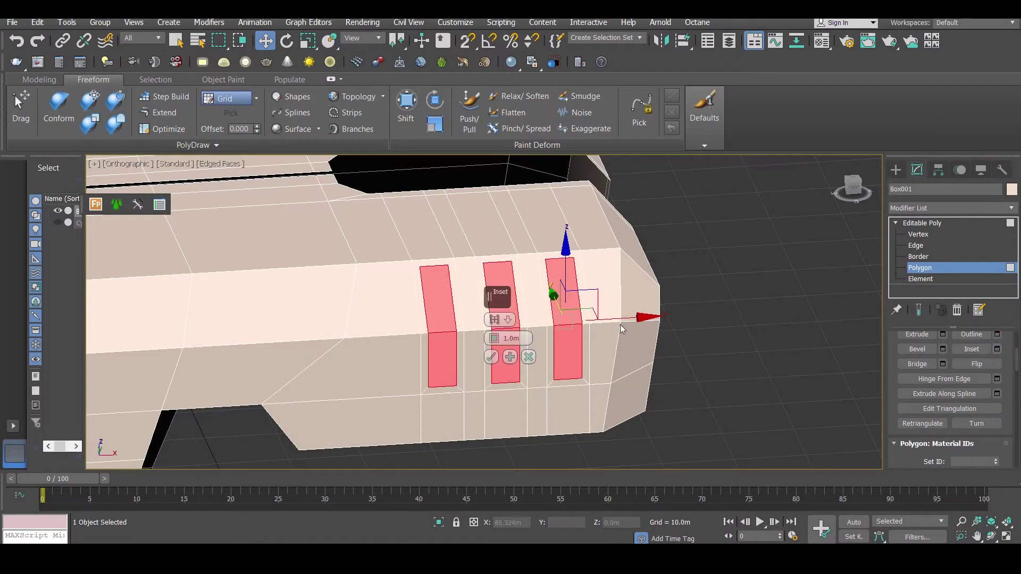
click(488, 356)
Step: Scale the inset polygons into narrower strips and delete them to open three slots
click(308, 40)
drag(498, 306, 505, 325)
alt+middle_drag(498, 324, 472, 280)
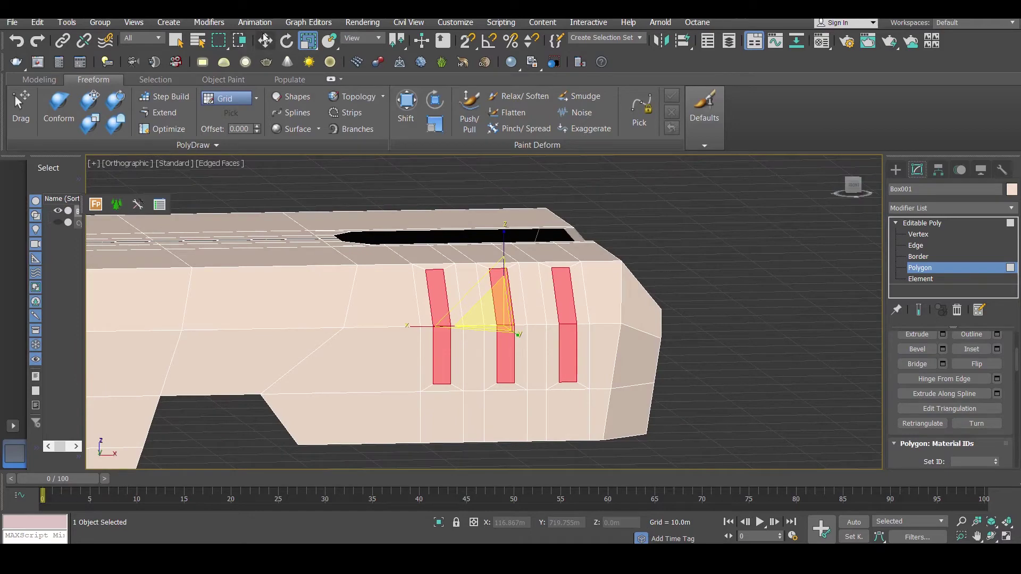
click(265, 40)
key(Delete)
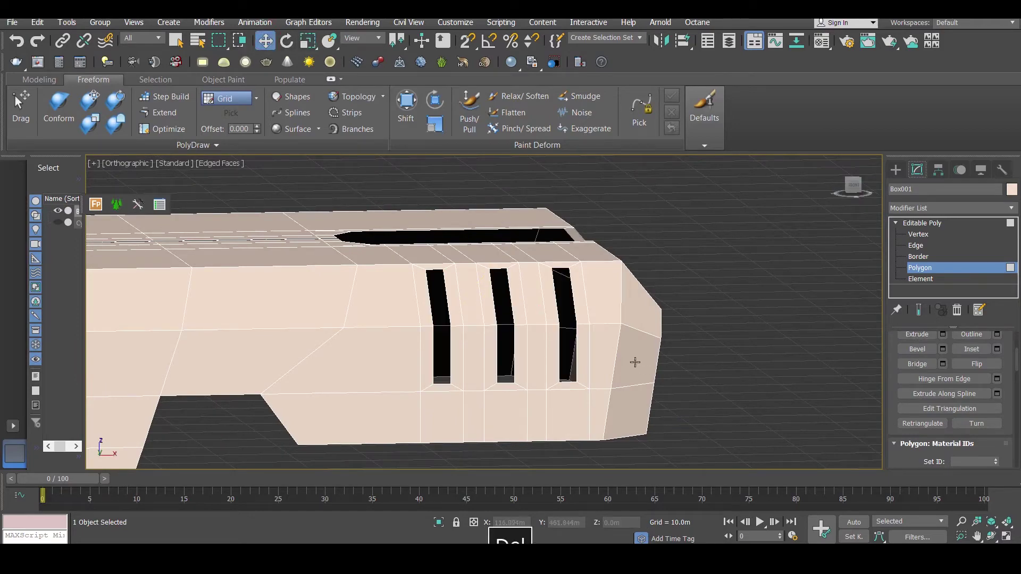
alt+middle_drag(570, 336, 592, 349)
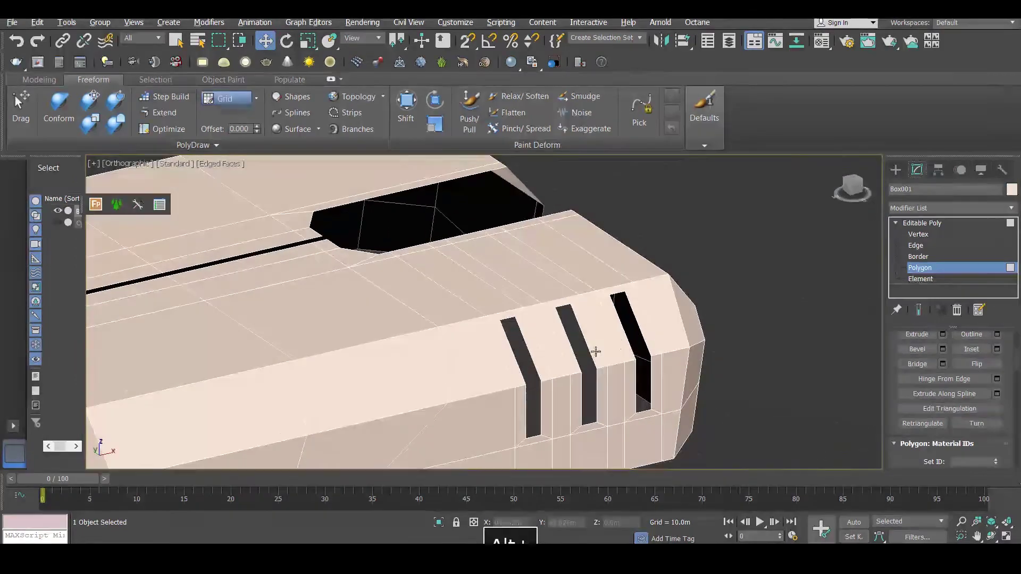
Step: Select the six vertices where the sides of the three slots cross the arm's bend line
click(942, 245)
alt+middle_drag(591, 292, 480, 312)
click(480, 300)
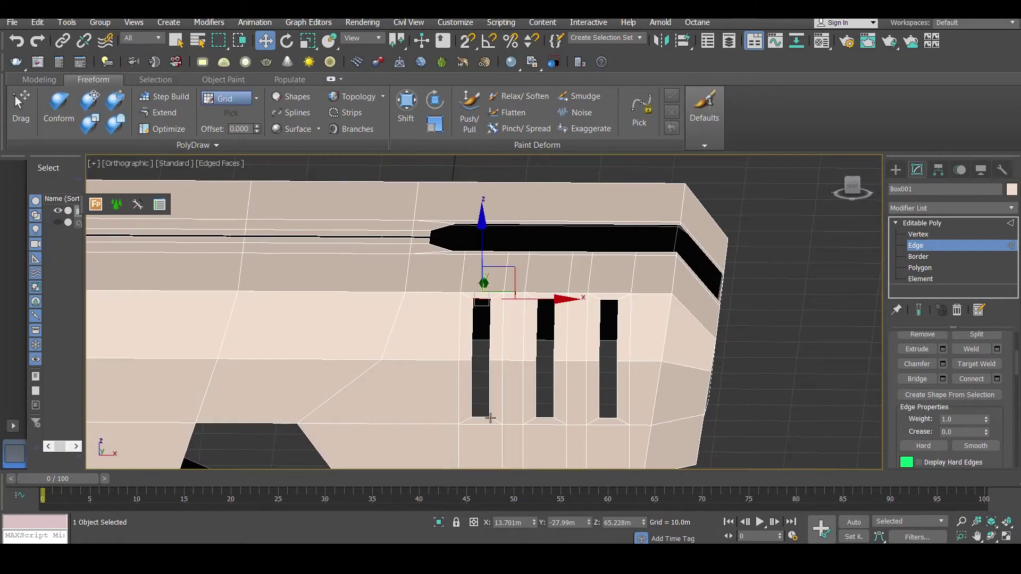
click(922, 235)
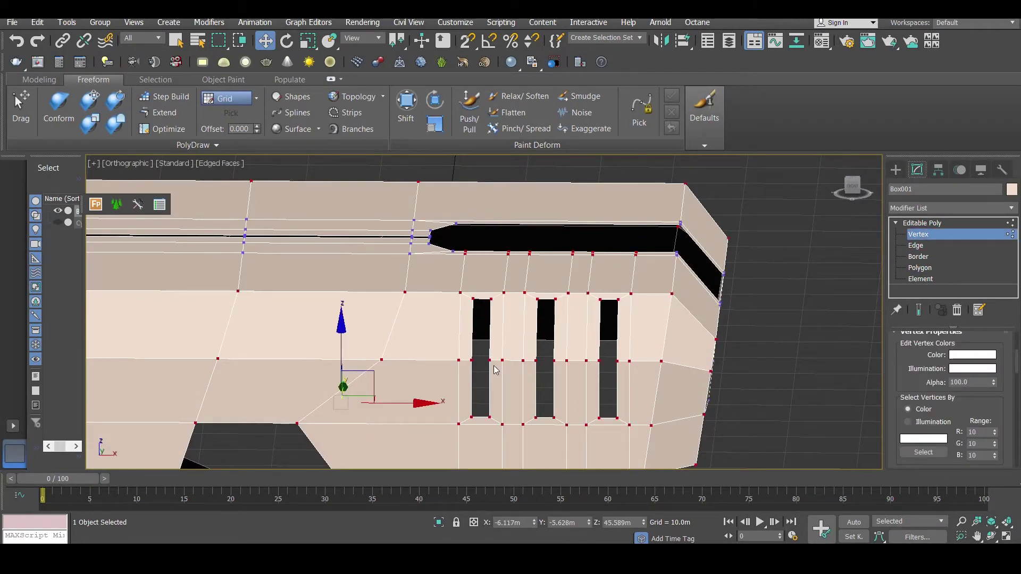
click(472, 361)
ctrl+click(489, 360)
ctrl+click(535, 360)
ctrl+click(555, 361)
ctrl+click(599, 361)
ctrl+click(615, 361)
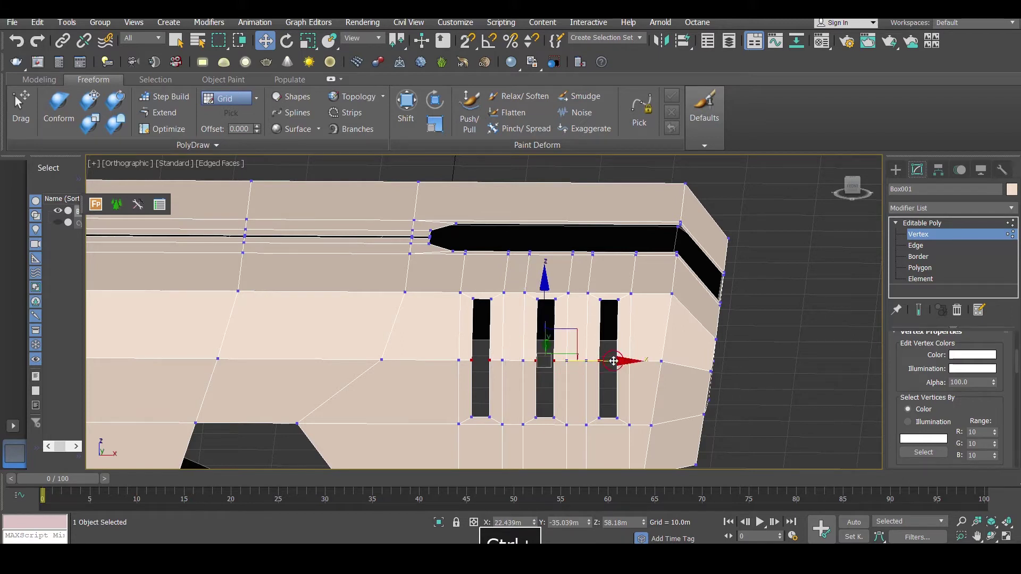
Step: Add the neighbouring bend-line vertices to the selection and move them about 2.35 m toward positive X, bending the slots into chevrons
drag(626, 361, 636, 362)
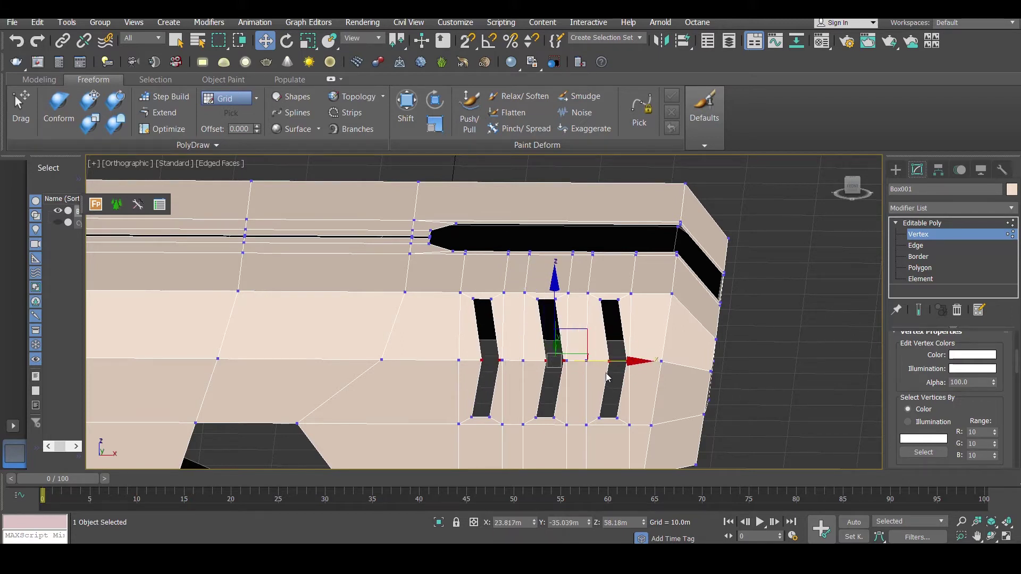
key(ctrl+z)
ctrl+click(502, 361)
ctrl+click(458, 361)
ctrl+click(524, 361)
ctrl+click(565, 361)
ctrl+click(586, 361)
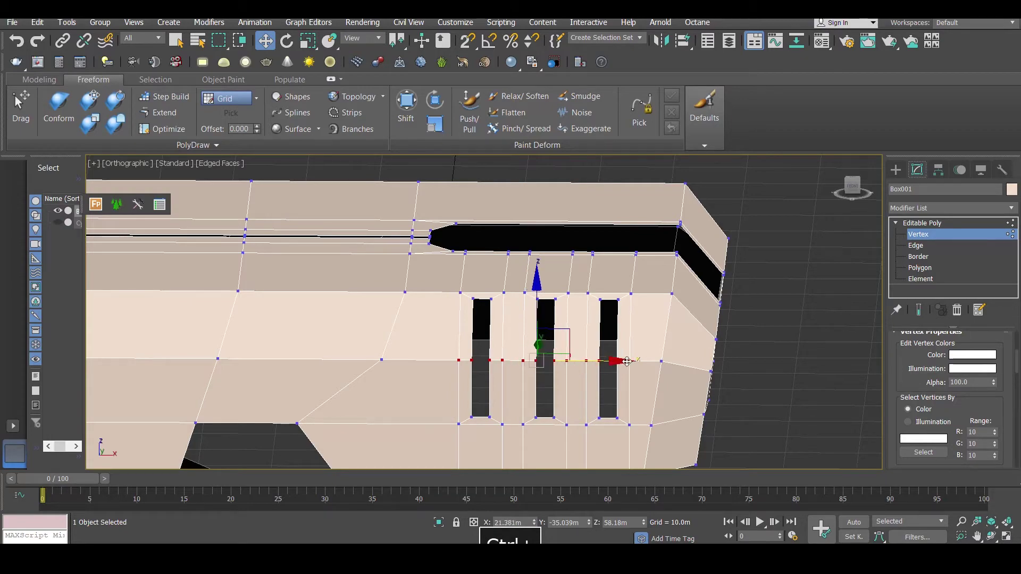
drag(626, 362, 657, 362)
Step: Examine the shape of the three chevron slots on the body with the edge display hidden
alt+middle_drag(657, 361, 574, 350)
middle_drag(573, 349, 564, 314)
scroll(530, 321, down, 4)
click(978, 235)
key(F4)
alt+middle_drag(225, 351, 564, 306)
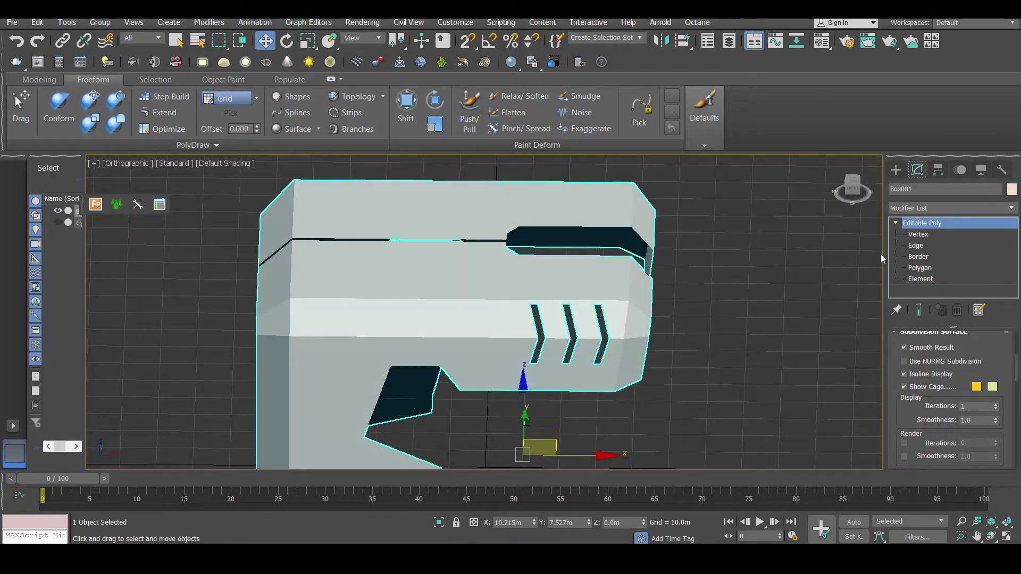
click(928, 235)
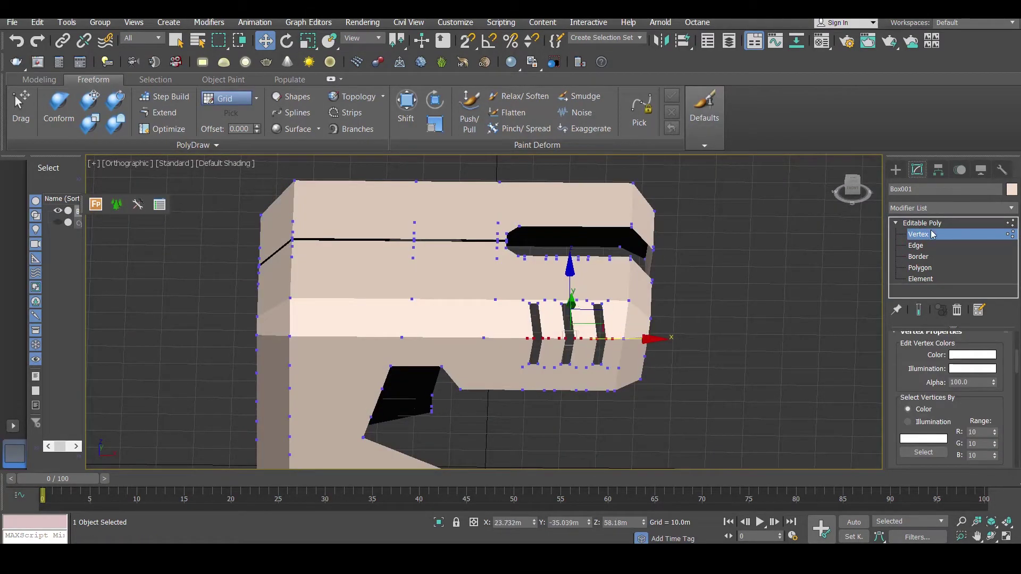
click(932, 223)
alt+middle_drag(619, 324, 640, 300)
scroll(641, 301, down, 3)
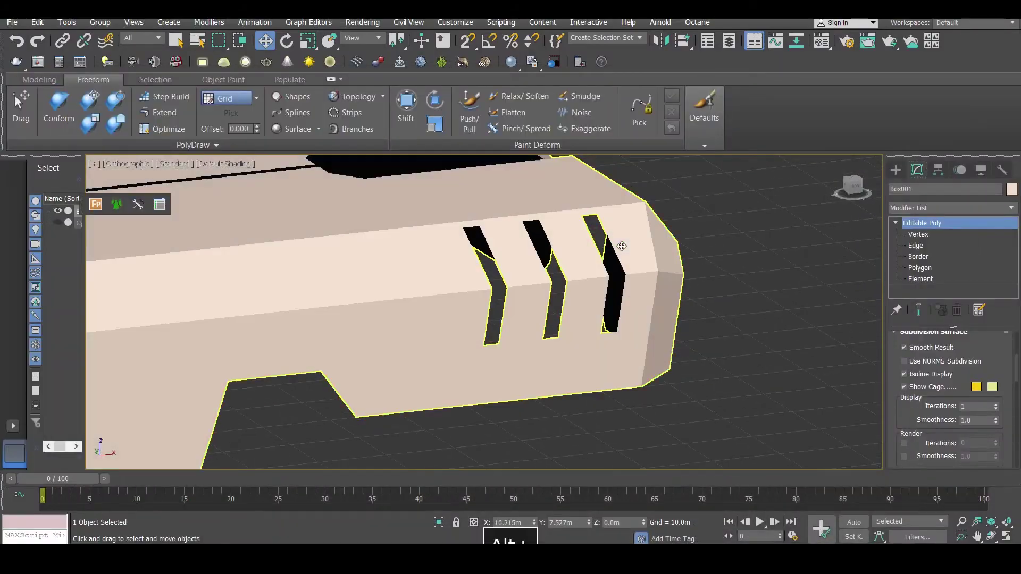
Step: Select the edges at the upper ends of the three chevron slots on the arm
key(F4)
click(945, 247)
click(473, 229)
alt+middle_drag(474, 235, 542, 229)
scroll(541, 228, up, 5)
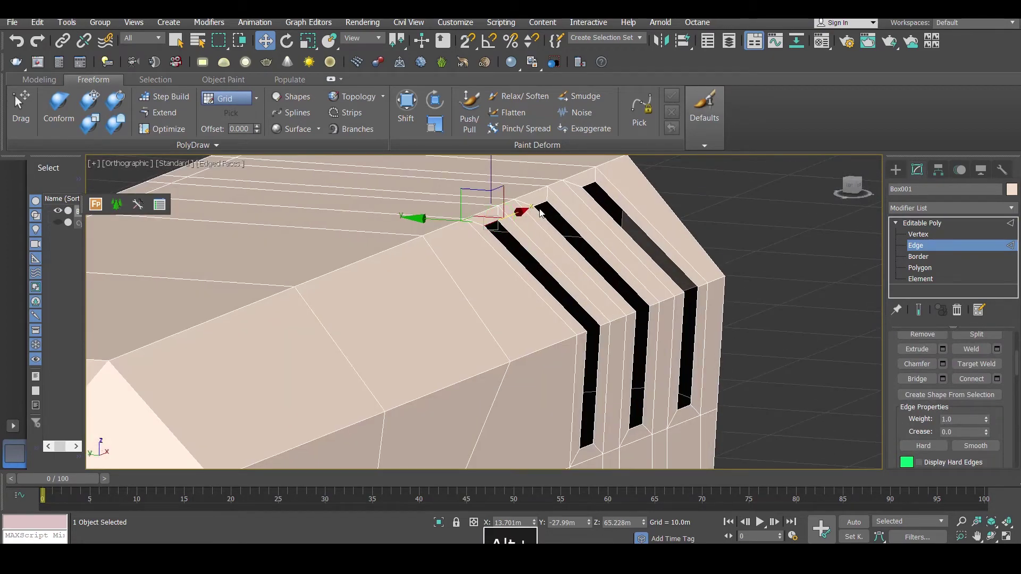
ctrl+click(589, 187)
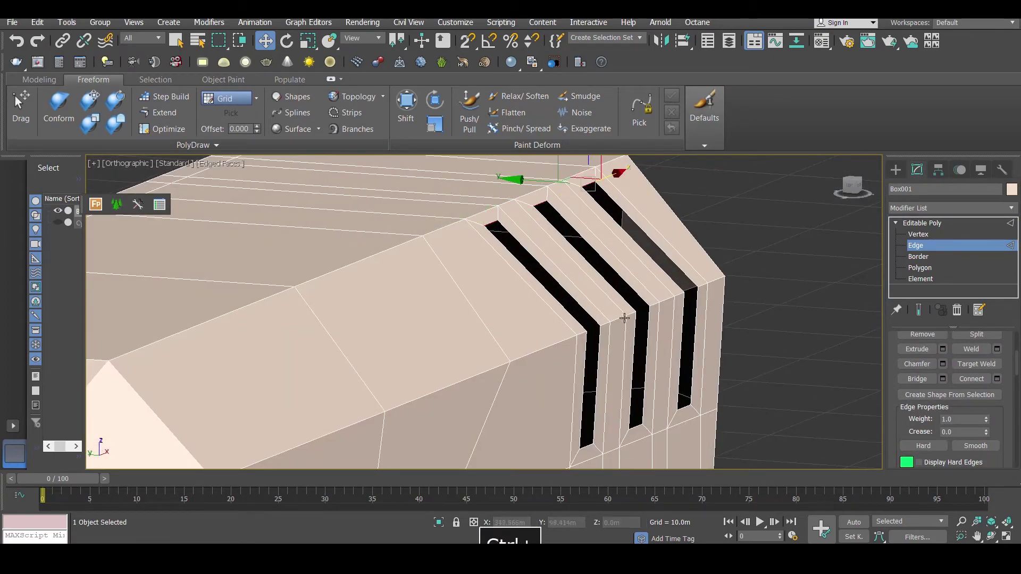
Step: Move the slots' upper end edges down along the sloped face, about 1.07 m outward and 1.08 m down in the left view
key(f)
scroll(624, 301, down, 3)
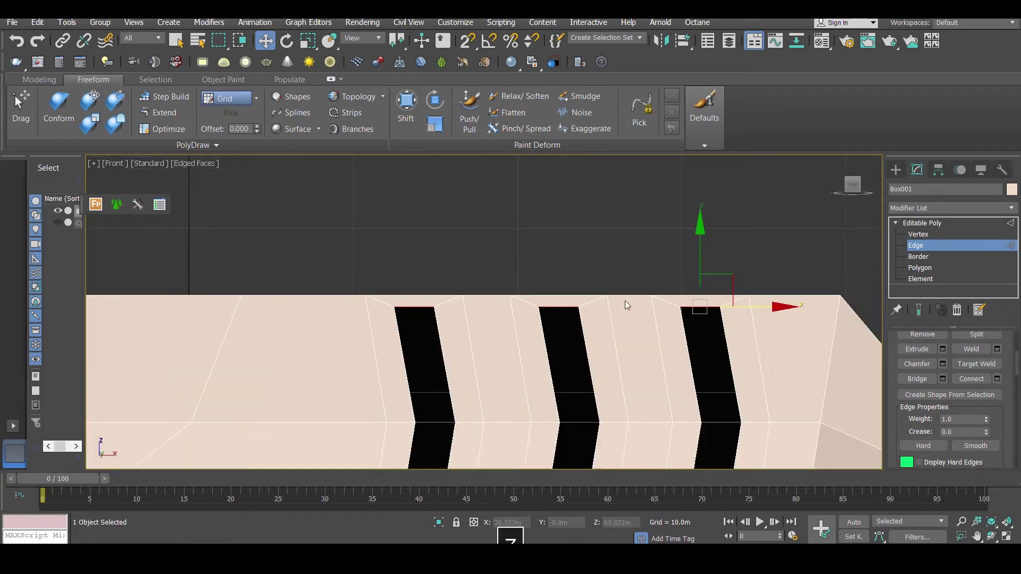
key(l)
scroll(550, 257, down, 7)
middle_drag(508, 285, 414, 450)
scroll(558, 187, up, 5)
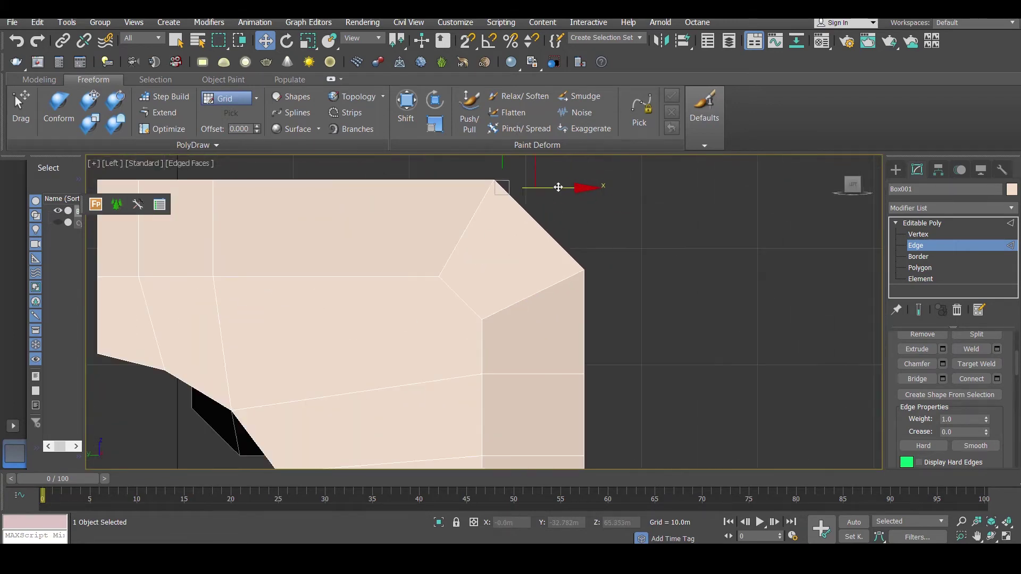
middle_drag(548, 185, 532, 235)
key(F3)
scroll(528, 233, up, 5)
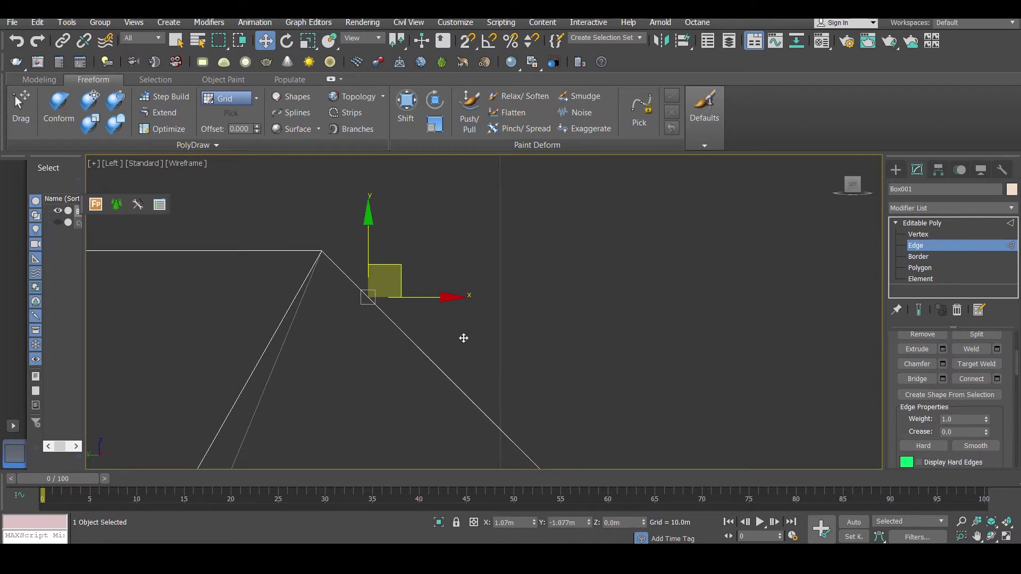
drag(464, 339, 465, 349)
scroll(468, 351, down, 5)
Step: Select the lower end edges of the three slots and raise them slightly along Z to shorten the slots
alt+middle_drag(553, 362, 473, 253)
scroll(468, 255, up, 2)
click(456, 378)
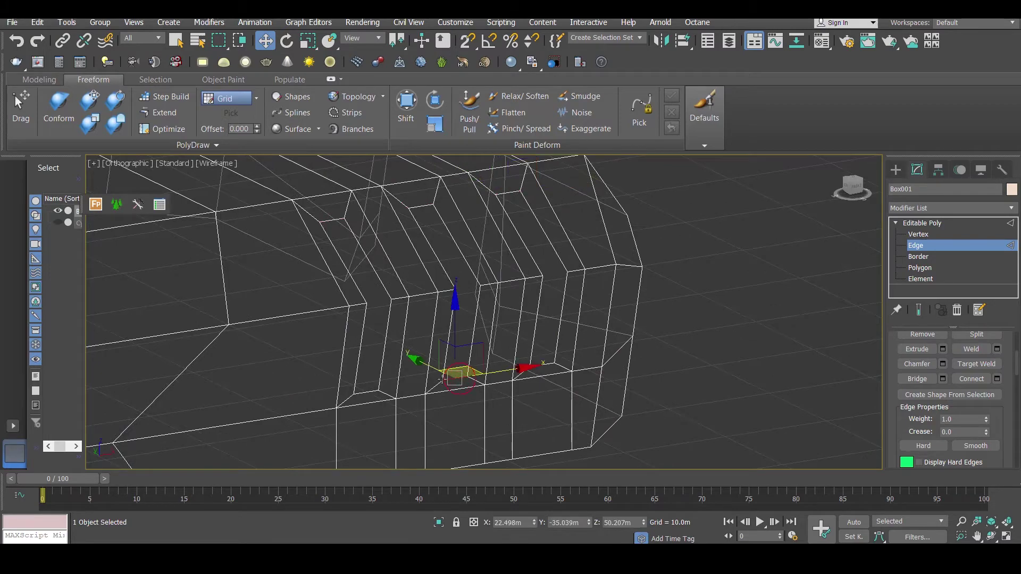
ctrl+click(371, 391)
ctrl+click(539, 367)
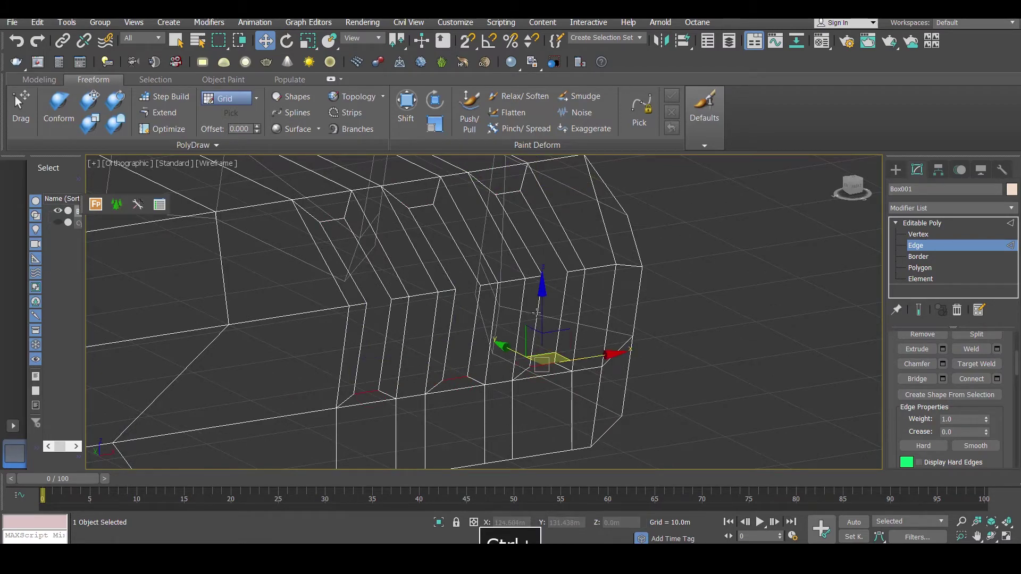
key(F3)
drag(543, 303, 546, 276)
mouse_move(534, 298)
alt+middle_down()
mouse_move(579, 288)
mouse_move(483, 296)
mouse_move(522, 320)
alt+middle_up()
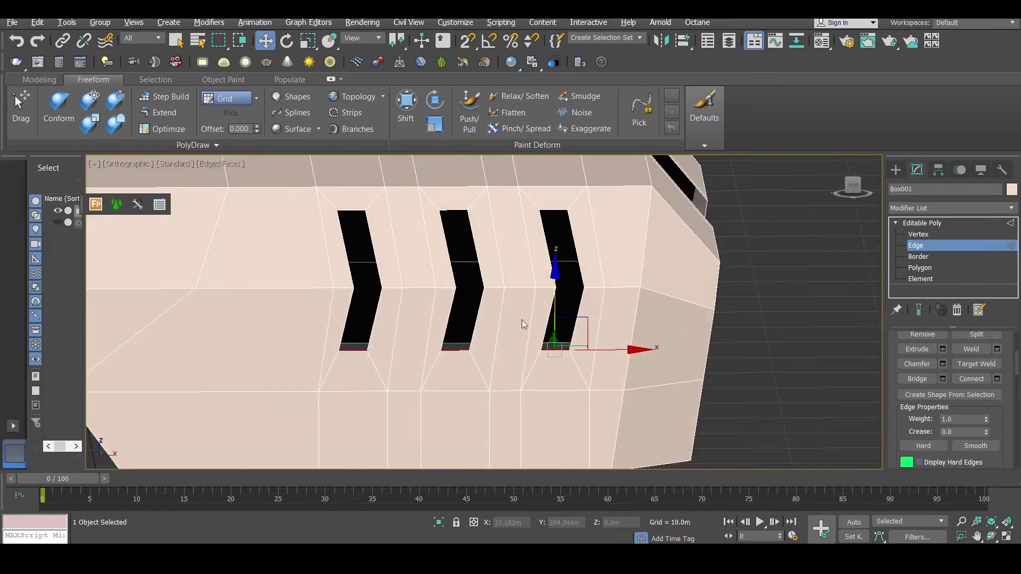
scroll(605, 348, down, 5)
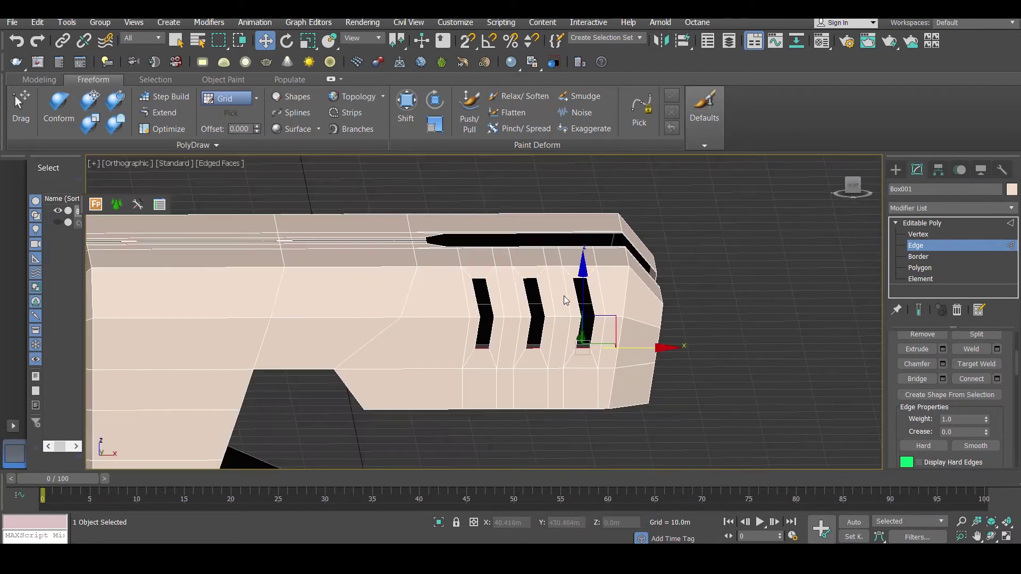
Step: Examine the proportions of the three shortened slots on the body from several angles with the edge display hidden
click(960, 223)
key(F4)
scroll(729, 262, down, 6)
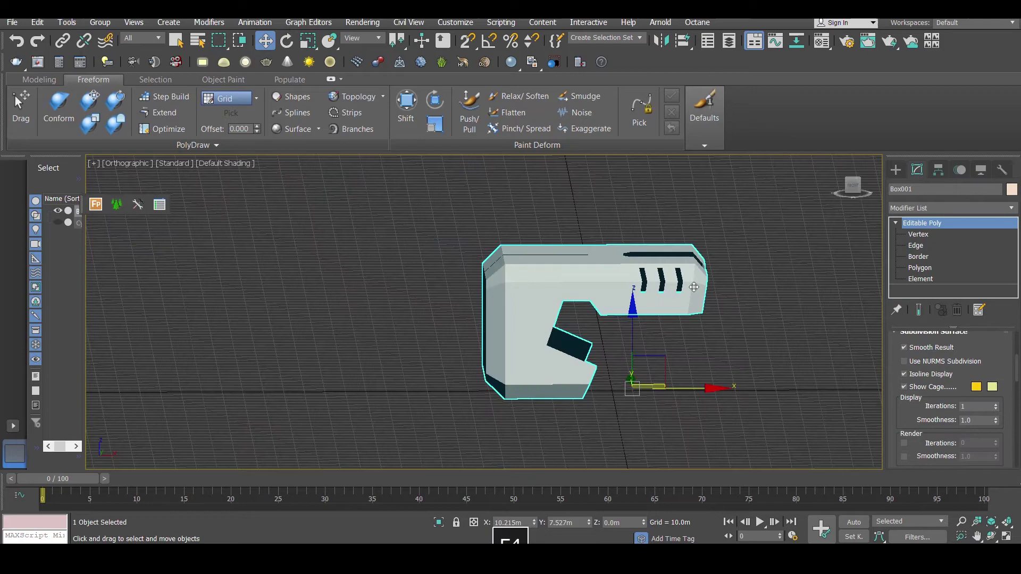
alt+middle_drag(693, 285, 751, 301)
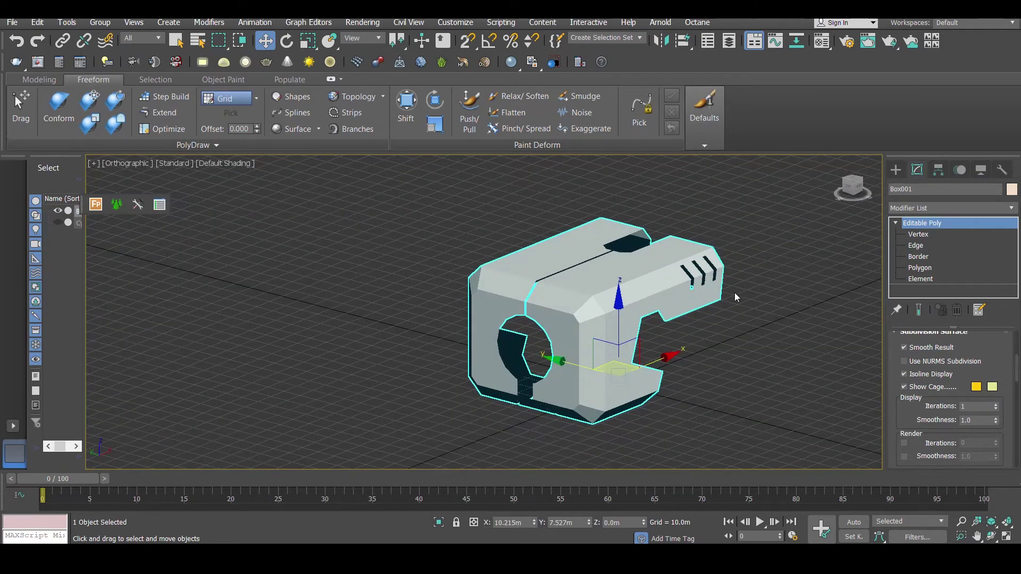
scroll(711, 270, up, 5)
click(939, 248)
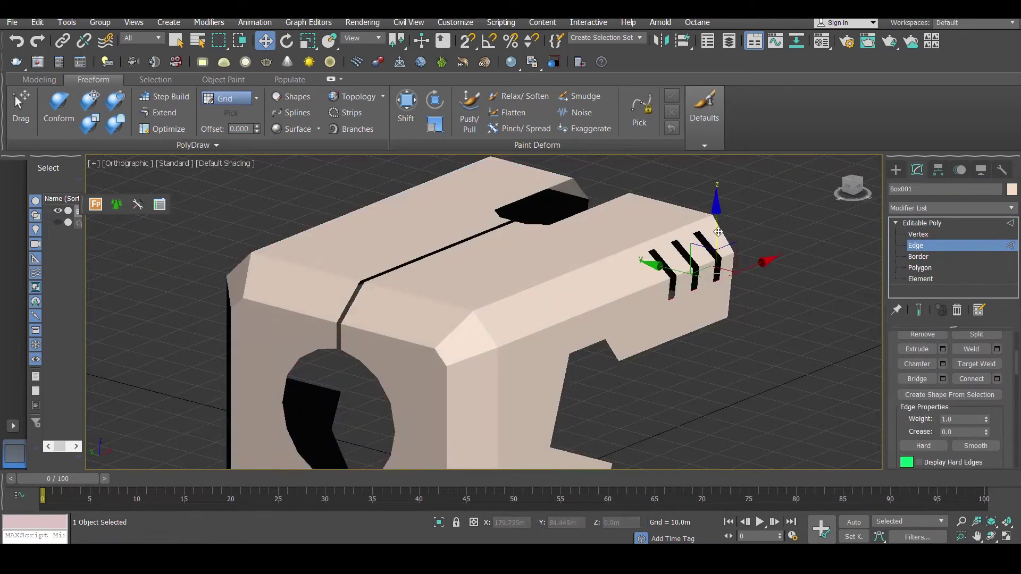
key(2)
alt+middle_drag(718, 232, 782, 262)
scroll(718, 232, down, 4)
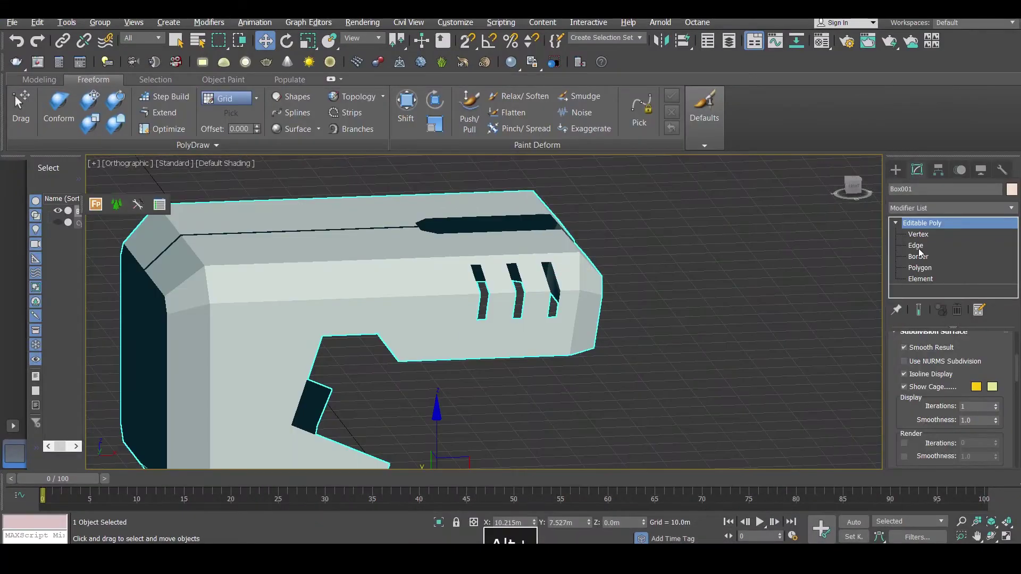
Step: Select the upper end edges of all three slots again and show the left view in wireframe
click(926, 245)
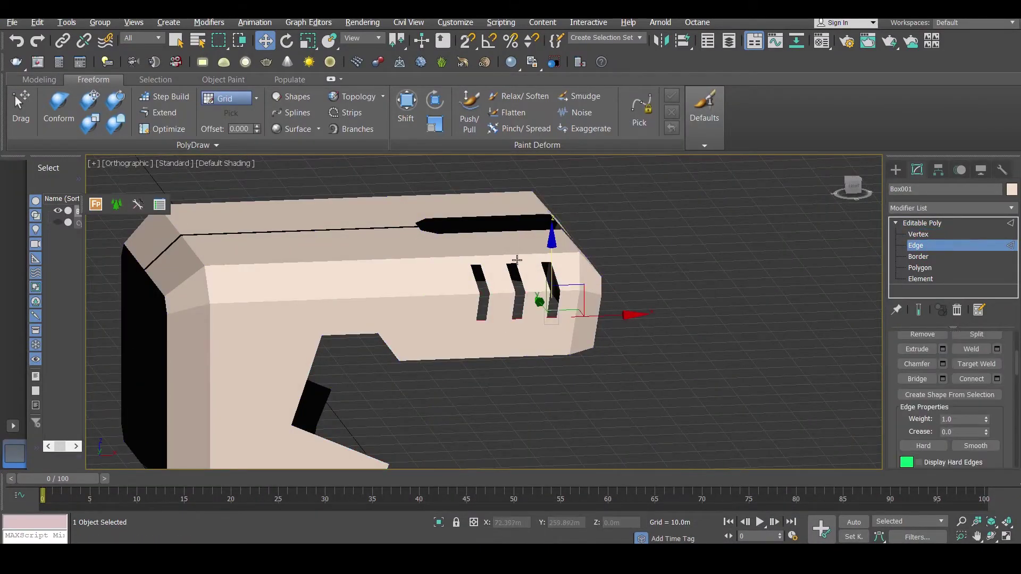
scroll(458, 275, up, 5)
click(420, 270)
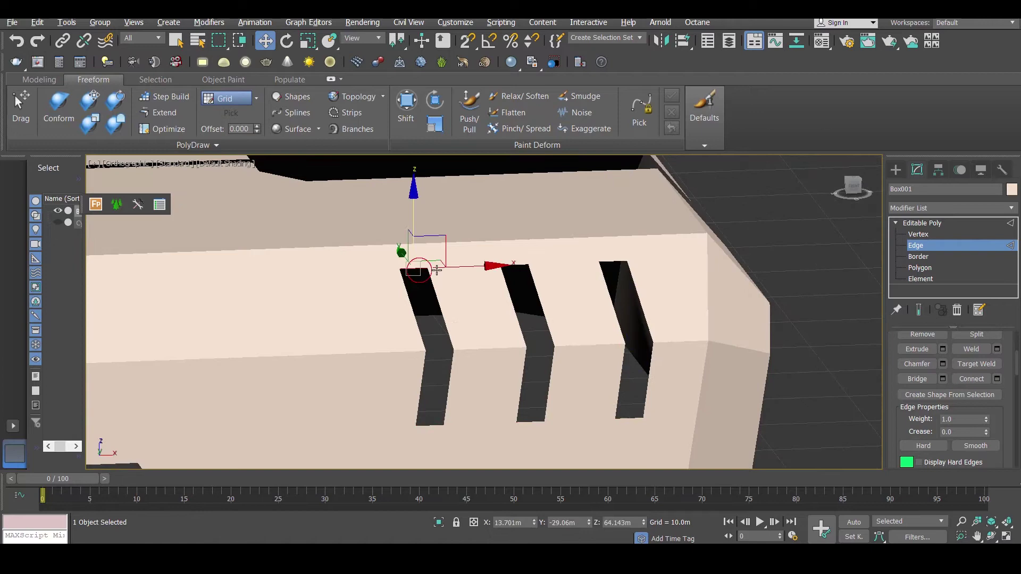
ctrl+click(523, 264)
ctrl+click(619, 258)
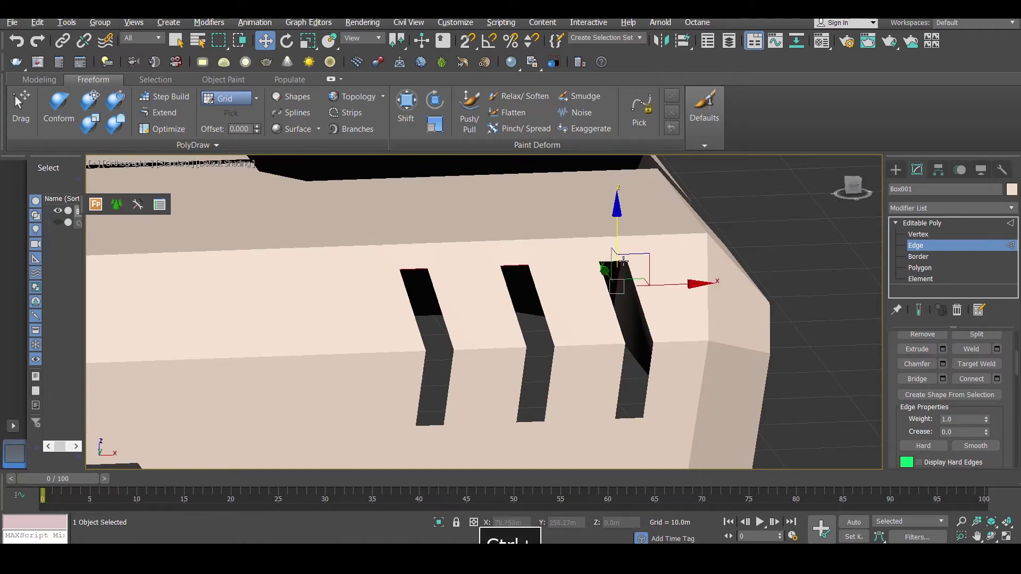
key(F3)
key(l)
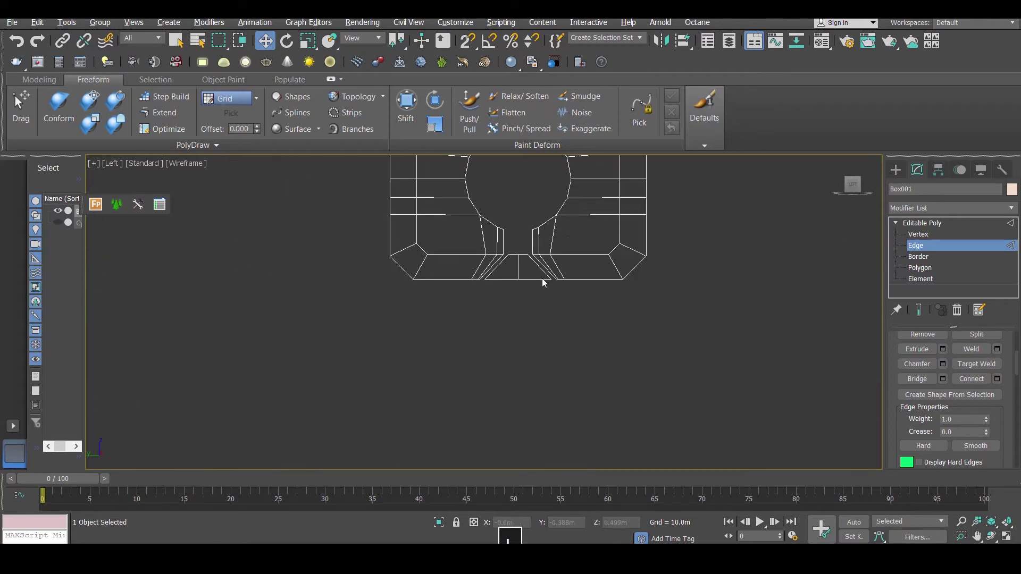
Step: Move the upper slot ends further down the sloped face, about 0.87 m outward and 0.84 m down in the left view
scroll(542, 282, down, 3)
middle_drag(543, 282, 474, 440)
scroll(555, 245, up, 12)
drag(669, 258, 684, 262)
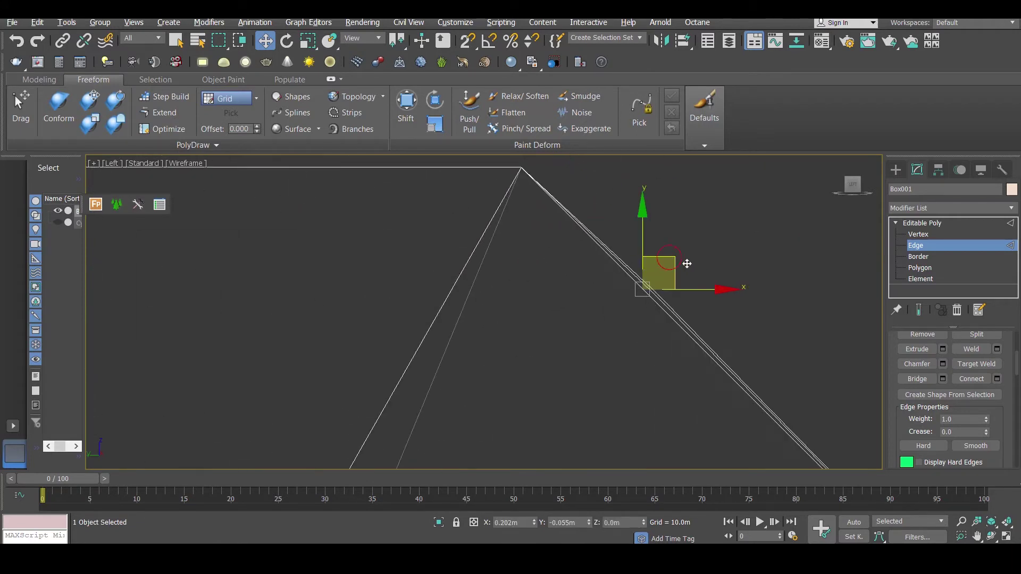
key(F3)
key(F3)
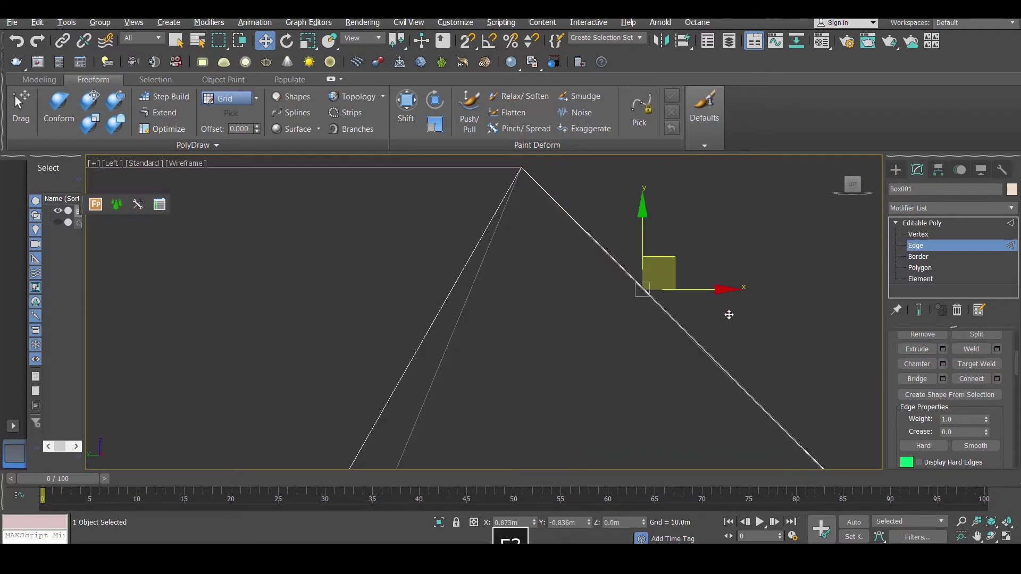
alt+middle_drag(727, 312, 523, 317)
key(F3)
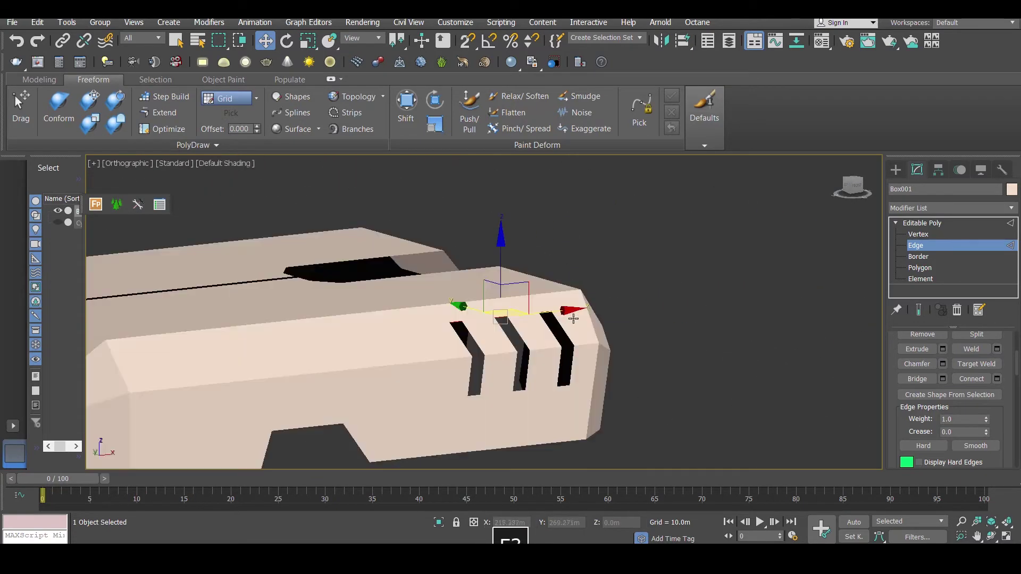
Step: Leave edge editing and compare the whole body with the yellow robot reference image in the photo viewer
alt+middle_drag(631, 296, 814, 248)
click(928, 224)
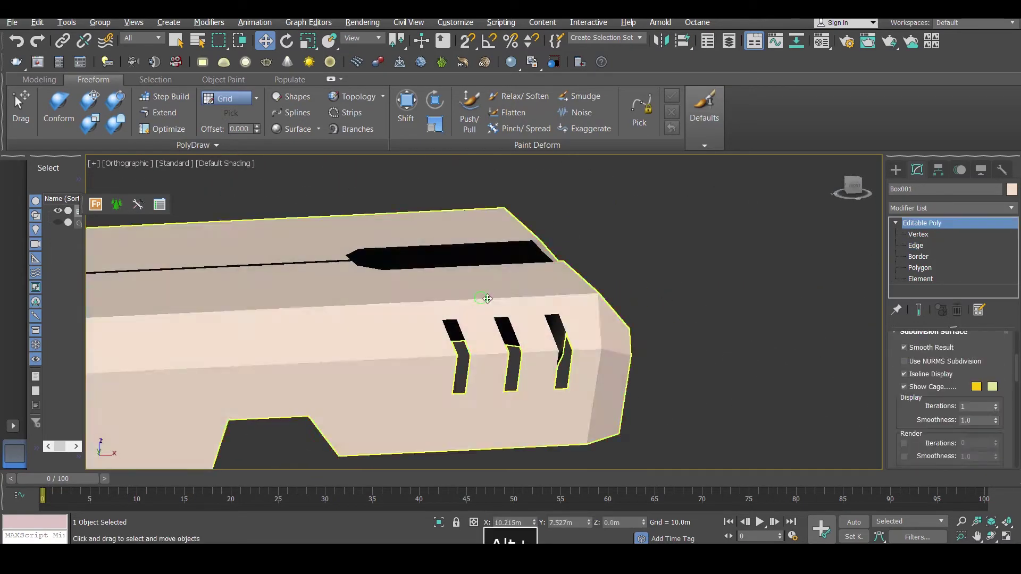
key(z)
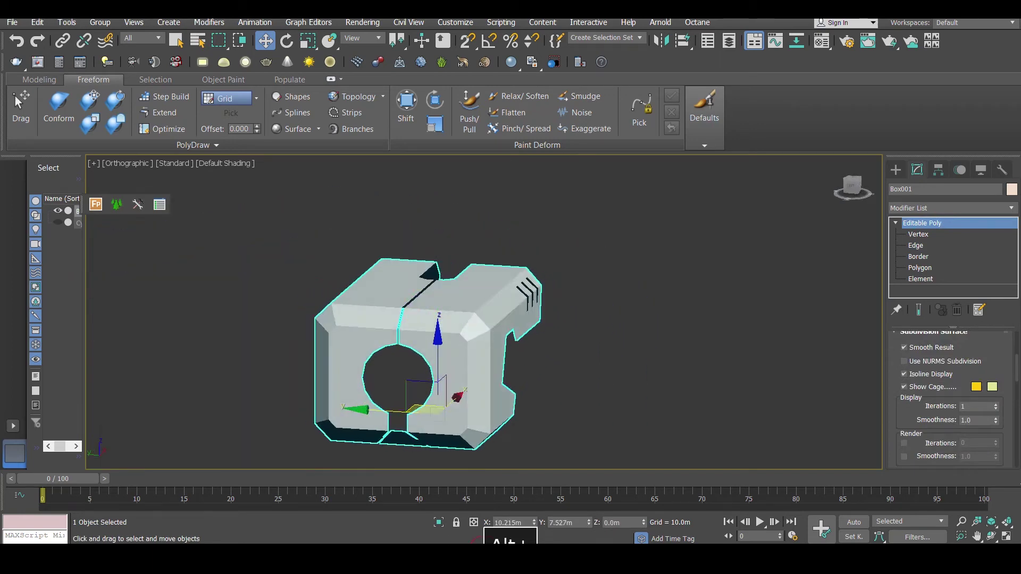
key(alt+Tab)
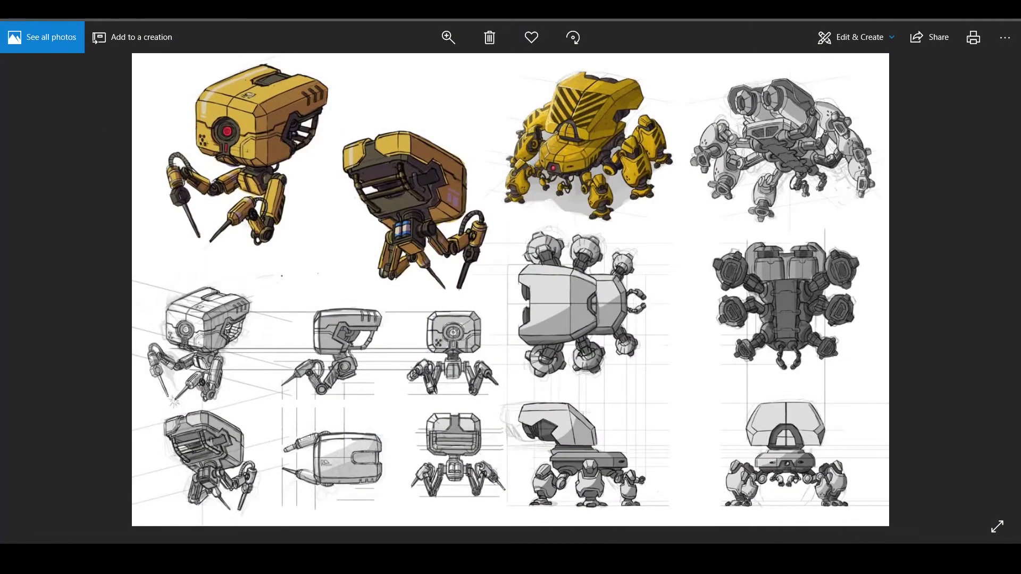
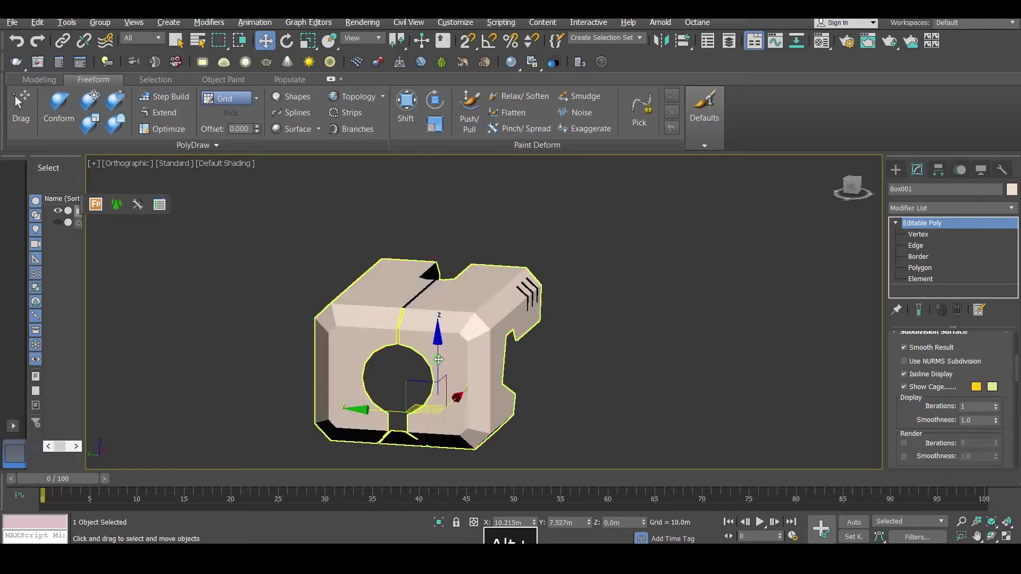
Step: Cut new edges on the front face from the central panel gap around the upper part of the round opening to its mid-height
scroll(502, 329, up, 3)
key(F4)
middle_drag(528, 335, 550, 303)
click(916, 246)
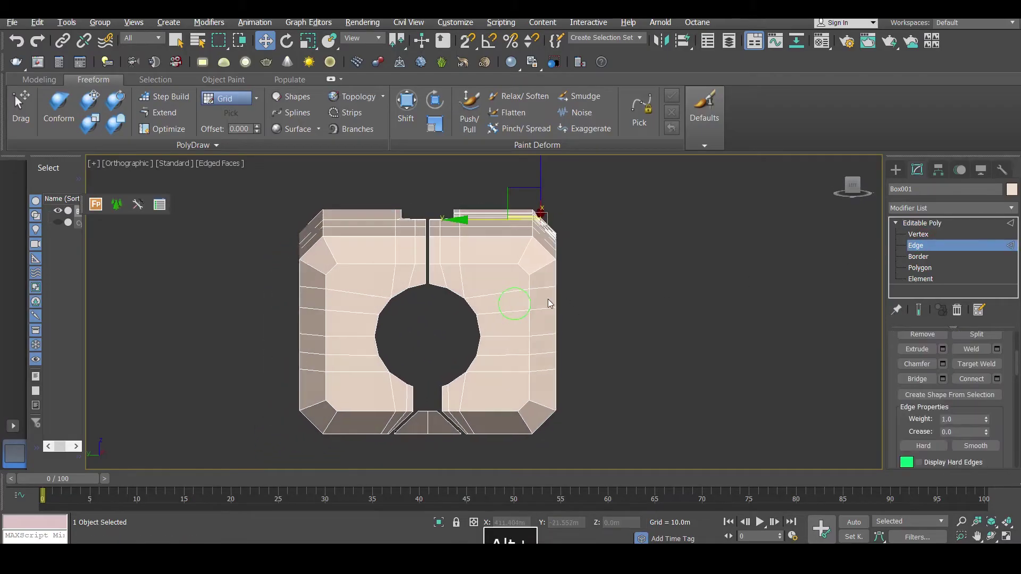
click(939, 234)
drag(1016, 364, 1008, 427)
click(975, 382)
scroll(476, 294, up, 3)
click(383, 250)
click(411, 254)
click(448, 261)
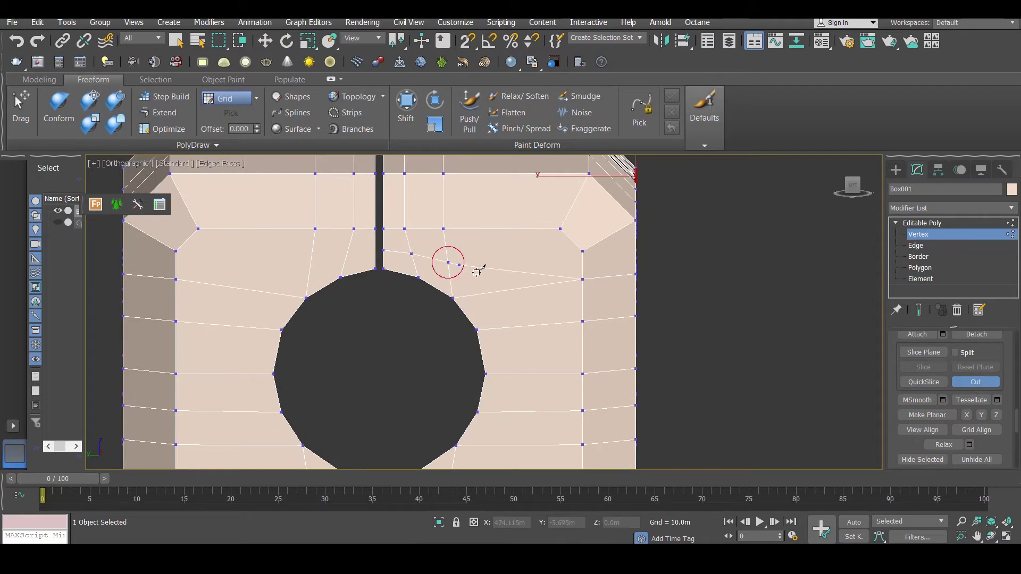
click(512, 288)
click(527, 326)
click(529, 373)
Step: Continue the cut around the lower part of the round opening to the side of the narrow notch beneath it
middle_drag(529, 365, 543, 263)
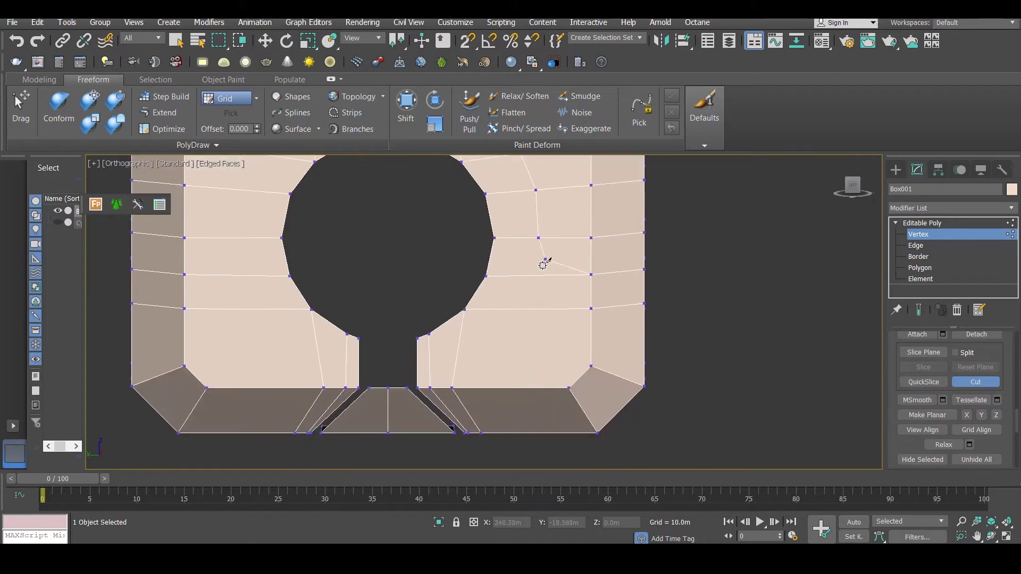
click(537, 275)
click(534, 309)
click(458, 355)
click(419, 361)
scroll(458, 321, down, 2)
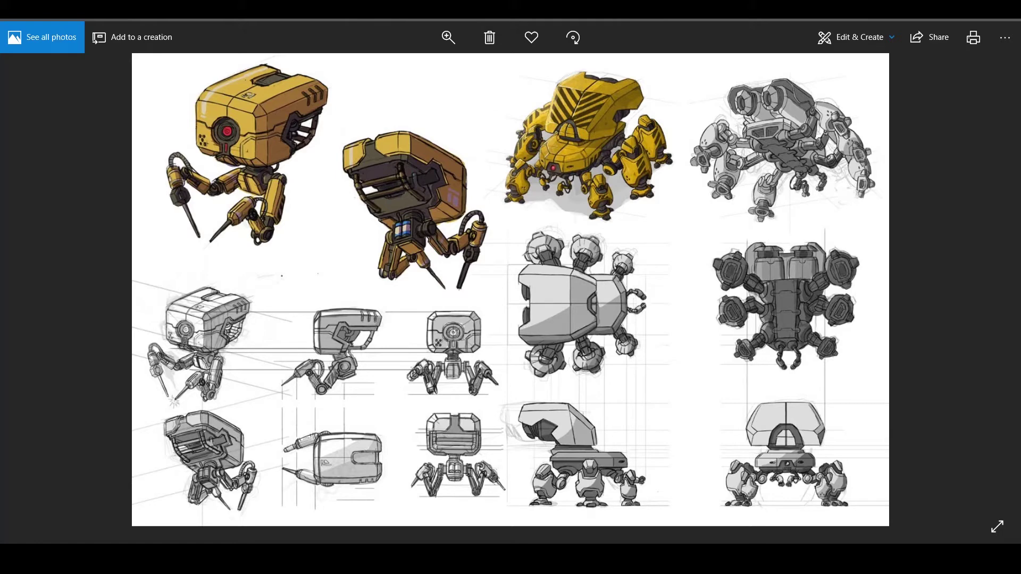
Step: Select the edges running front to back just behind the front bevel and connect them with a new edge line around the body
key(alt+Tab)
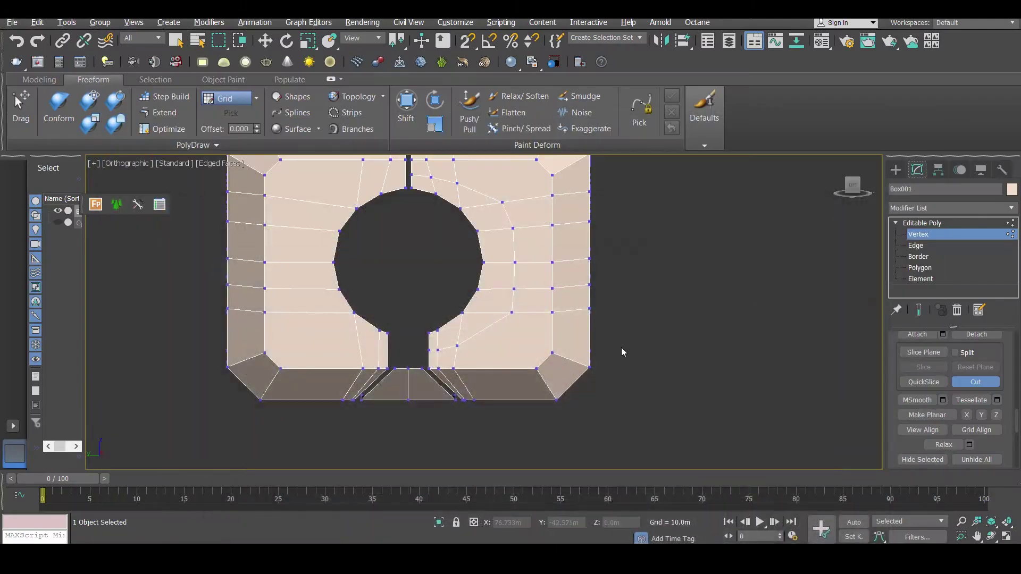
alt+middle_drag(621, 346, 444, 345)
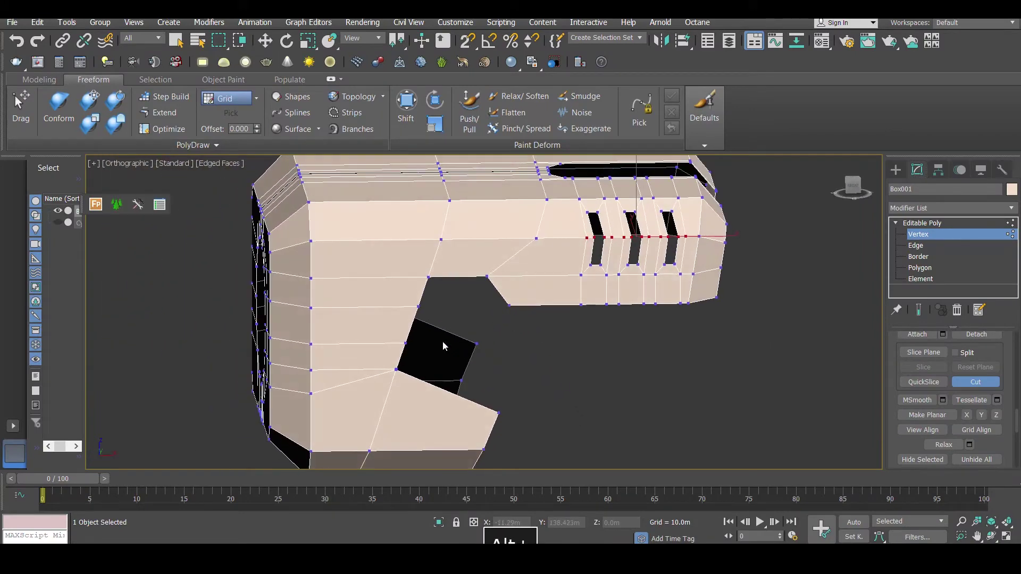
click(915, 245)
key(w)
scroll(367, 274, down, 5)
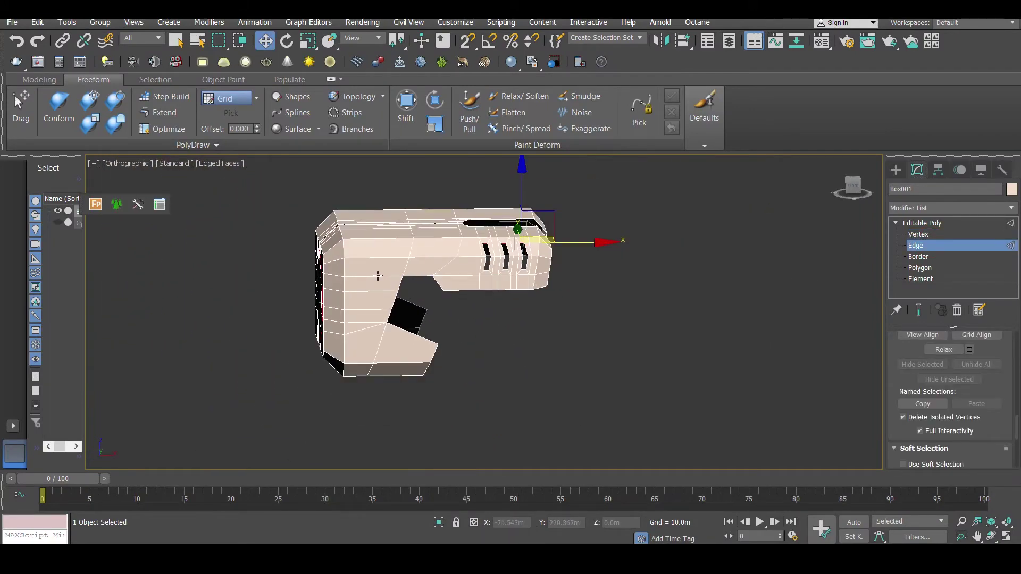
key(F3)
drag(358, 201, 352, 394)
right_click(362, 269)
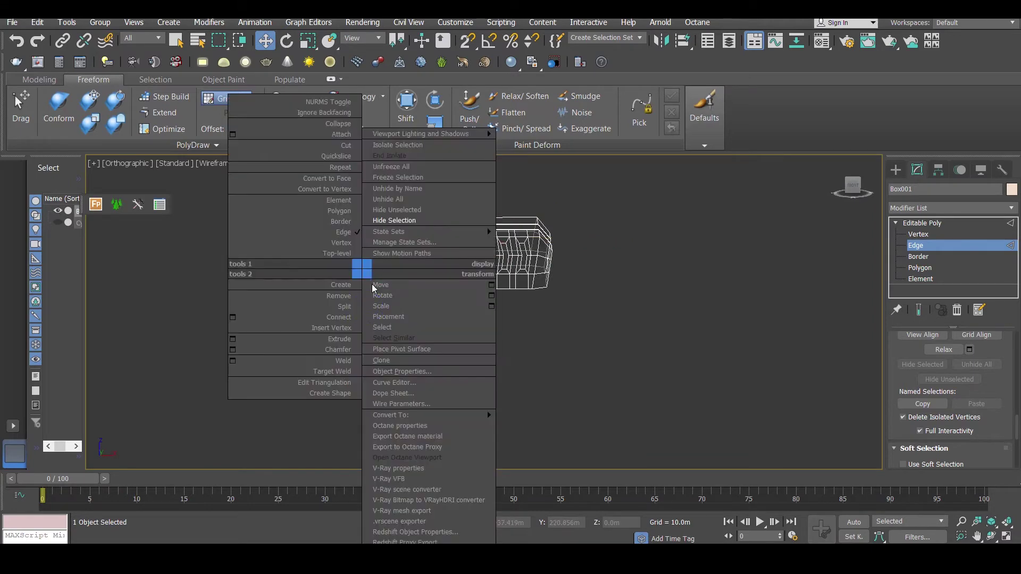
click(348, 318)
key(F3)
scroll(394, 301, up, 2)
alt+middle_drag(372, 316, 448, 314)
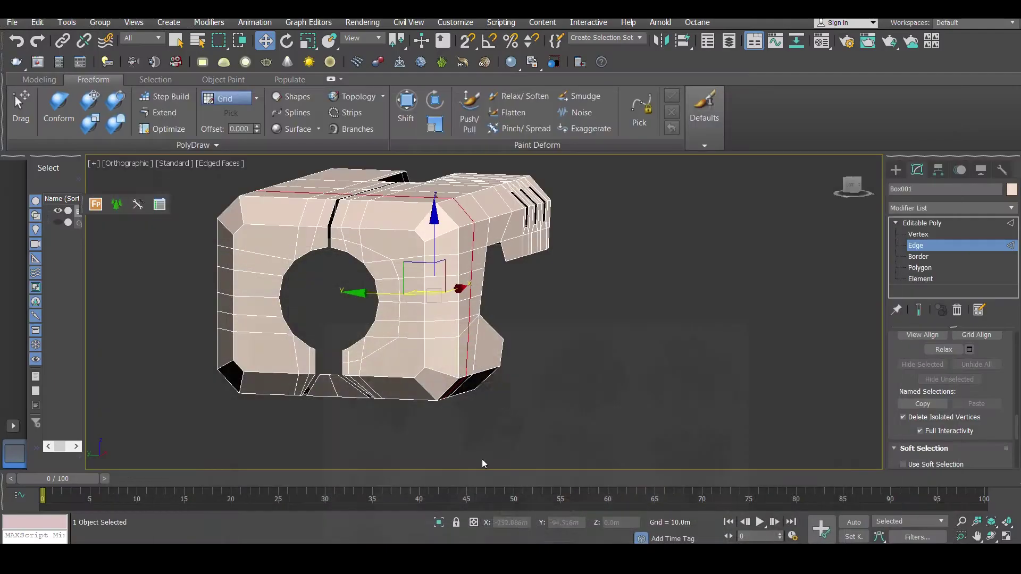
alt+middle_drag(505, 346, 607, 354)
click(917, 235)
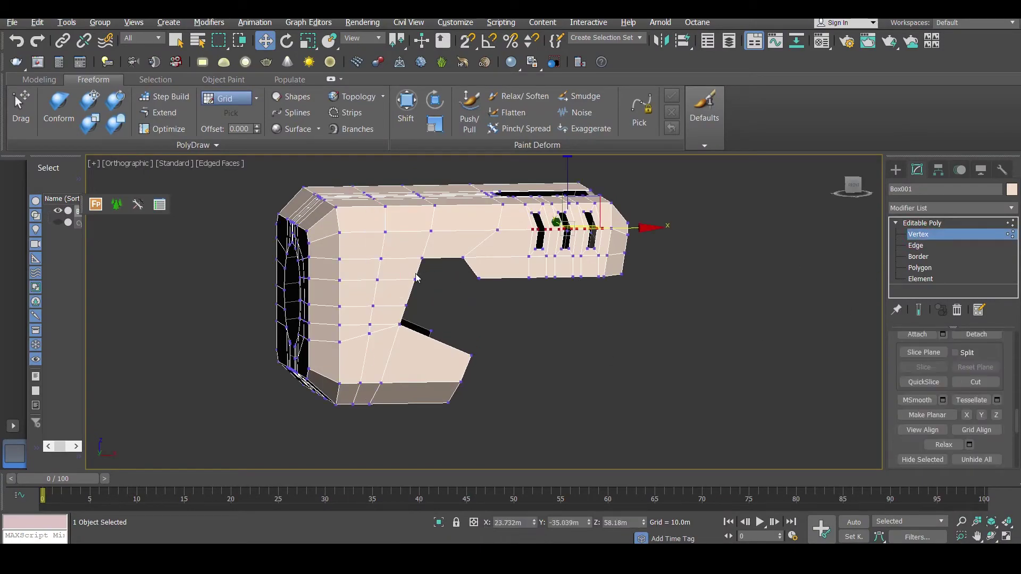
key(z)
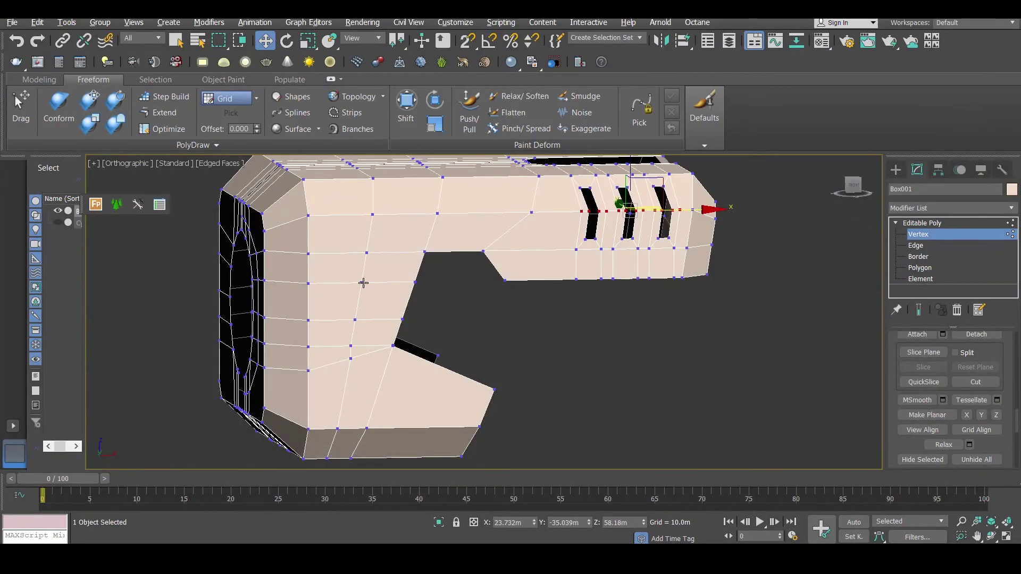
click(354, 280)
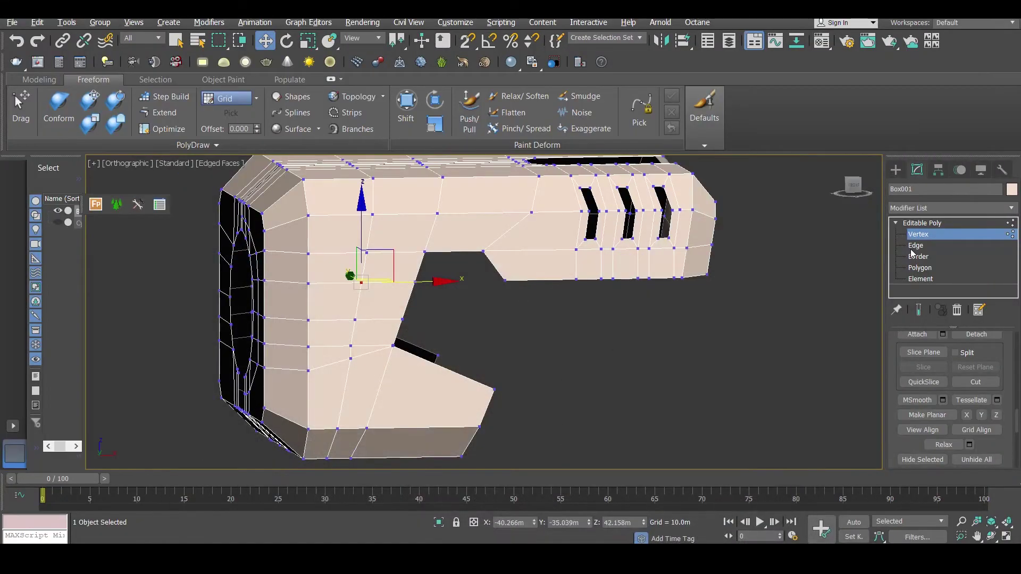
click(915, 245)
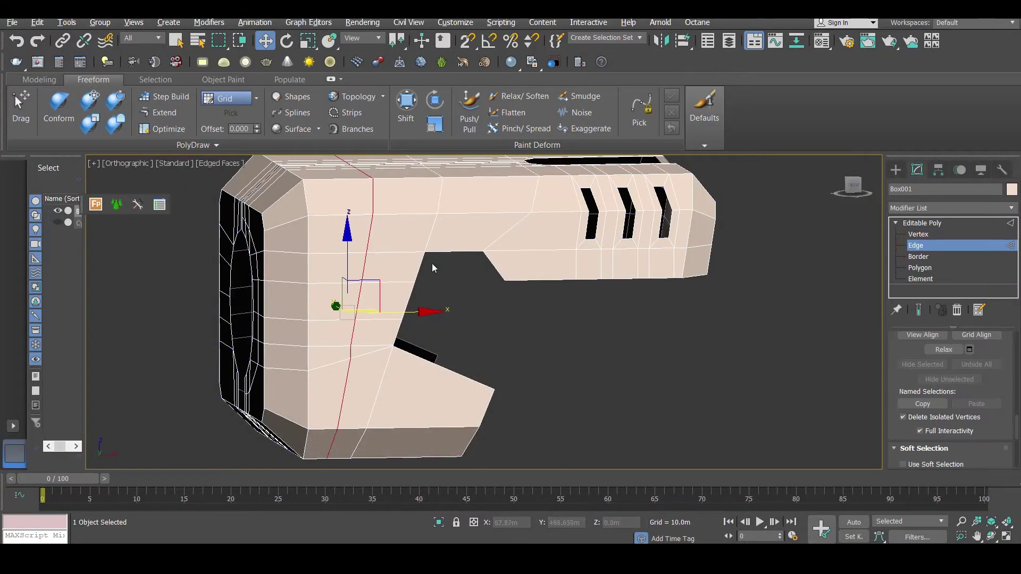
Step: Select the full edge loop running around the body just behind the front bevel and chamfer it into two parallel edge lines
scroll(991, 368, down, 4)
key(z)
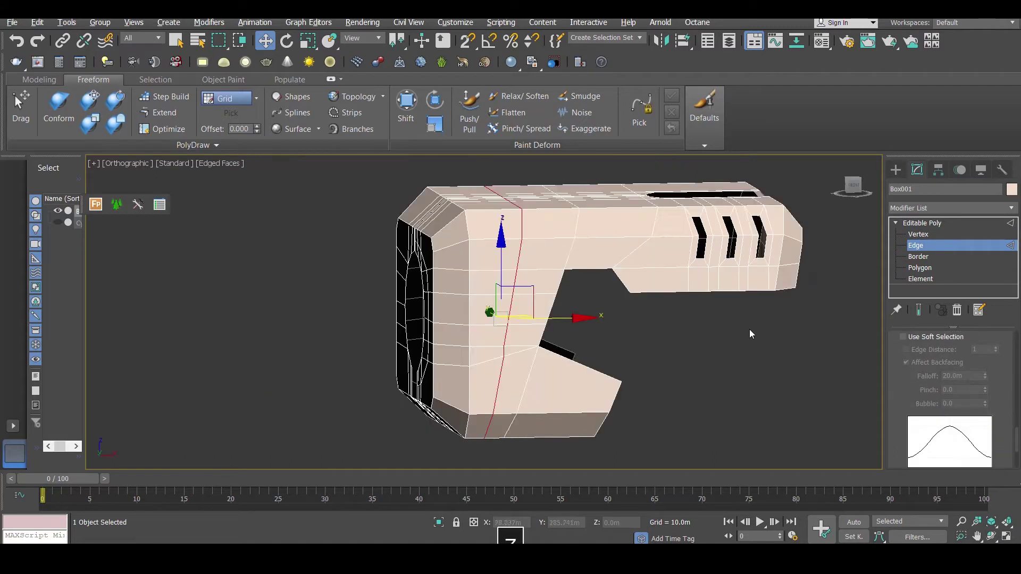
click(518, 251)
scroll(1003, 373, down, 5)
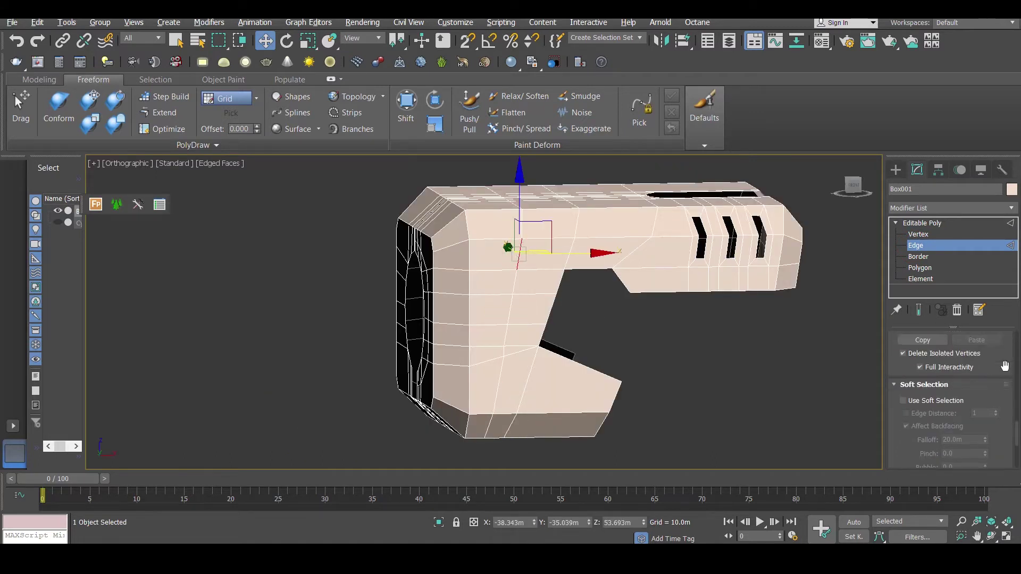
scroll(1003, 383, up, 8)
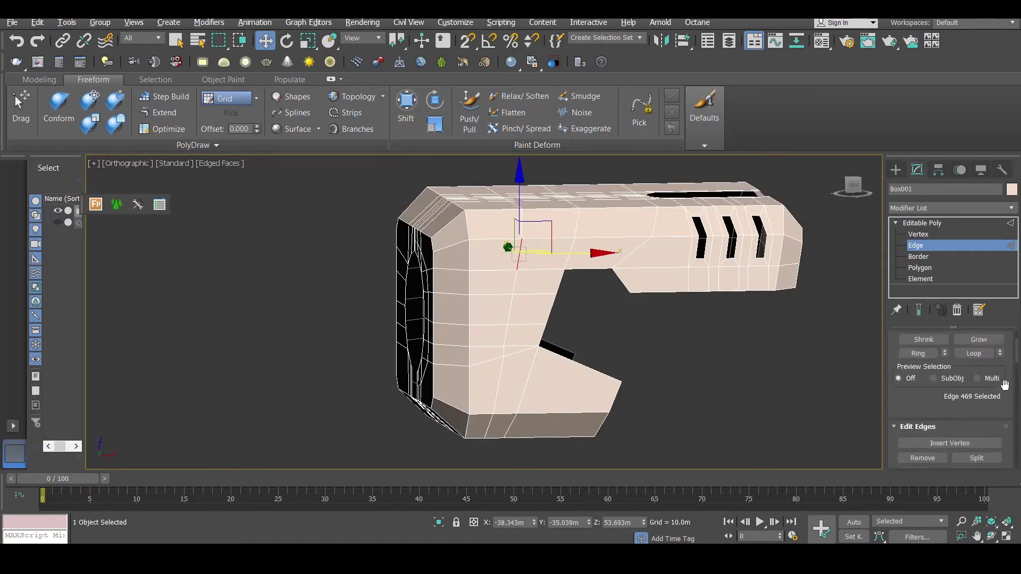
click(991, 358)
scroll(1007, 363, down, 5)
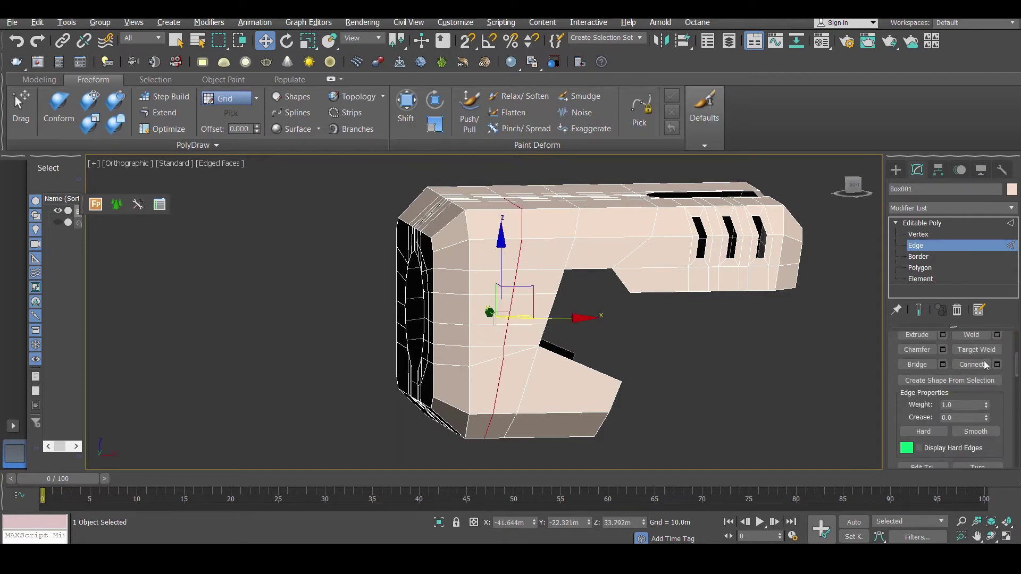
click(943, 350)
drag(490, 338, 489, 340)
click(491, 432)
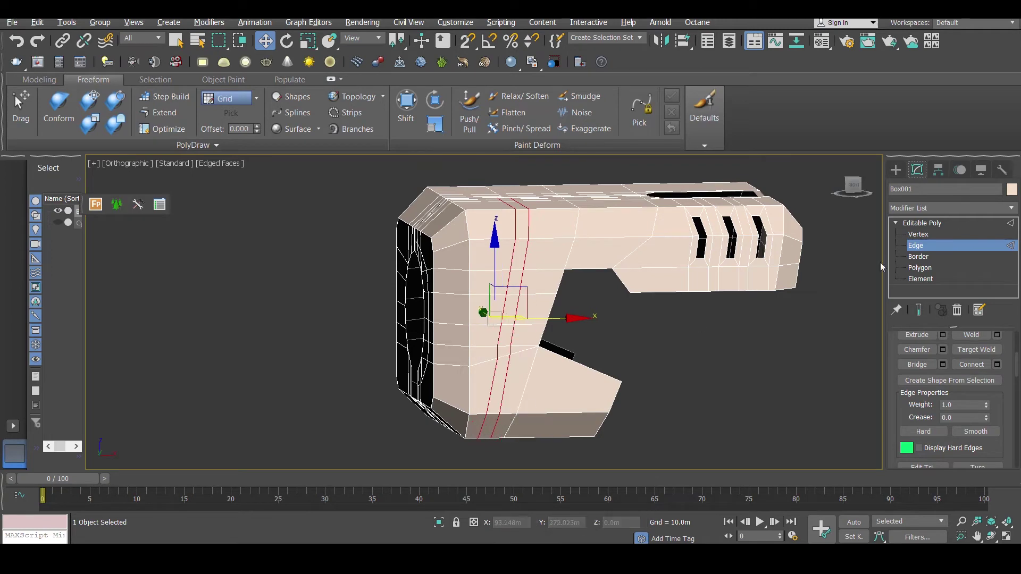
Step: Select the mid-height side vertices on the front bevel edge and the front chamfered line, and lower both to about Z 39.1 m
click(949, 234)
click(505, 291)
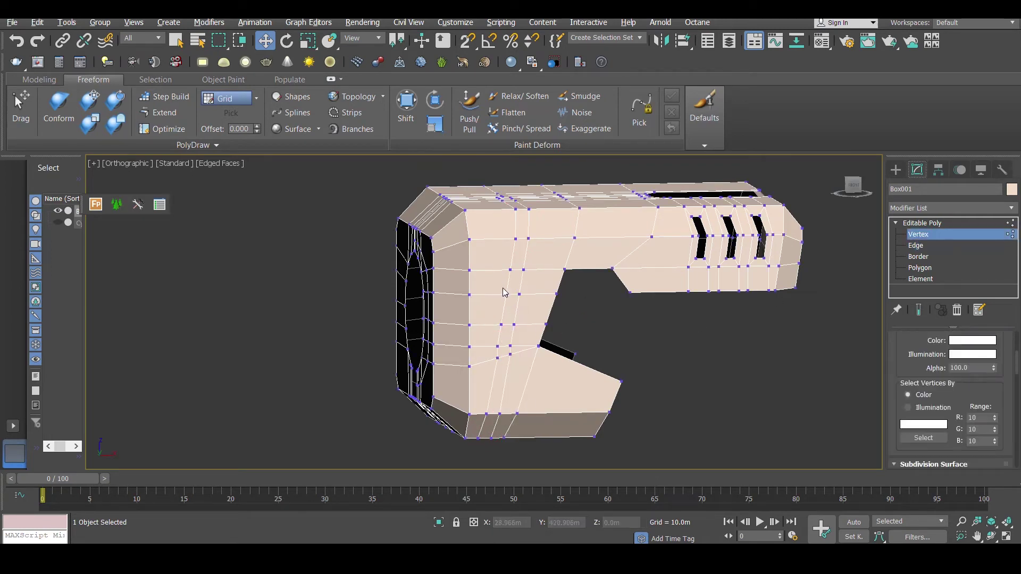
click(502, 293)
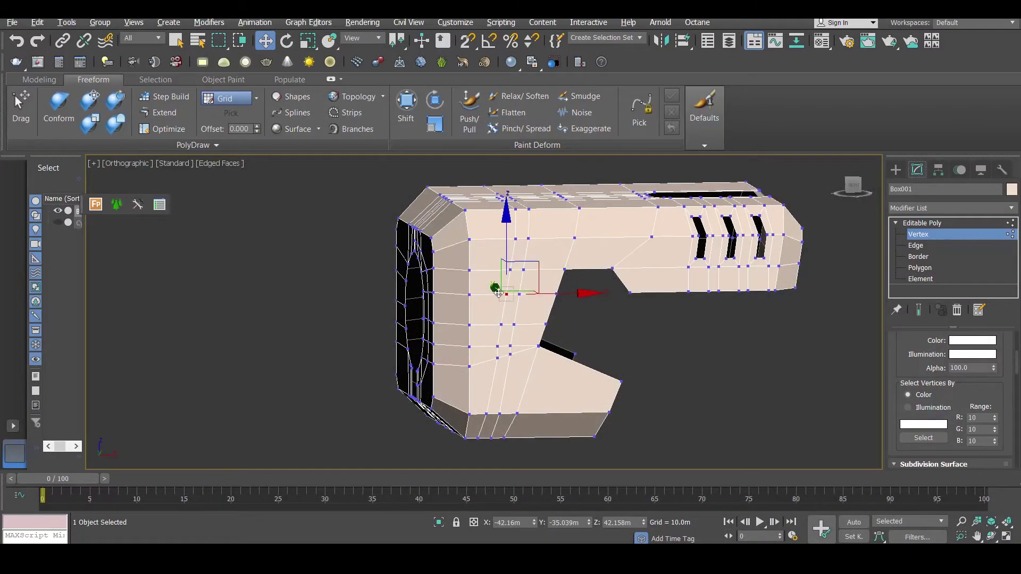
ctrl+click(469, 294)
drag(492, 263, 493, 266)
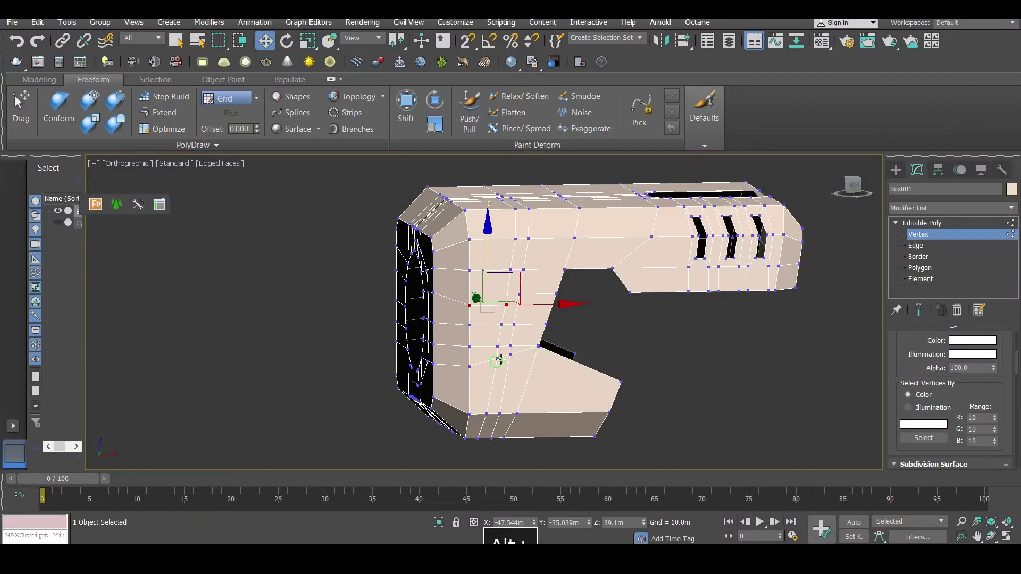
Step: Lower the vertices of the horizontal edge line at the body's front corner to about Z 38.5 m
alt+middle_drag(498, 362, 478, 327)
ctrl+click(441, 305)
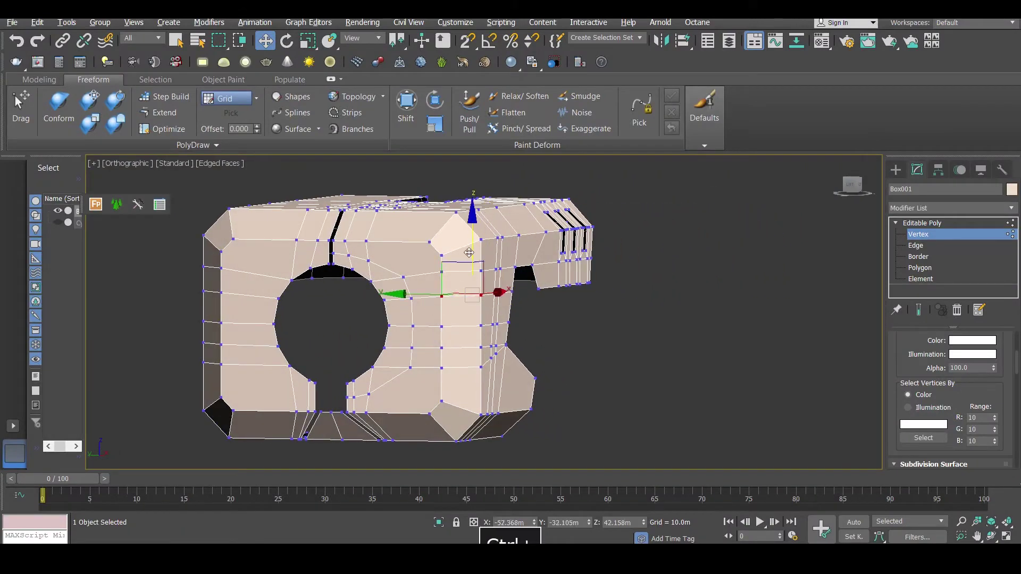
drag(469, 261, 468, 265)
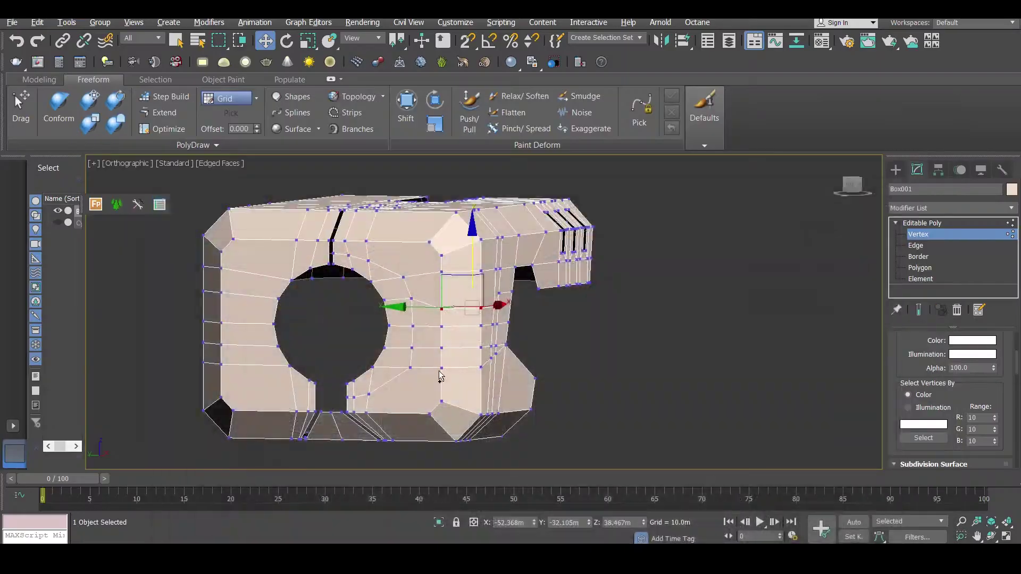
ctrl+click(458, 241)
drag(457, 241, 452, 312)
alt+middle_drag(429, 344, 554, 314)
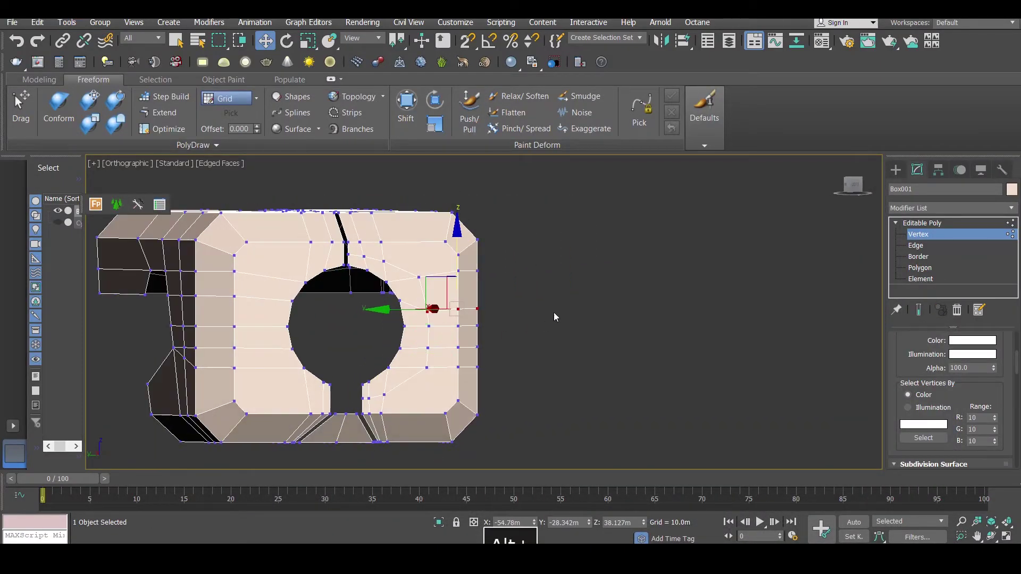
Step: Raise the vertex beside the round hole to about Z 38.49 m, level with the corner's horizontal edge line
scroll(552, 314, up, 4)
click(533, 320)
click(301, 311)
drag(303, 278, 300, 270)
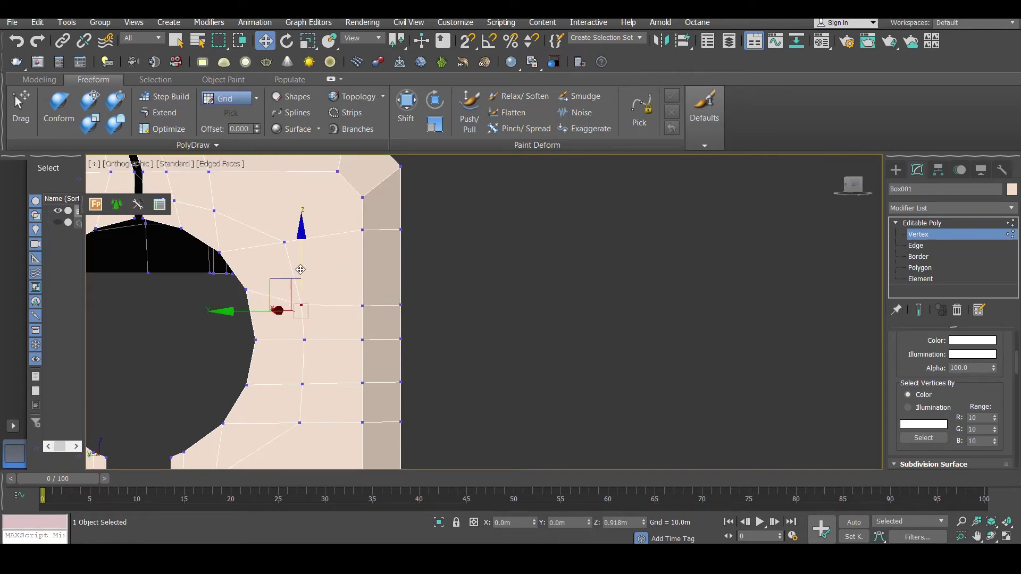
alt+middle_drag(302, 271, 299, 282)
drag(301, 267, 297, 267)
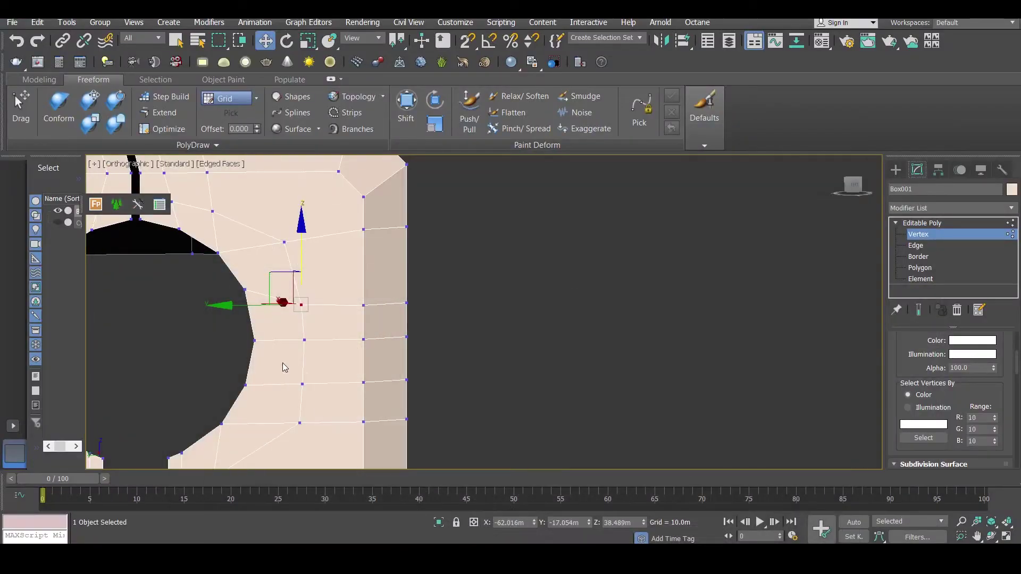
Step: Cut a new edge line around the round hole's rim, from the upper slot down along the side nearest the corner
middle_drag(275, 342, 333, 326)
drag(1016, 357, 1004, 425)
click(975, 451)
right_click(363, 307)
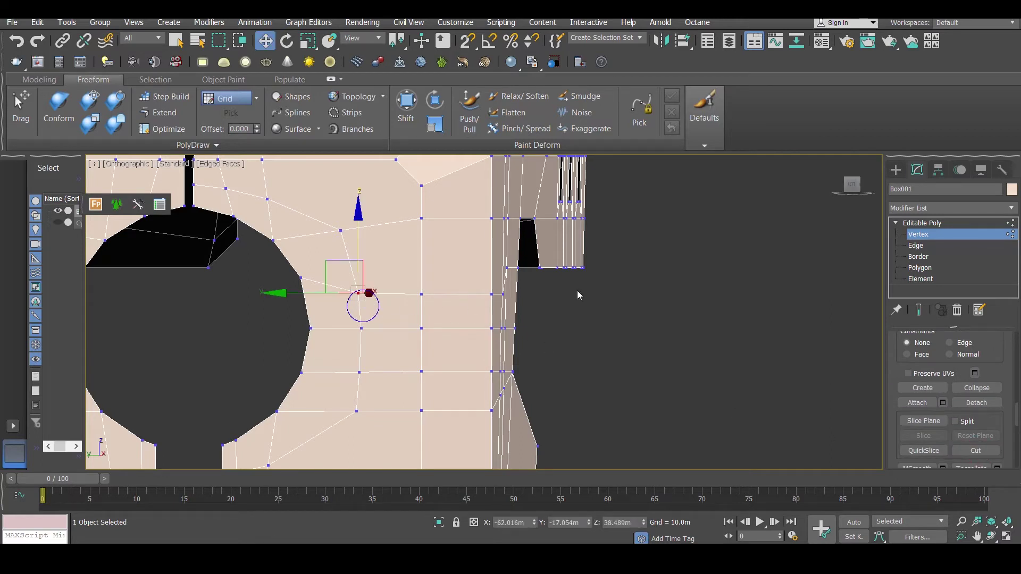
click(976, 451)
middle_drag(265, 219, 291, 230)
click(220, 204)
click(255, 213)
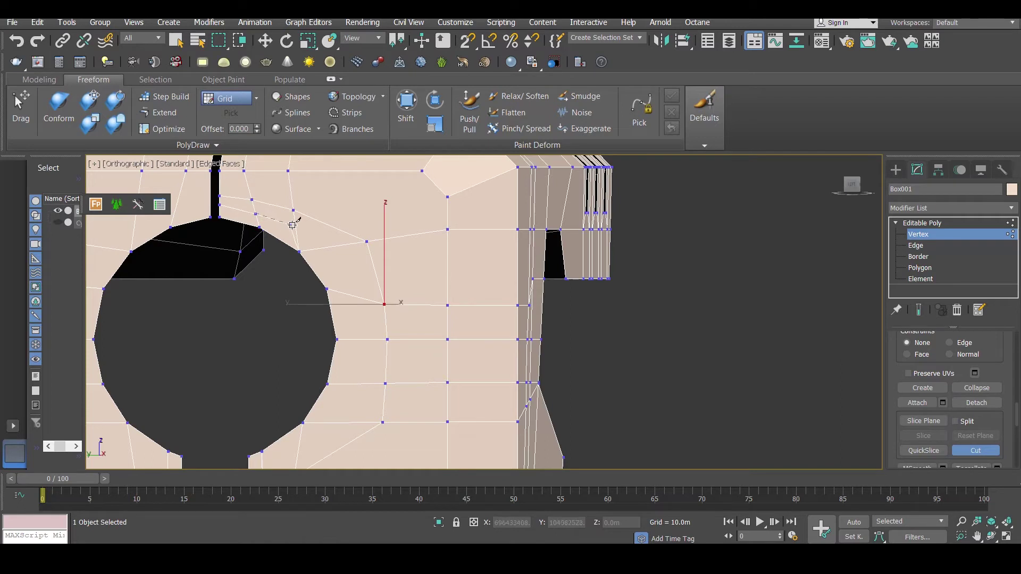
click(294, 226)
click(337, 246)
click(354, 295)
click(359, 336)
click(358, 385)
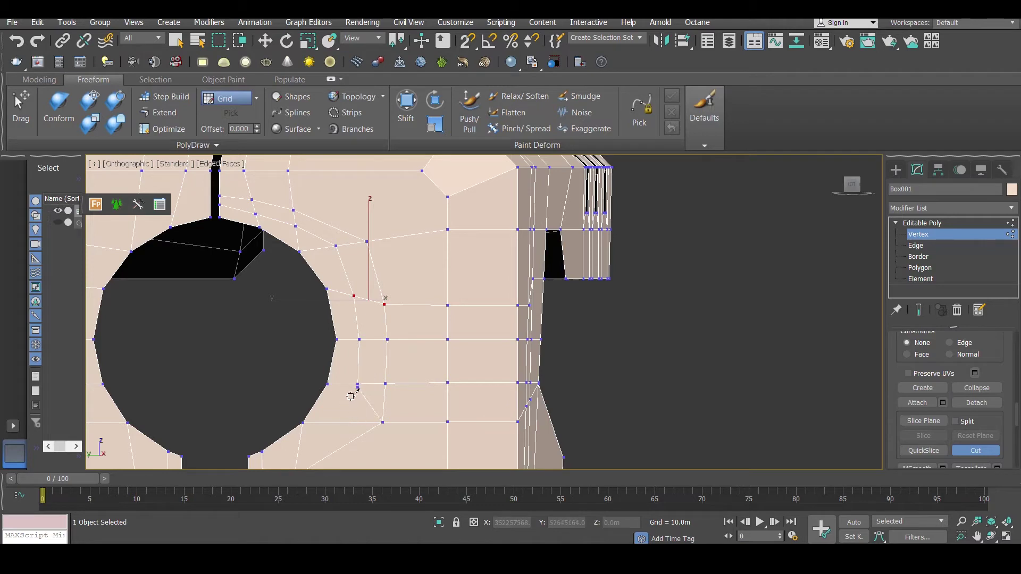
Step: Redo the last cut point and continue the edge line around the hole's lower curve to the edge of the lower slot
key(ctrl+z)
click(359, 339)
scroll(353, 392, up, 5)
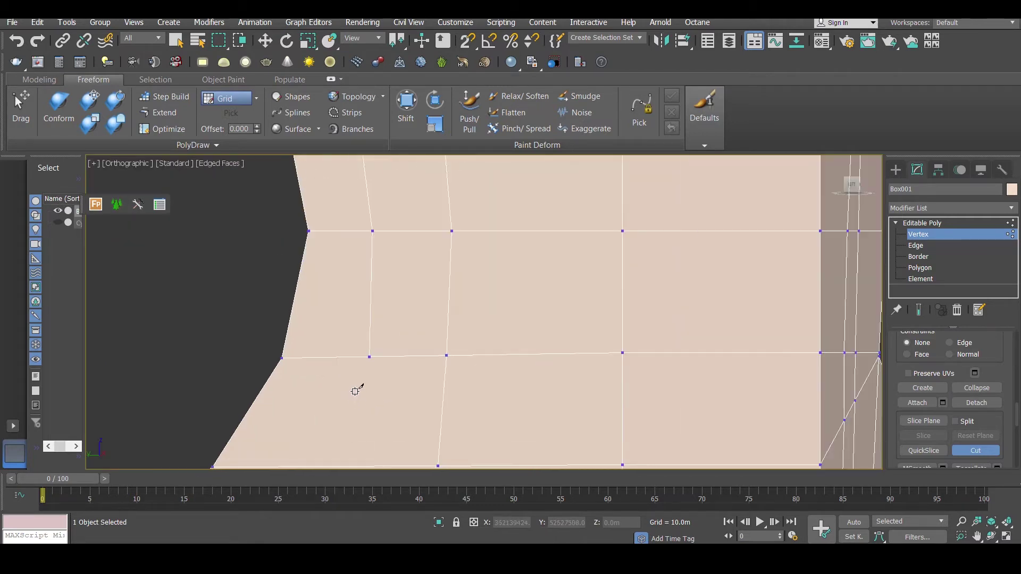
scroll(399, 296, down, 5)
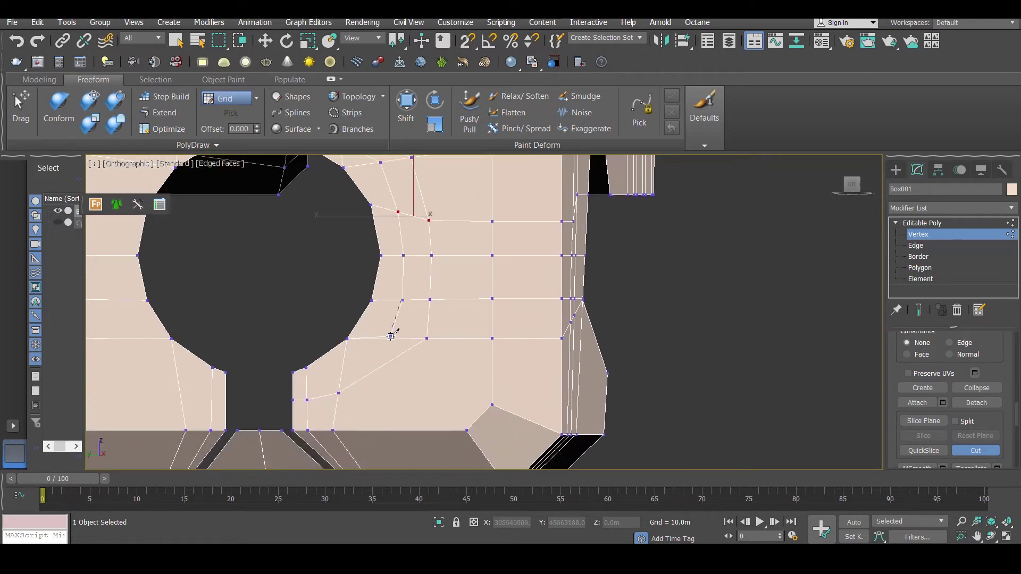
click(386, 338)
click(343, 364)
click(306, 386)
click(292, 386)
middle_drag(411, 272, 412, 286)
right_click(421, 264)
Step: Cut a stepped edge from the vertex beside the hole, diagonally across the new edge line, to the hole's rim
middle_drag(318, 261, 332, 307)
click(333, 307)
click(411, 273)
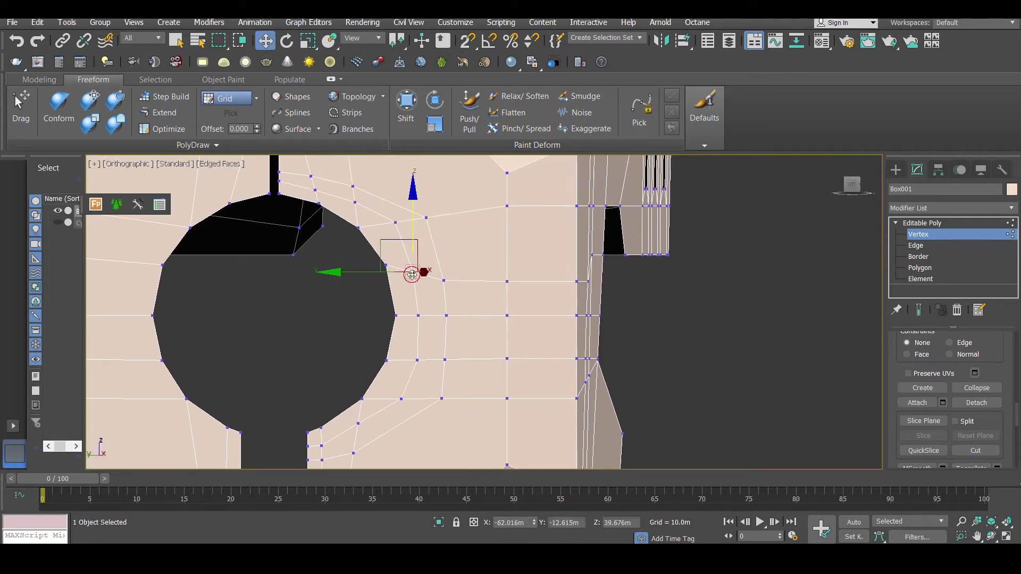
click(975, 451)
click(443, 280)
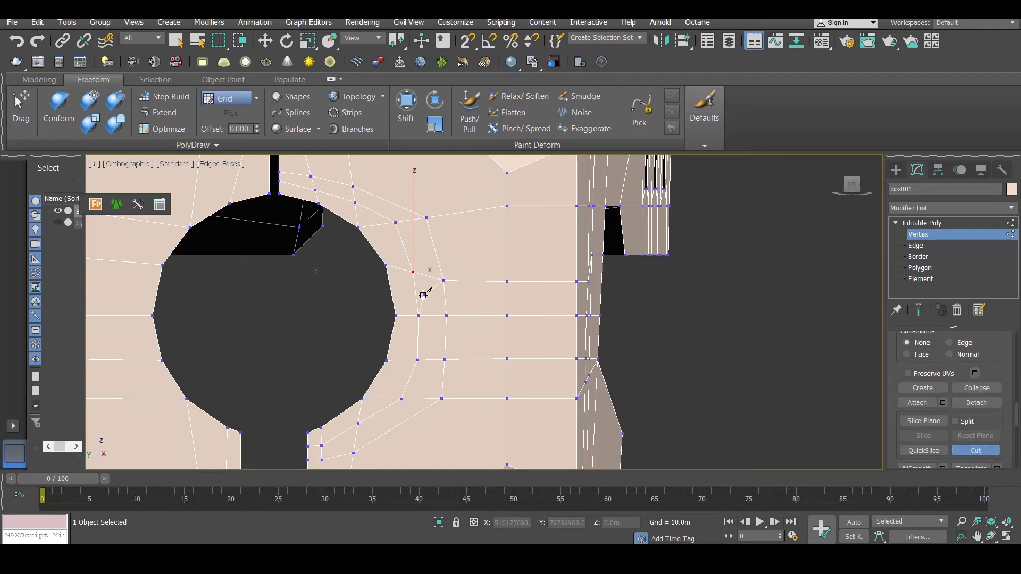
click(417, 298)
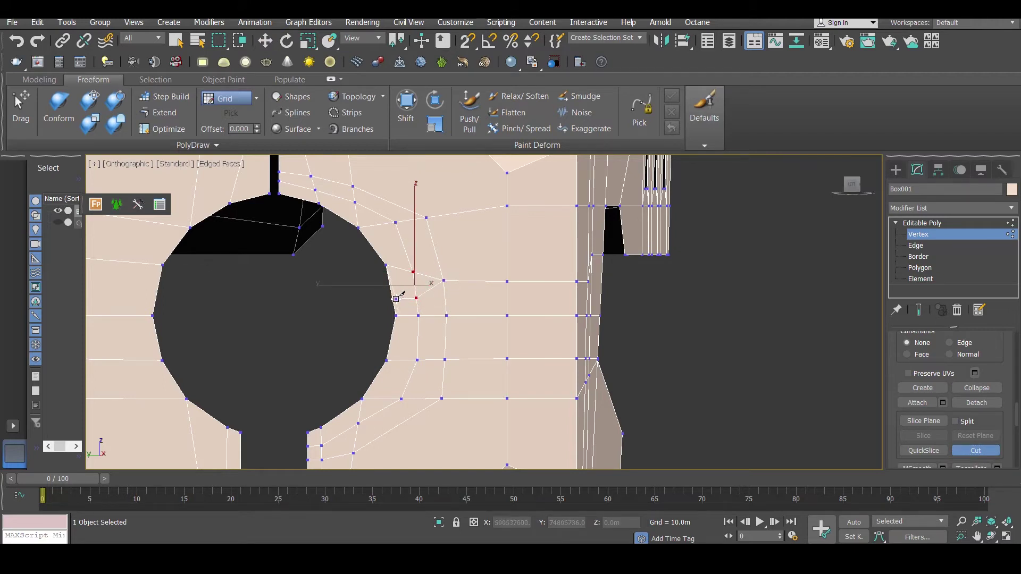
click(392, 299)
right_click(445, 289)
scroll(471, 291, down, 3)
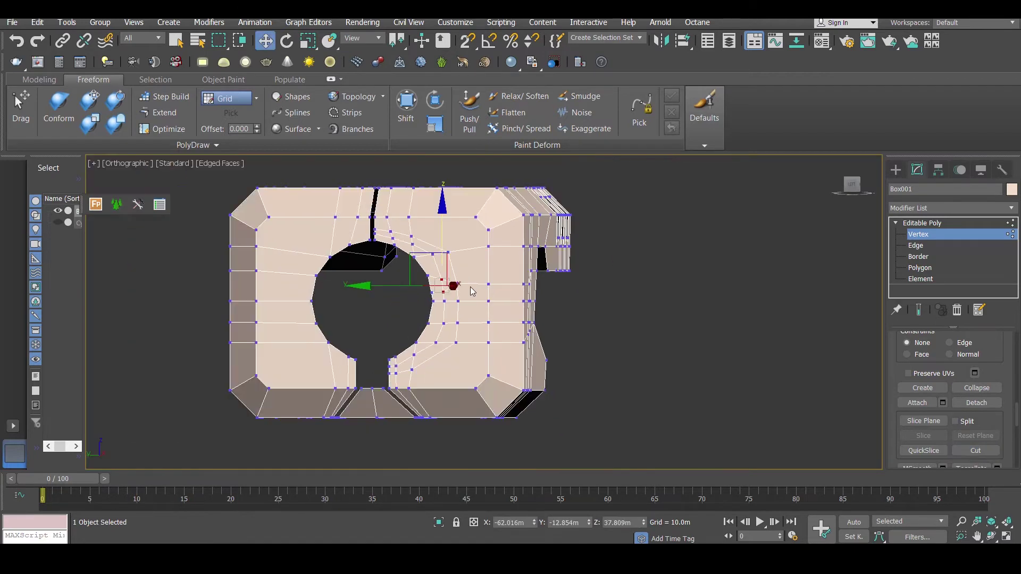
Step: Move the new rim vertex slightly along Y so it follows the round hole's curve
alt+middle_drag(492, 290, 495, 297)
scroll(464, 301, up, 5)
click(409, 299)
click(370, 281)
drag(329, 279, 334, 279)
click(411, 279)
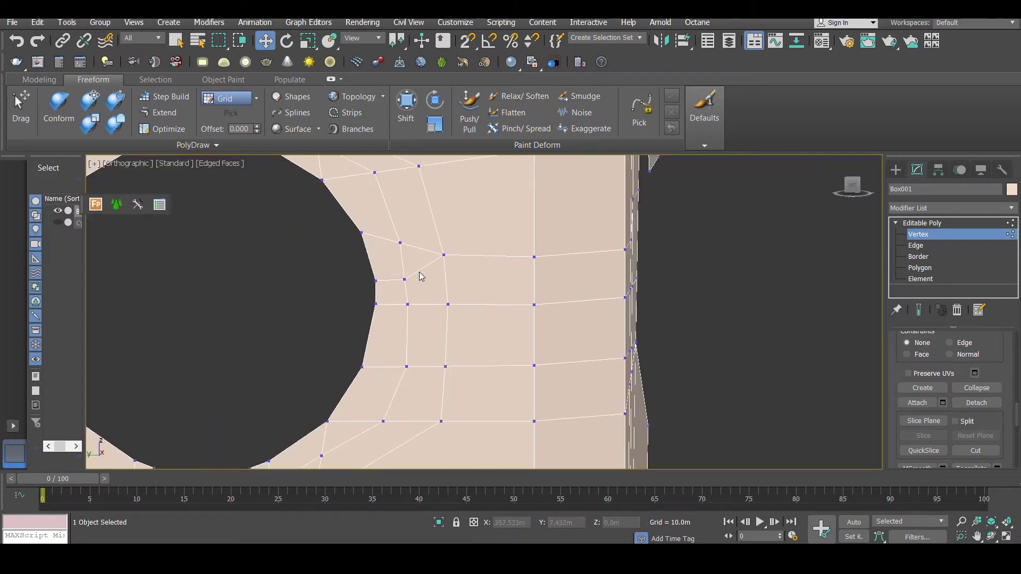
click(376, 278)
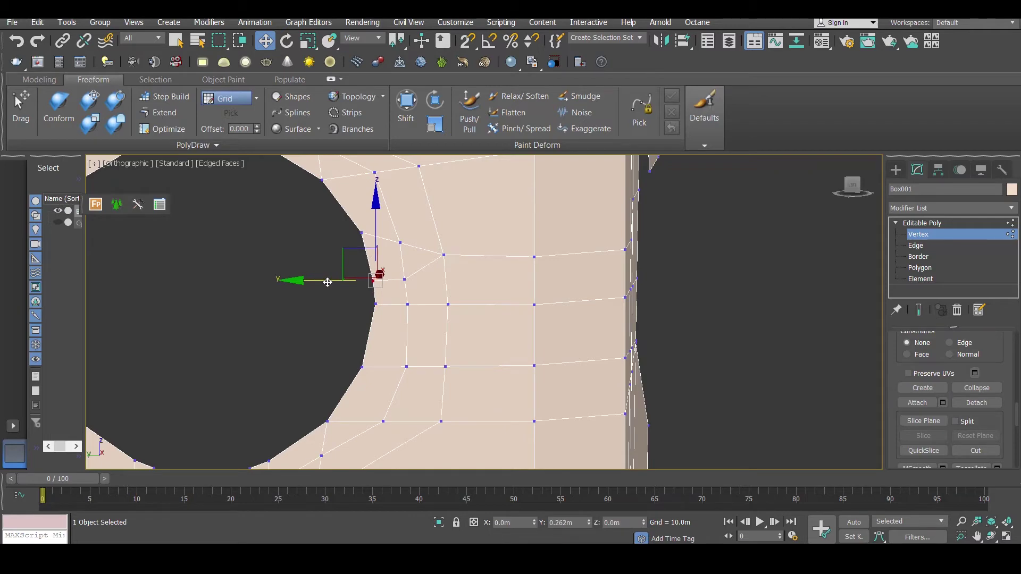
Step: Select the polygon strip running from the side notch around the front corner to the round hole
scroll(389, 269, down, 3)
alt+middle_drag(491, 265, 691, 266)
click(952, 267)
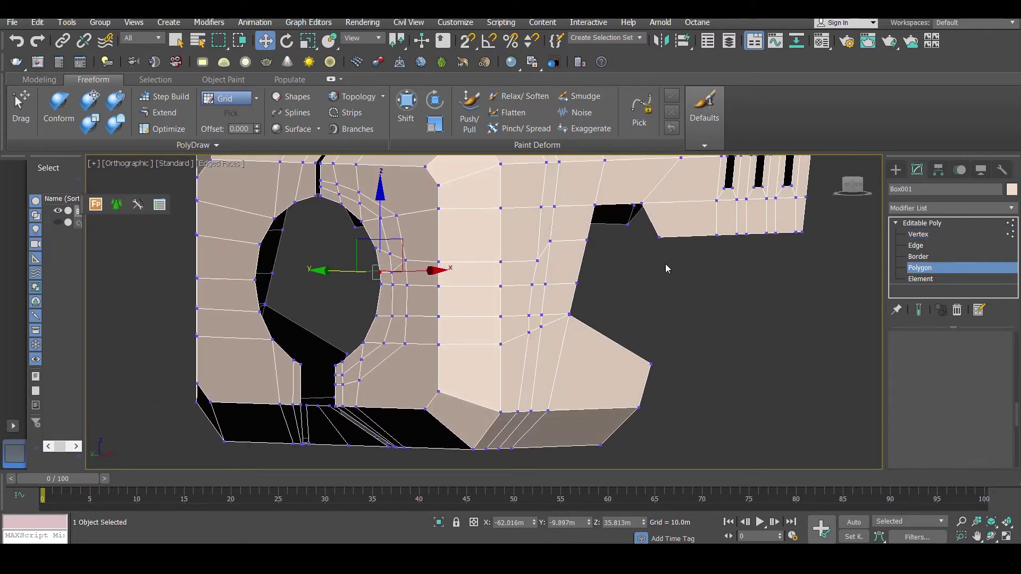
click(556, 255)
ctrl+click(540, 270)
ctrl+click(514, 273)
ctrl+click(457, 271)
ctrl+click(404, 278)
ctrl+click(388, 280)
ctrl+click(418, 280)
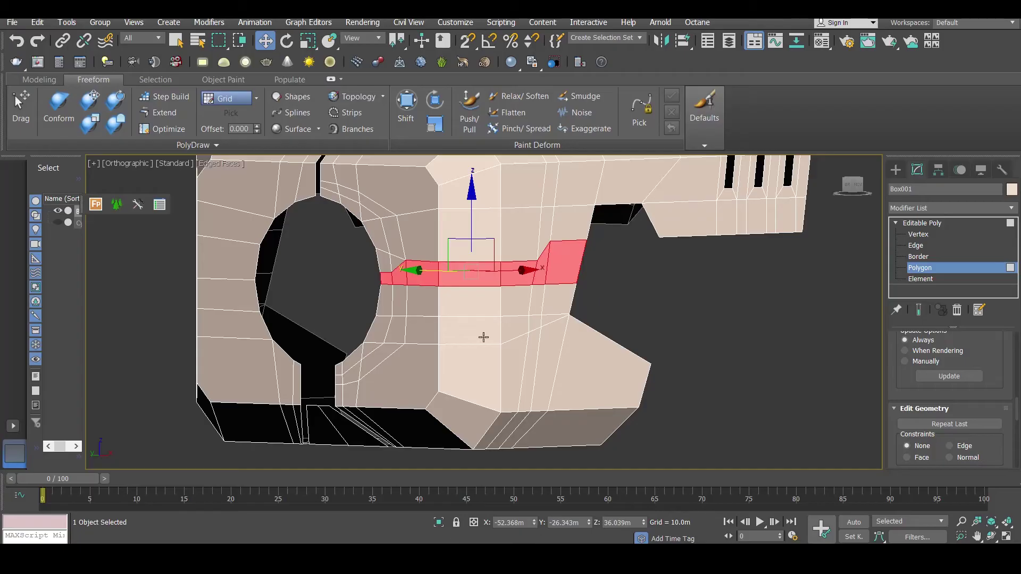
Step: Select the full stepped edge line along the strip's upper side, from the notch to the round hole
click(917, 245)
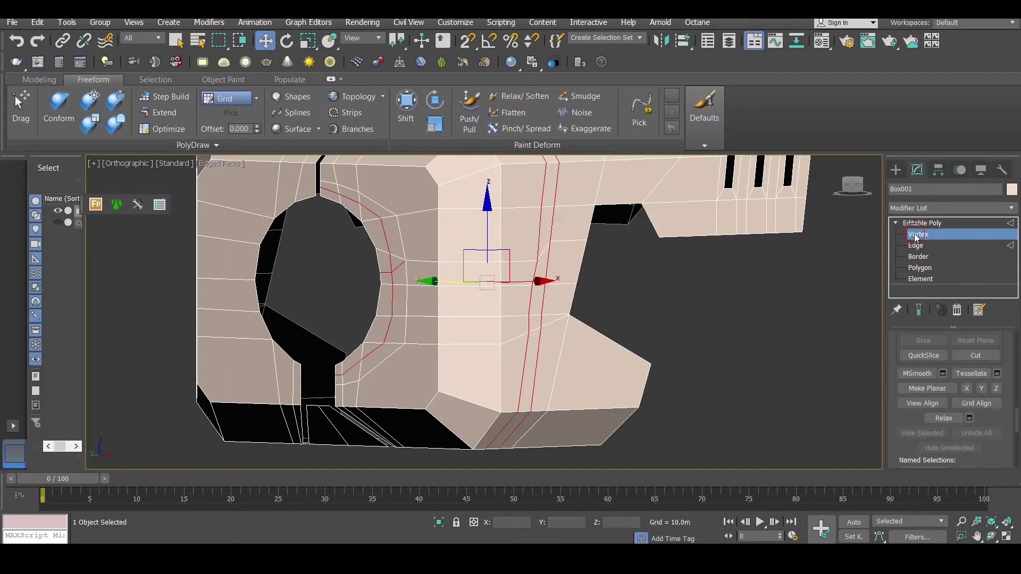
click(918, 235)
click(915, 246)
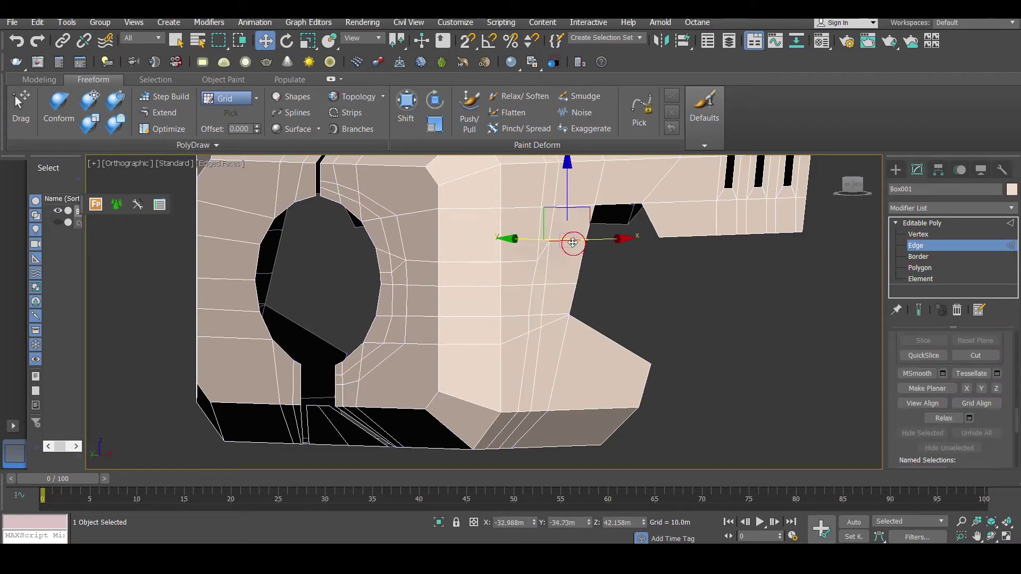
key(ctrl+z)
drag(1019, 428, 1012, 343)
click(974, 424)
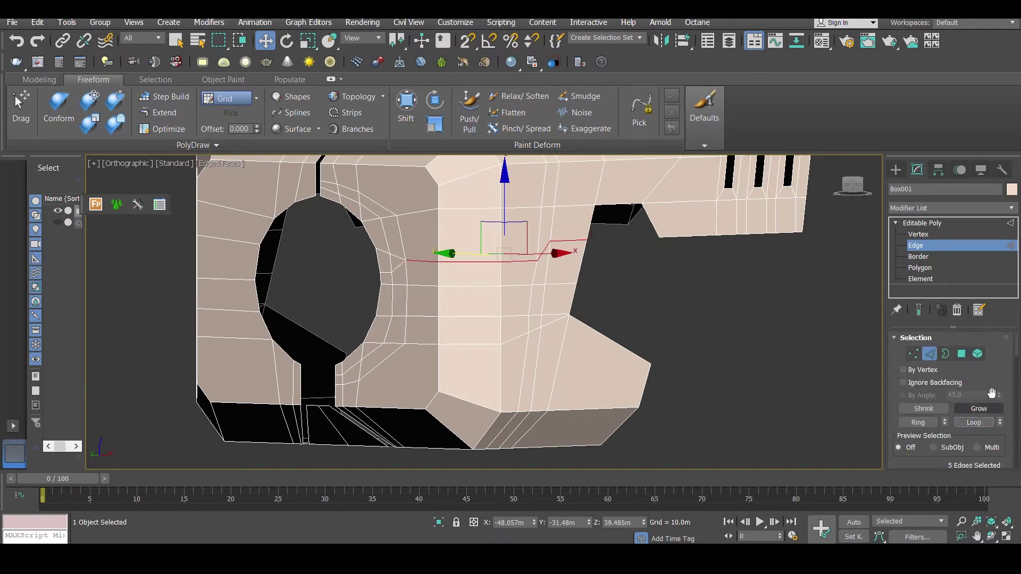
ctrl+click(397, 264)
ctrl+click(385, 271)
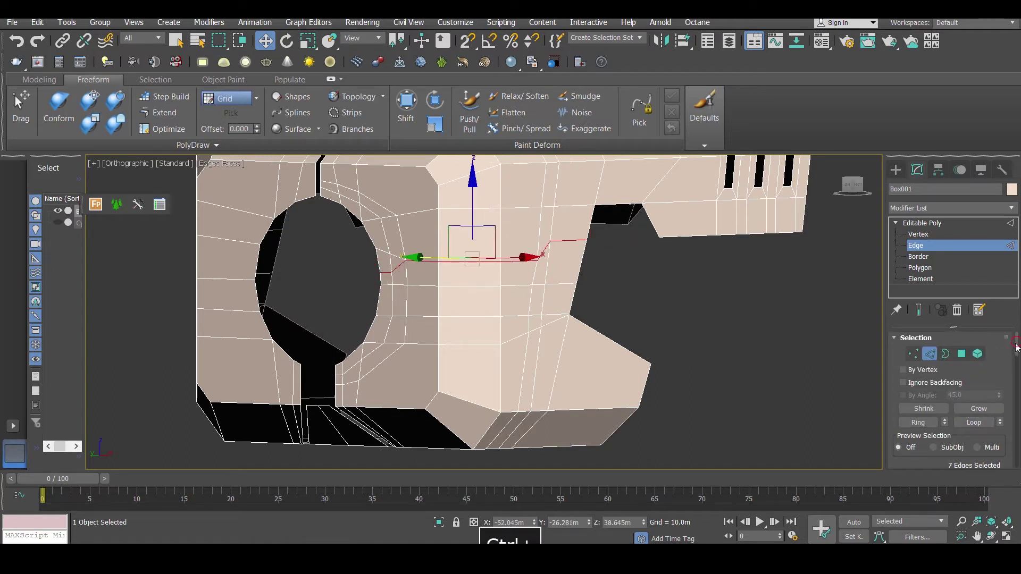
Step: Chamfer the selected edges by 0.383 m with 1 segment
drag(1016, 348, 1016, 372)
click(943, 382)
drag(495, 346, 491, 347)
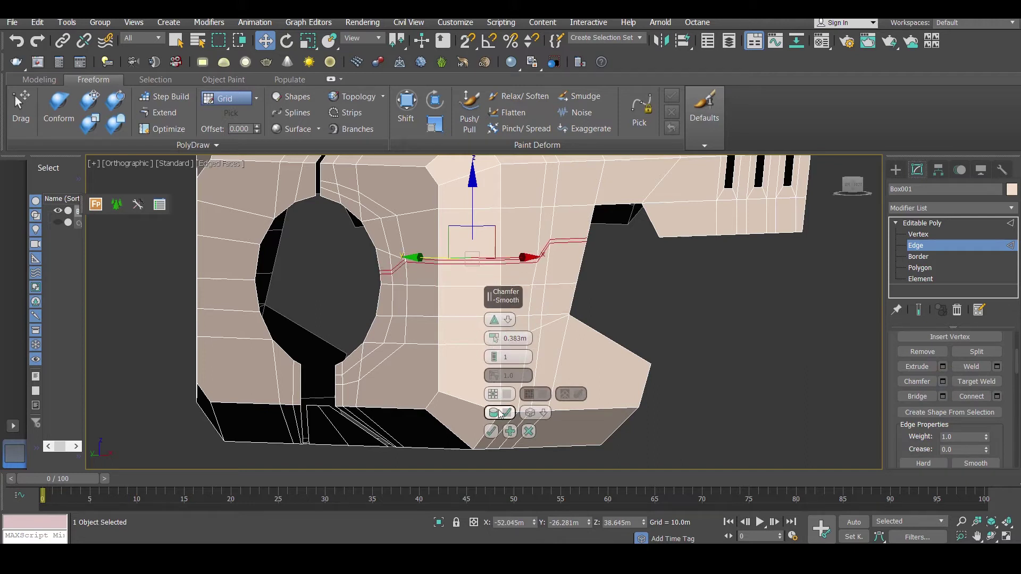
click(491, 431)
Step: Select the thin chamfered polygons between the notch and the round hole and delete them to open a panel gap
click(920, 267)
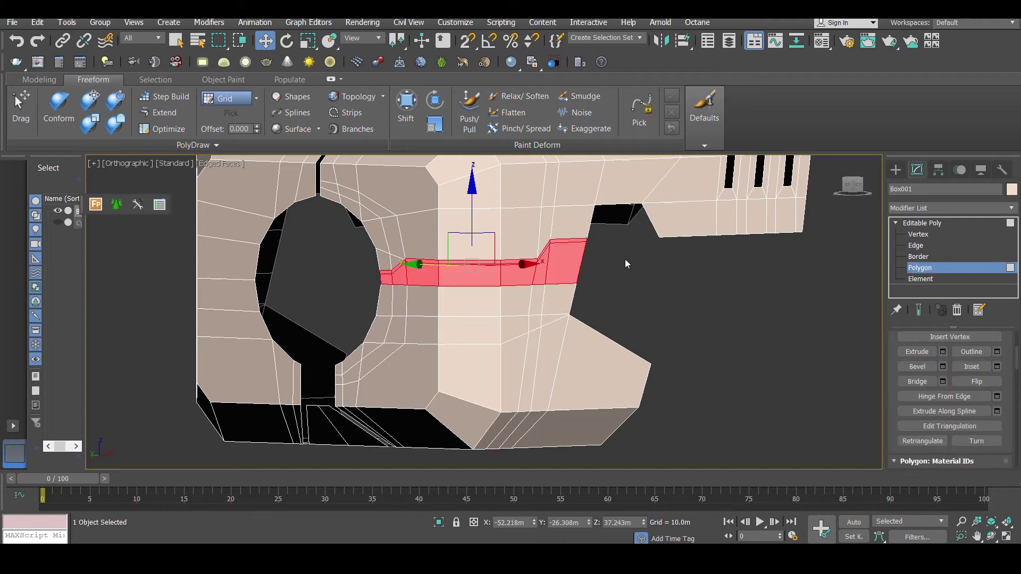
click(558, 241)
shift+click(539, 257)
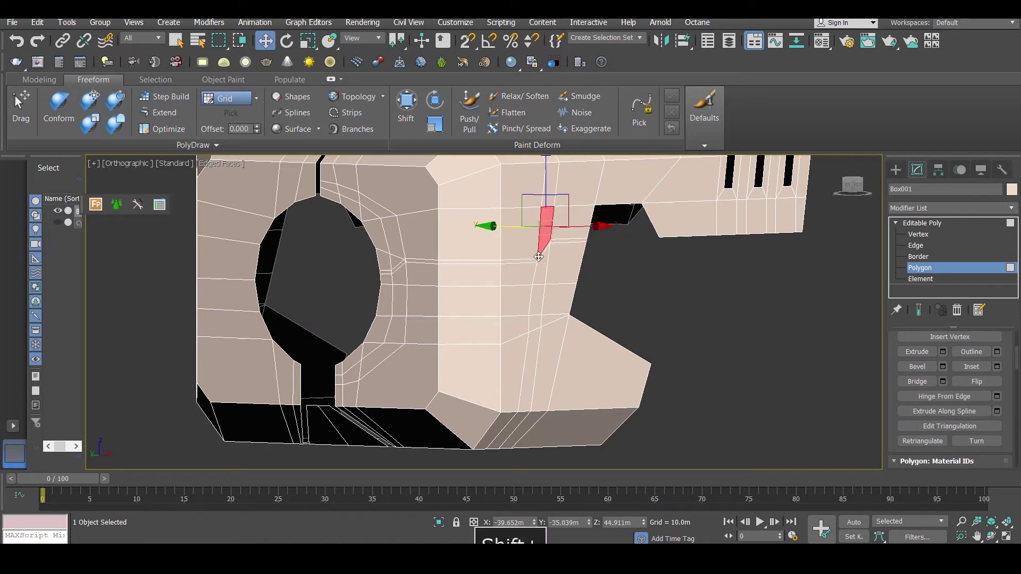
click(529, 259)
click(527, 263)
scroll(505, 263, up, 5)
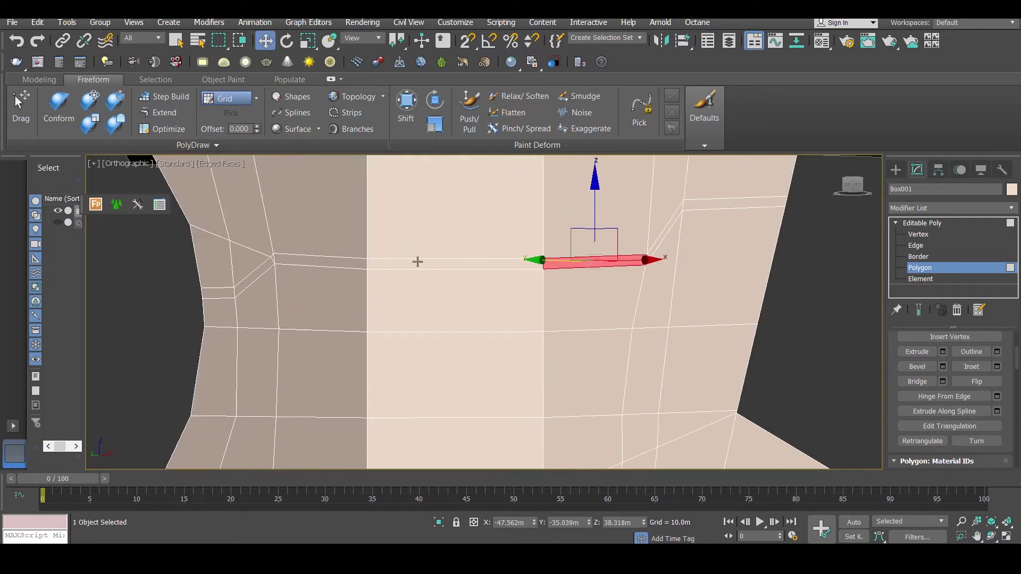
shift+click(413, 258)
ctrl+click(266, 269)
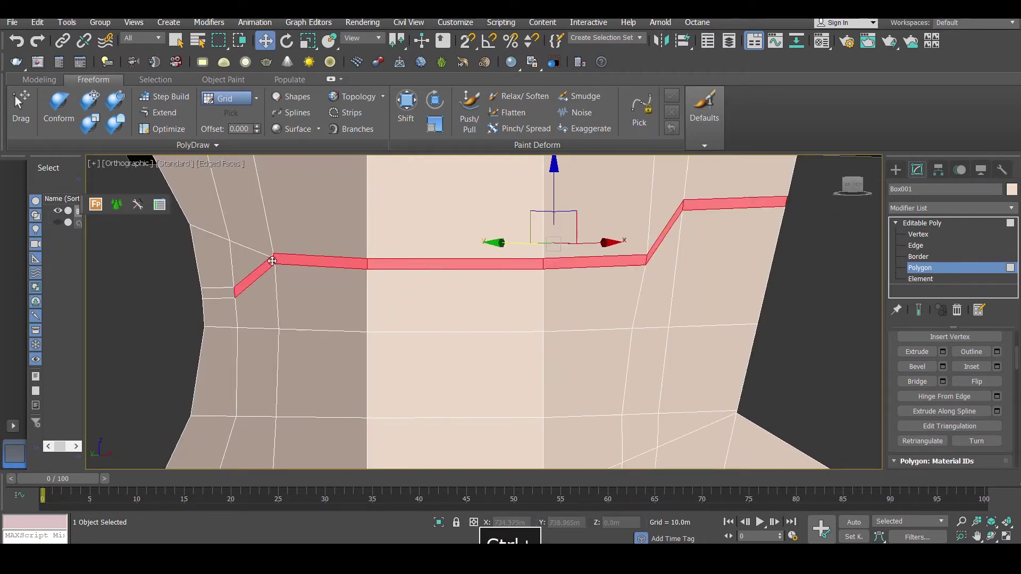
key(Delete)
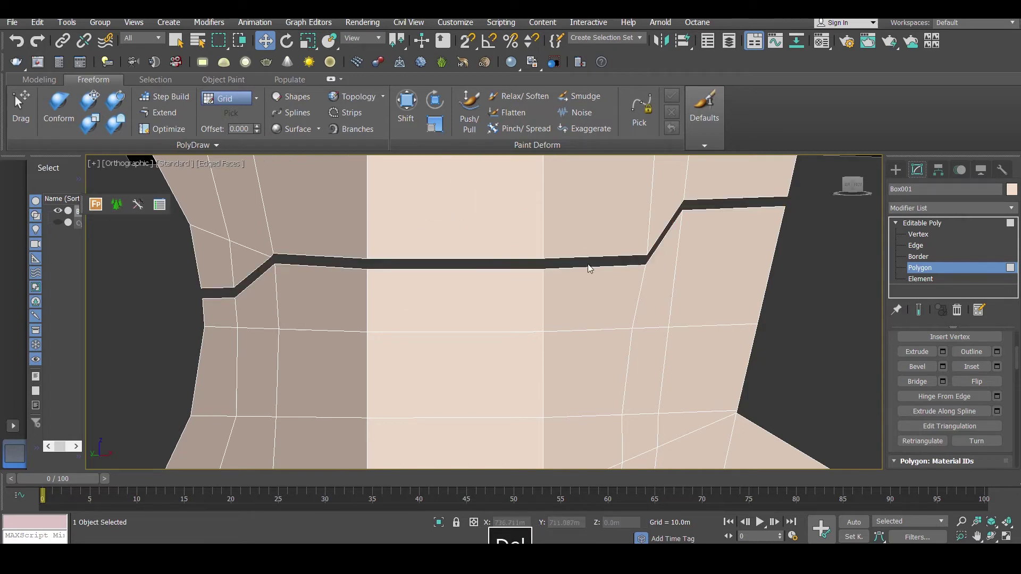
click(952, 235)
click(274, 257)
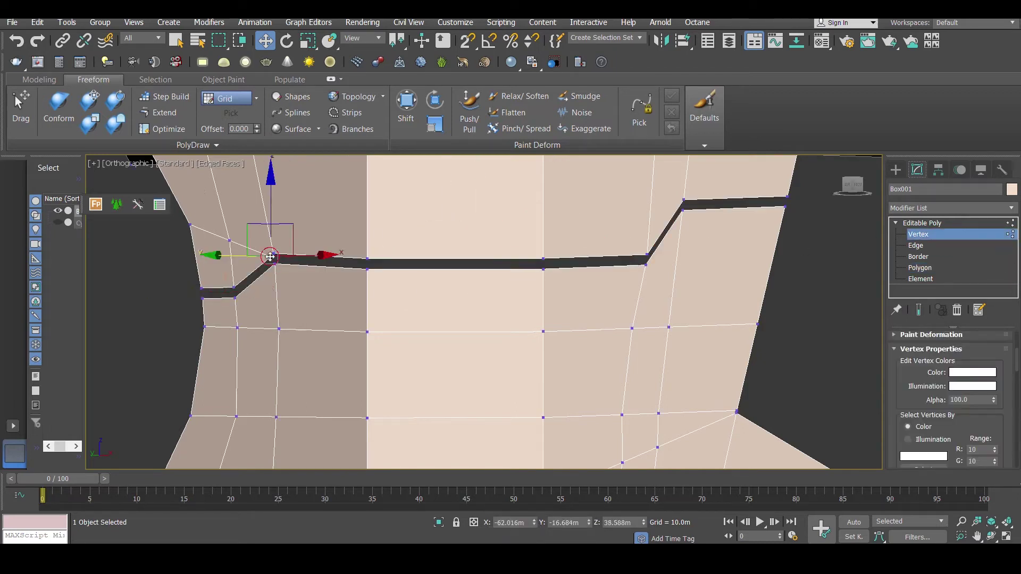
alt+middle_drag(289, 257, 318, 255)
scroll(247, 249, up, 5)
mouse_move(1017, 357)
mouse_down()
mouse_move(1015, 343)
mouse_move(1011, 358)
mouse_up()
scroll(1012, 362, up, 10)
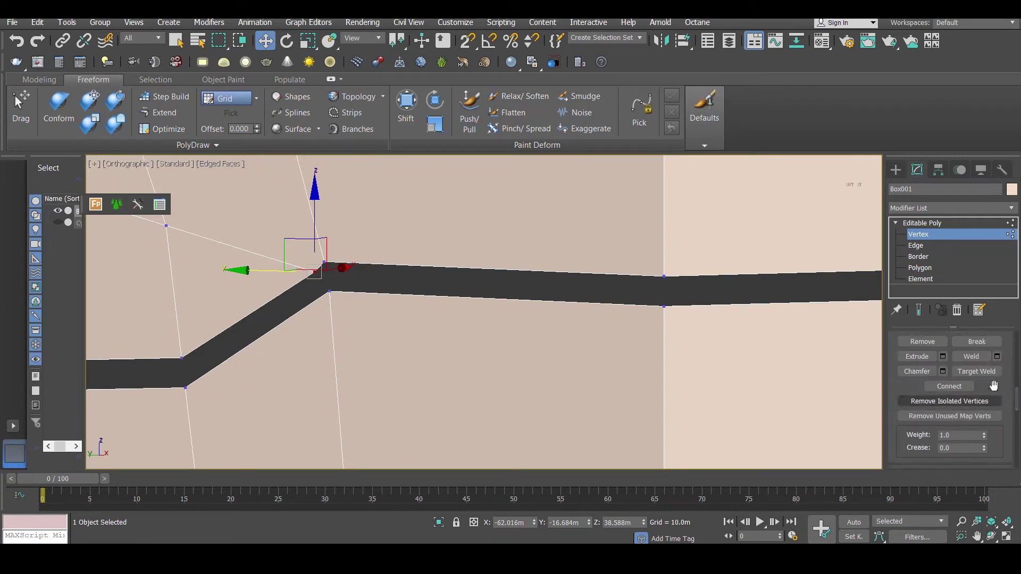
click(977, 371)
scroll(322, 262, down, 5)
alt+middle_drag(368, 282, 461, 295)
scroll(452, 298, down, 4)
scroll(500, 278, up, 5)
right_click(594, 258)
Step: Try to move both lower corner vertices of the gap's diagonal section vertically
click(587, 248)
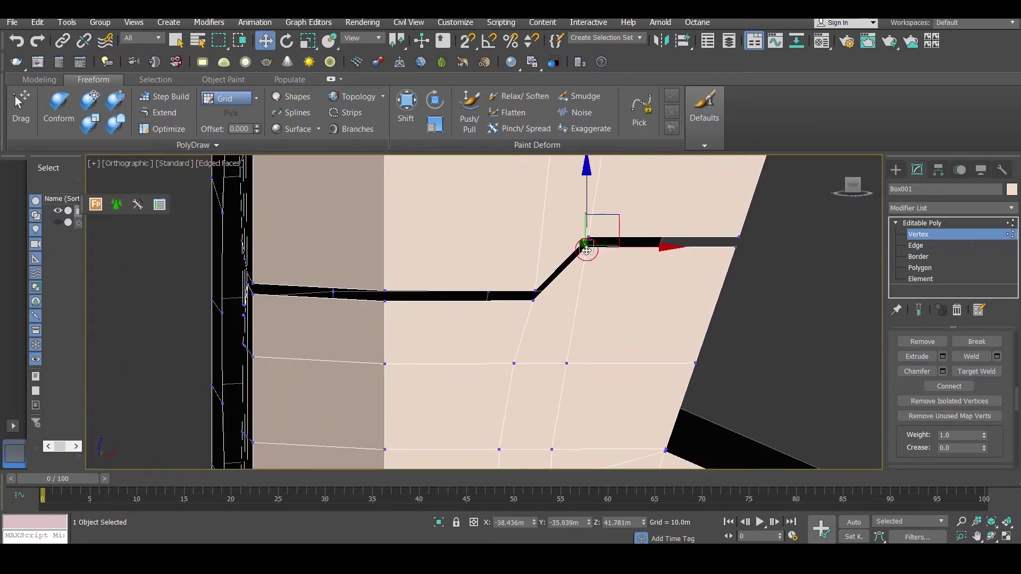
ctrl+click(534, 301)
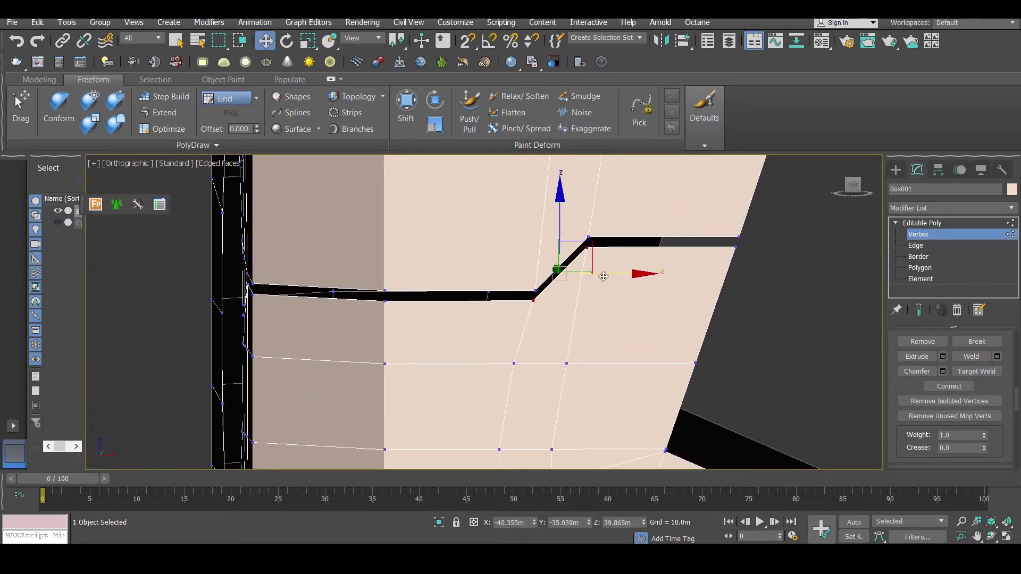
drag(558, 219, 558, 229)
key(ctrl+z)
Step: Move each lower corner vertex of the gap's diagonal section along X toward the notch to even out the gap width
click(546, 297)
click(534, 304)
click(587, 243)
drag(604, 248, 620, 250)
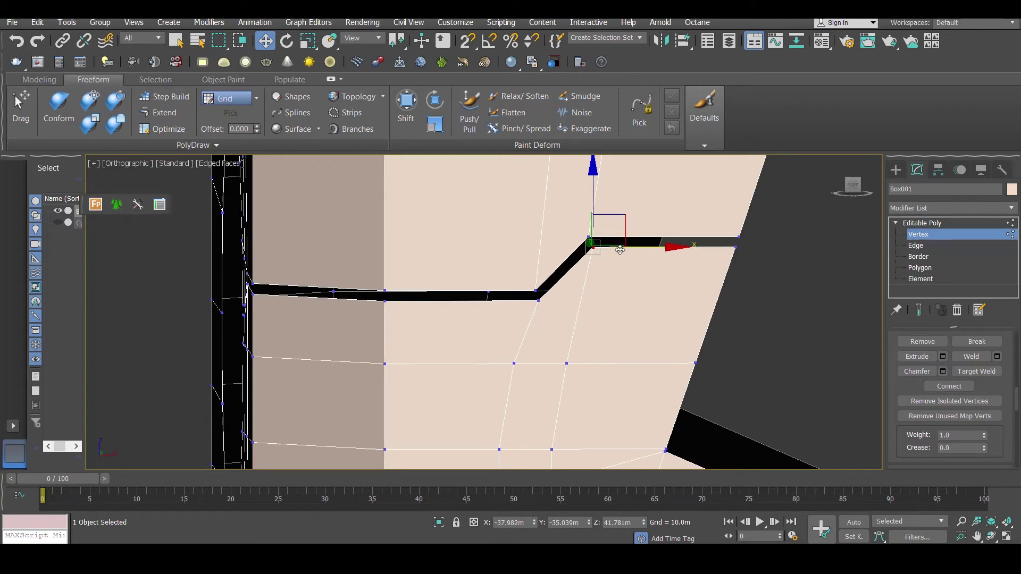
Step: Hide the edged faces and examine the panel gap near the round hole in the Left view
scroll(610, 261, down, 2)
mouse_move(522, 285)
alt+middle_down()
mouse_move(554, 289)
mouse_move(543, 310)
mouse_move(521, 307)
mouse_move(538, 310)
alt+middle_up()
scroll(541, 310, down, 4)
key(F4)
scroll(464, 322, up, 5)
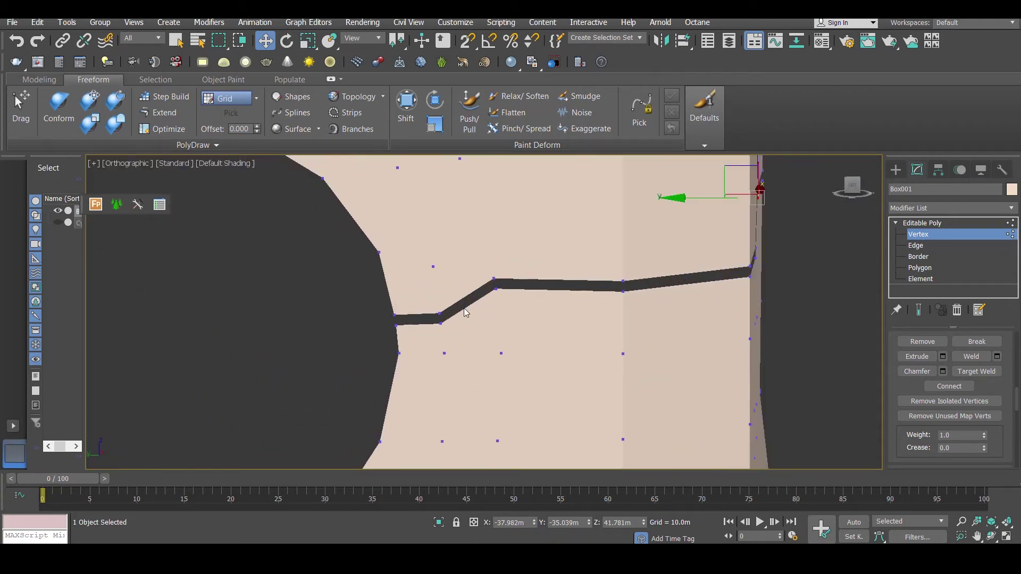
key(l)
key(z)
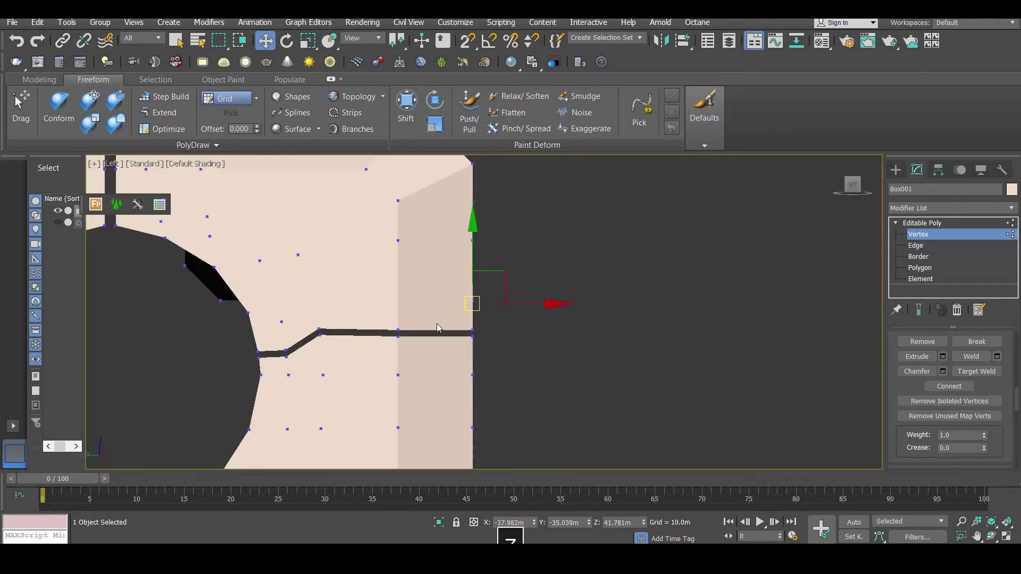
Step: Move the two bend vertices of the panel gap nearest the round hole along X toward the notch
scroll(281, 353, up, 5)
drag(280, 352, 247, 410)
key(F3)
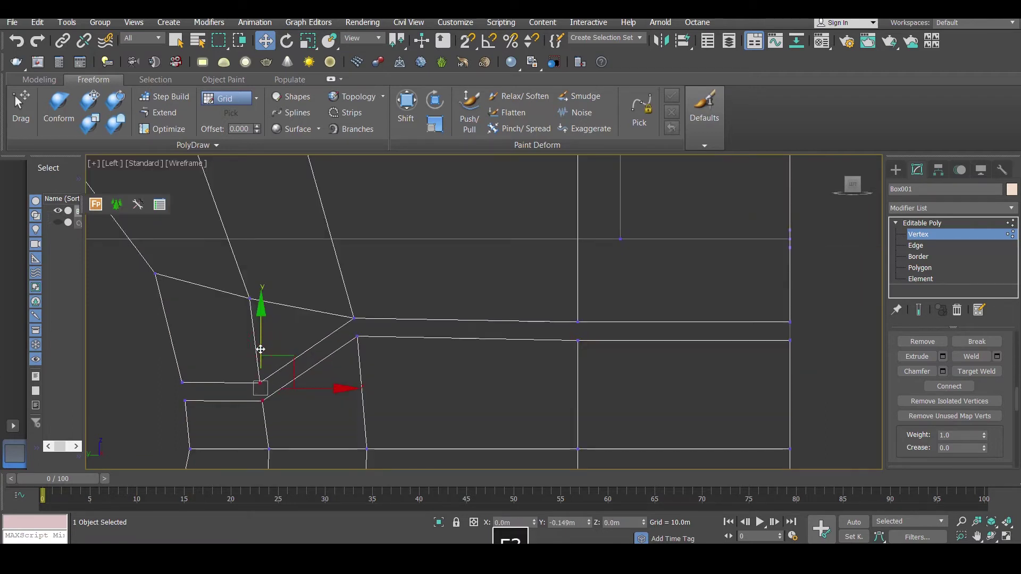
drag(337, 391, 370, 387)
Step: Move the two vertices at the outer bend of the gap's diagonal section along X toward the notch
scroll(370, 311, down, 2)
drag(394, 294, 354, 353)
key(F3)
drag(417, 322, 457, 315)
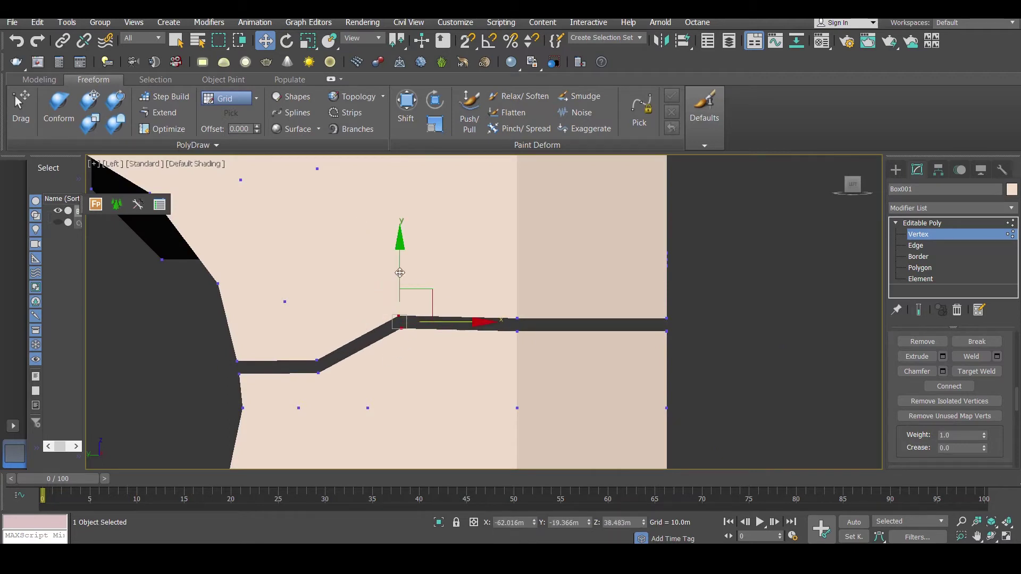
drag(450, 322, 449, 324)
scroll(449, 325, down, 4)
click(544, 301)
key(F3)
key(F3)
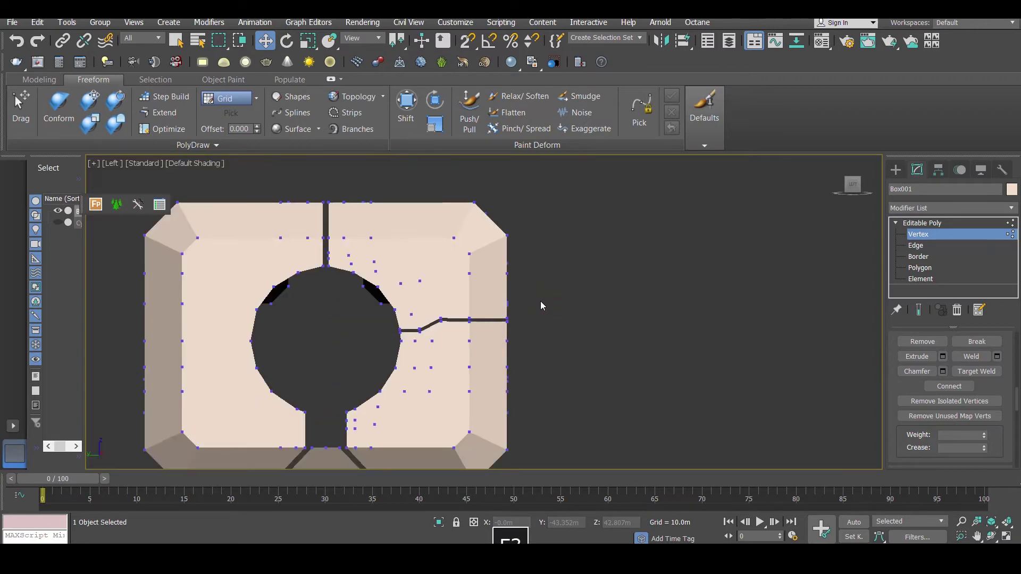
Step: Compare the whole body with the robot reference sheet and examine the mesh around the hole and gap with edged faces
alt+middle_drag(533, 316, 467, 476)
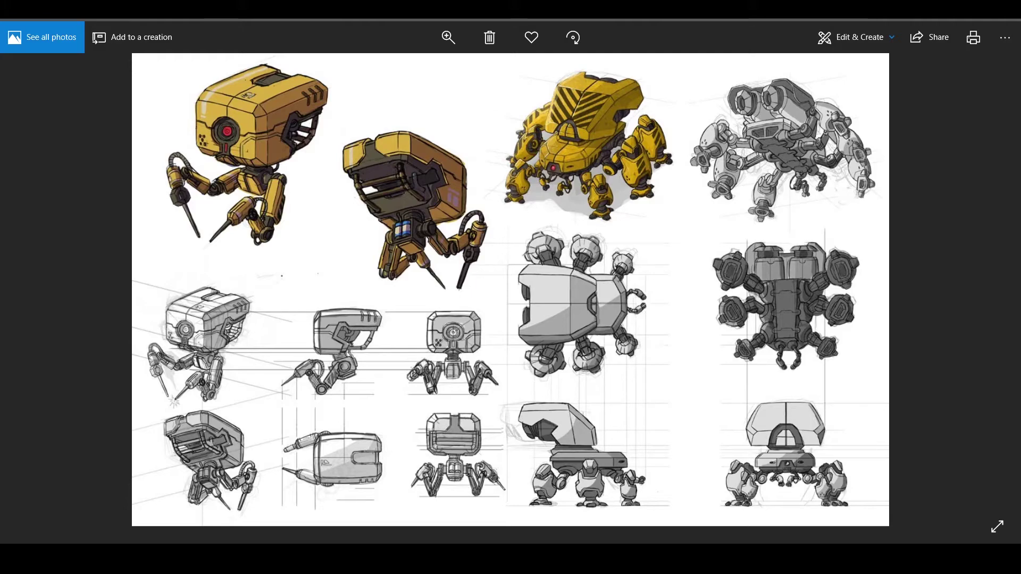
key(alt+Tab)
click(963, 238)
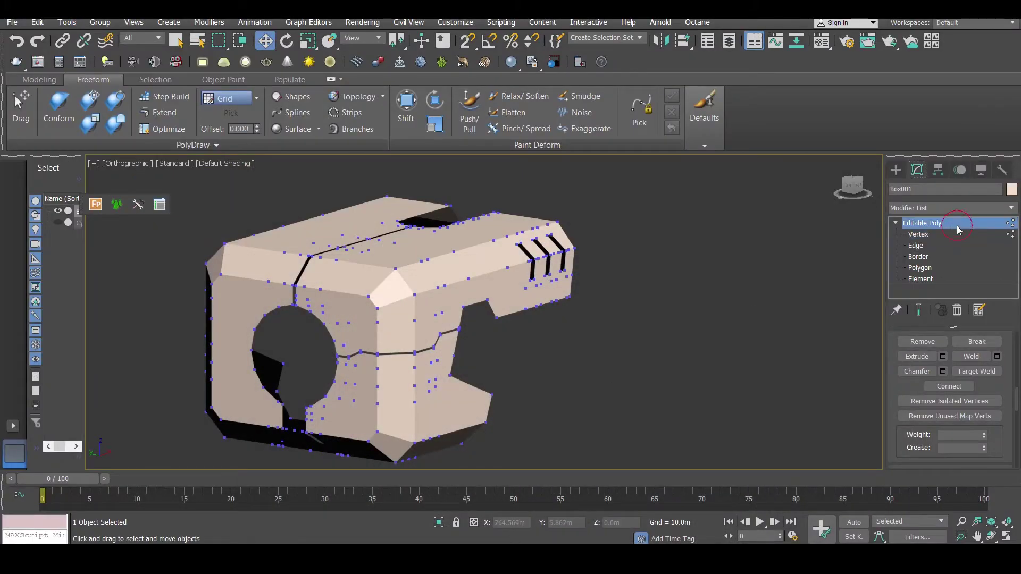
click(959, 211)
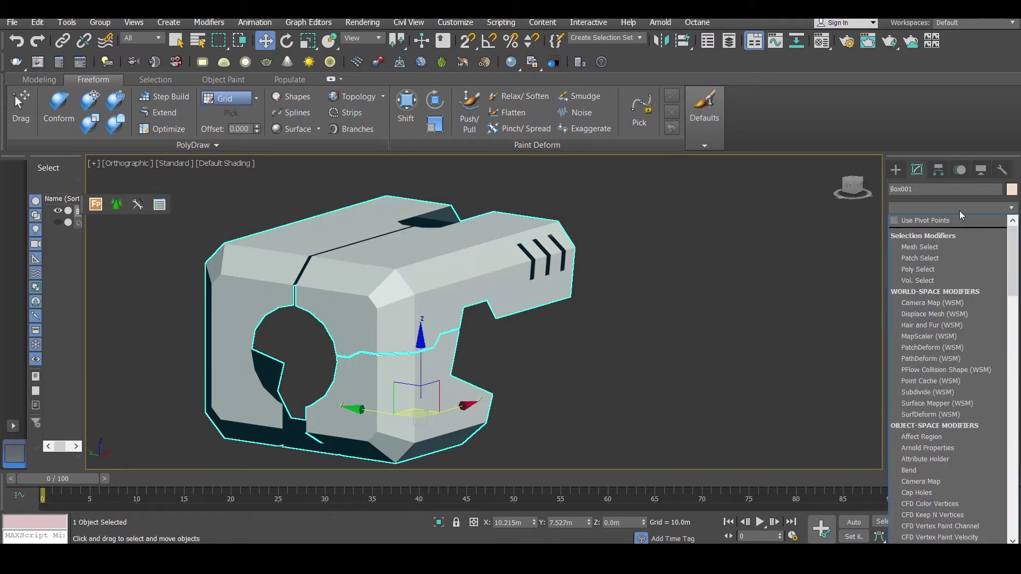
click(572, 283)
alt+middle_drag(554, 293, 577, 284)
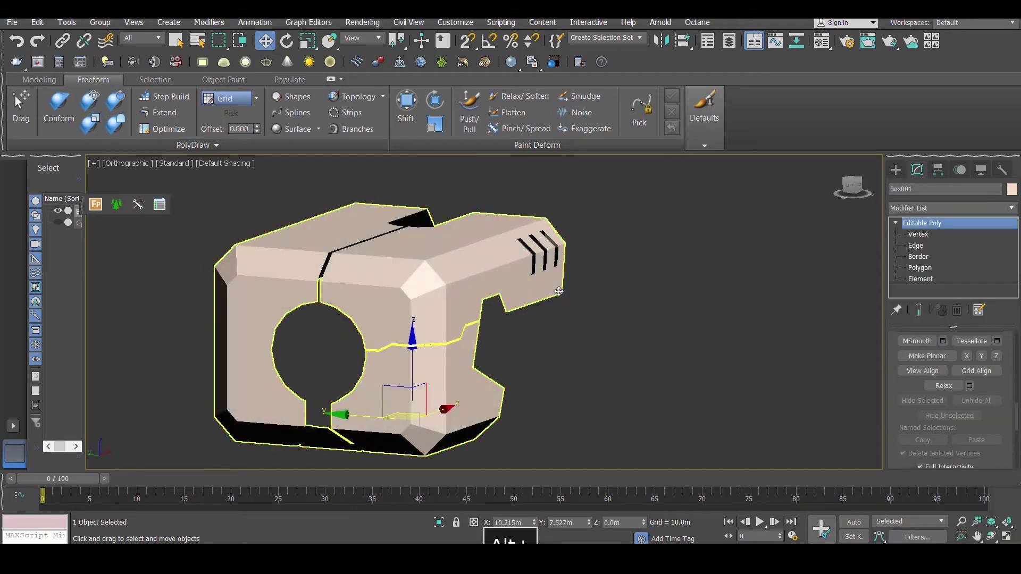
mouse_move(428, 256)
alt+middle_down()
mouse_move(467, 262)
mouse_move(472, 277)
mouse_move(441, 284)
mouse_move(461, 273)
alt+middle_up()
scroll(440, 301, up, 4)
key(F4)
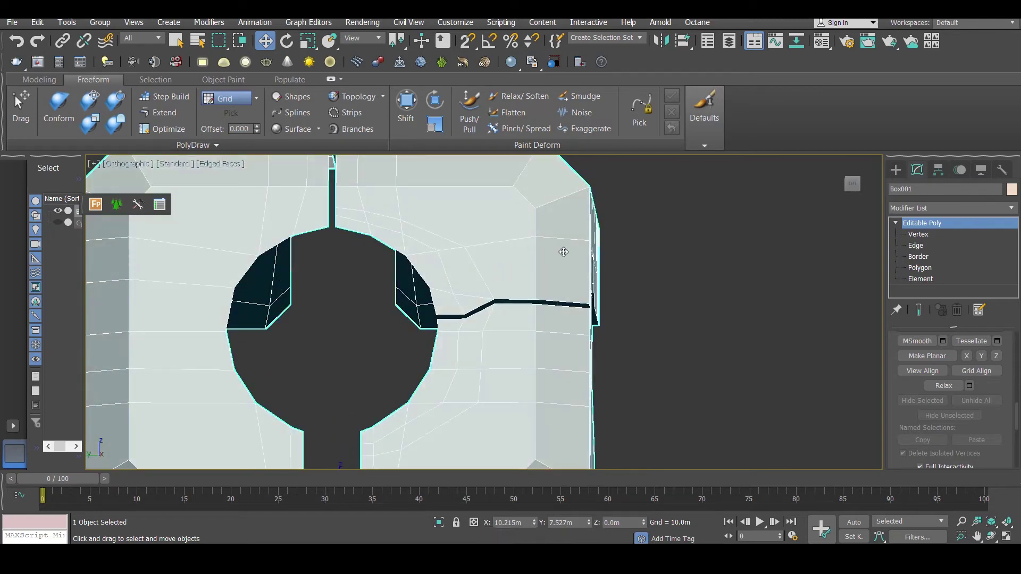
Step: Target-weld the two vertices just above the round hole's upper arc onto the next vertices toward the panel gap
click(919, 236)
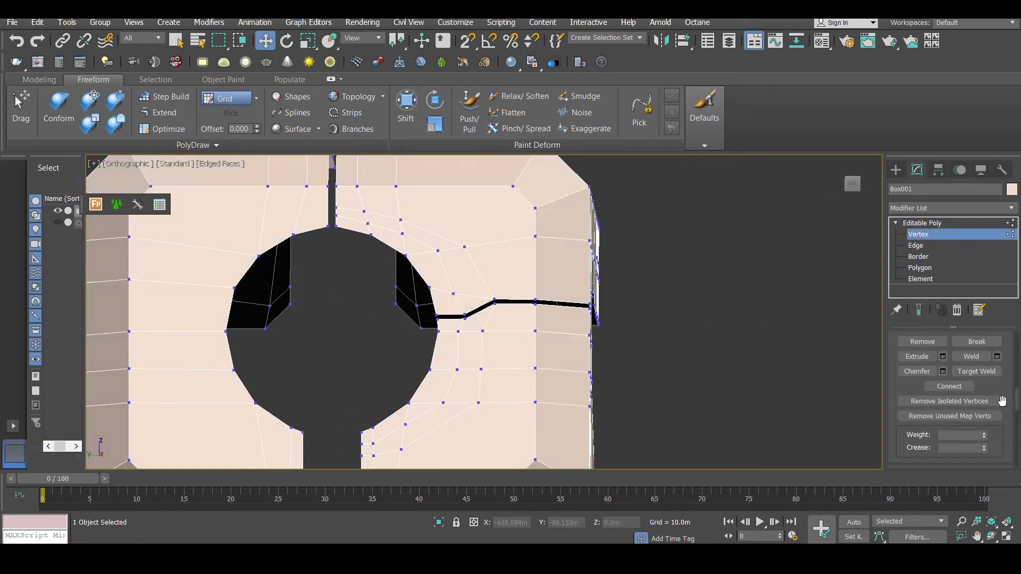
click(991, 373)
click(400, 219)
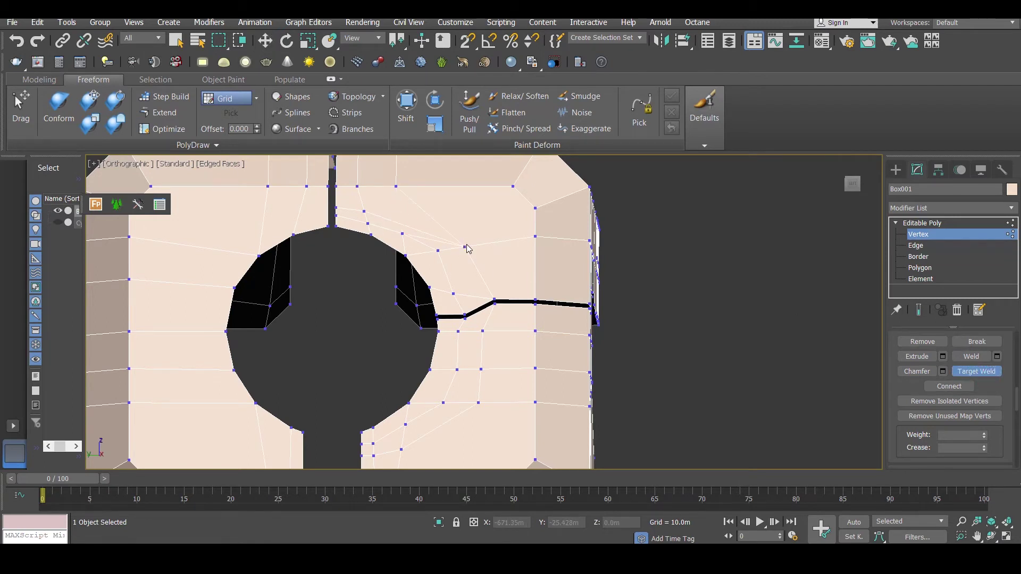
click(403, 234)
right_click(477, 242)
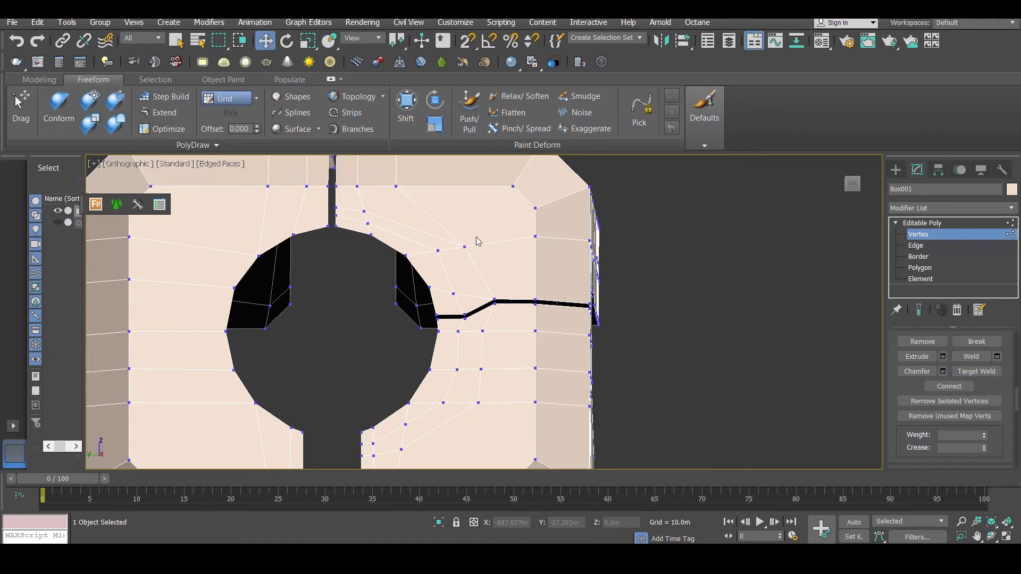
Step: Move the two welded vertices above the round hole upward and slightly inward toward the centre seam
click(465, 248)
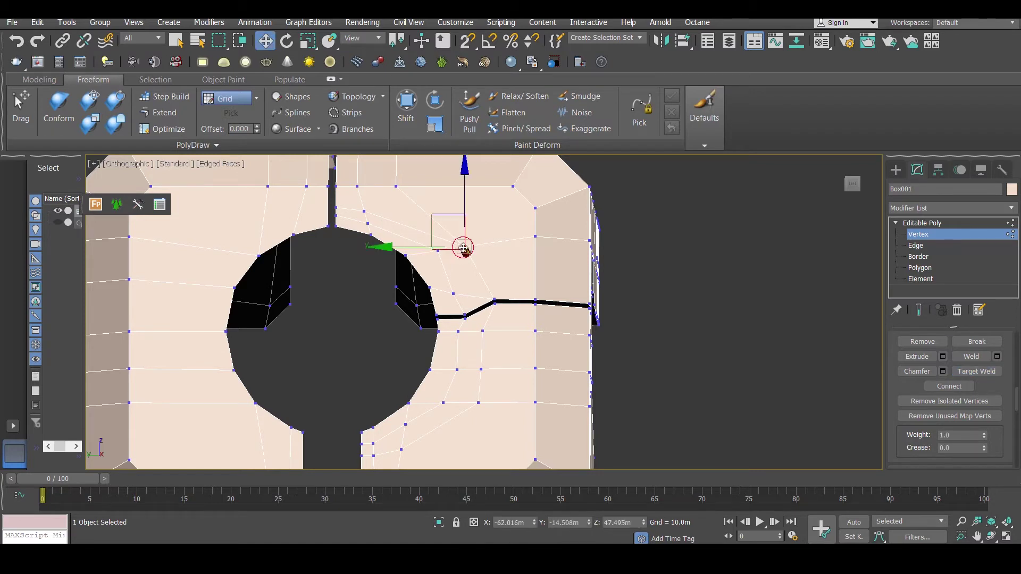
ctrl+click(438, 251)
drag(450, 210, 449, 194)
drag(409, 237, 397, 237)
click(473, 207)
middle_drag(473, 286, 471, 237)
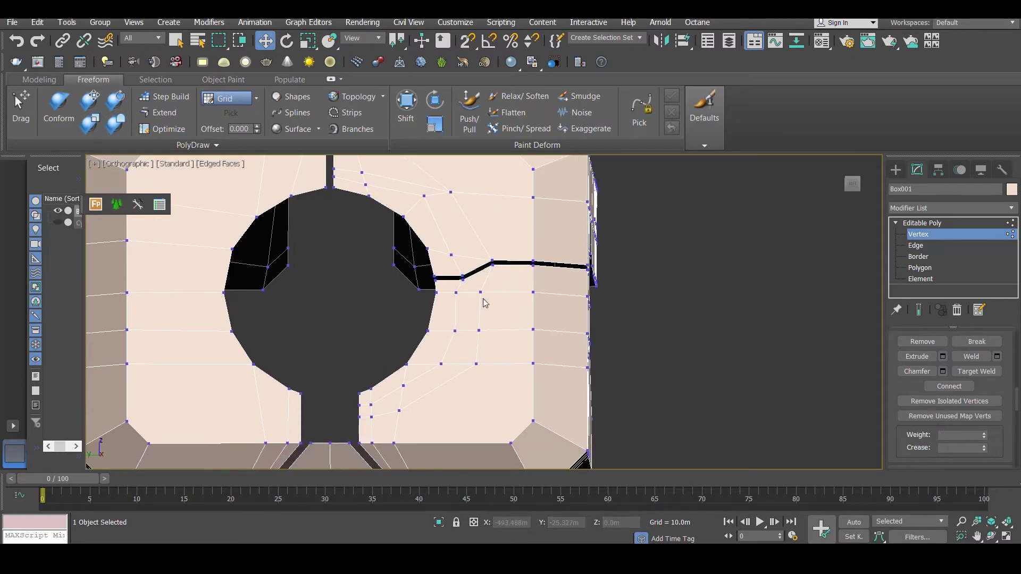
Step: Target-weld the stray vertex beside the round hole's lower arc onto its outer neighbour
click(990, 371)
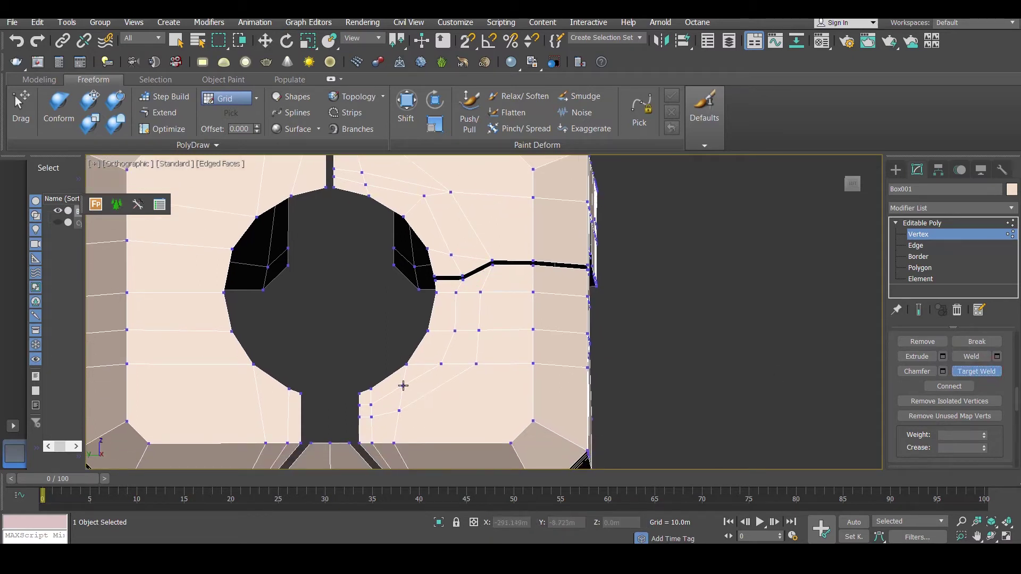
key(w)
click(441, 365)
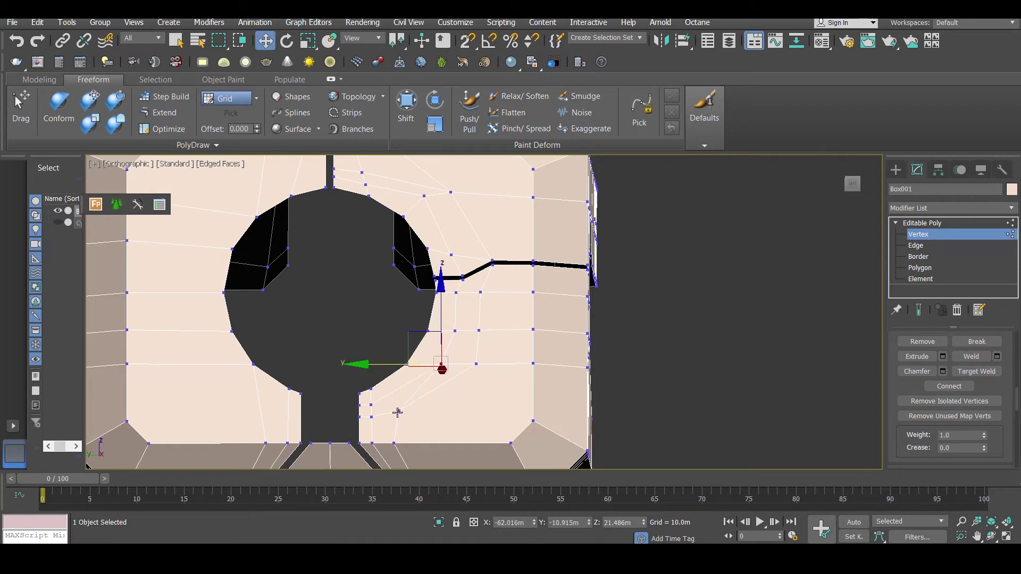
Step: Cut a new edge from the mesh edge below the round hole to the front face's lower corner on the gap side
scroll(1014, 381, down, 10)
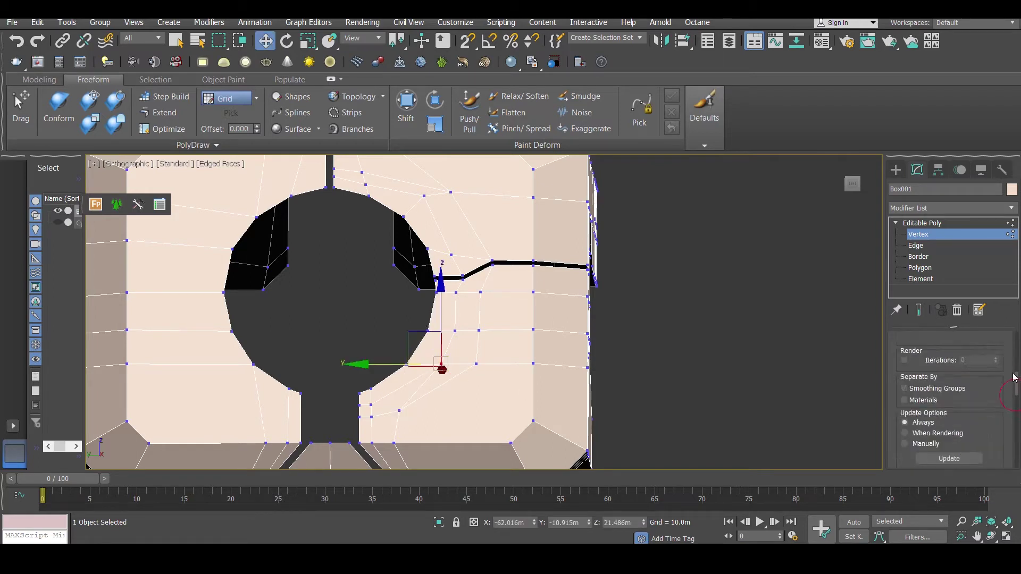
scroll(1008, 398, up, 8)
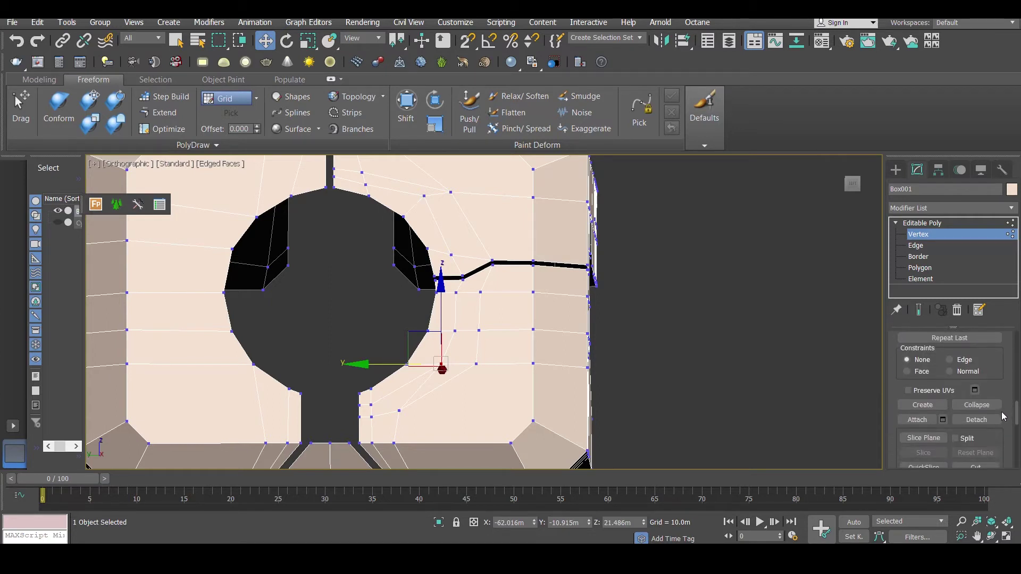
scroll(1002, 423, up, 3)
click(975, 417)
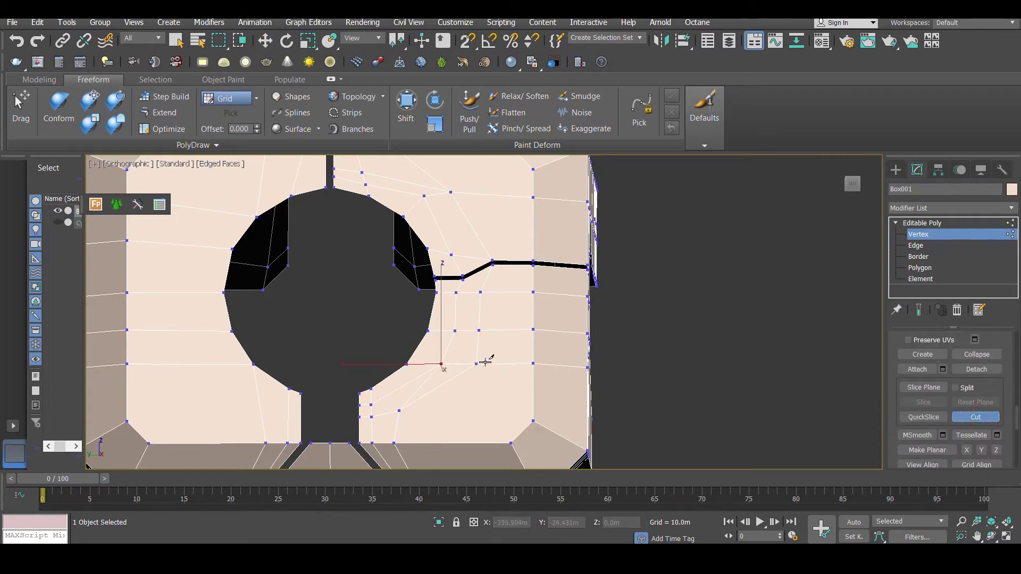
middle_drag(474, 379, 467, 356)
click(441, 357)
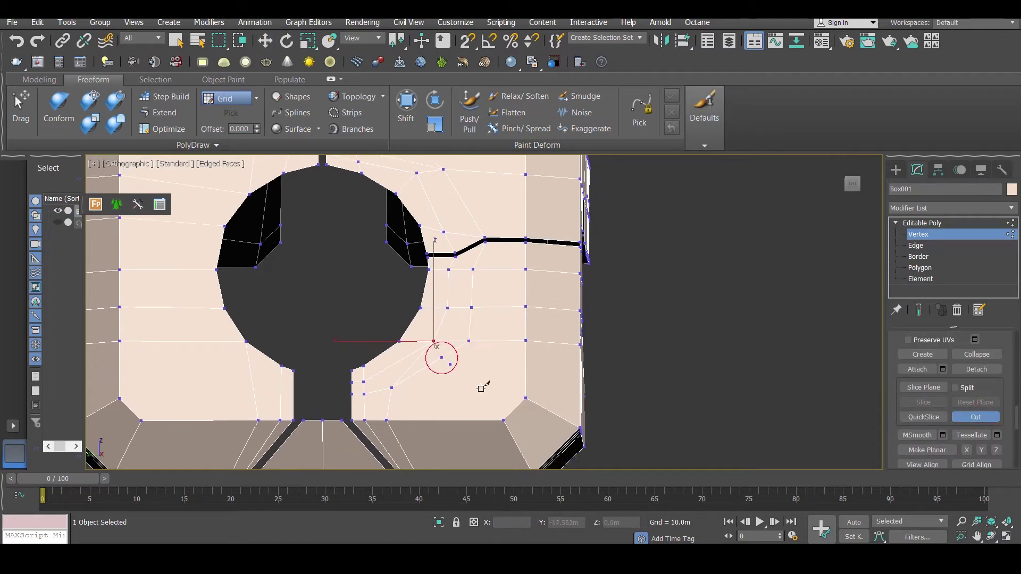
click(505, 421)
key(w)
Step: Move the new cut vertex outward toward the front face's lower corner to even out the surrounding polygons
click(442, 358)
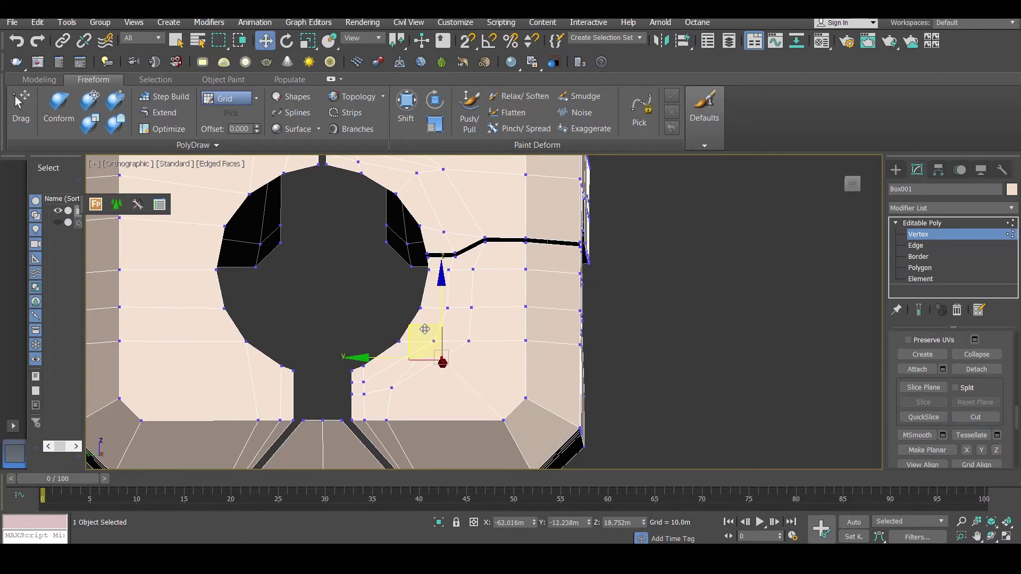
drag(445, 347, 413, 317)
alt+middle_drag(484, 335, 475, 380)
click(476, 304)
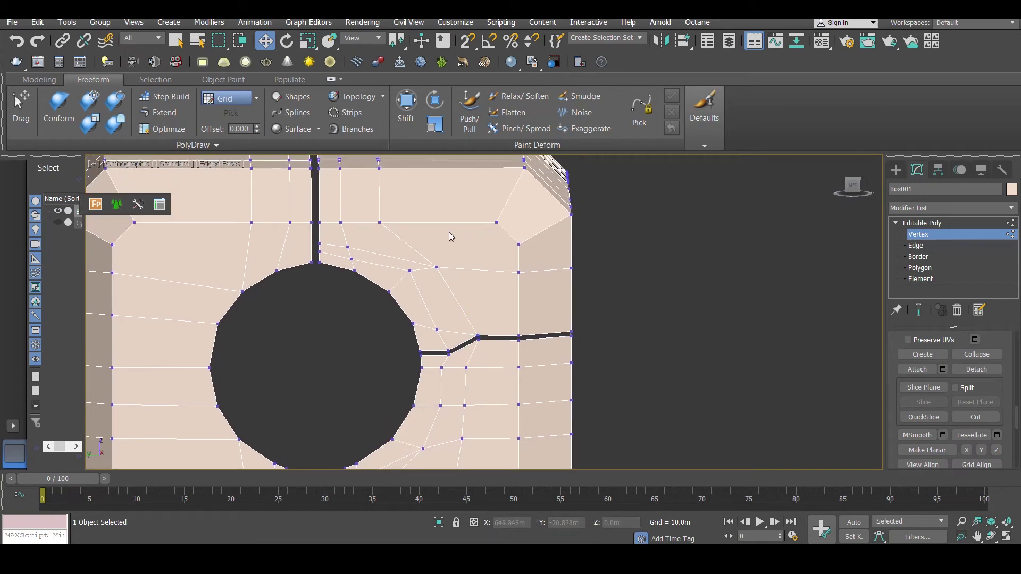
Step: Cut two edges above the panel gap, connecting the two vertices beside the hole to the front face's outer border vertices
alt+middle_drag(464, 275, 471, 288)
click(978, 417)
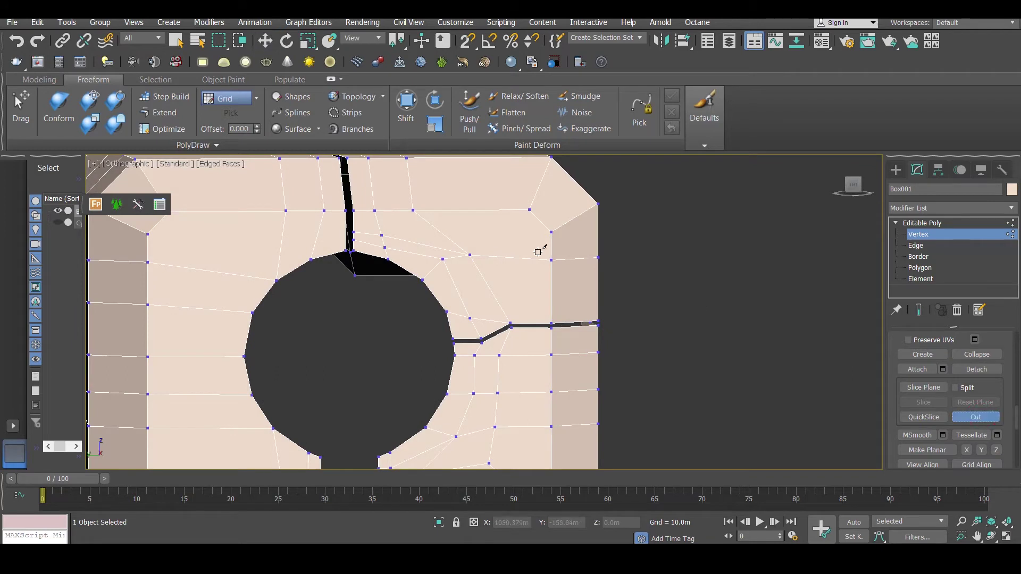
click(470, 256)
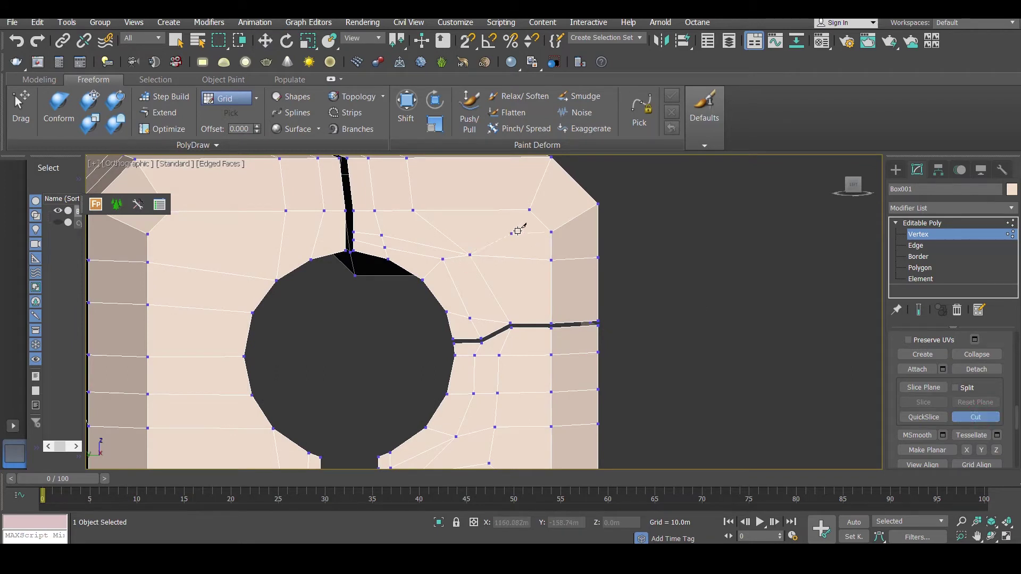
click(551, 232)
click(551, 260)
click(469, 317)
Step: Remove the old edge between the two new cuts and the short edge running along the gap's bend
click(916, 245)
key(w)
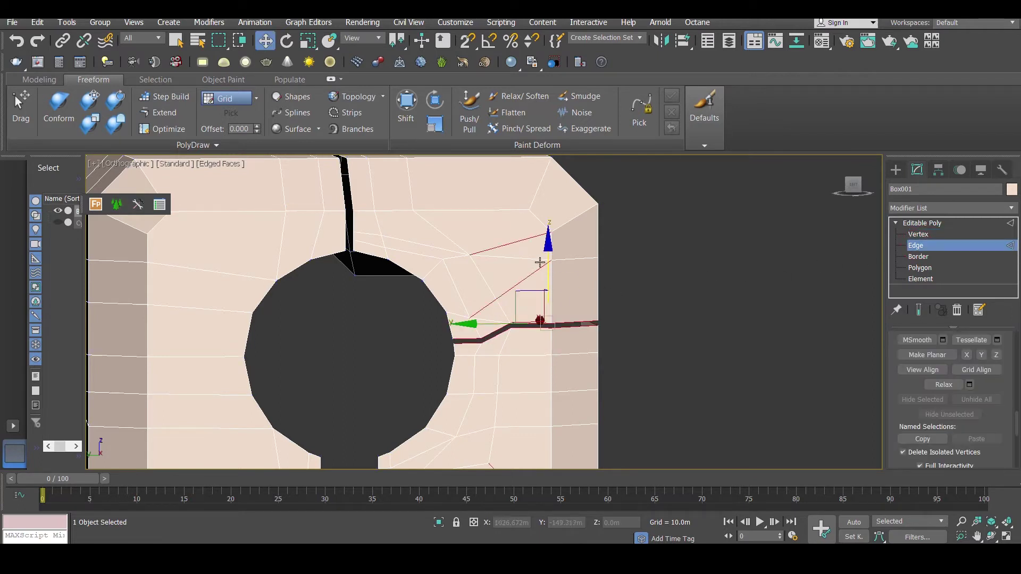
click(539, 261)
ctrl+click(485, 319)
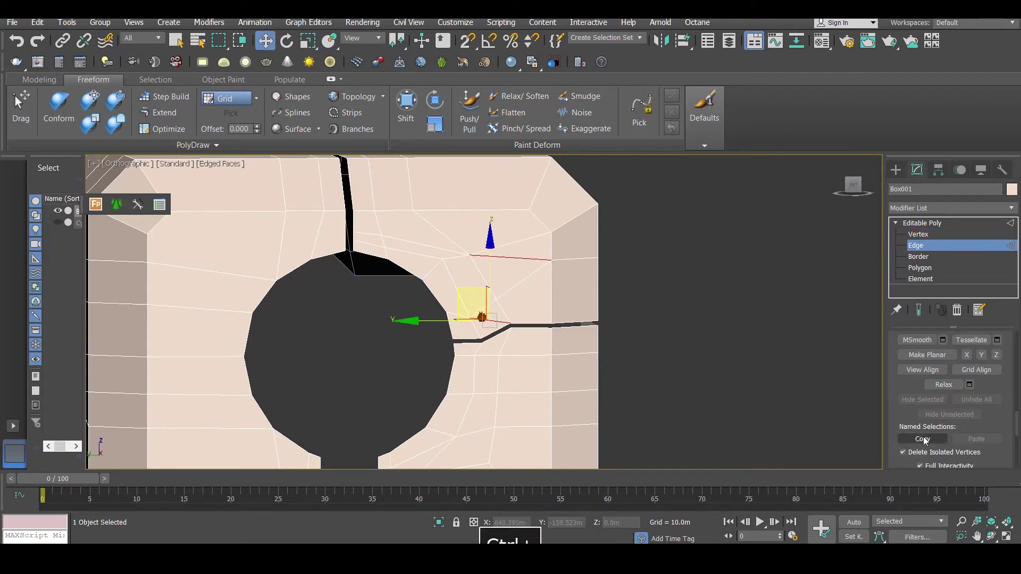
drag(1013, 425, 1011, 348)
click(922, 394)
right_click(637, 275)
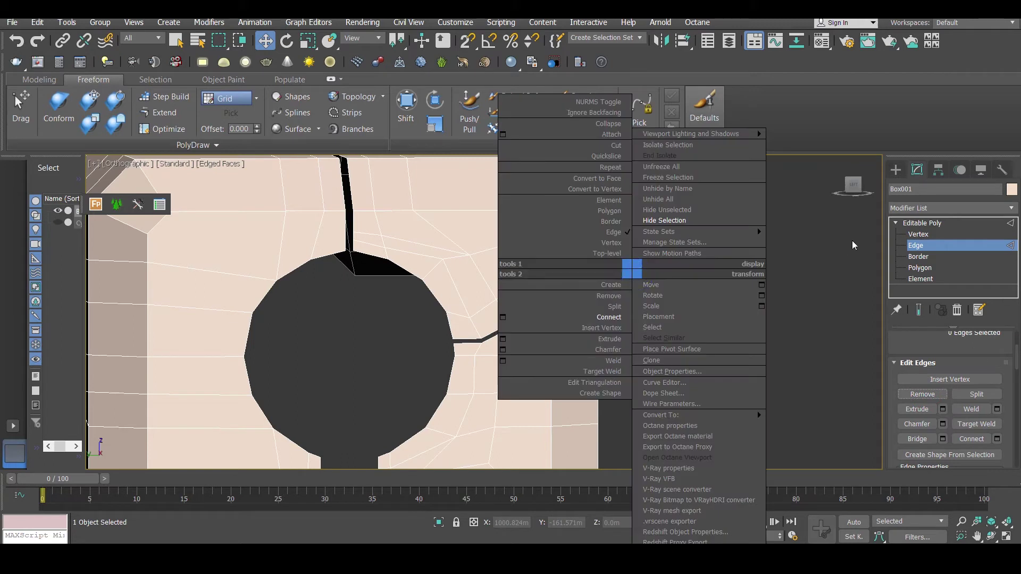
Step: Raise the two vertices just above the gap's stepped section and the vertex above them along Z to even out the mesh
click(918, 234)
click(471, 317)
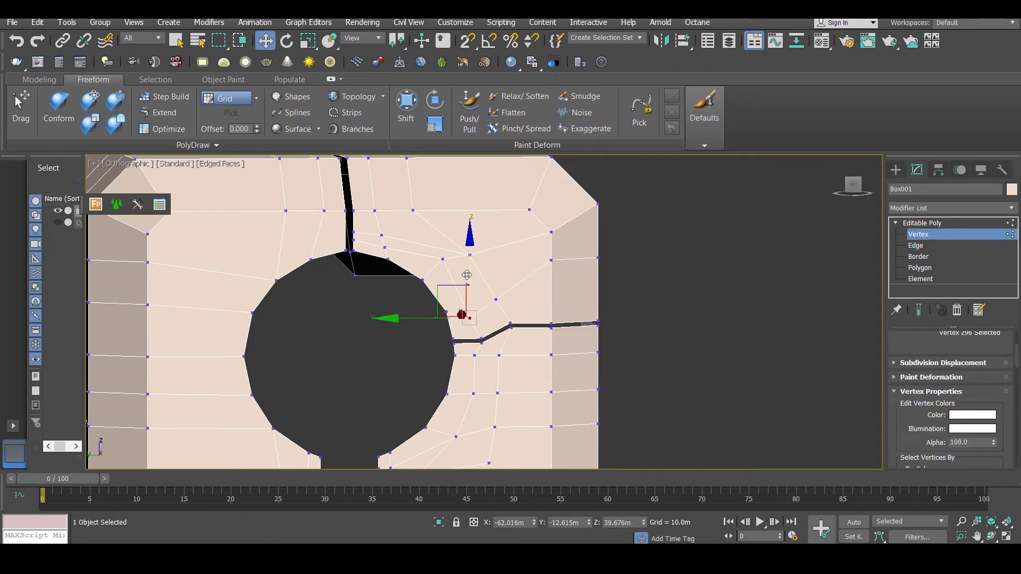
drag(469, 286, 495, 248)
click(496, 299)
key(ctrl+z)
click(519, 249)
click(469, 255)
drag(470, 214, 472, 205)
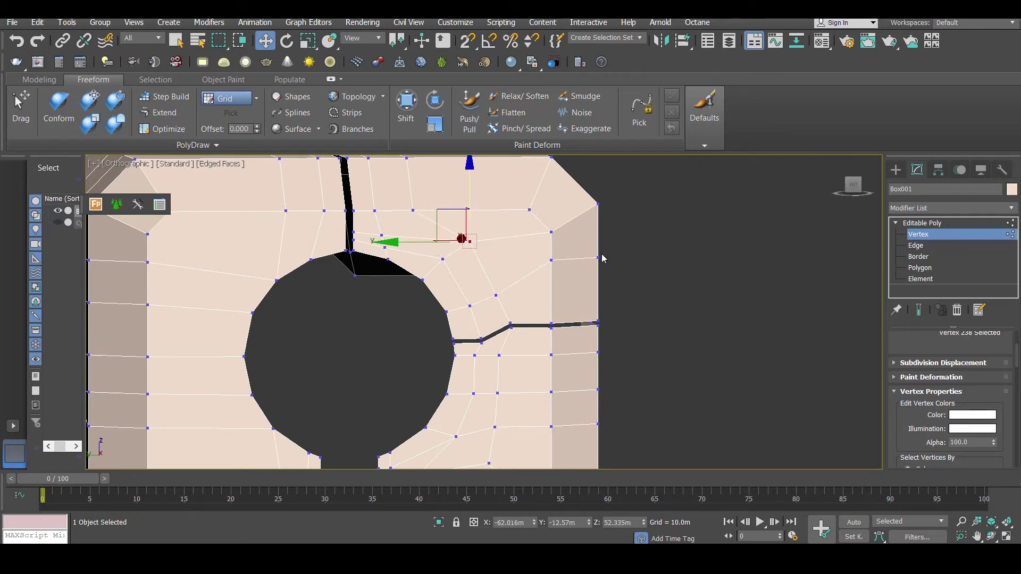
click(623, 248)
Step: Examine the front and side with and without edged faces, including a close-up of the side notch's lower inner corner
alt+middle_drag(624, 248, 605, 267)
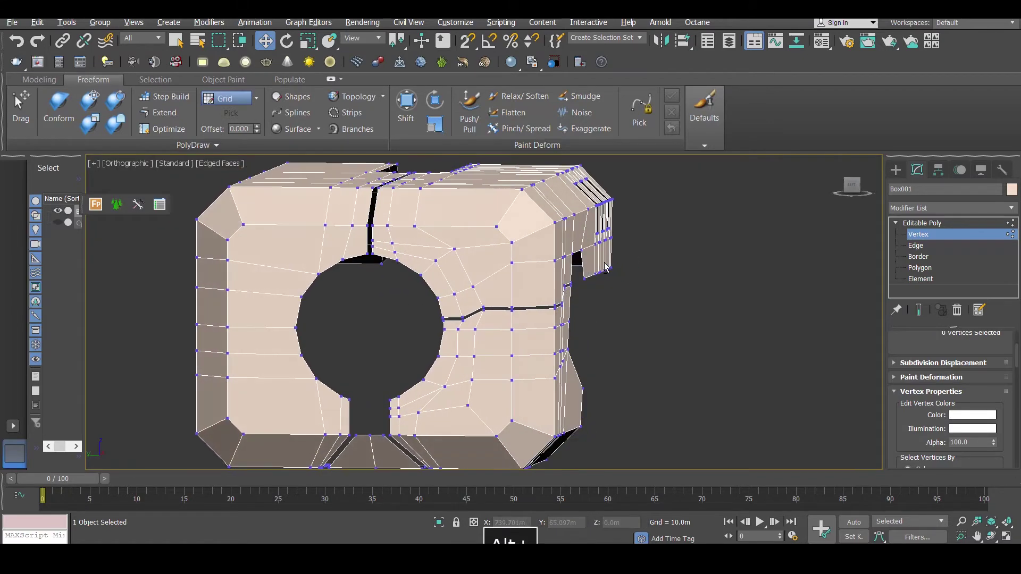
key(F4)
key(F4)
key(F4)
alt+middle_drag(526, 279, 452, 292)
key(F4)
scroll(463, 303, up, 6)
scroll(450, 335, up, 3)
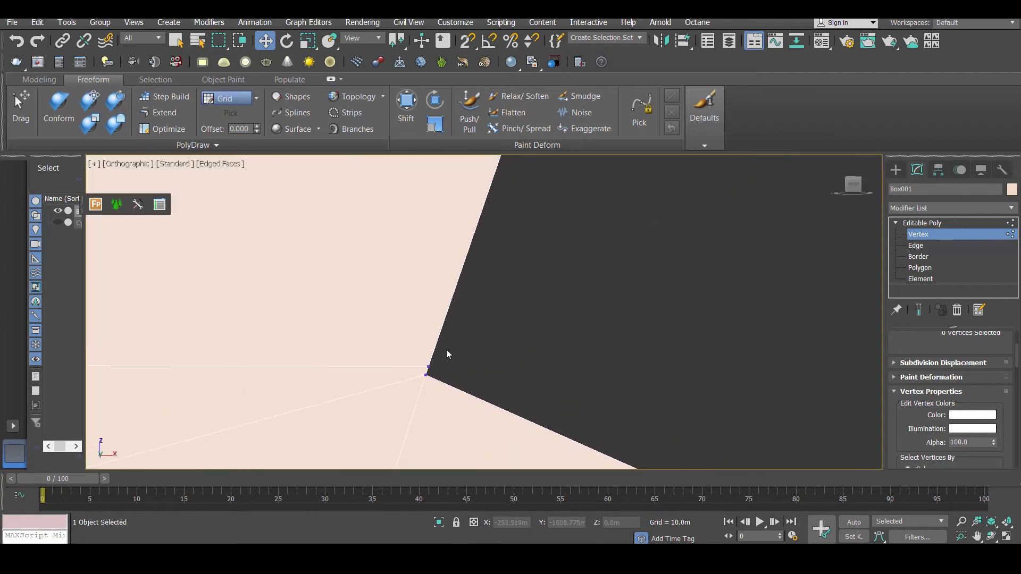
Step: Nudge the vertex at the side notch's lower inner corner slightly downward
click(438, 363)
scroll(469, 318, down, 3)
scroll(467, 319, down, 2)
scroll(490, 360, up, 2)
click(487, 359)
scroll(445, 356, up, 2)
click(422, 327)
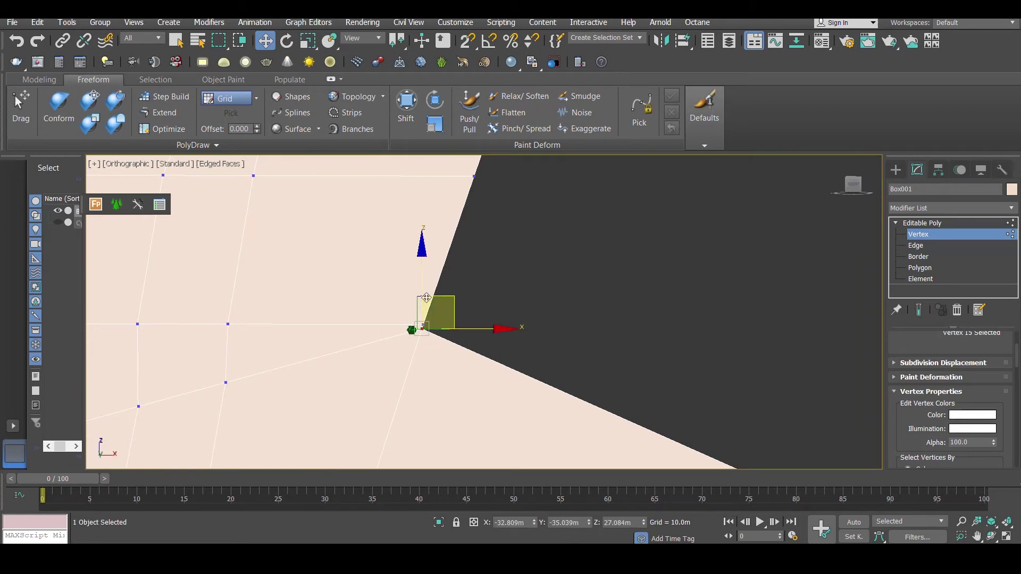
drag(447, 298, 450, 310)
click(502, 273)
Step: Return to object level and examine the whole body and its panel gap with edged faces hidden and shown
scroll(502, 274, down, 4)
alt+middle_drag(485, 274, 488, 306)
scroll(485, 250, down, 1)
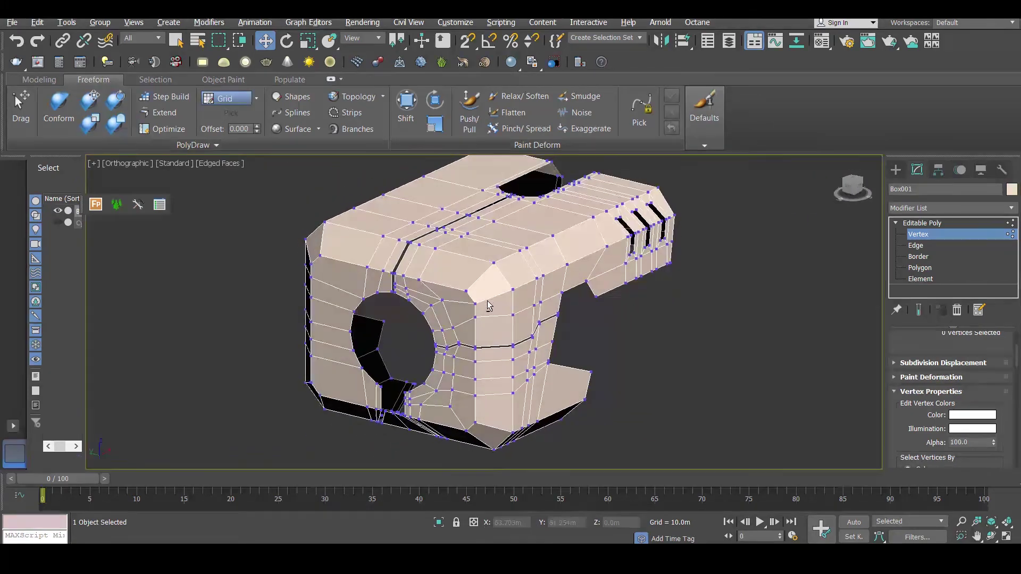
click(943, 224)
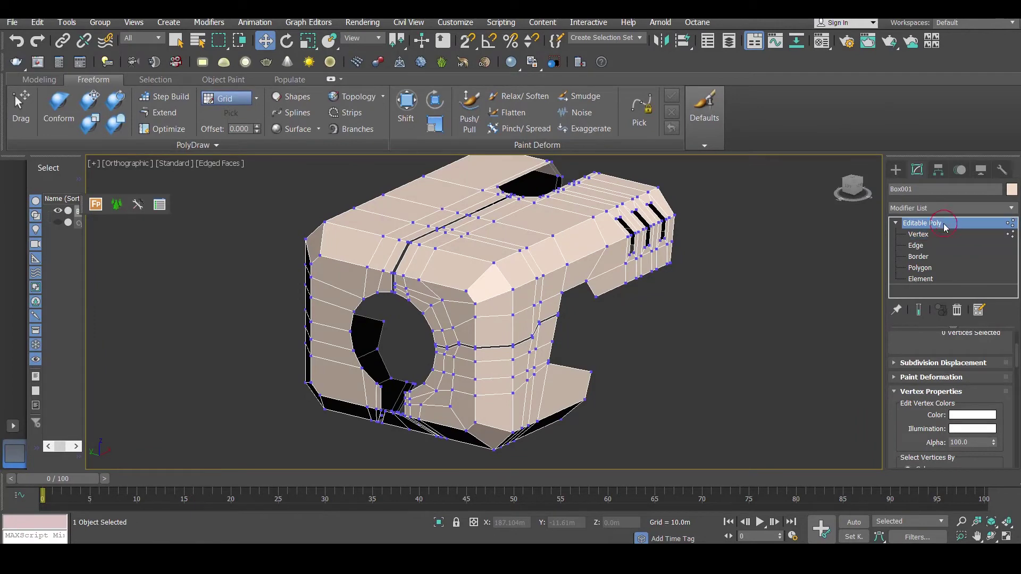
key(F4)
alt+middle_drag(495, 298, 506, 278)
scroll(506, 280, up, 5)
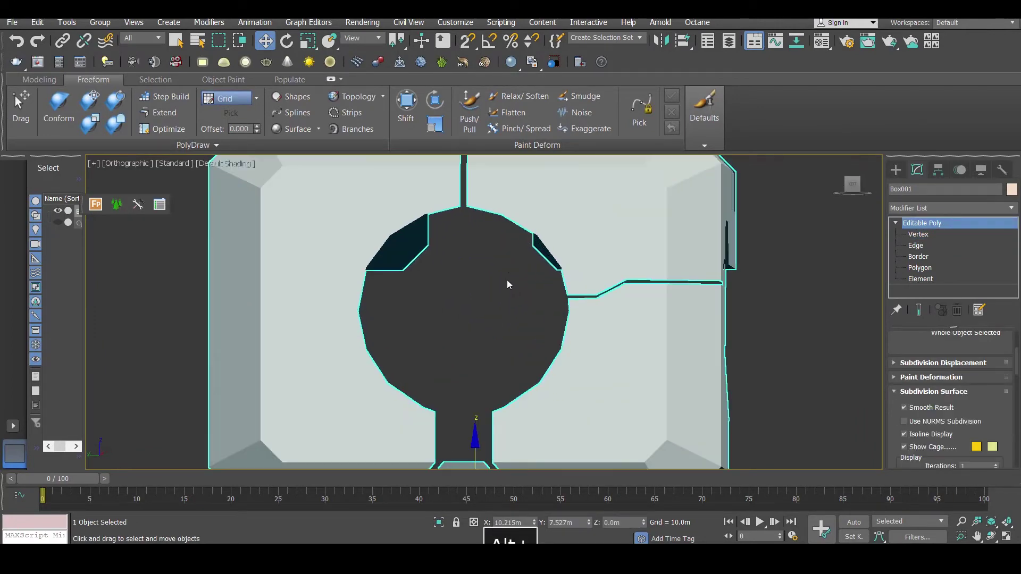
key(F4)
mouse_move(537, 237)
alt+middle_down()
mouse_move(550, 233)
mouse_move(526, 238)
alt+middle_up()
scroll(526, 238, down, 3)
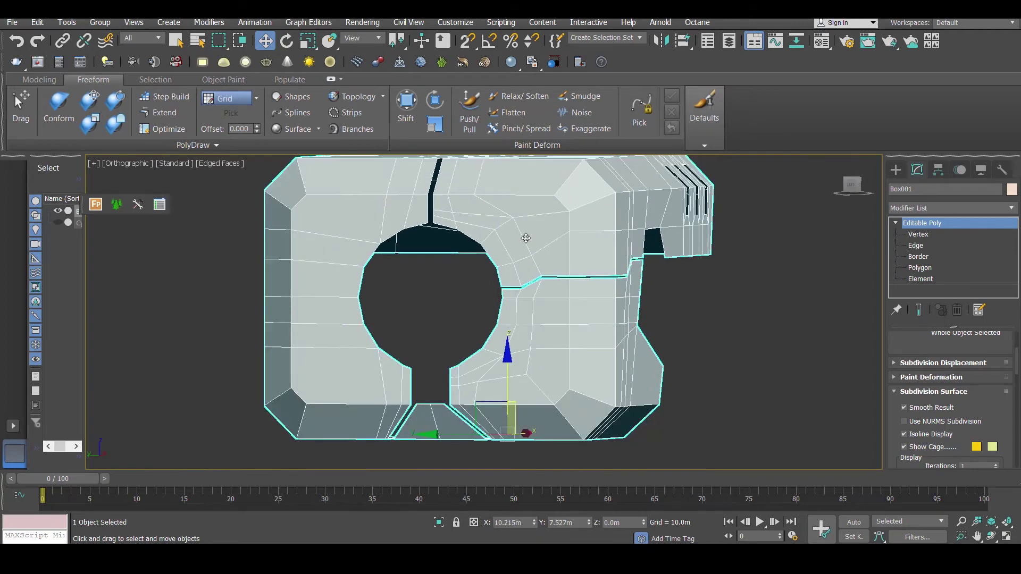
Step: Shift the edge run crossing the lower bevel beside the slot away from the slot, excluding the underside edges from the selection
alt+middle_drag(526, 238, 549, 239)
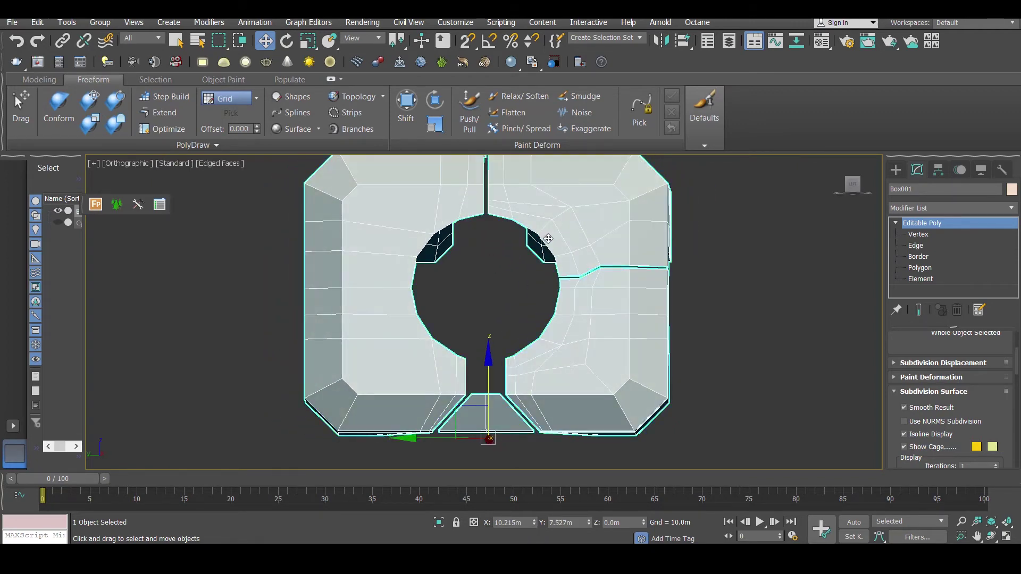
scroll(507, 367, up, 4)
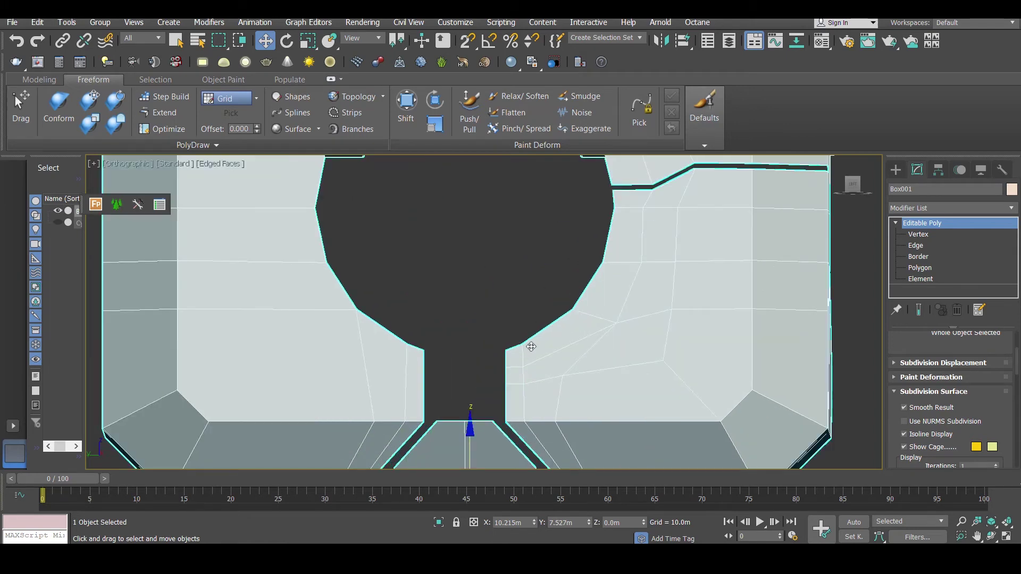
scroll(532, 346, down, 4)
alt+middle_drag(547, 344, 558, 342)
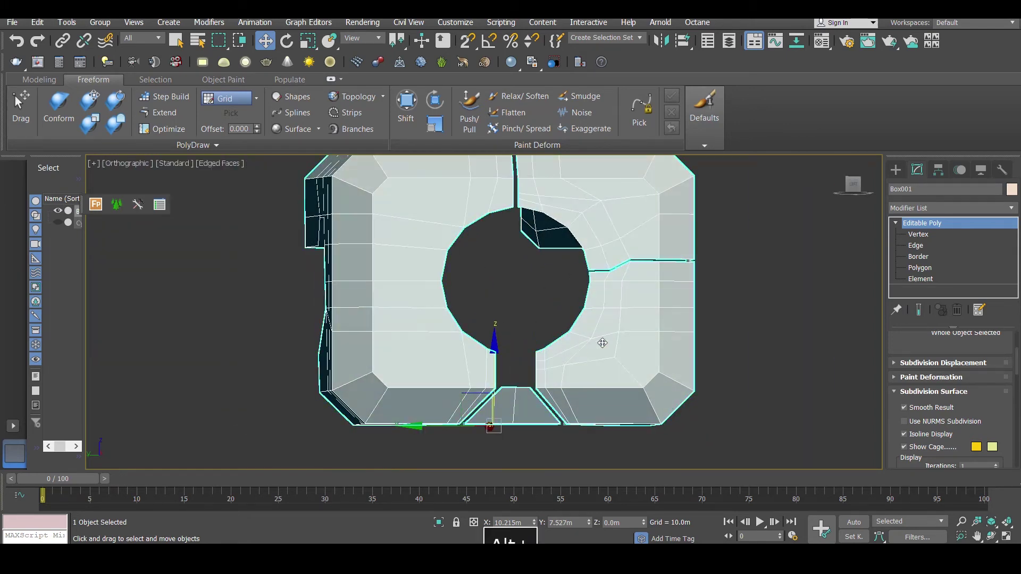
click(915, 246)
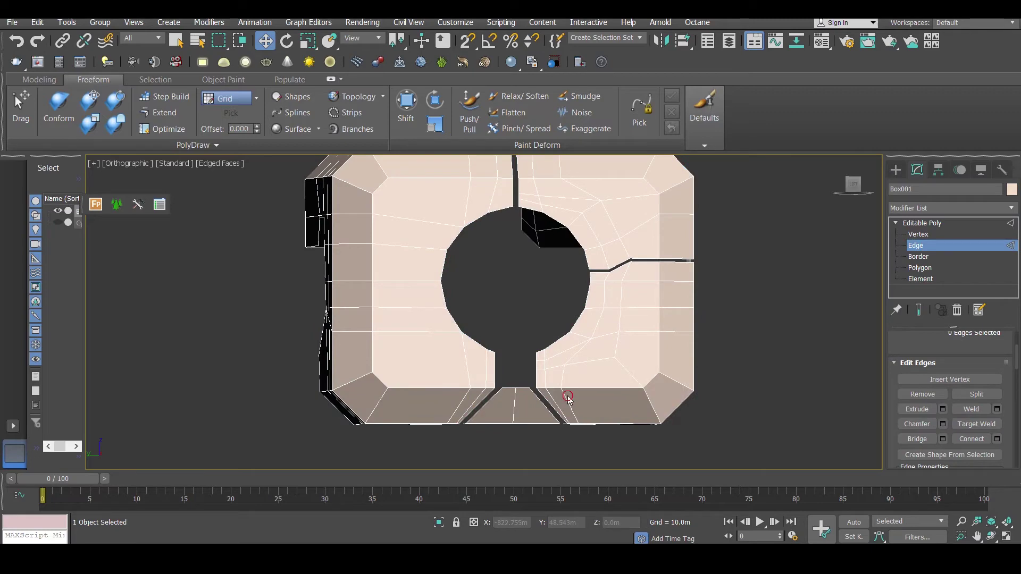
scroll(1017, 360, up, 5)
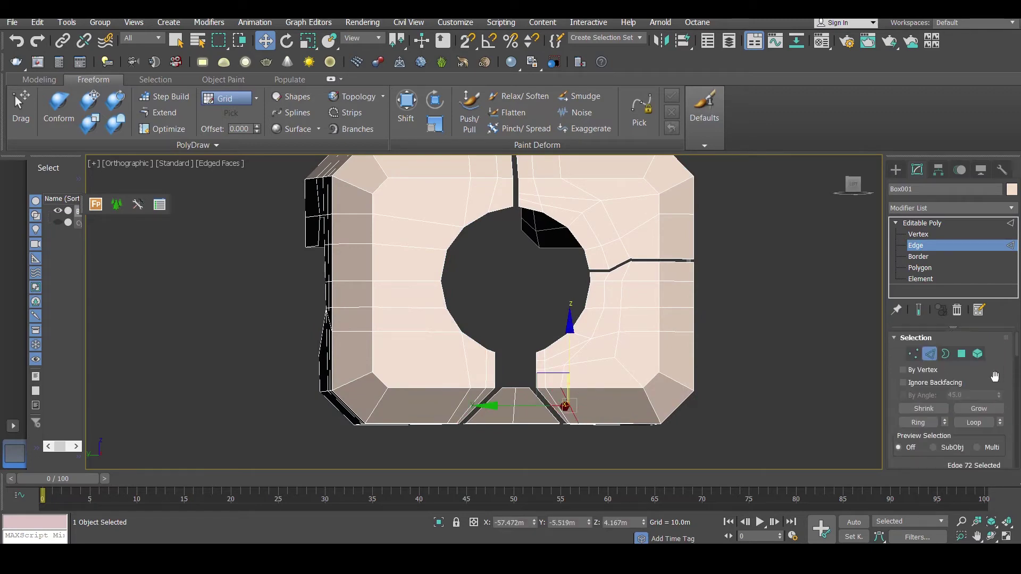
alt+middle_drag(604, 397, 589, 290)
alt+click(554, 296)
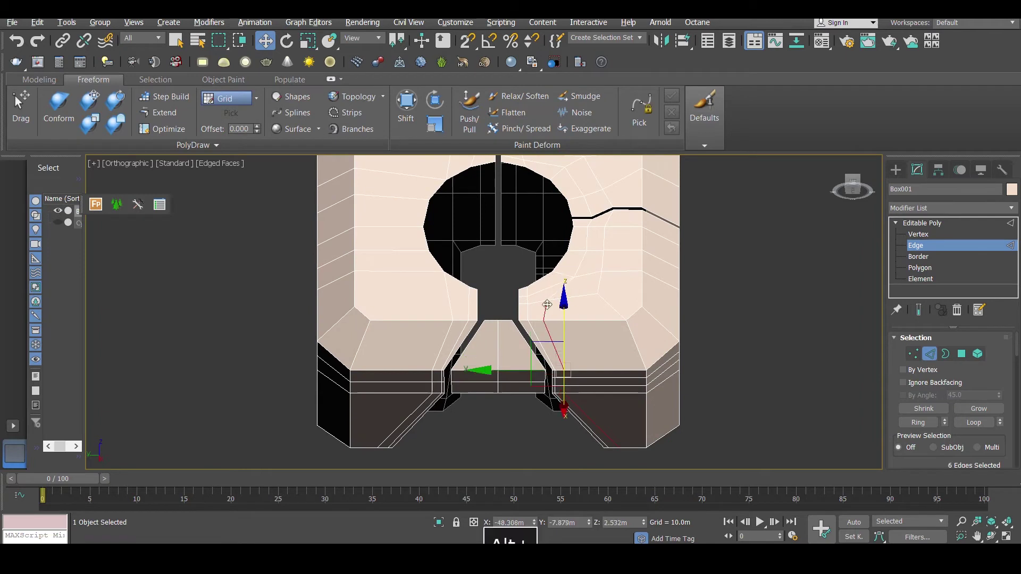
drag(500, 371, 519, 372)
key(ctrl+z)
alt+drag(631, 418, 595, 443)
drag(486, 360, 521, 356)
Step: Nudge the front-face vertex just above the shifted bevel edge toward the slot along Y
alt+middle_drag(608, 348, 591, 365)
click(943, 236)
click(716, 302)
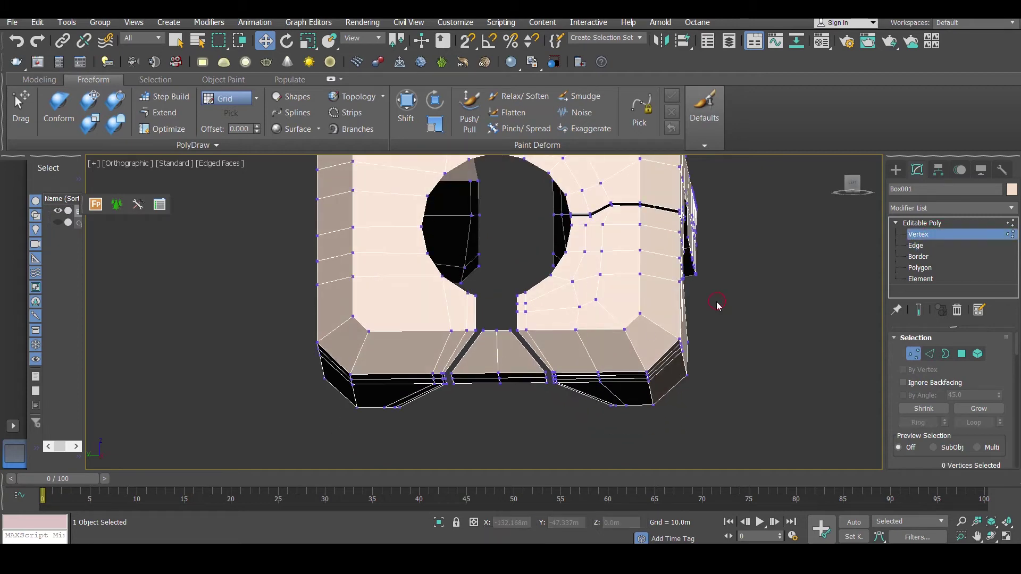
click(580, 308)
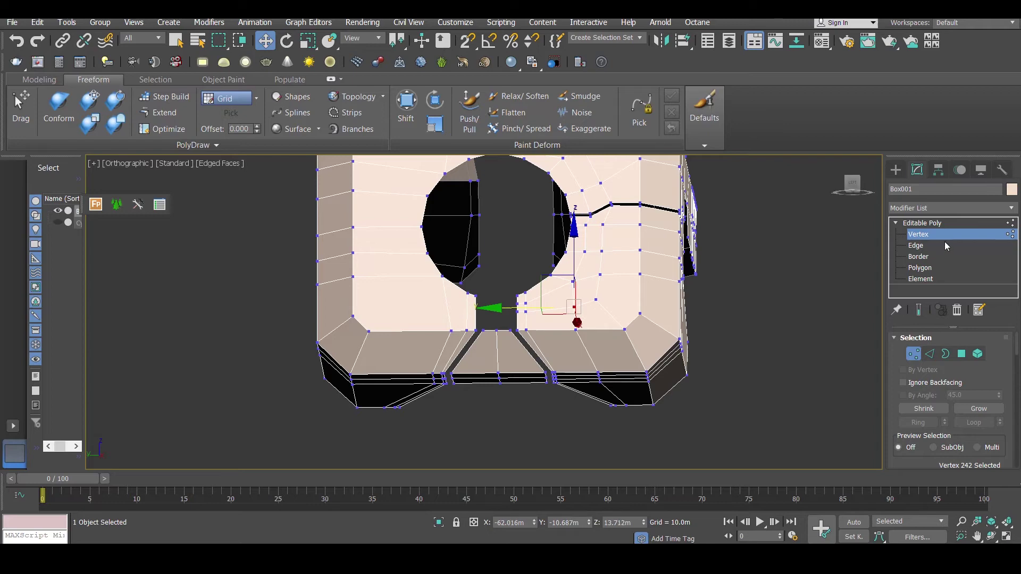
Step: In the left view, cut new edges from the hole's lower rim out to the panel's side and down to its bottom edge
key(f)
key(z)
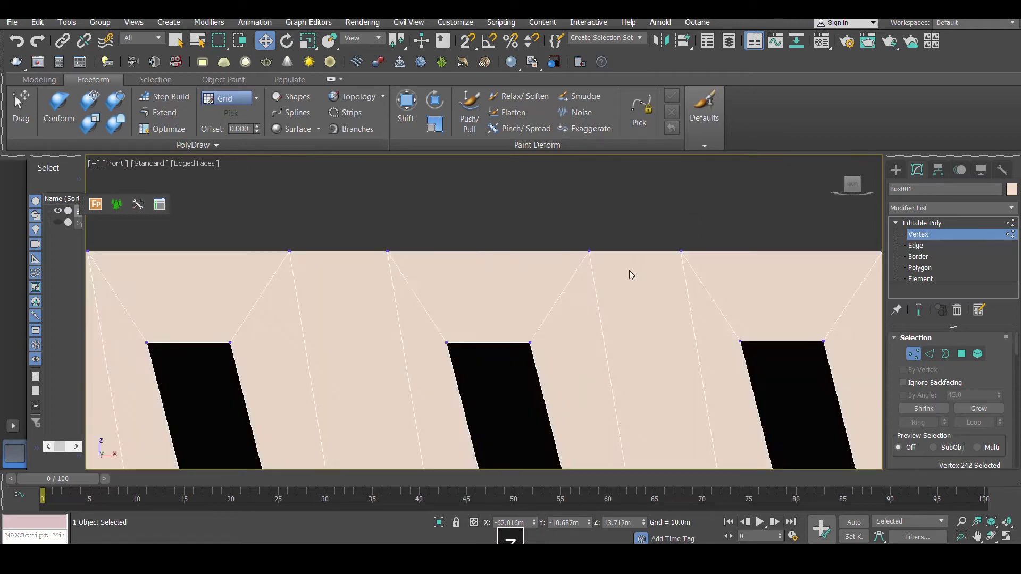
scroll(630, 270, down, 6)
scroll(510, 202, up, 5)
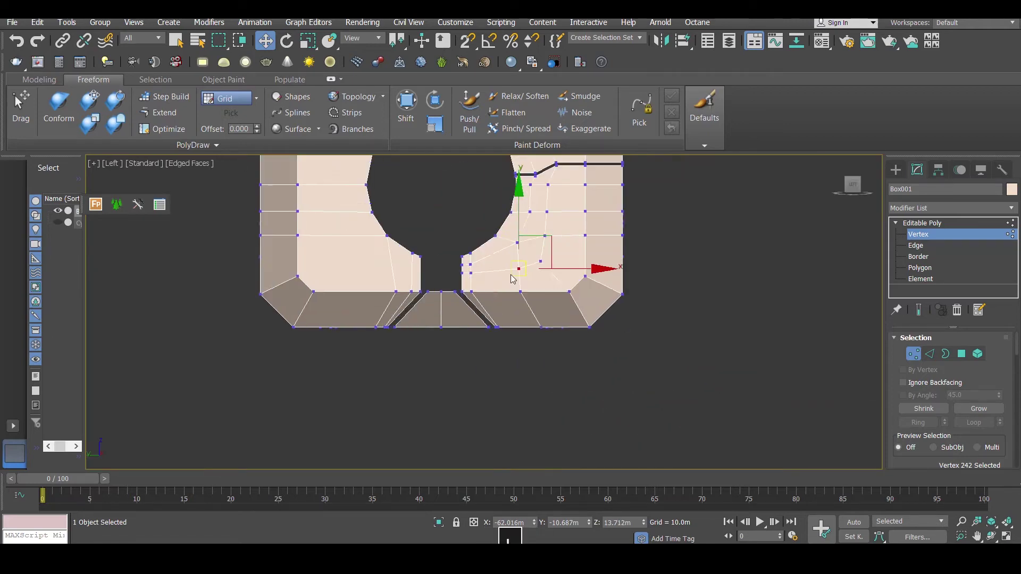
drag(1017, 342, 1002, 433)
click(976, 422)
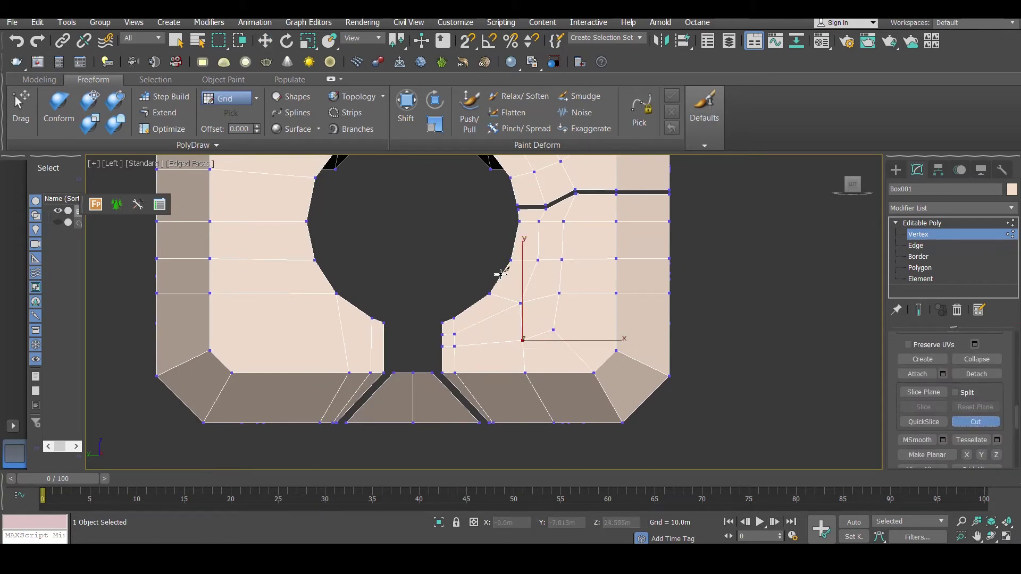
click(527, 281)
click(673, 280)
click(489, 318)
click(520, 424)
right_click(522, 422)
Step: Cut new edges through the faces above the stepped gap, running from around the hole's upper rim to the panel's outer side
middle_drag(598, 267, 604, 371)
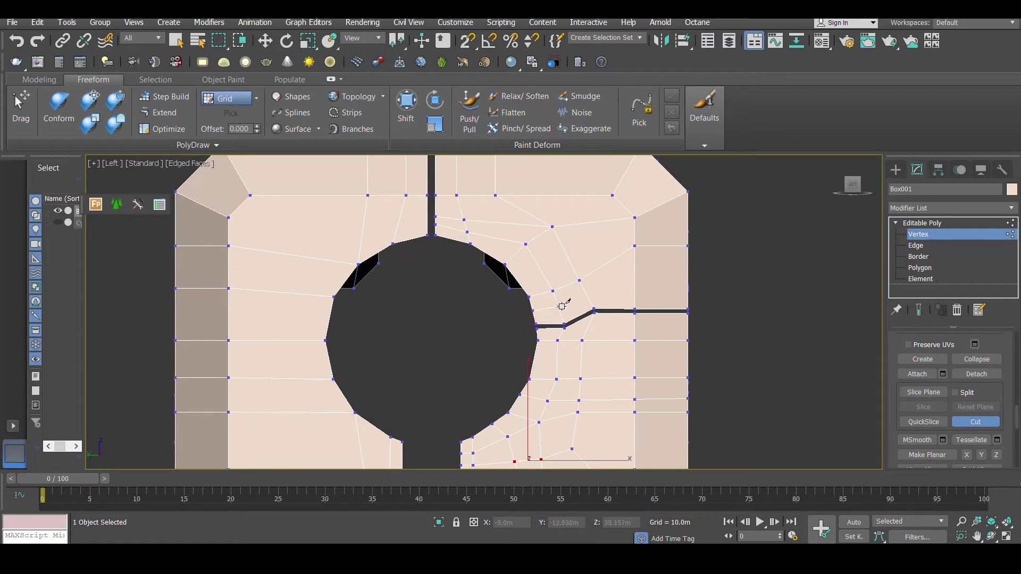
click(560, 307)
key(ctrl+z)
click(585, 291)
click(635, 277)
click(688, 275)
click(518, 281)
click(687, 223)
right_click(501, 219)
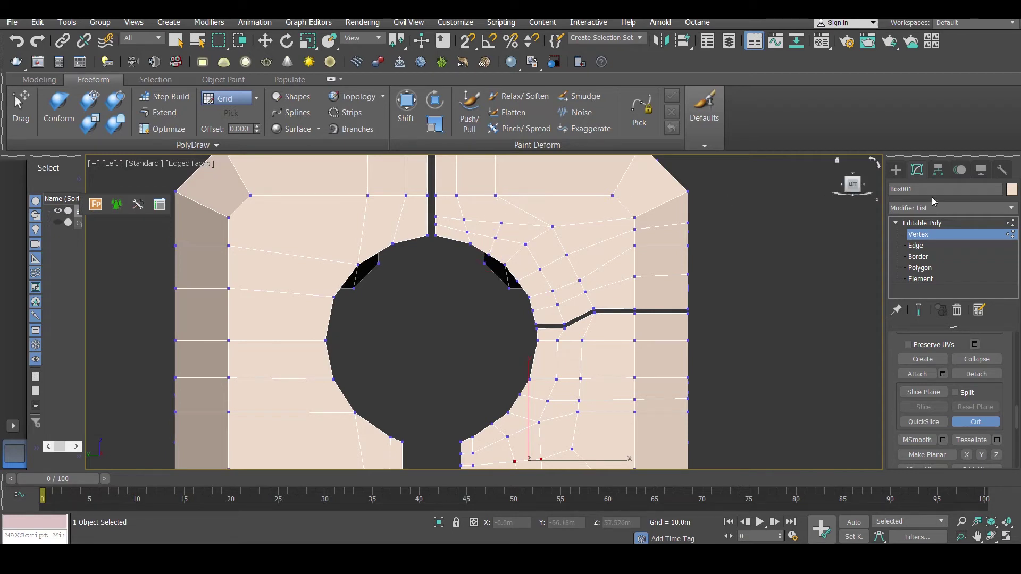
Step: Undo the last cut and cut an edge from the hole's upper rim up to the panel's top edge
key(ctrl+z)
click(491, 257)
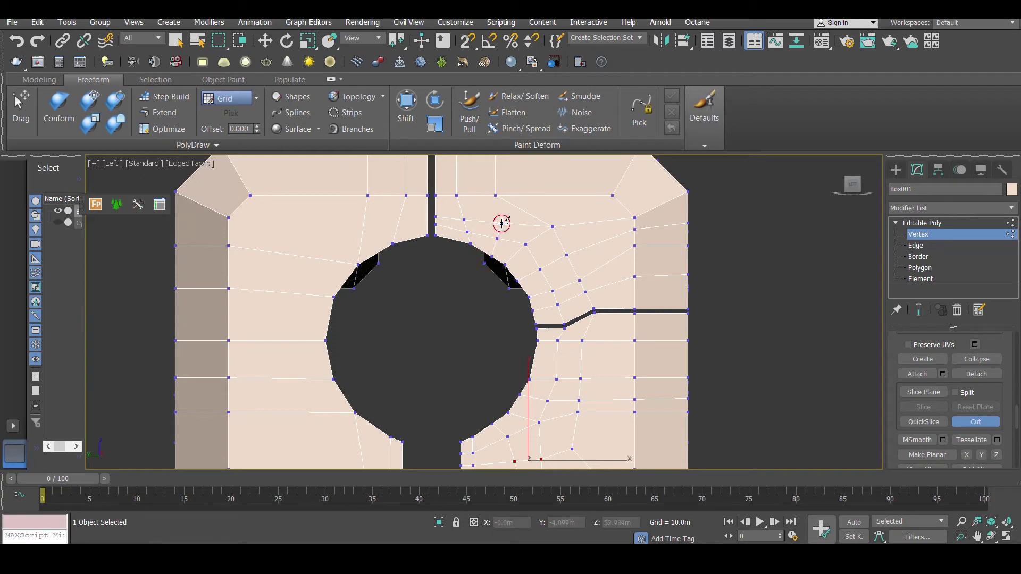
click(478, 195)
middle_drag(477, 162, 479, 193)
click(476, 175)
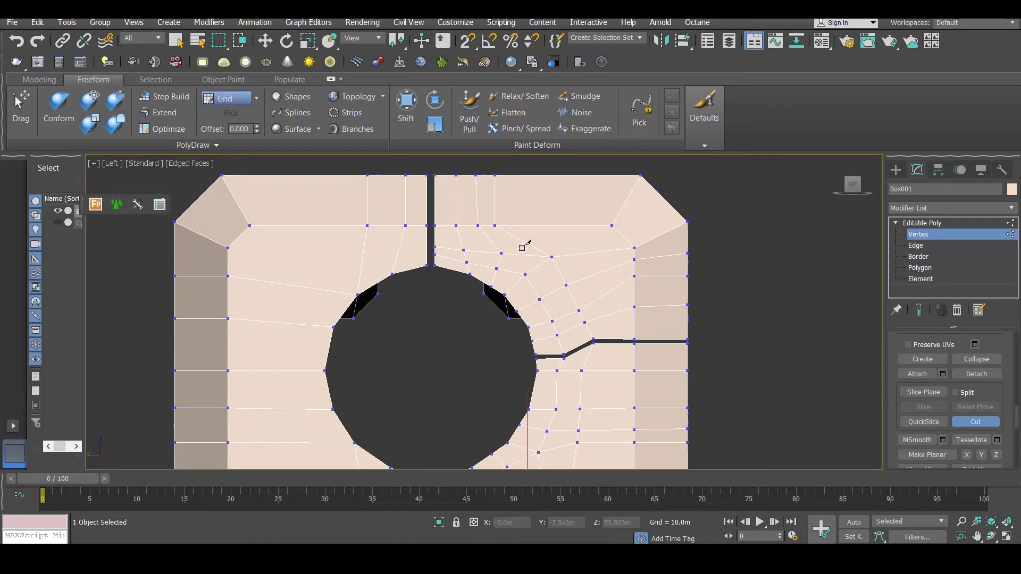
scroll(522, 249, down, 2)
key(w)
scroll(497, 264, up, 6)
click(500, 307)
scroll(493, 300, down, 6)
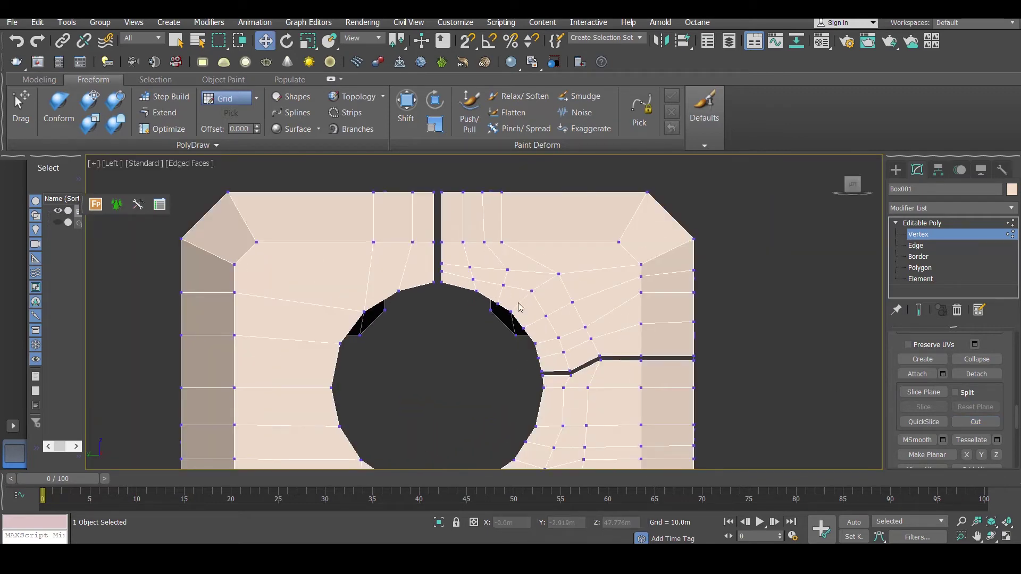
Step: Cut an edge beside the vertical gap from the panel's top edge to the hole rim and select its three lower vertices
click(958, 423)
key(F3)
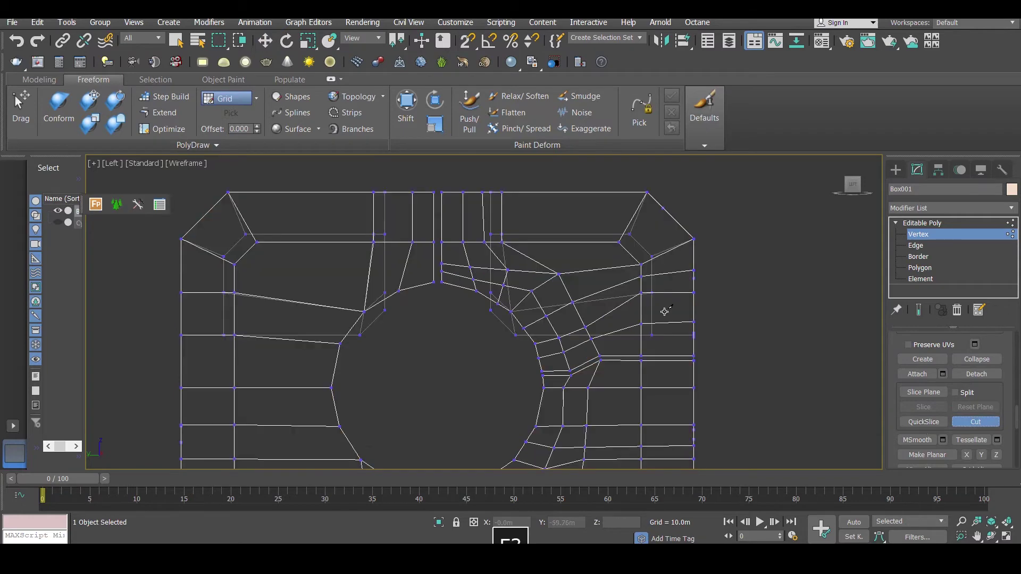
click(451, 192)
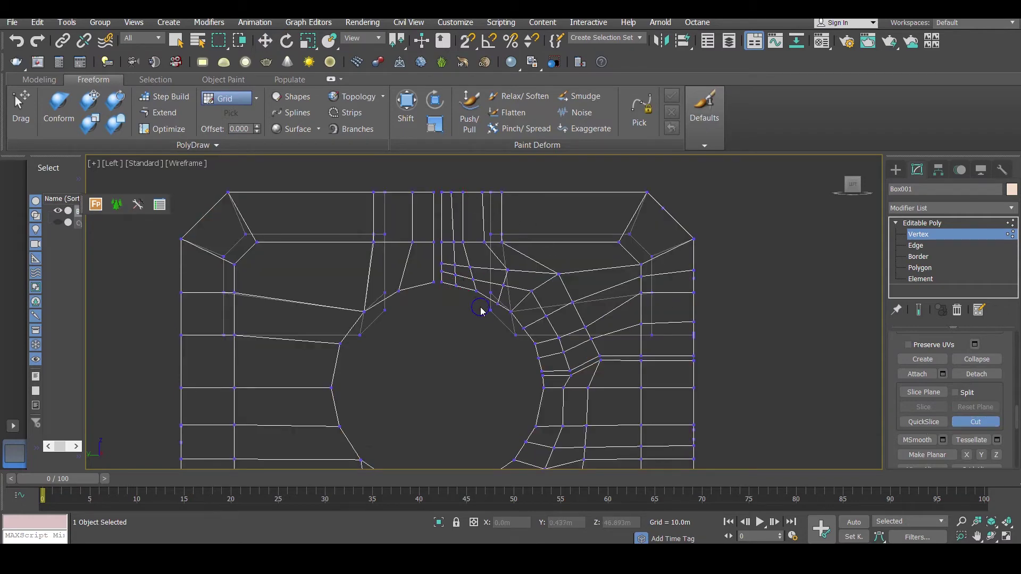
scroll(518, 316, up, 2)
right_click(462, 308)
scroll(407, 280, up, 4)
middle_drag(445, 266, 443, 298)
drag(476, 330, 450, 211)
key(F3)
key(F3)
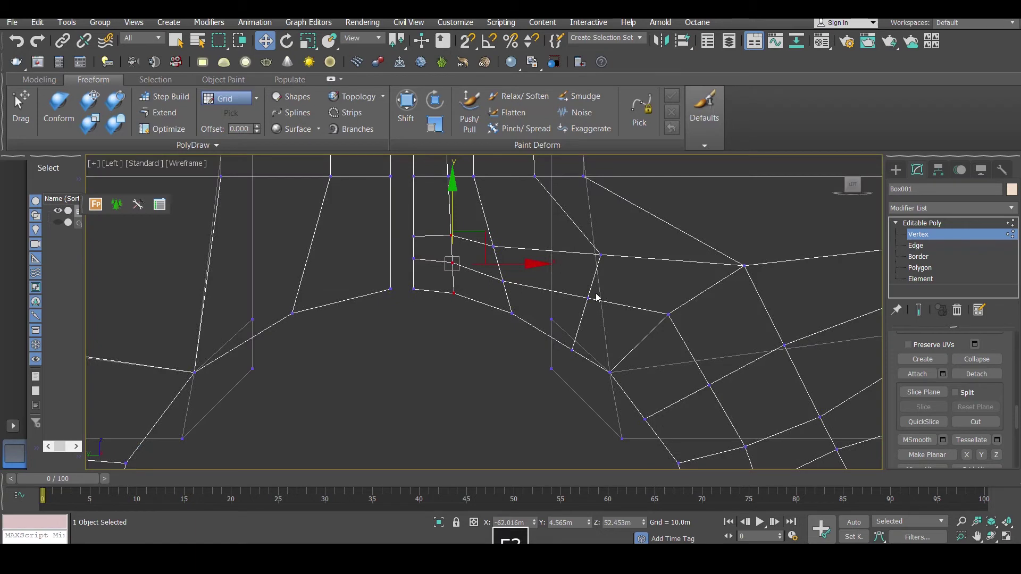
Step: Raise the two neighbouring vertex pairs above the hole's upper rim slightly to even out the new edge rows
click(589, 298)
ctrl+click(572, 350)
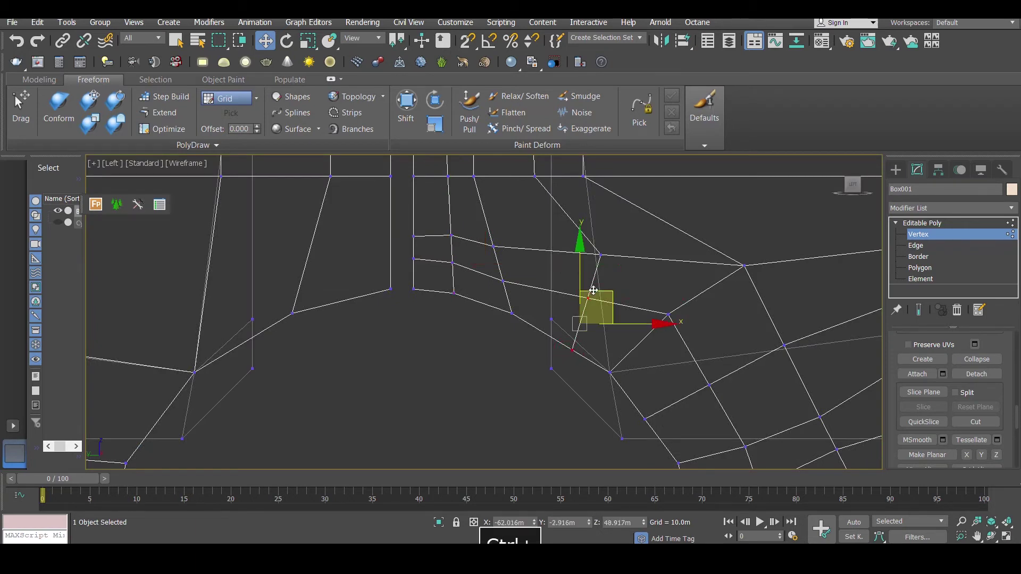
key(F3)
drag(608, 291, 608, 285)
click(510, 291)
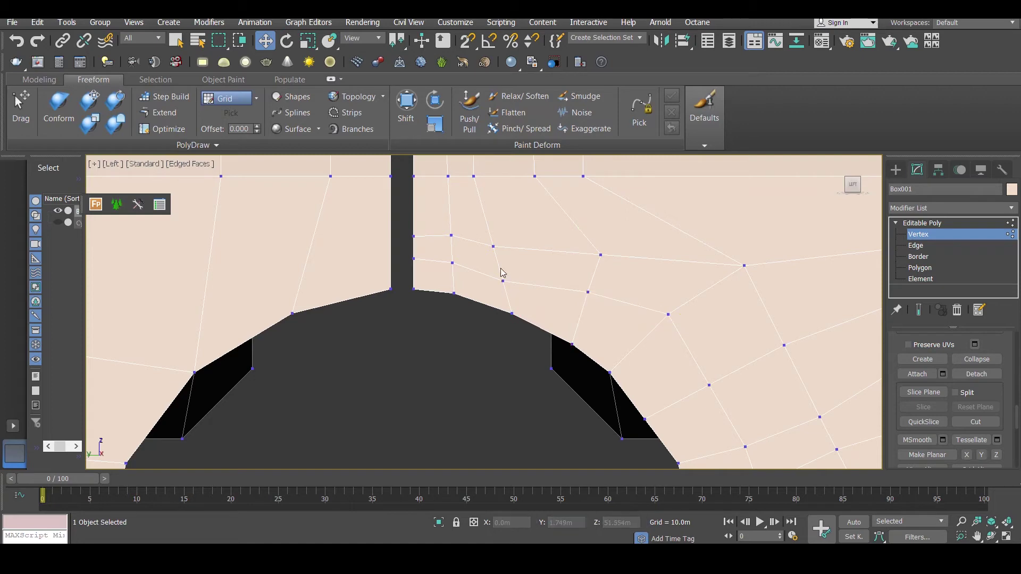
key(F3)
drag(470, 215, 498, 212)
key(F3)
scroll(441, 236, down, 3)
key(F3)
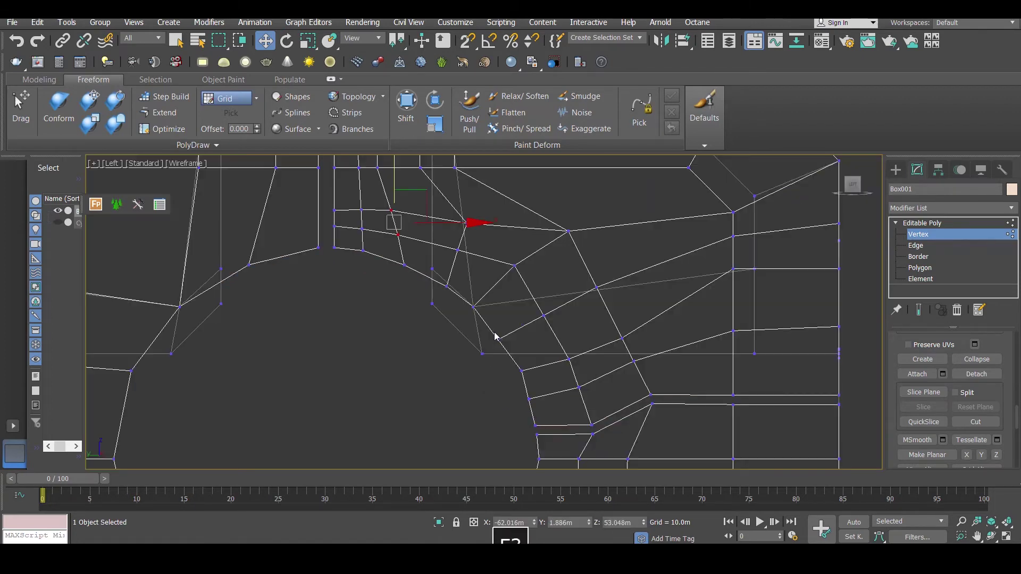
Step: Nudge the hole-rim vertices between the upper arc and the stepped gap along X to round the rim
click(499, 338)
middle_drag(536, 311, 513, 257)
click(506, 345)
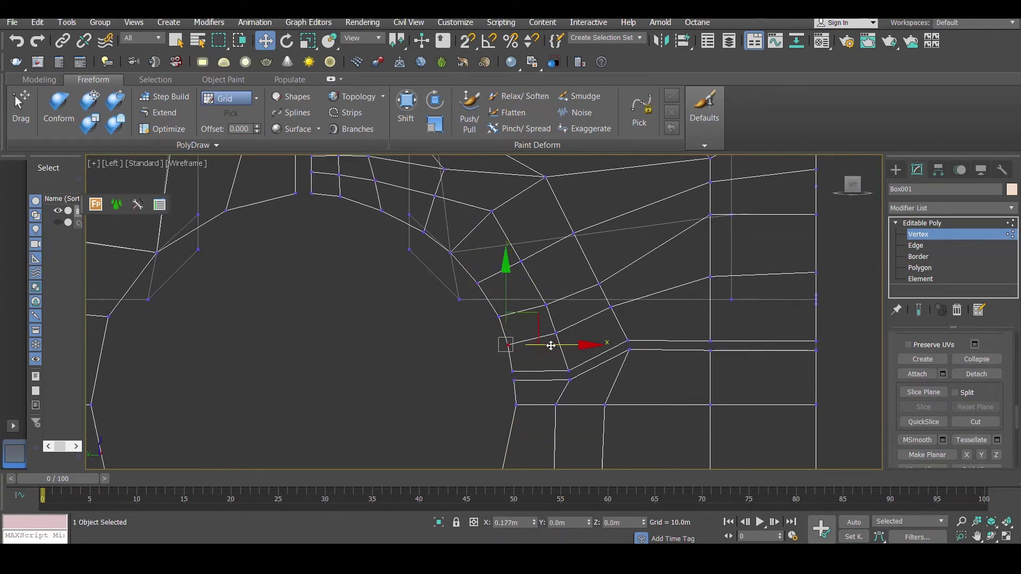
middle_drag(525, 397, 506, 310)
key(F3)
scroll(500, 327, down, 5)
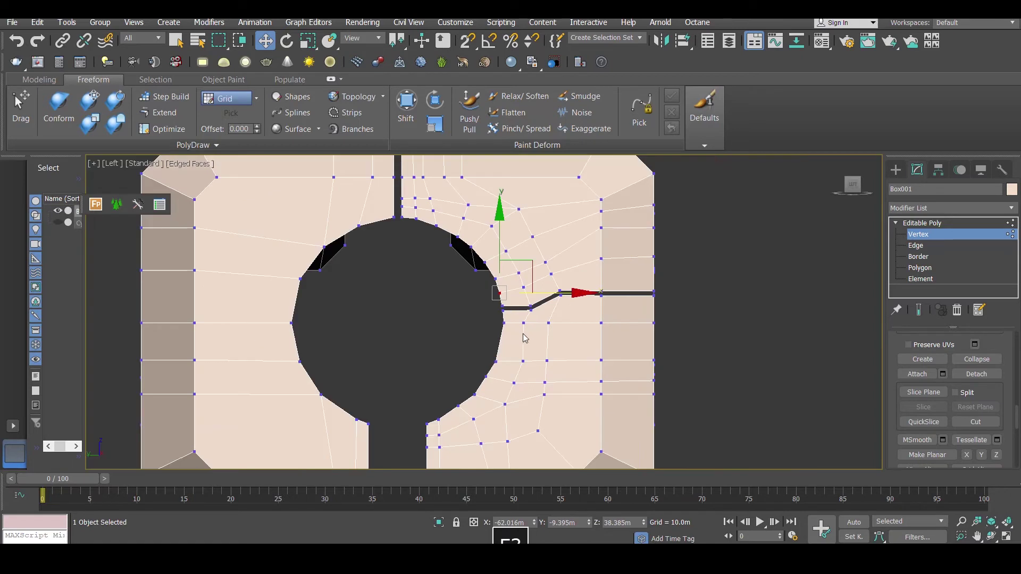
Step: Shift the second row of vertices below the gap outward along X, and the inner vertex above it by about 0.5 m
click(967, 422)
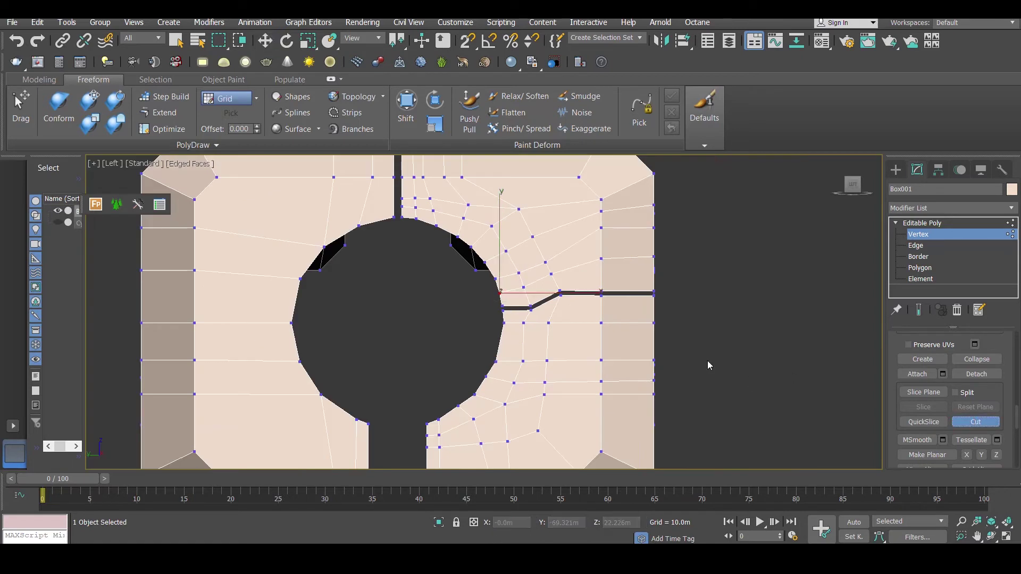
scroll(504, 345, up, 3)
right_click(504, 346)
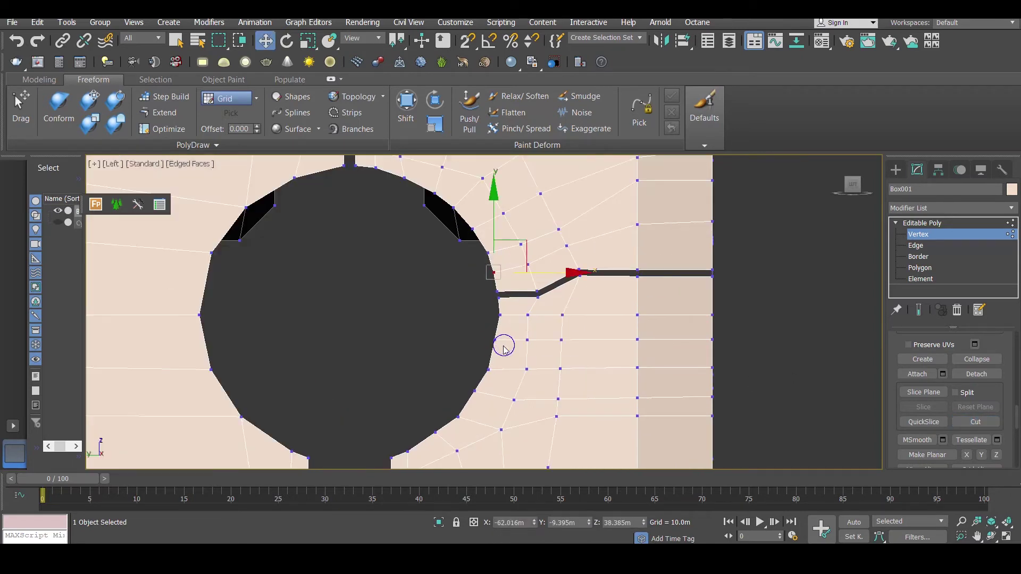
click(495, 339)
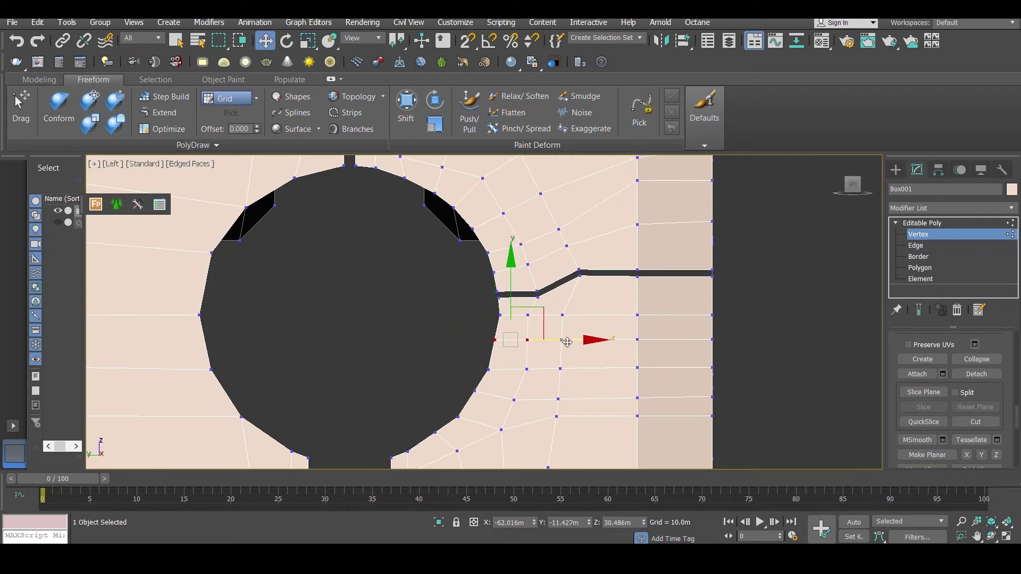
click(528, 315)
drag(529, 315, 572, 316)
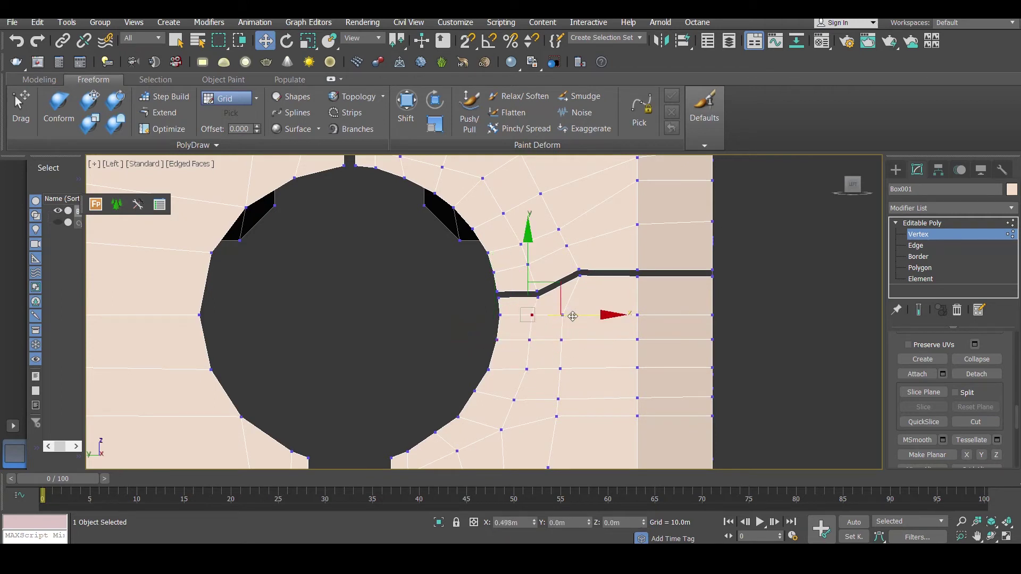
middle_drag(529, 340, 535, 314)
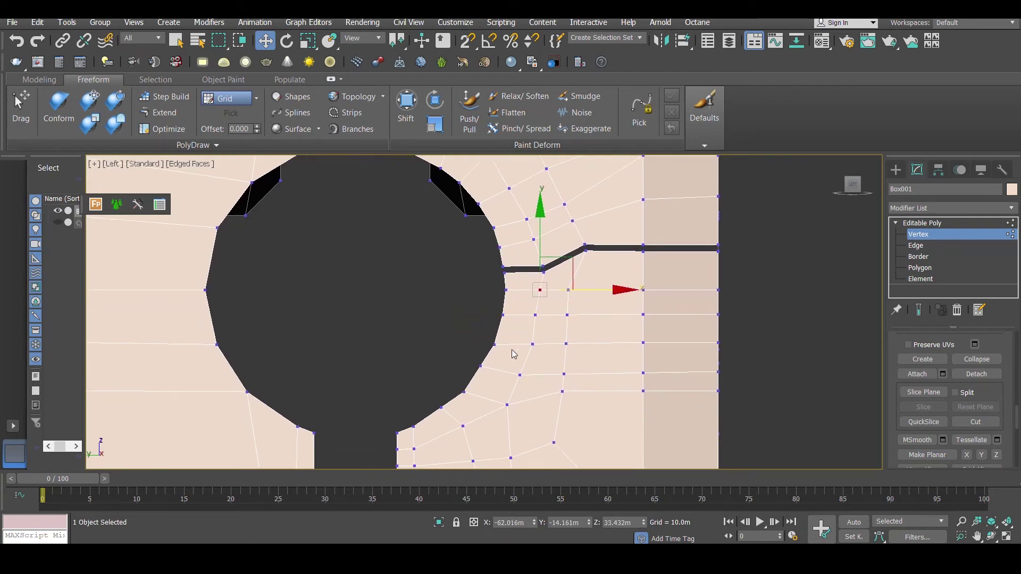
Step: Move one lower rim vertex about 0.44 m outward along X and lower the rim vertex near the slot about 0.37 m
click(484, 366)
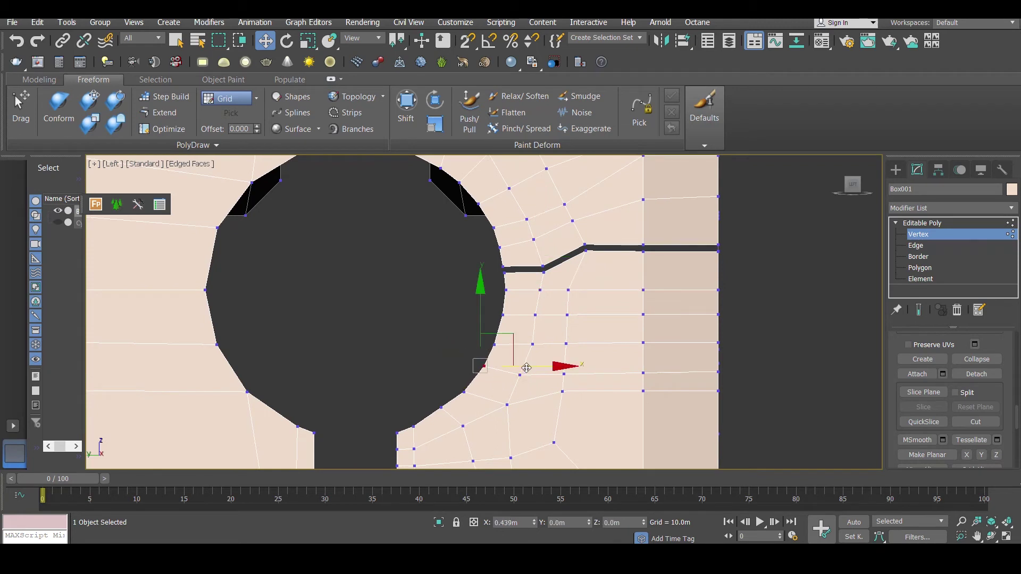
middle_drag(488, 391, 507, 331)
drag(451, 343, 468, 358)
drag(461, 306, 460, 307)
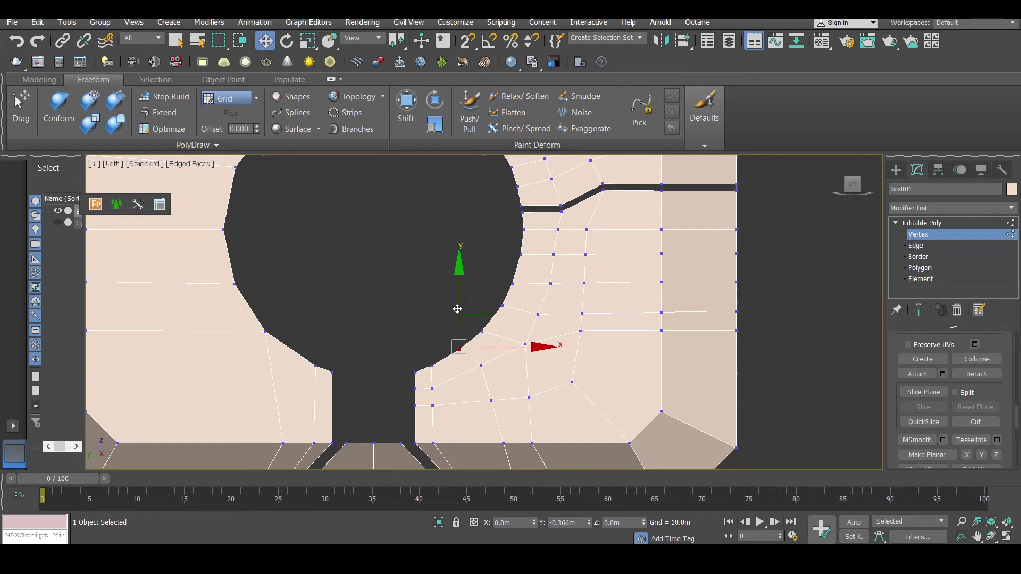
drag(457, 309, 457, 309)
Step: With edged faces hidden, nudge the rim vertex just below the gap about 0.13 m inward along X and return to object level
scroll(501, 292, down, 3)
click(458, 259)
scroll(460, 257, up, 3)
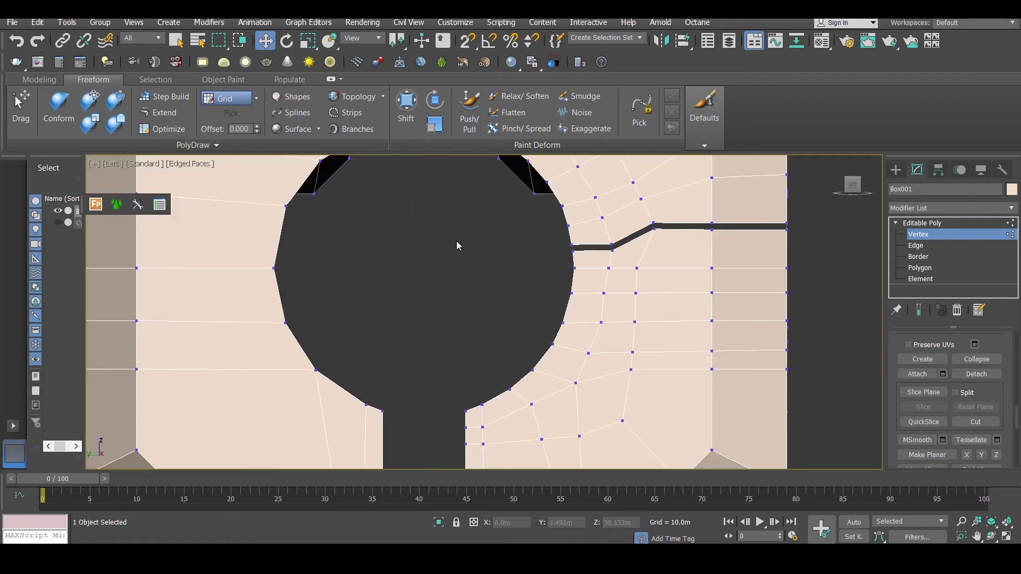
middle_drag(462, 243, 454, 315)
key(F4)
scroll(485, 311, down, 2)
scroll(532, 328, up, 4)
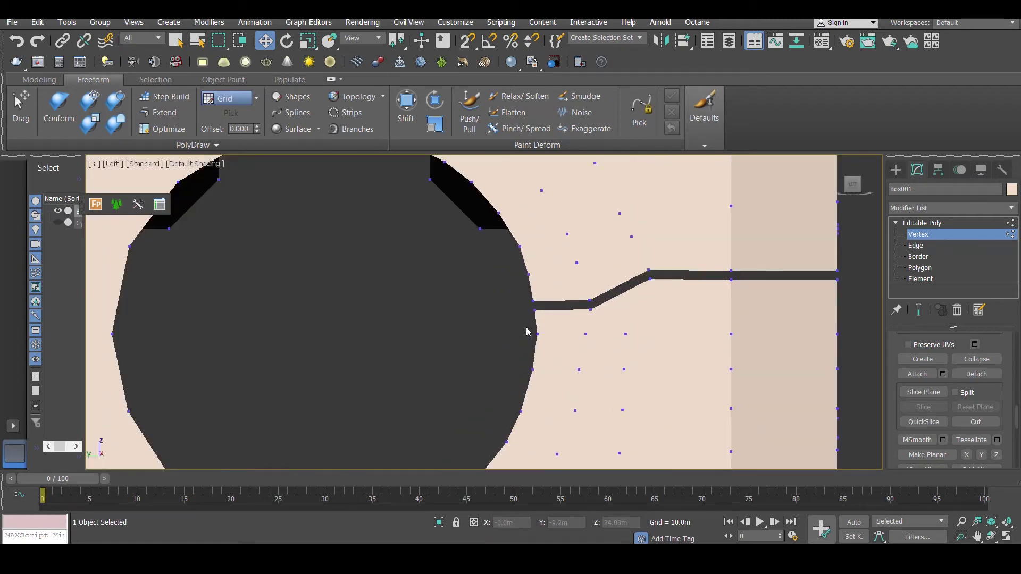
click(536, 333)
drag(583, 335, 581, 338)
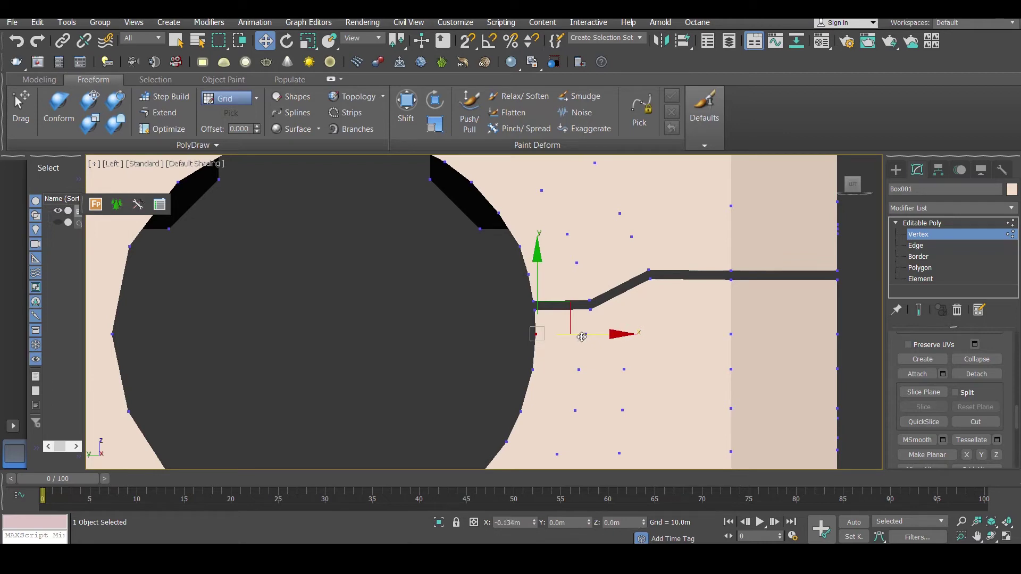
click(947, 235)
scroll(631, 280, down, 5)
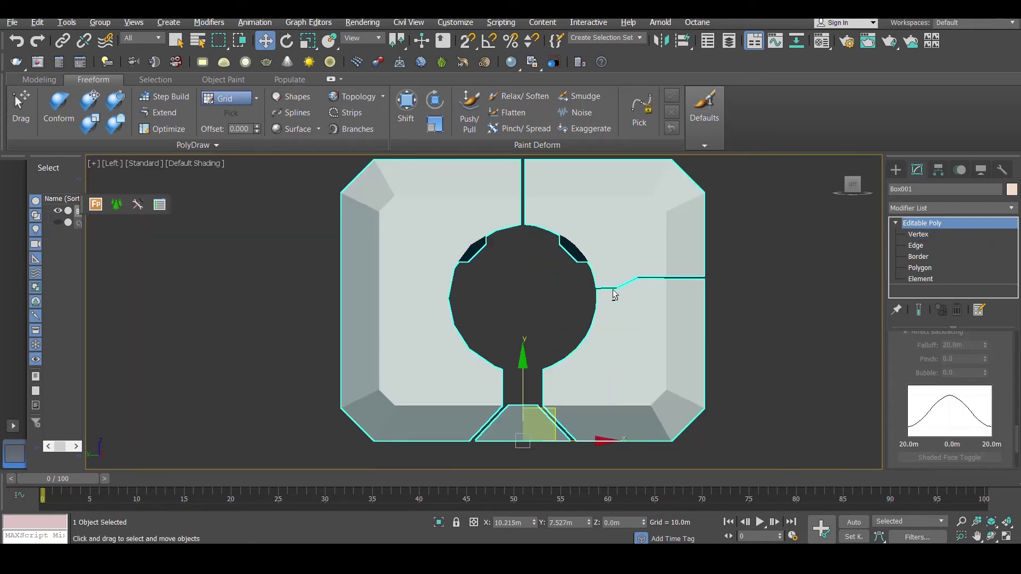
Step: With edged faces shown, use Cut at vertex level to add an edge on the top face beside the centre slit, running toward the front bevel
alt+middle_drag(616, 295, 554, 311)
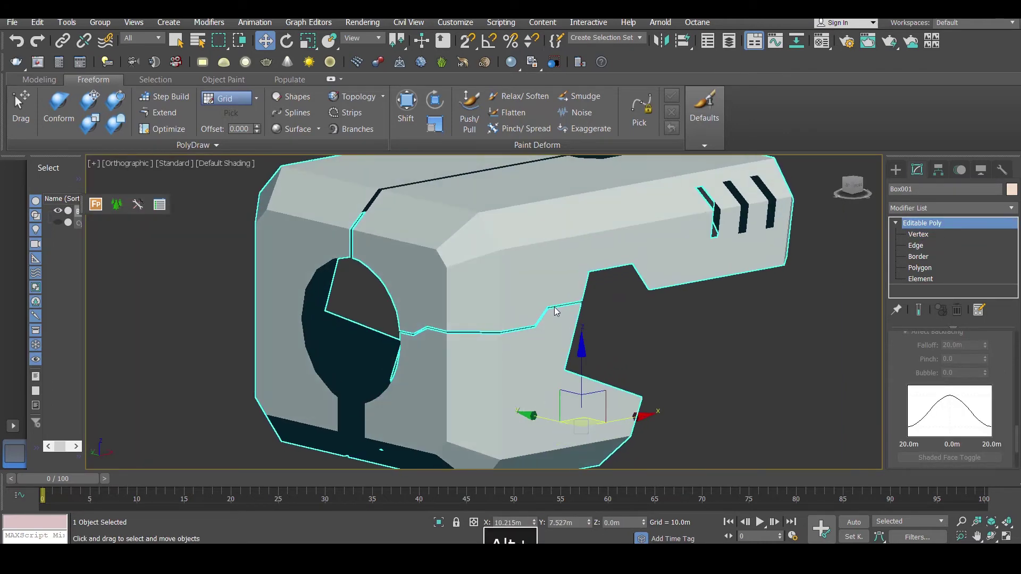
alt+middle_drag(710, 236, 711, 260)
key(F4)
click(918, 234)
alt+middle_drag(468, 267, 545, 270)
scroll(997, 426, down, 2)
click(975, 390)
scroll(499, 338, up, 5)
scroll(510, 409, down, 4)
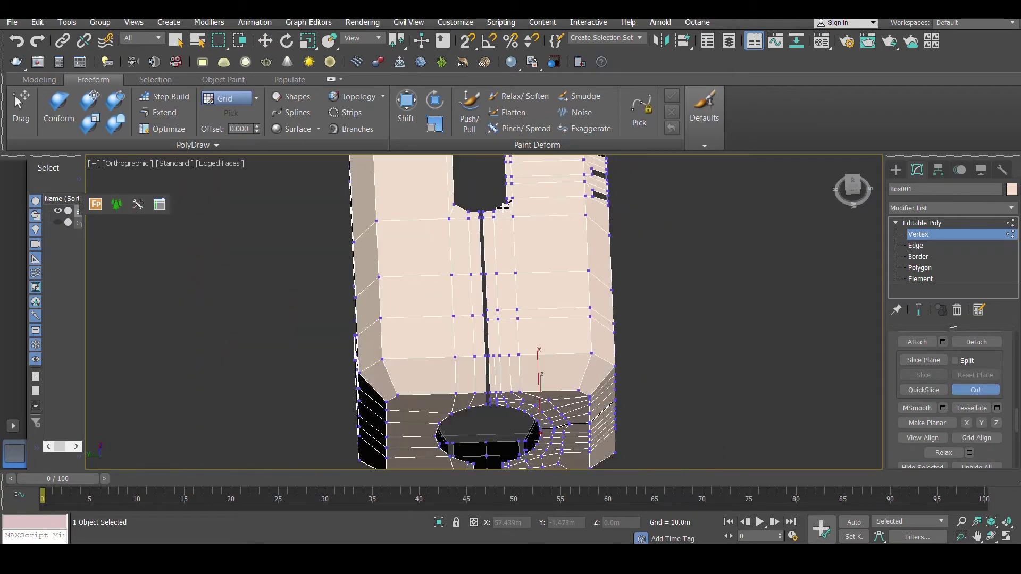
click(511, 315)
click(508, 354)
alt+middle_drag(514, 232, 572, 368)
scroll(586, 383, up, 4)
click(533, 393)
click(729, 368)
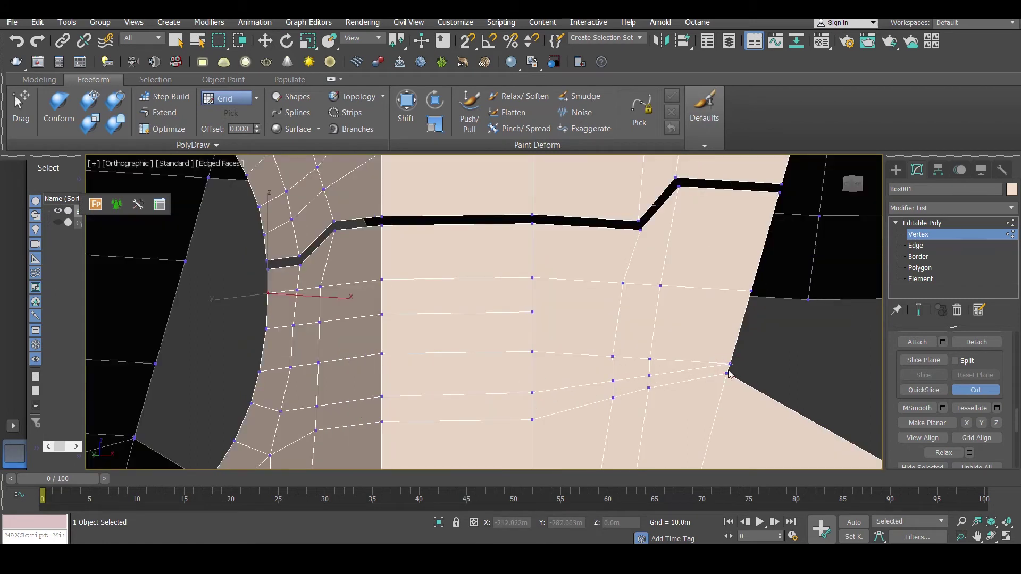
key(ctrl+z)
Step: Cut an edge from the side vertex below the gap to the side notch's edge, just above its inner corner
click(532, 392)
scroll(728, 368, up, 5)
scroll(731, 367, up, 5)
click(728, 370)
scroll(738, 368, down, 12)
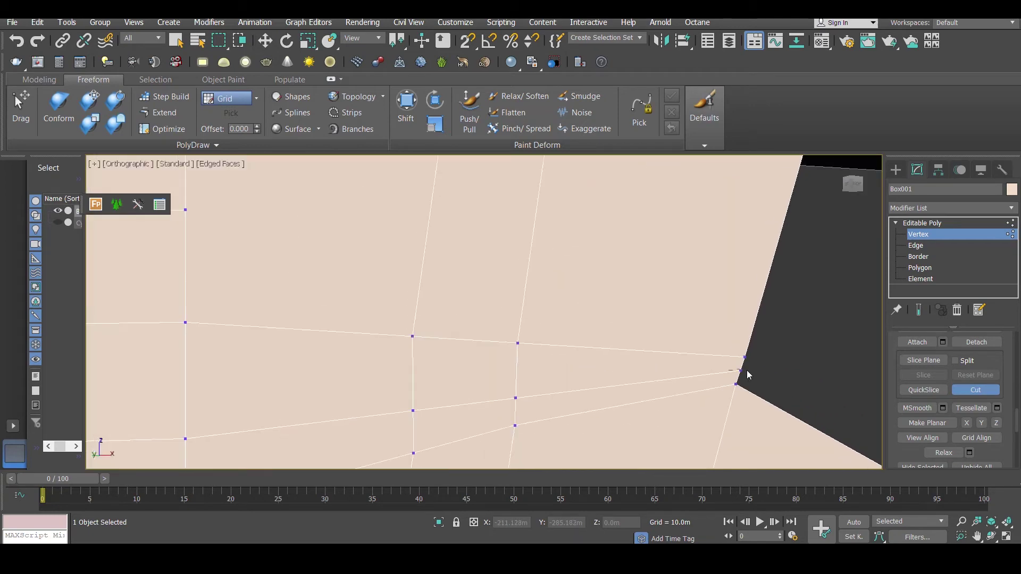
alt+middle_drag(729, 330, 713, 326)
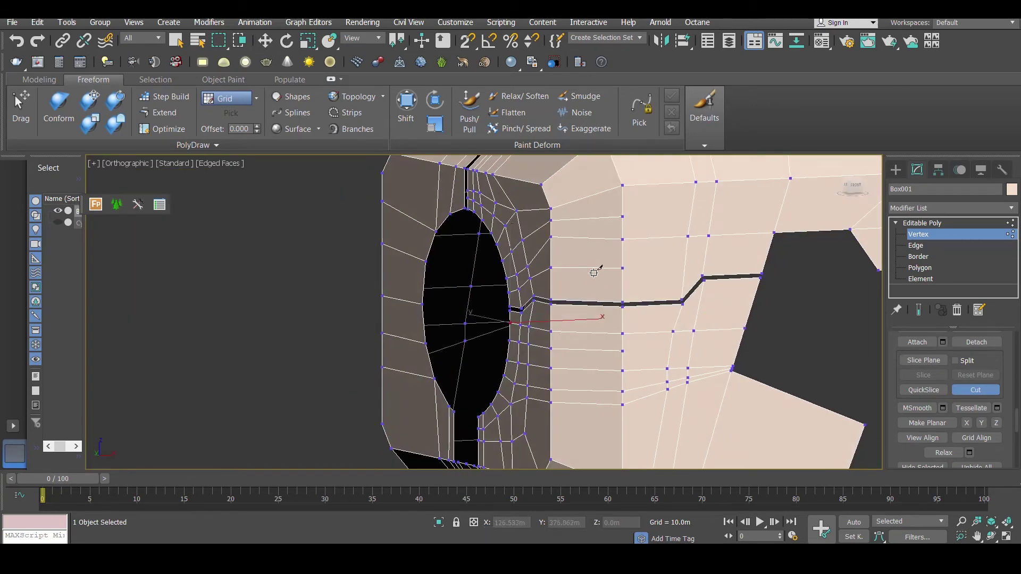
Step: Cut horizontal edges across the side face above the gap, one to the side notch and one toward the first vent slot, and leave Cut
click(622, 267)
middle_drag(707, 344, 654, 305)
click(590, 321)
middle_drag(624, 196, 572, 296)
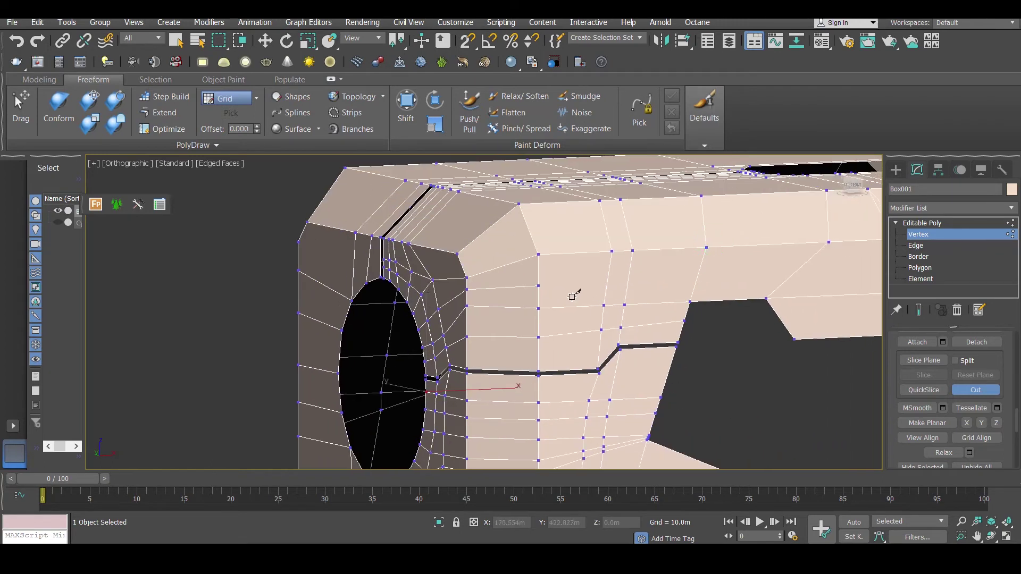
click(539, 286)
middle_drag(709, 282, 455, 301)
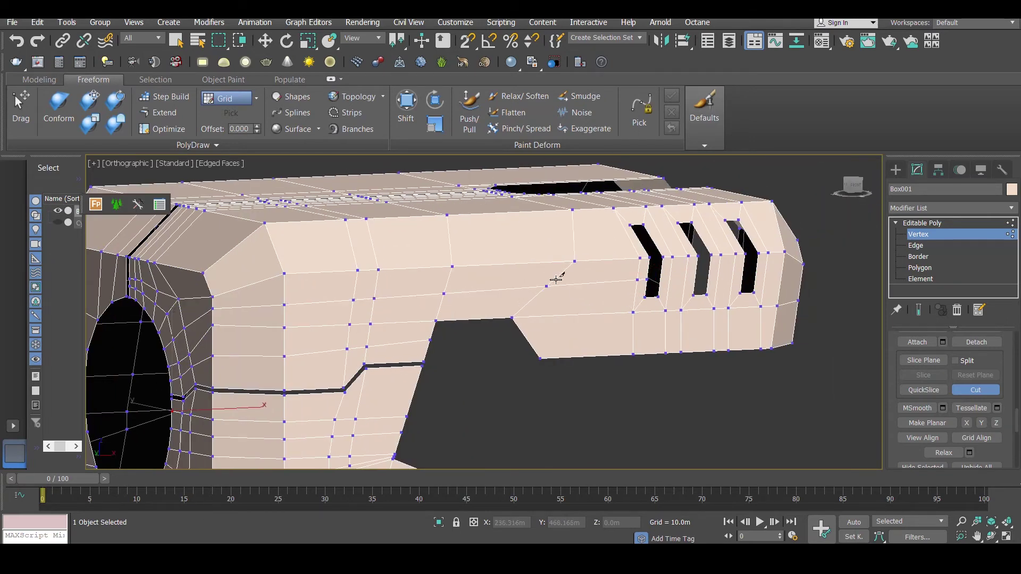
scroll(395, 216, down, 2)
alt+middle_drag(395, 217, 356, 294)
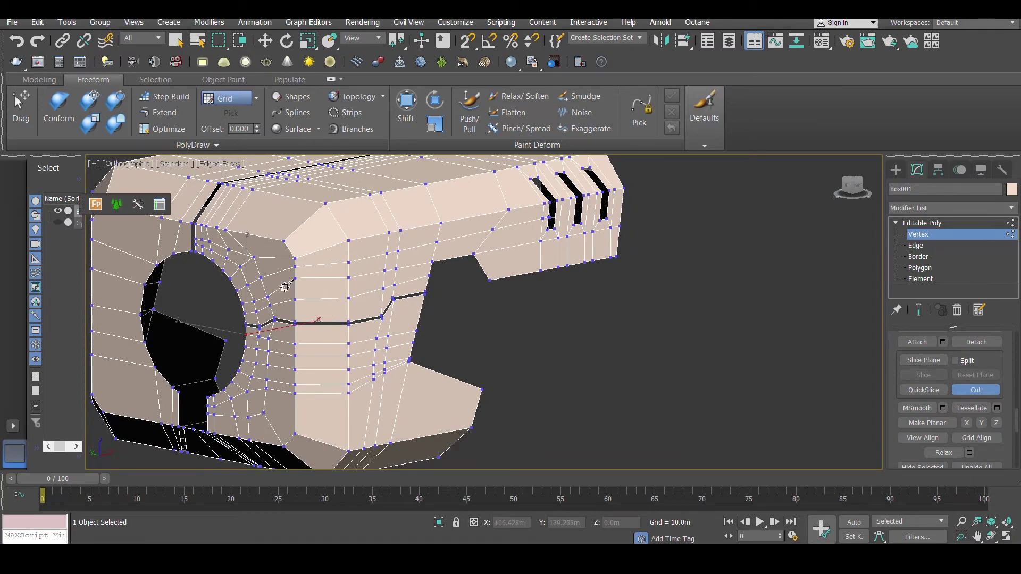
alt+middle_drag(282, 268, 370, 320)
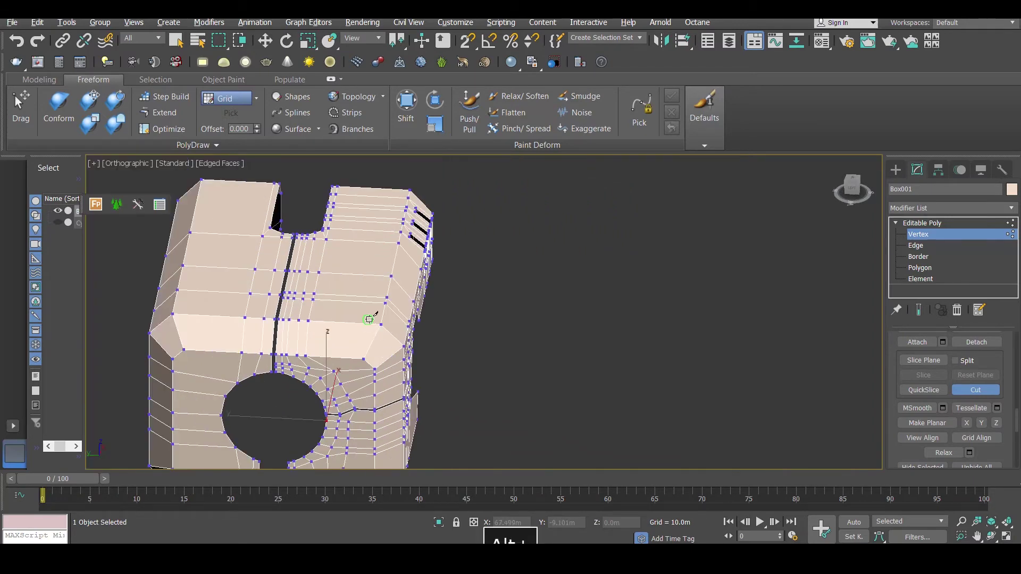
key(w)
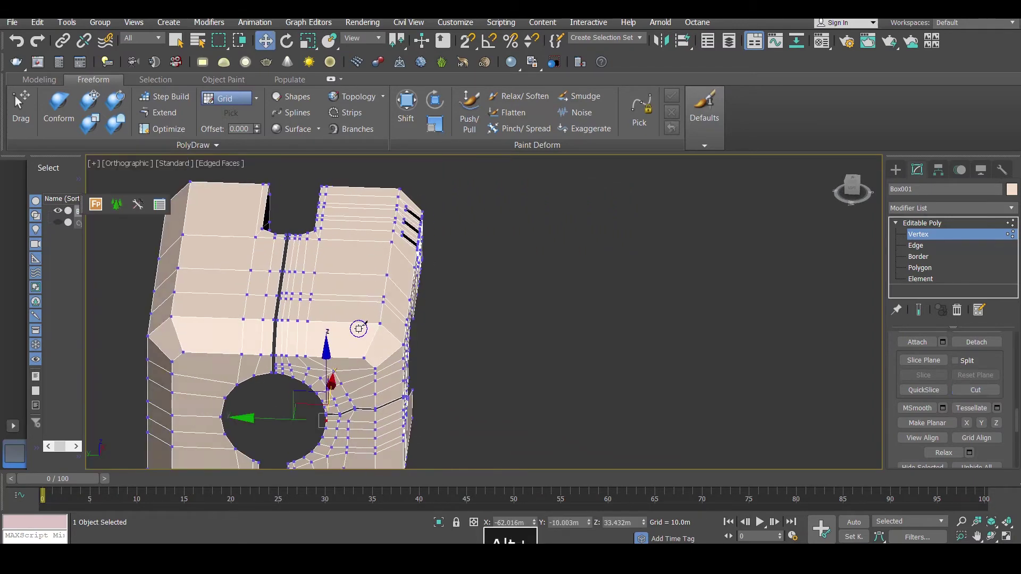
Step: Select the lengthwise edge loop on top beside the notch, then add the edges at the notch corner and extend the selection by loop
click(924, 246)
click(317, 251)
scroll(988, 359, down, 10)
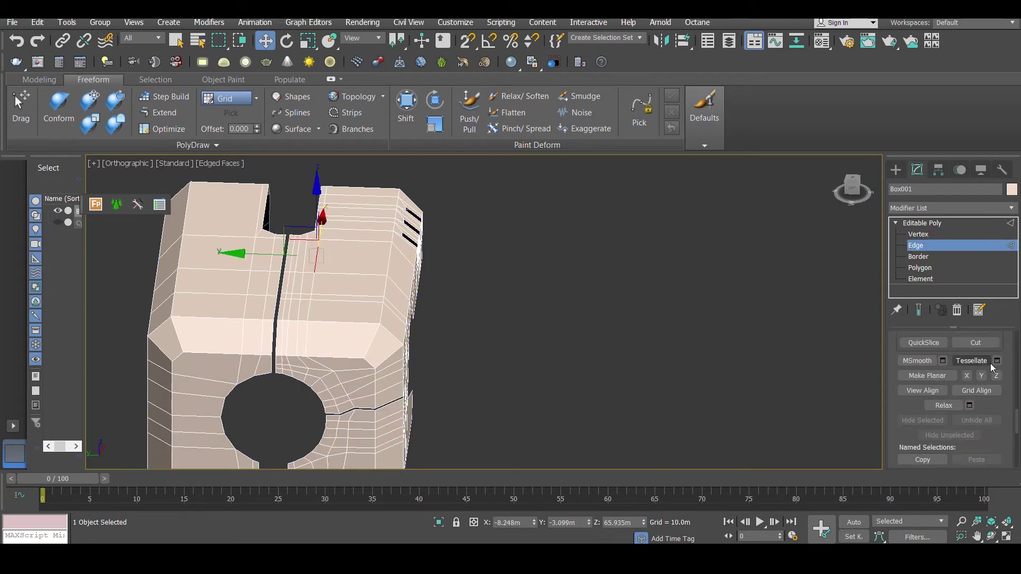
scroll(991, 372, up, 12)
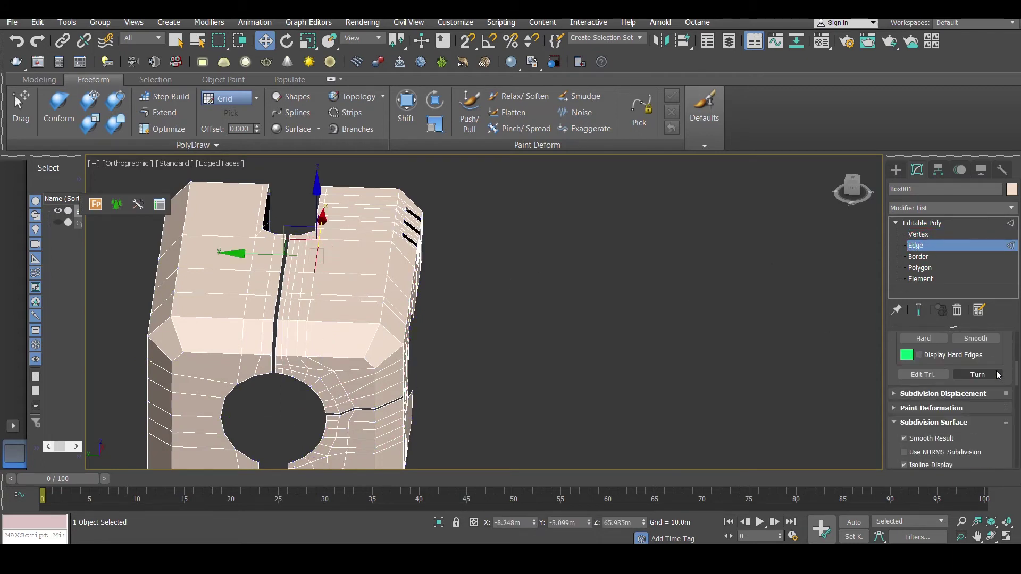
scroll(981, 387, up, 3)
click(974, 361)
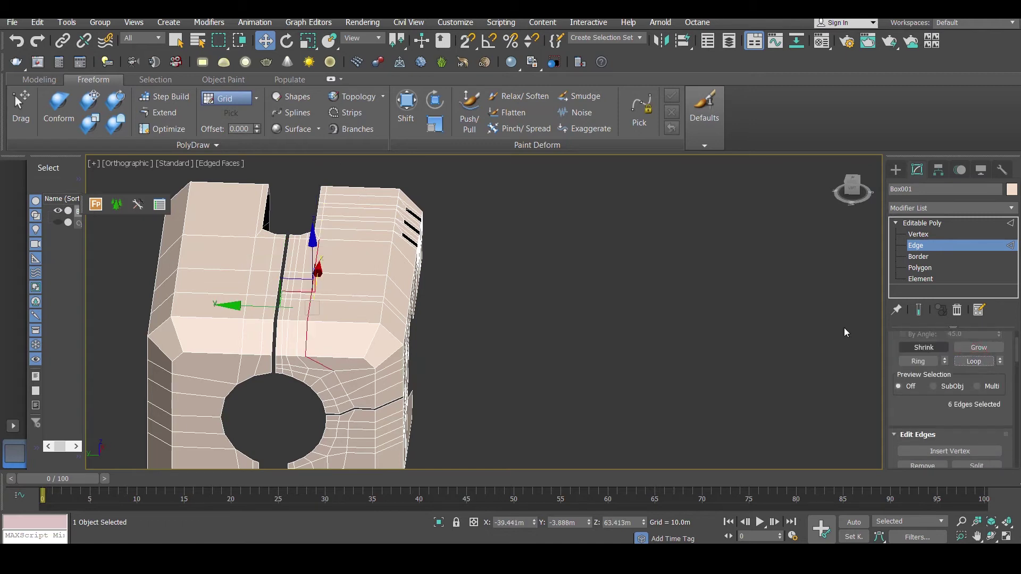
ctrl+click(320, 232)
ctrl+click(320, 232)
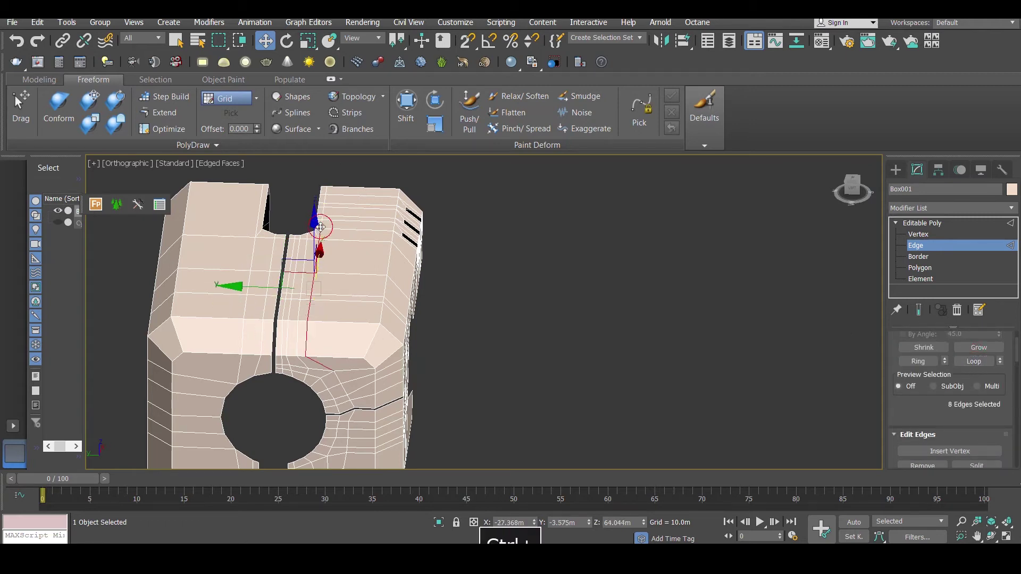
click(975, 363)
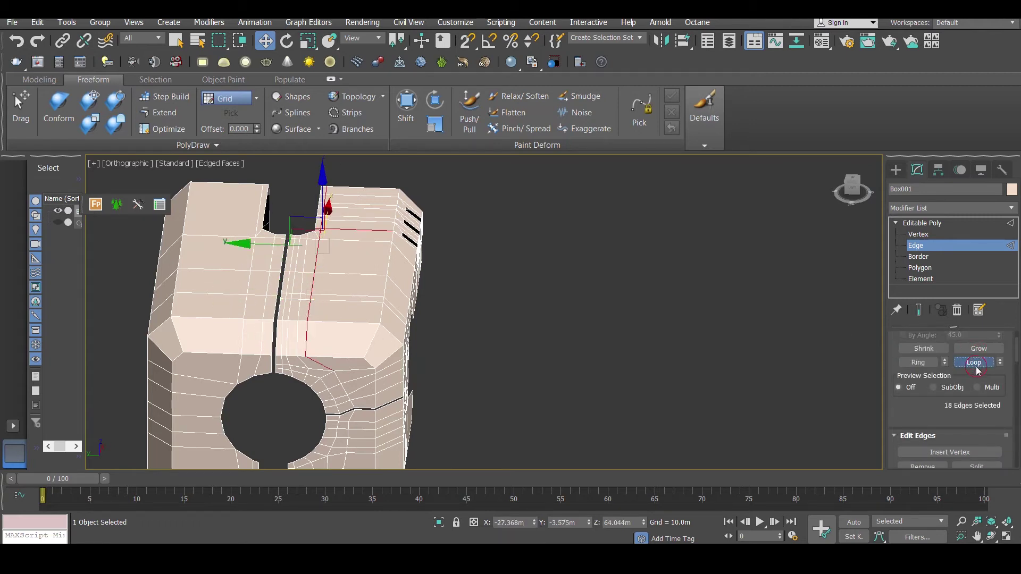
Step: Deselect the crosswise and front-face edges, then move the remaining lengthwise loop about 8.5 m along Y away from the slit
alt+click(384, 232)
scroll(331, 223, up, 5)
alt+drag(261, 238, 283, 255)
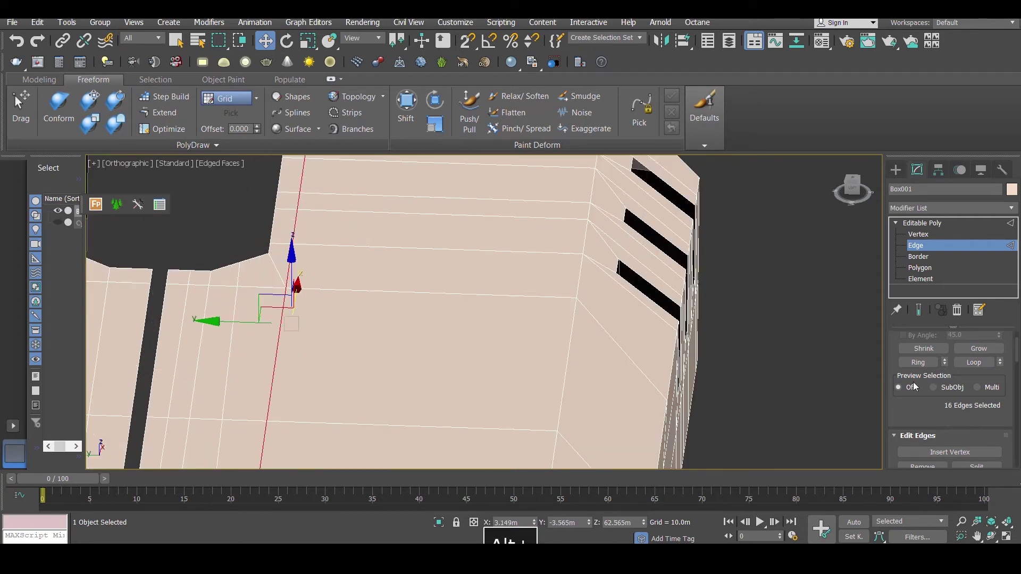
key(z)
click(985, 363)
scroll(558, 312, down, 4)
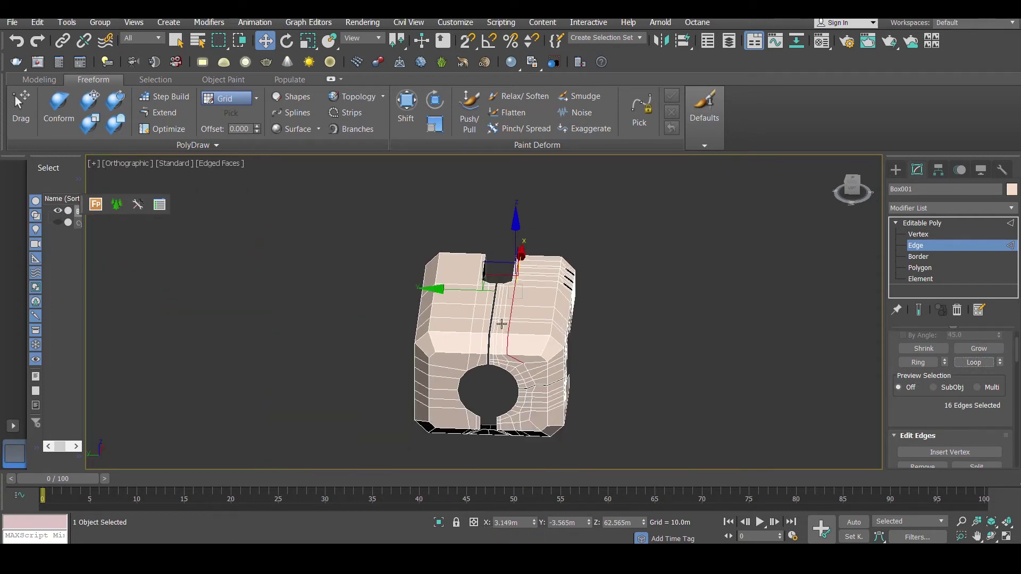
alt+click(530, 365)
drag(462, 284, 494, 285)
scroll(493, 285, up, 3)
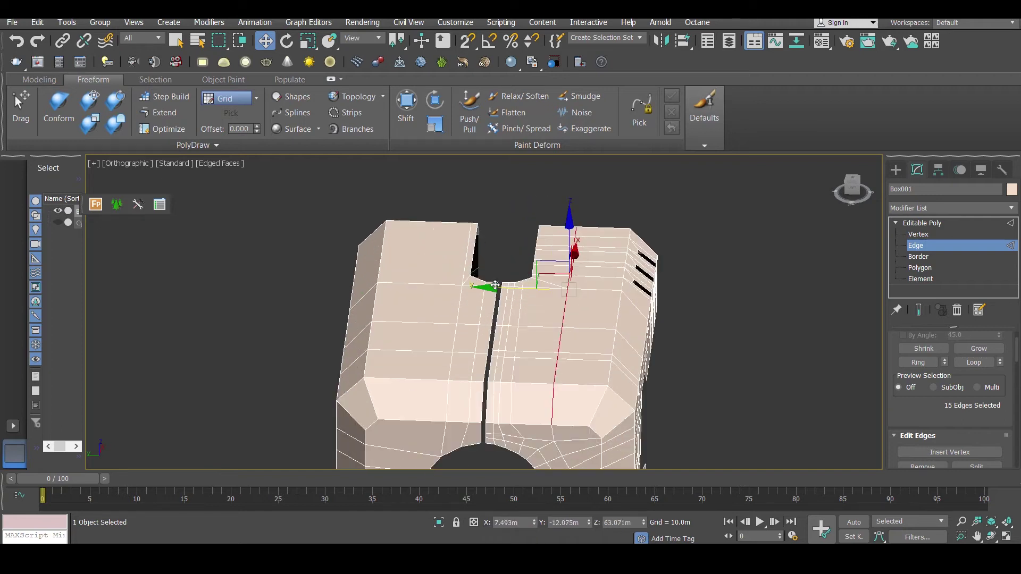
Step: Select the five lengthwise edges between the slit and the moved loop and shift them slightly along Y away from the slit
click(521, 312)
ctrl+click(517, 342)
ctrl+click(515, 355)
ctrl+click(514, 368)
ctrl+click(511, 402)
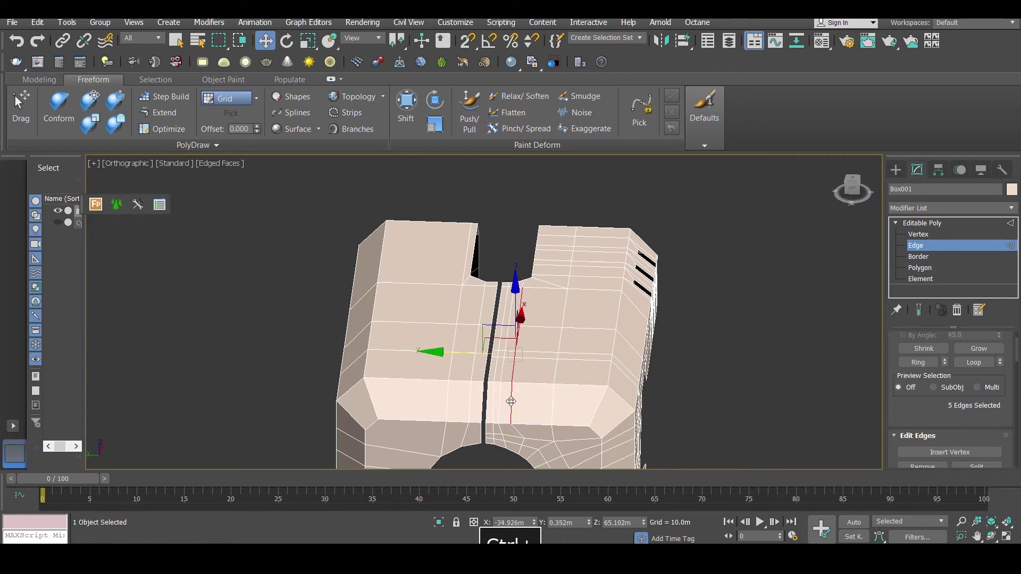
drag(469, 355, 481, 352)
alt+middle_drag(482, 350, 529, 363)
click(498, 310)
alt+middle_drag(542, 327, 539, 253)
scroll(538, 353, down, 4)
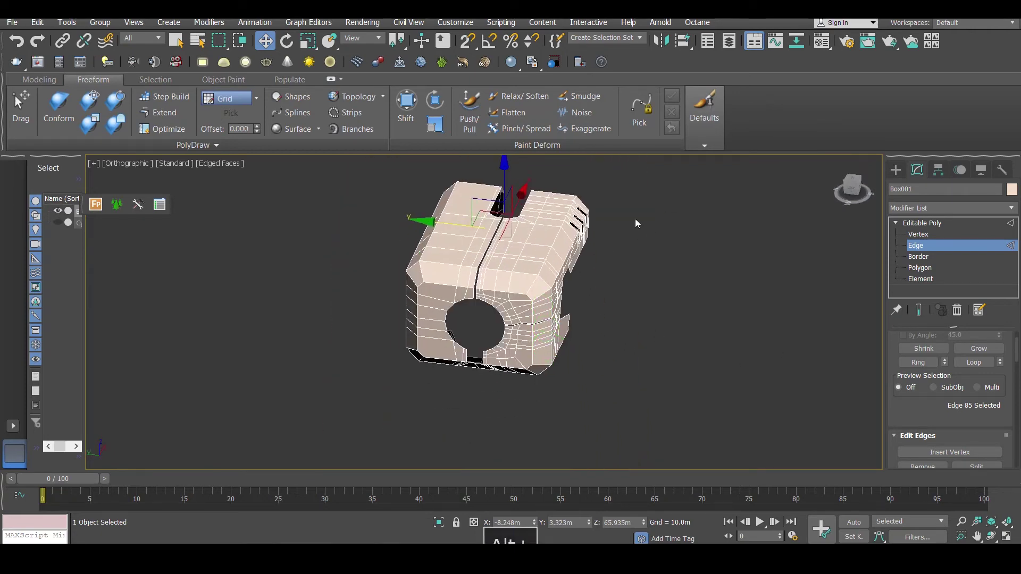
Step: Move the five vertices of the outer column below the stepped gap about 1 m outward along Y
alt+middle_drag(522, 340, 552, 303)
scroll(552, 304, up, 4)
scroll(552, 304, up, 3)
key(1)
key(F4)
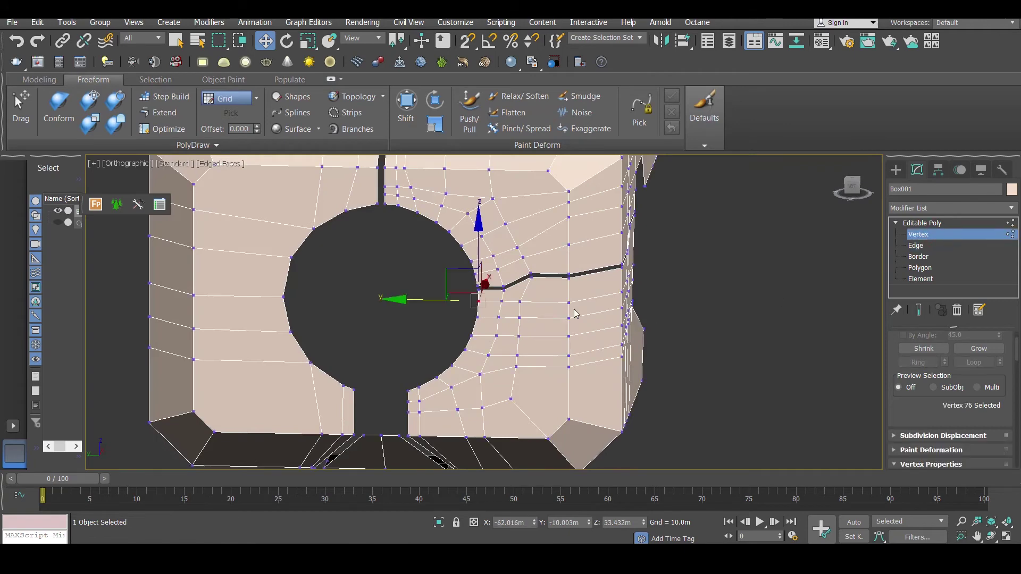
drag(514, 383, 512, 378)
key(F4)
key(F4)
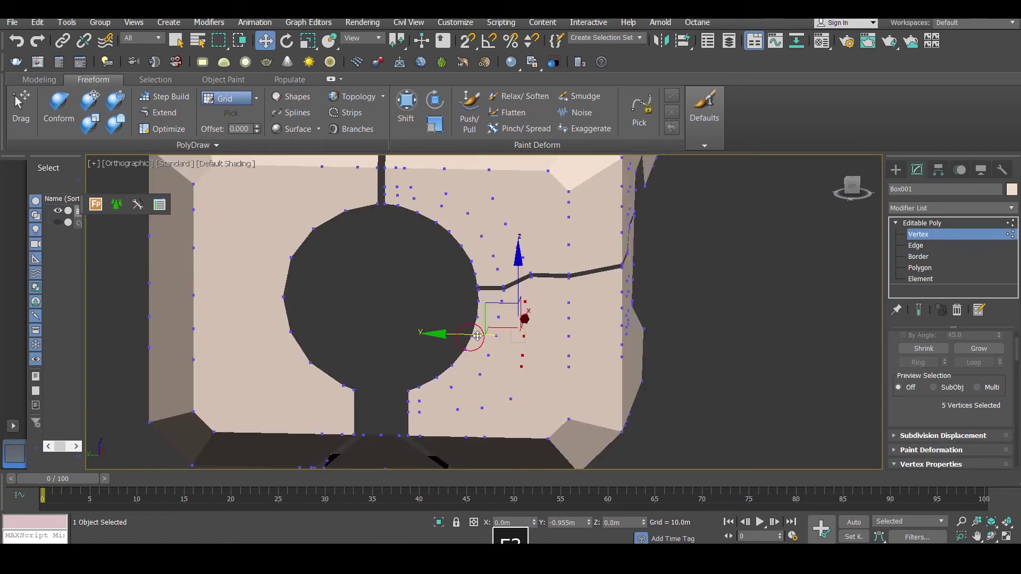
Step: Add the four column vertices above the gap and the lowest one to the selection, then scale all ten flat along X into a straight column
key(l)
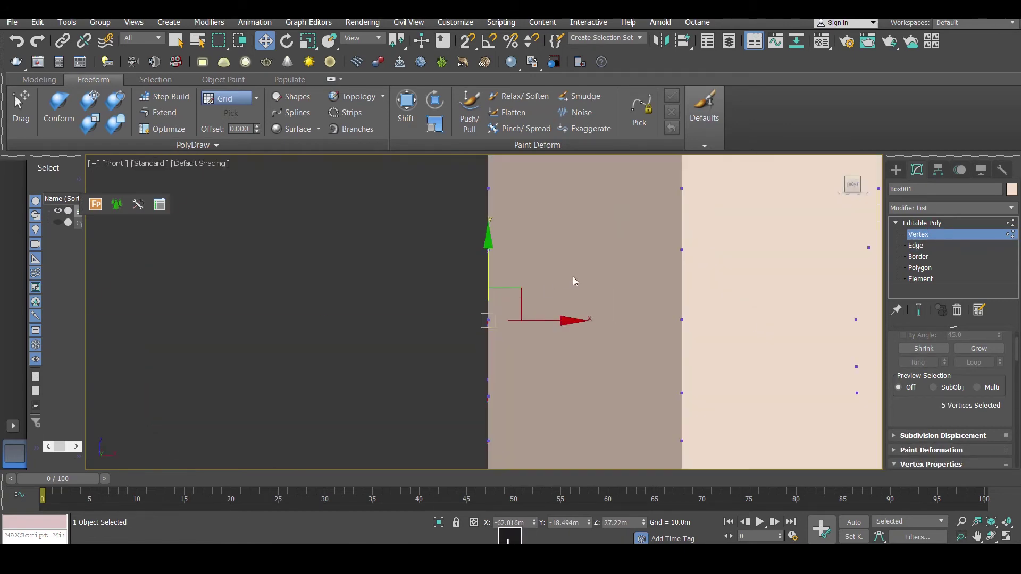
key(z)
key(F3)
middle_drag(567, 213, 567, 276)
scroll(567, 274, down, 2)
scroll(559, 248, up, 4)
scroll(522, 215, down, 2)
middle_drag(523, 215, 523, 252)
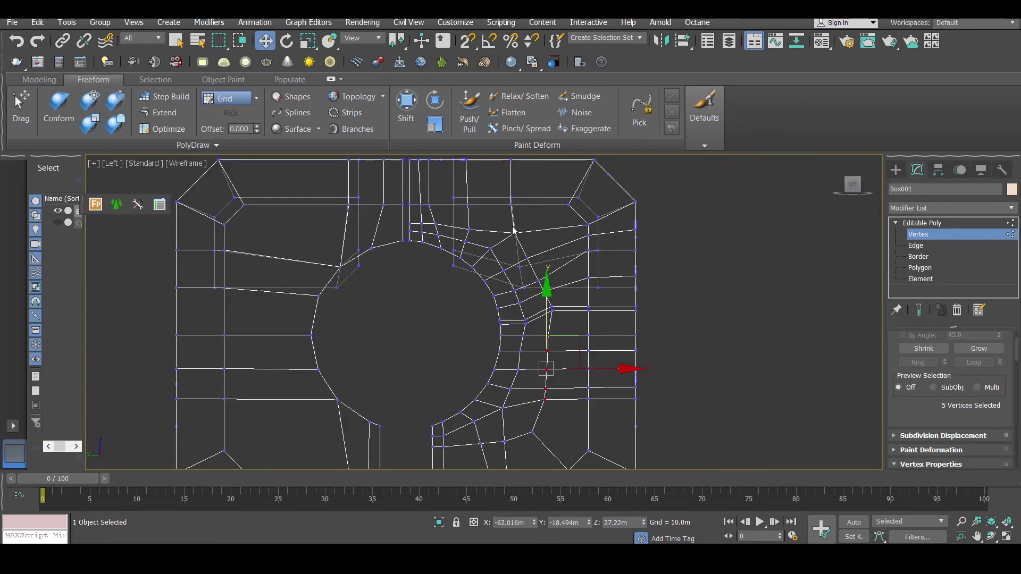
ctrl+click(514, 233)
ctrl+click(527, 258)
ctrl+click(538, 284)
ctrl+click(545, 293)
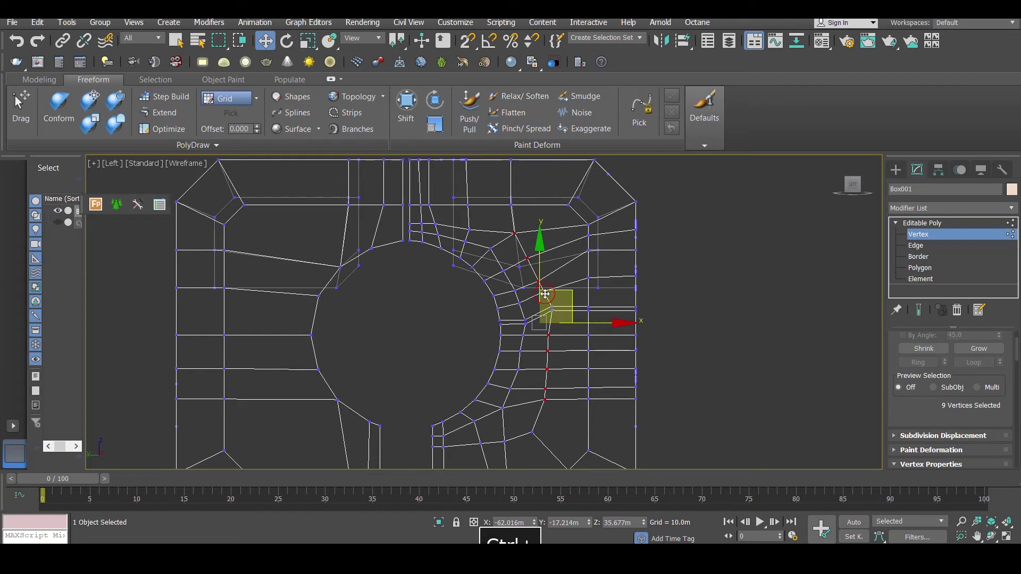
ctrl+click(533, 433)
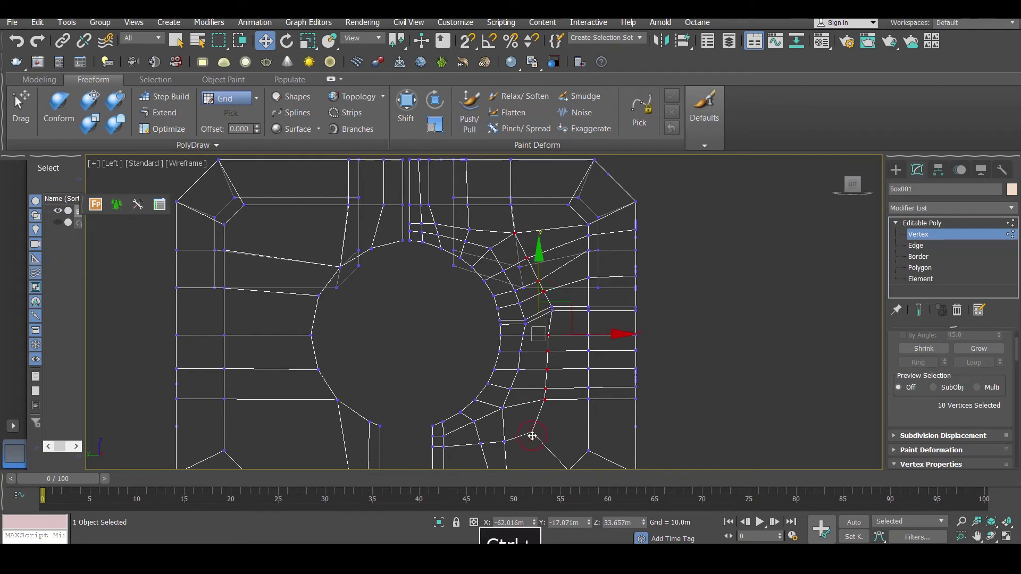
click(308, 41)
drag(627, 334, 191, 303)
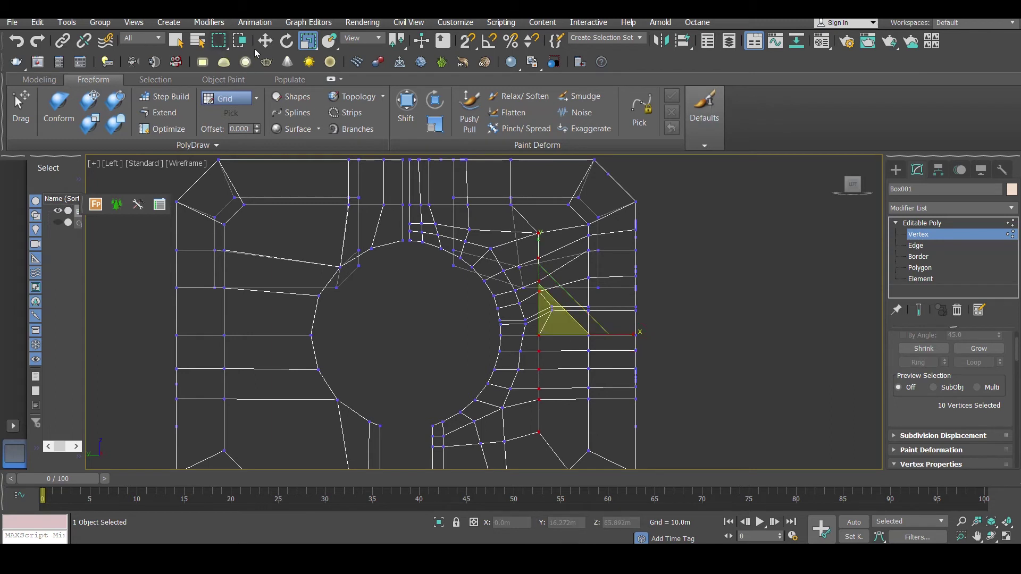
Step: Shift the straightened column outward to line up with the gap corner, then move its top and bottom vertices about 3 m inward along X
key(w)
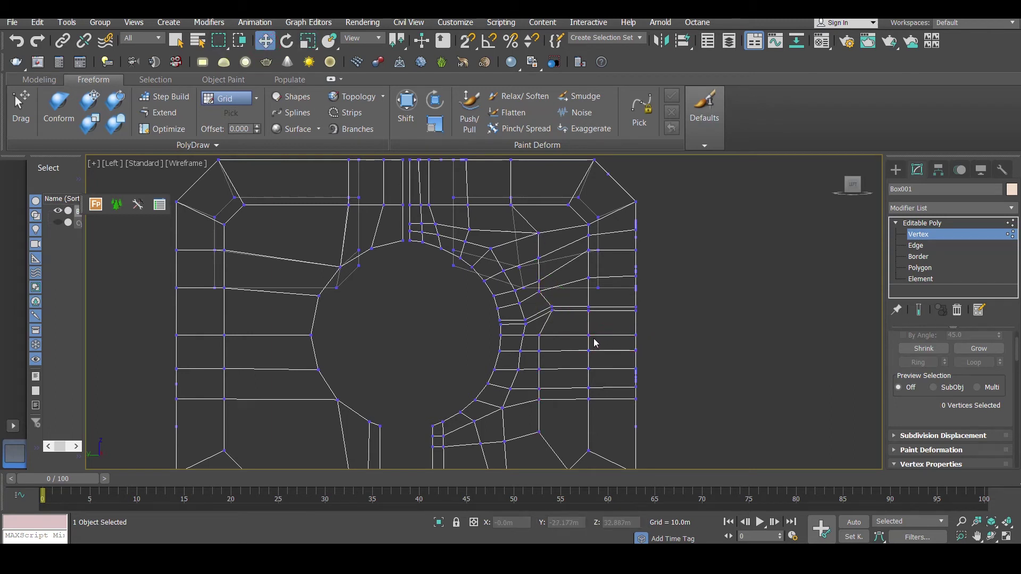
drag(602, 337, 608, 334)
click(563, 234)
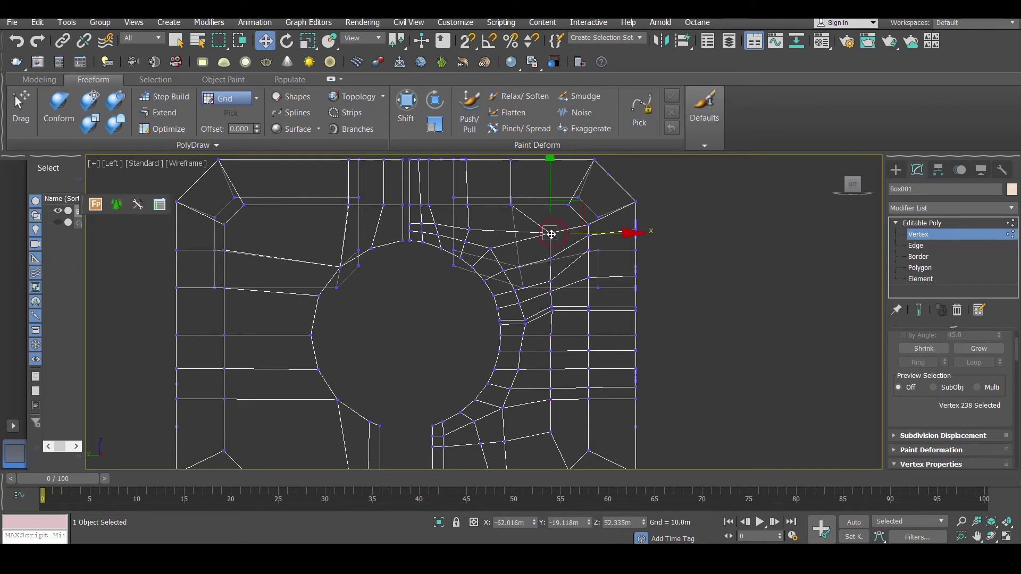
key(F3)
key(F3)
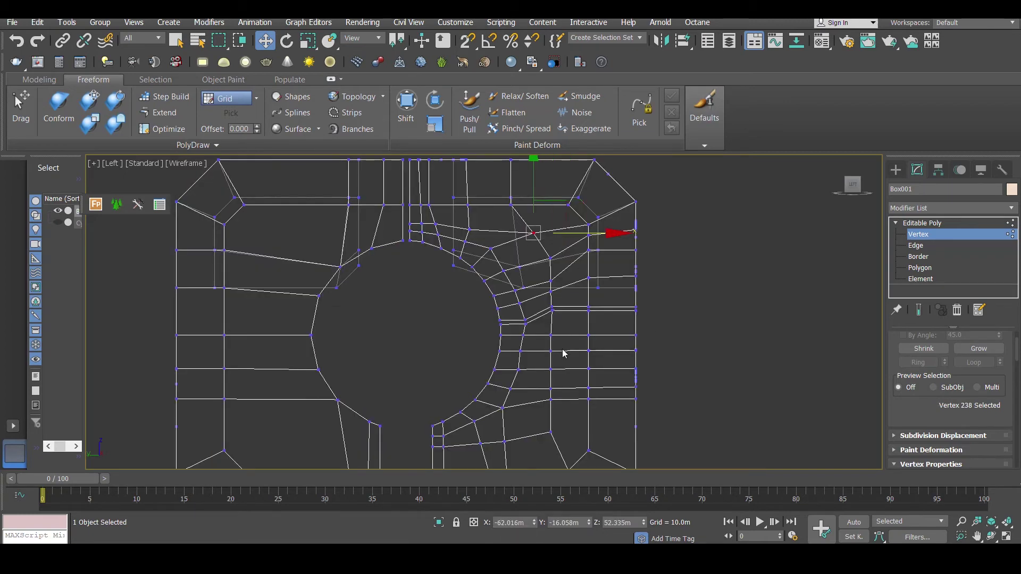
click(551, 432)
middle_drag(551, 432, 566, 368)
drag(610, 367, 603, 369)
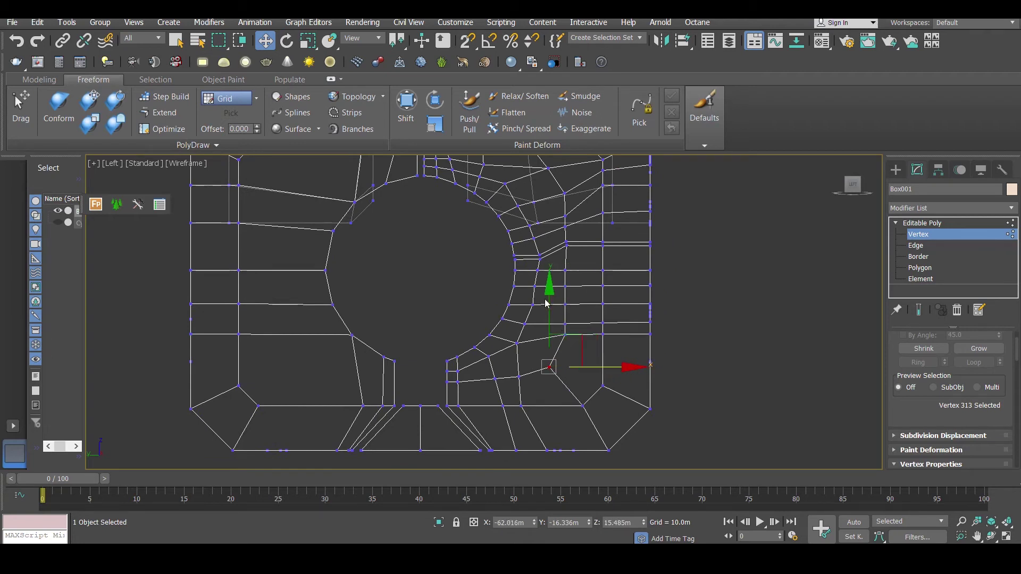
Step: Nudge the inner-column vertices below the gap along X so the column follows the hole's curve
click(536, 305)
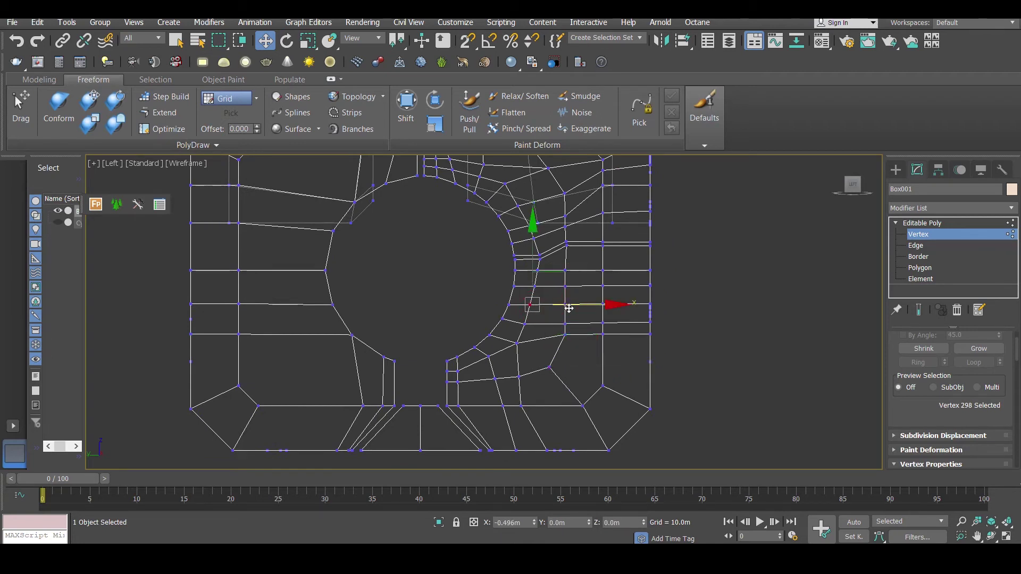
click(535, 286)
click(580, 291)
key(ctrl+z)
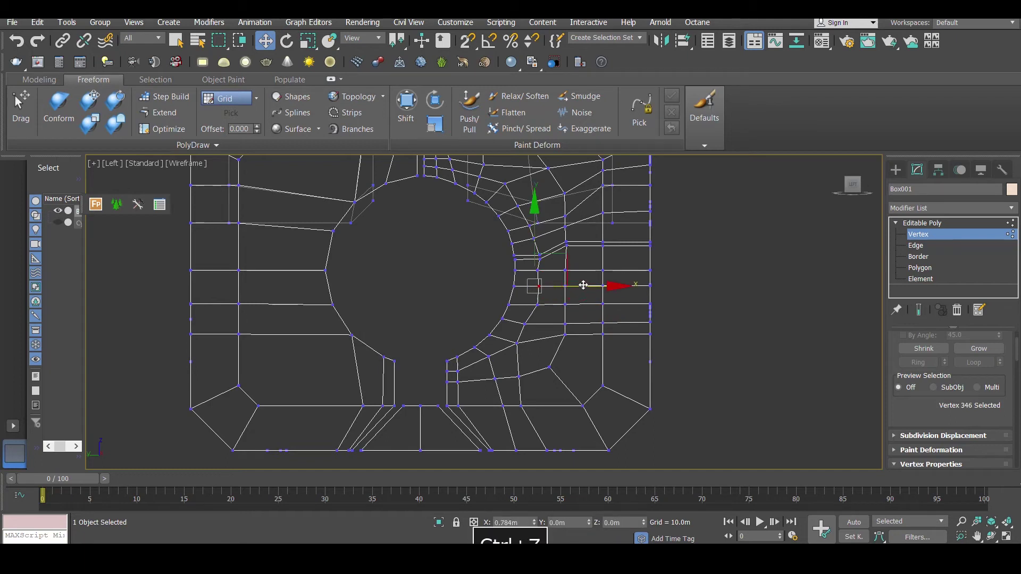
click(525, 324)
click(537, 271)
click(509, 231)
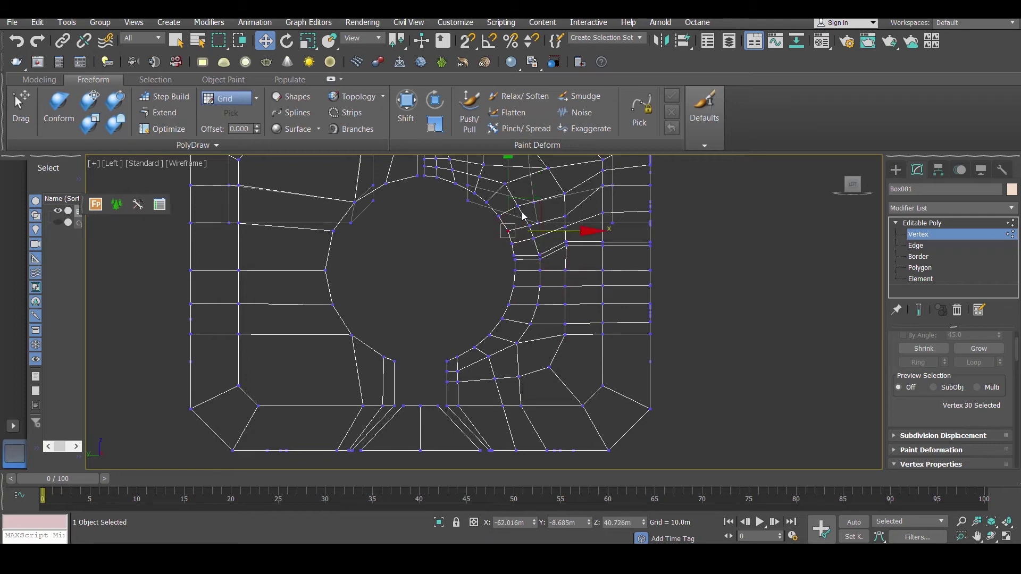
Step: Return to object level and examine the shaded body around the hole with edged faces on and off
scroll(520, 217, down, 3)
key(F3)
key(F4)
click(946, 223)
mouse_move(660, 237)
alt+middle_down()
mouse_move(524, 215)
mouse_move(548, 285)
alt+middle_up()
key(F4)
key(F4)
key(F4)
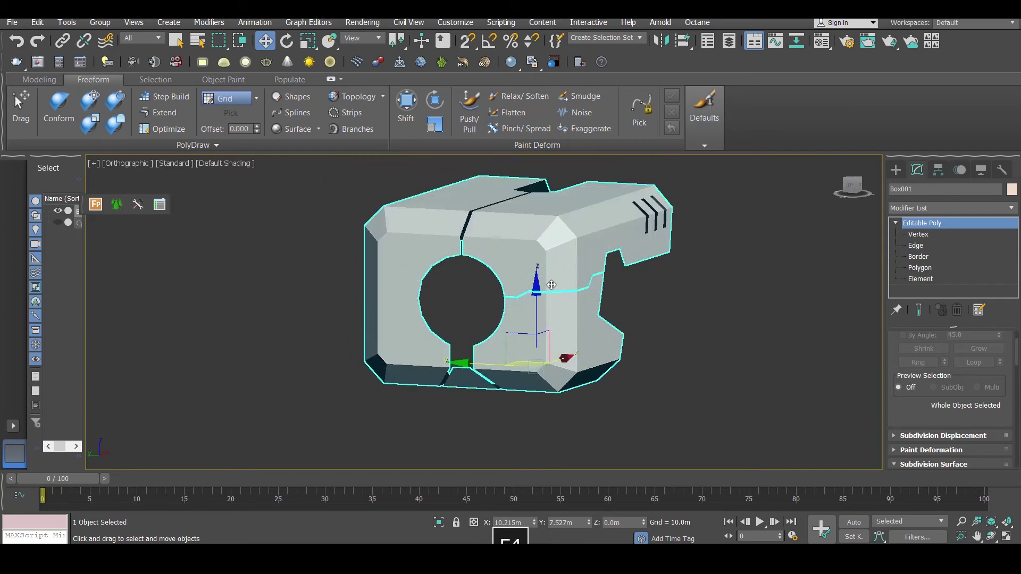
Step: Add a Symmetry modifier to the body, mirroring it about the Y axis with Flip enabled
mouse_move(551, 285)
alt+middle_down()
mouse_move(413, 266)
mouse_move(395, 288)
mouse_move(549, 284)
alt+middle_up()
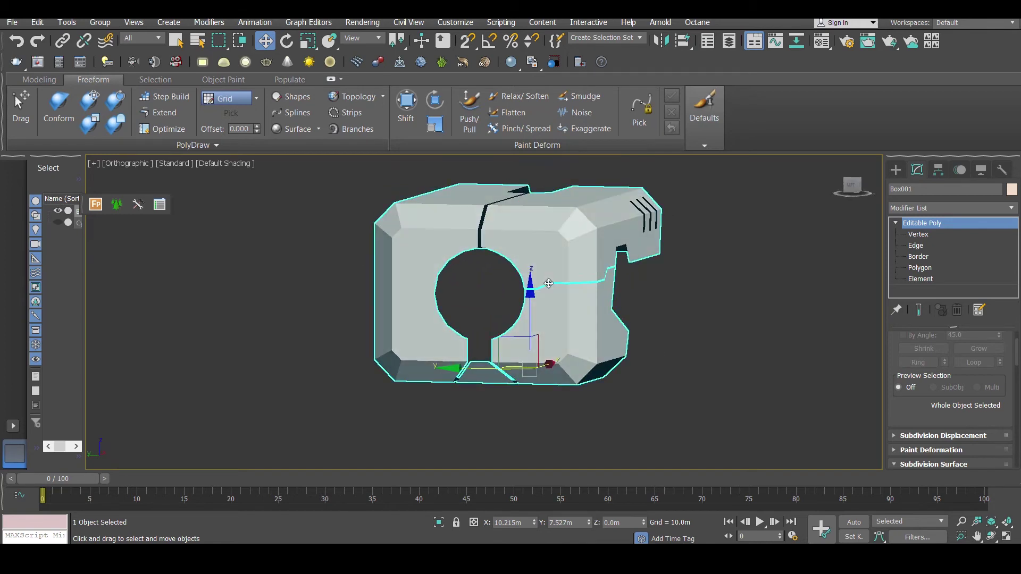
click(946, 209)
key(s)
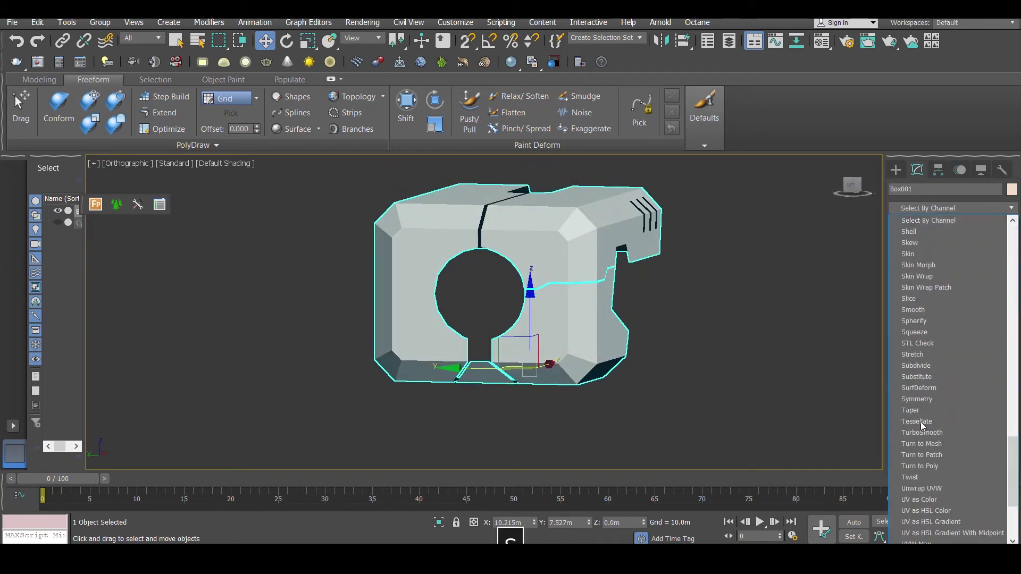
click(916, 400)
click(942, 363)
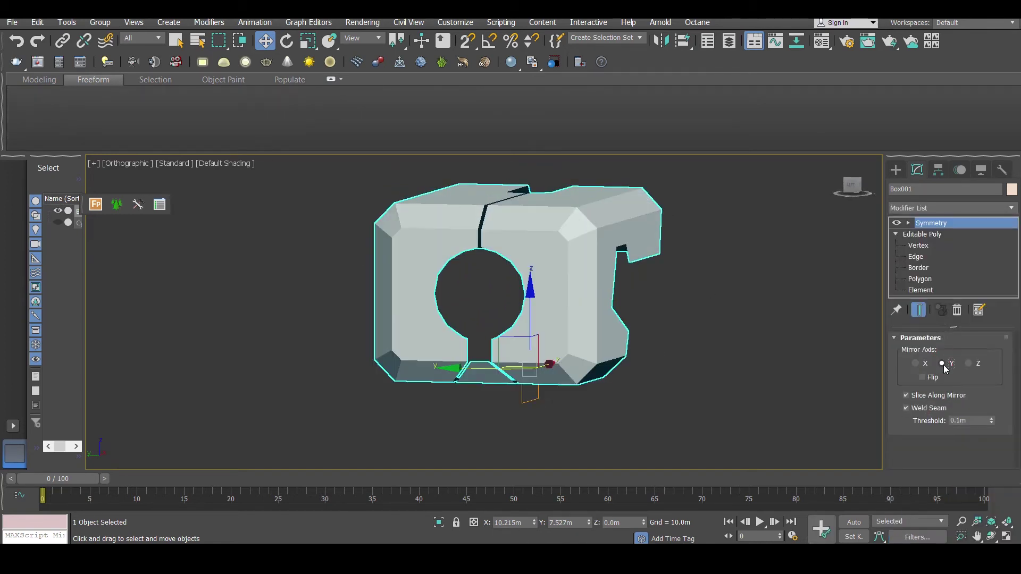
scroll(581, 274, up, 4)
click(922, 377)
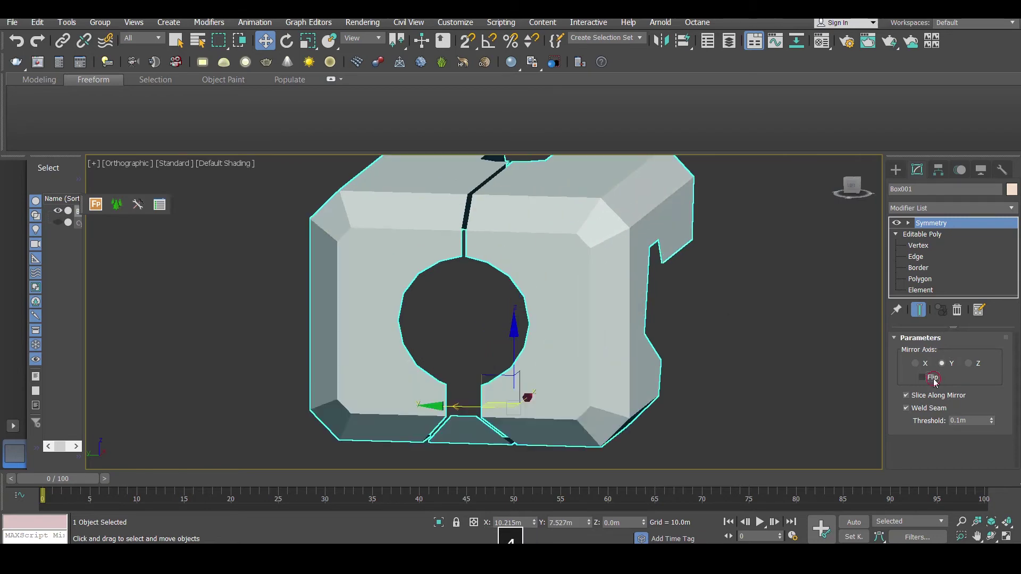
key(F4)
key(F4)
Step: Convert the mirrored body to an editable poly and compare its shape with the robot reference sheet
right_click(535, 241)
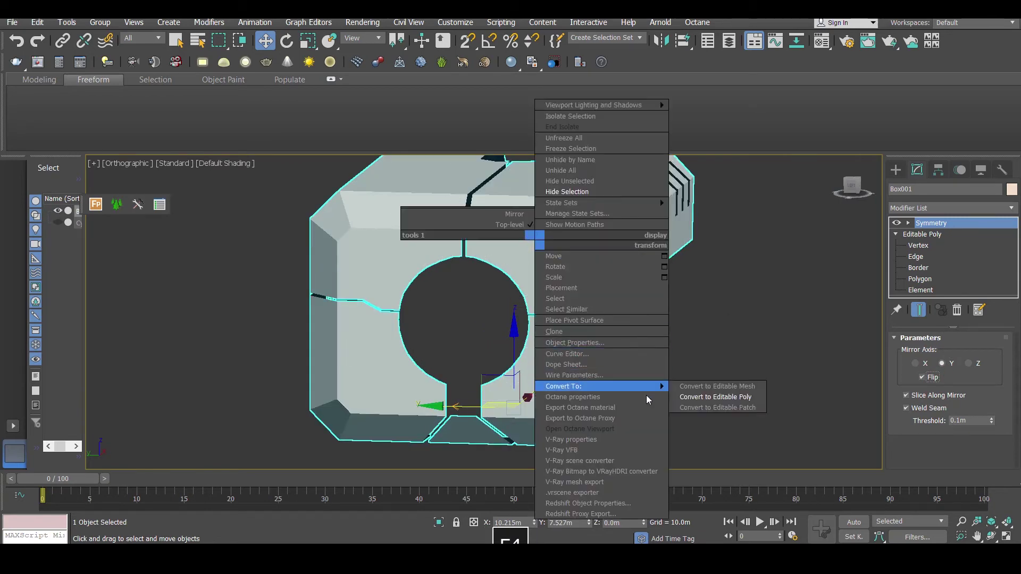
mouse_move(563, 386)
click(713, 396)
alt+middle_drag(639, 315, 588, 319)
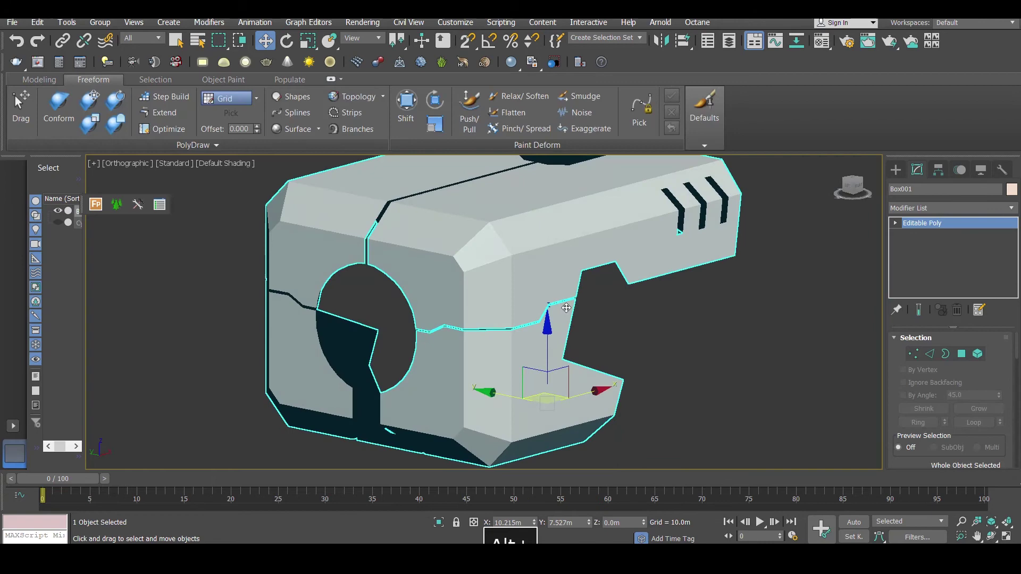
key(F4)
alt+middle_drag(603, 256, 593, 233)
key(alt+Tab)
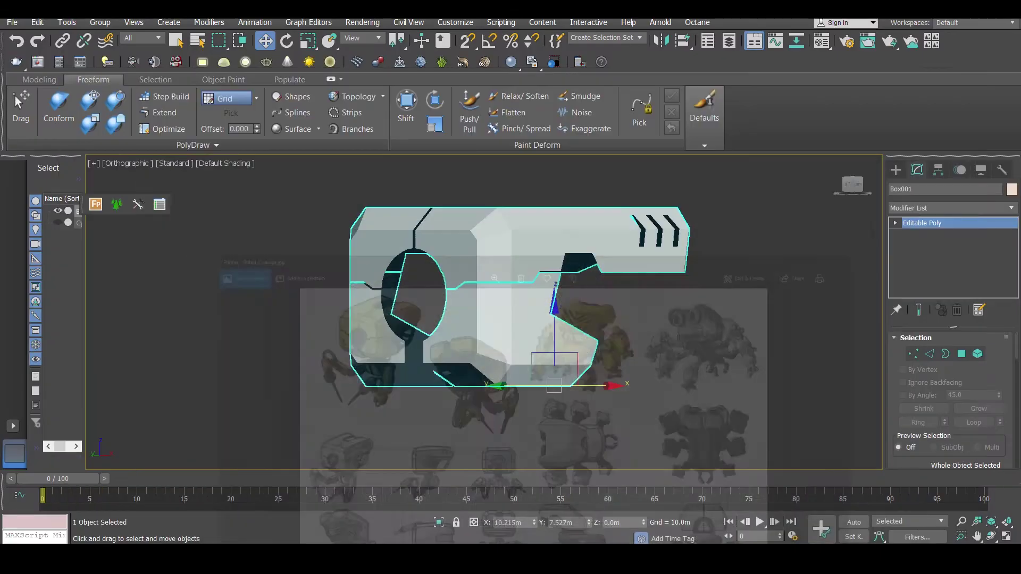
Step: Add a Shell modifier to the body with zero outer amount and raise its inner amount to thicken the walls
click(947, 208)
key(s)
key(s)
key(s)
key(s)
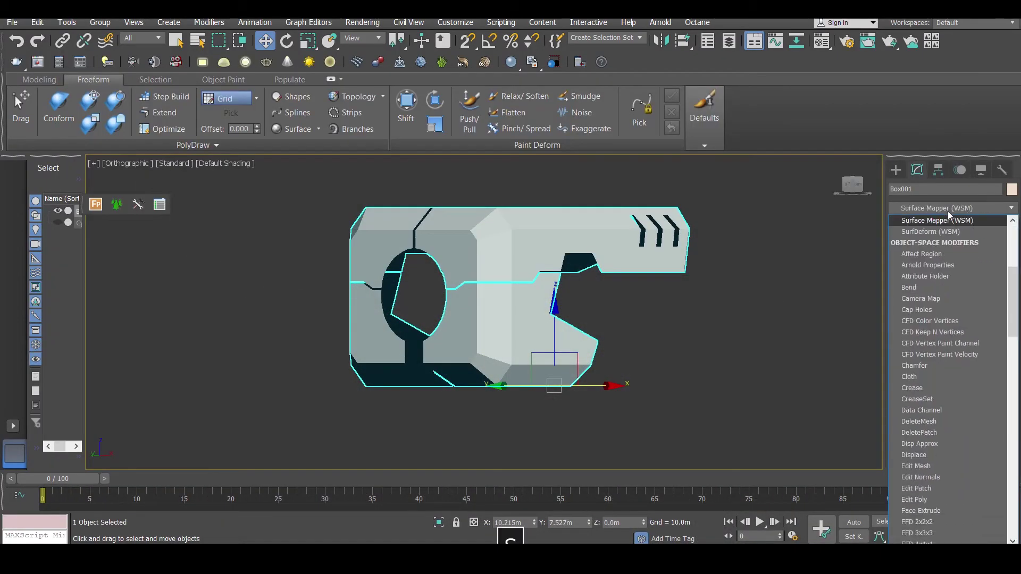
click(939, 233)
alt+middle_drag(696, 256, 693, 292)
right_click(997, 372)
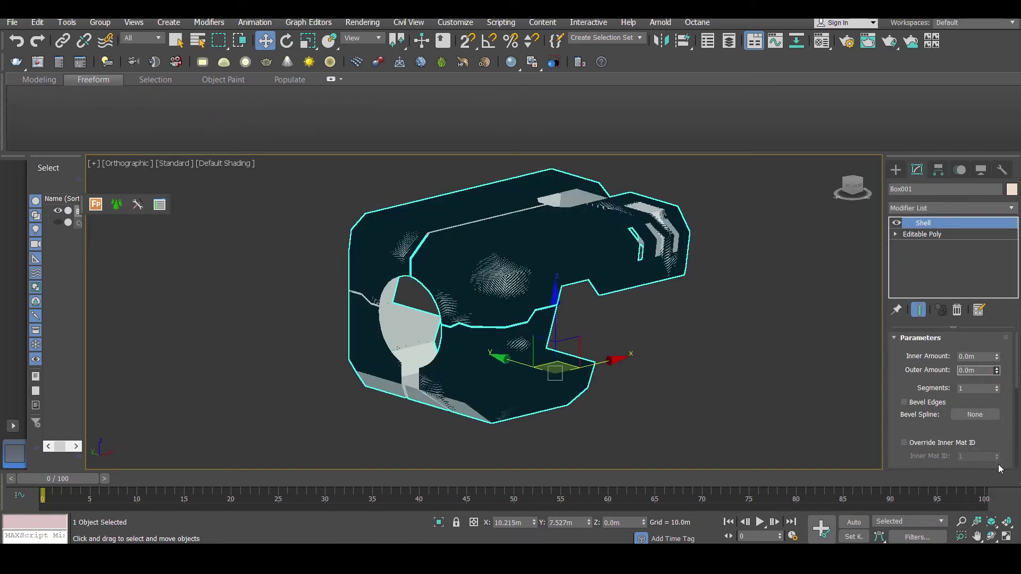
drag(996, 356, 928, 185)
key(F4)
Step: Collapse the shelled body to an editable poly and view it without edged faces
alt+middle_drag(739, 230, 581, 269)
right_click(587, 271)
mouse_move(716, 406)
click(766, 420)
key(F4)
alt+middle_drag(687, 333, 436, 304)
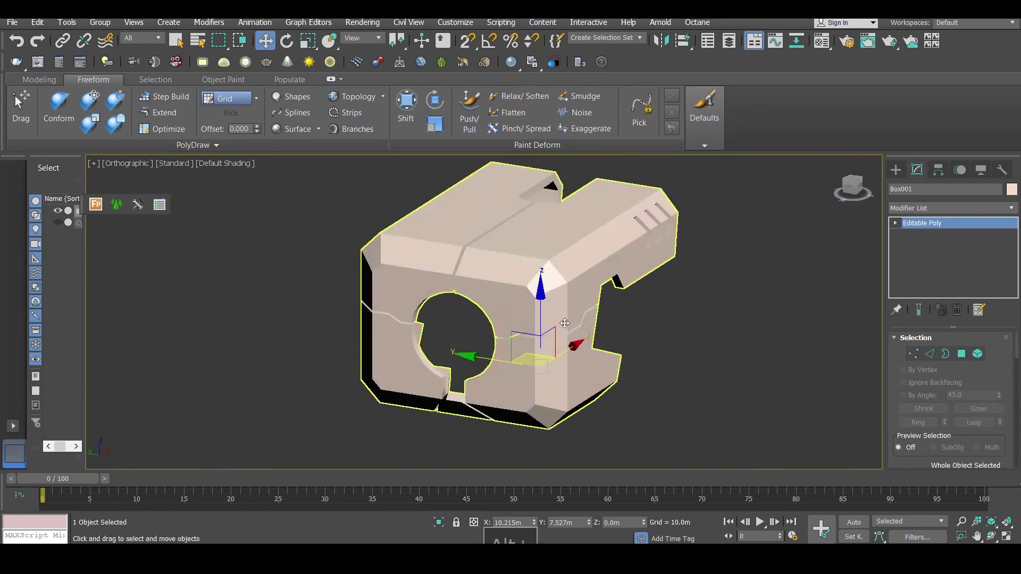
Step: Consult the robot reference sheet and examine the thickened body's mesh around the round hole
key(alt+Tab)
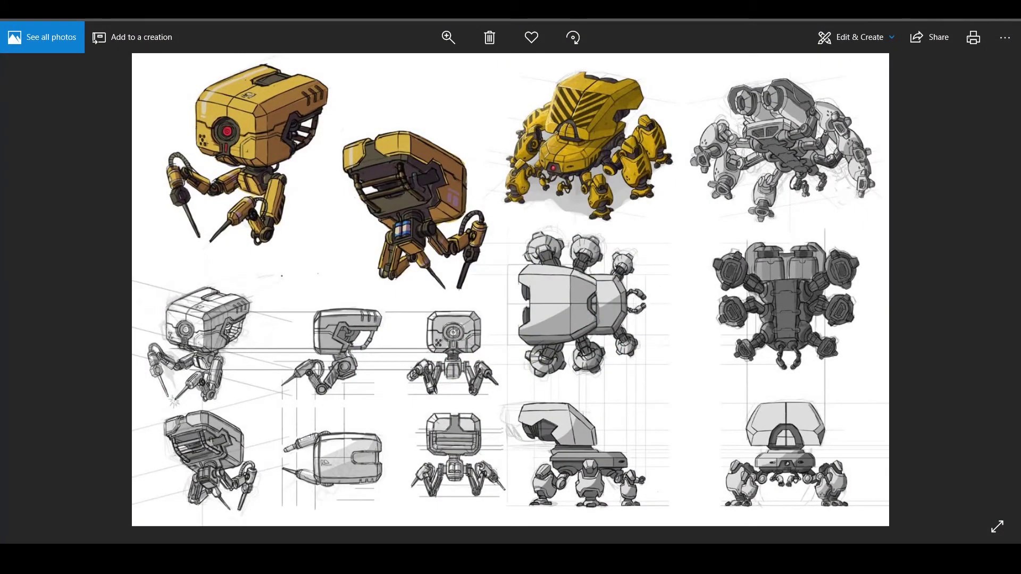
click(548, 562)
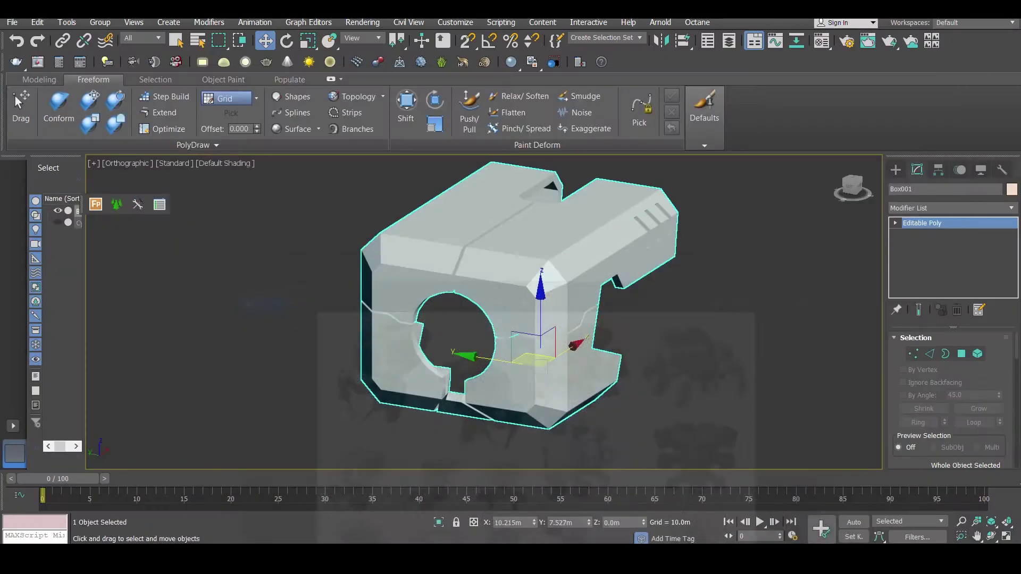
alt+middle_drag(519, 372, 547, 374)
scroll(546, 375, up, 4)
key(F4)
alt+middle_drag(572, 338, 563, 319)
scroll(594, 303, down, 4)
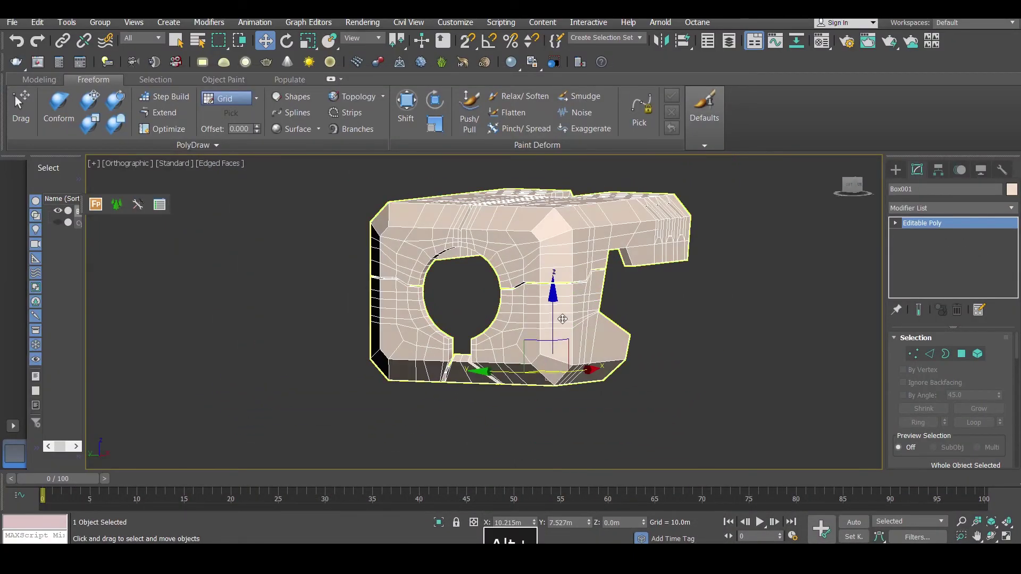
key(F4)
key(F4)
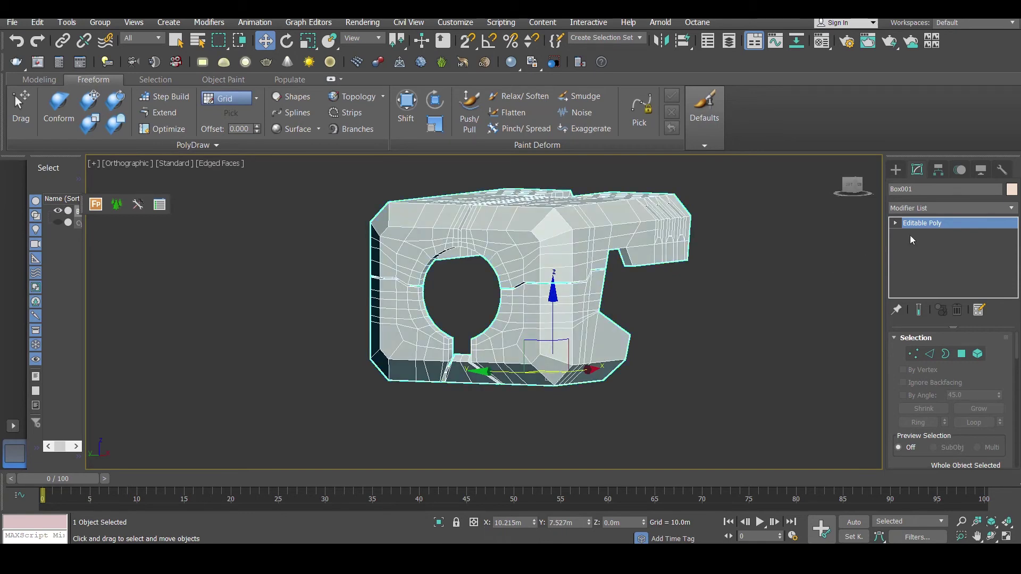
Step: Add a Chamfer modifier to the body and reduce its amount to 0.49 m, checking the result with edged faces on and off
click(929, 208)
key(c)
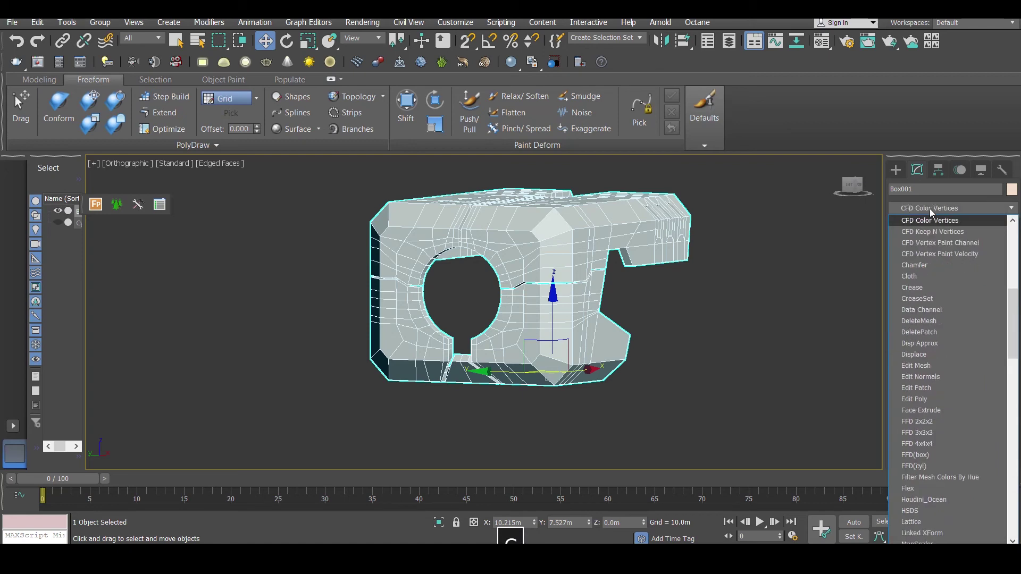
click(930, 264)
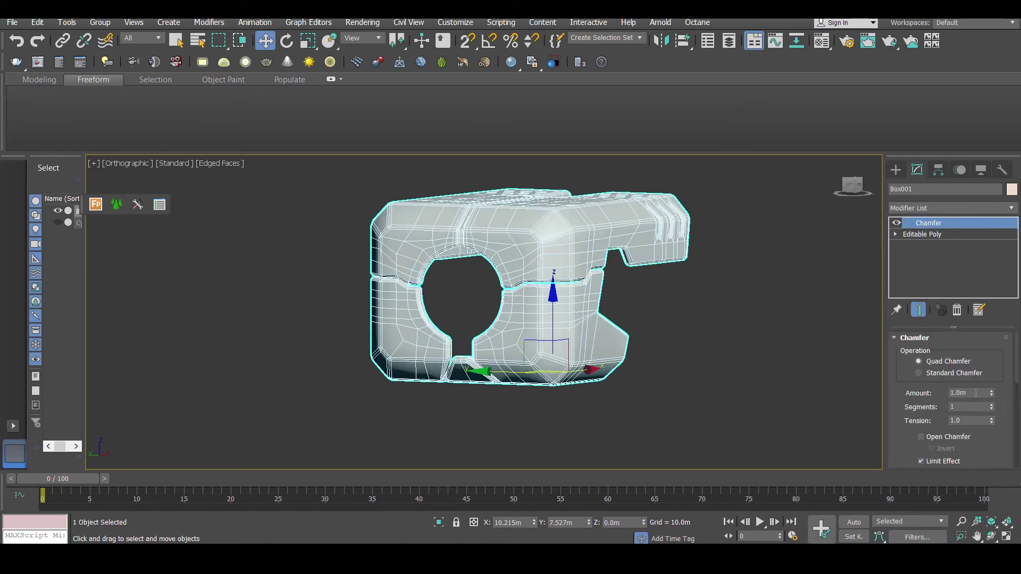
key(F4)
key(F4)
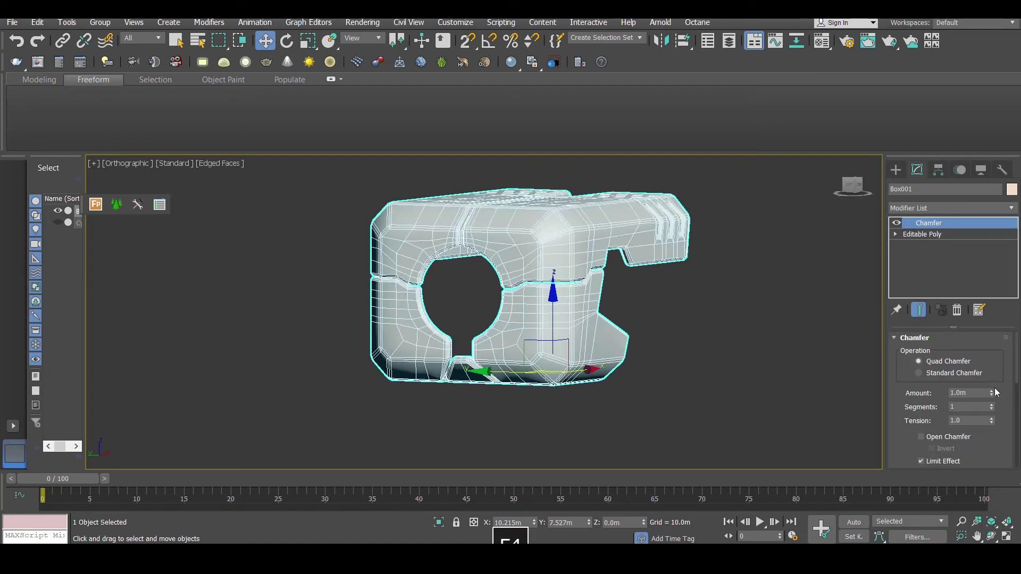
mouse_move(993, 405)
mouse_down()
mouse_move(992, 392)
mouse_move(992, 405)
mouse_up()
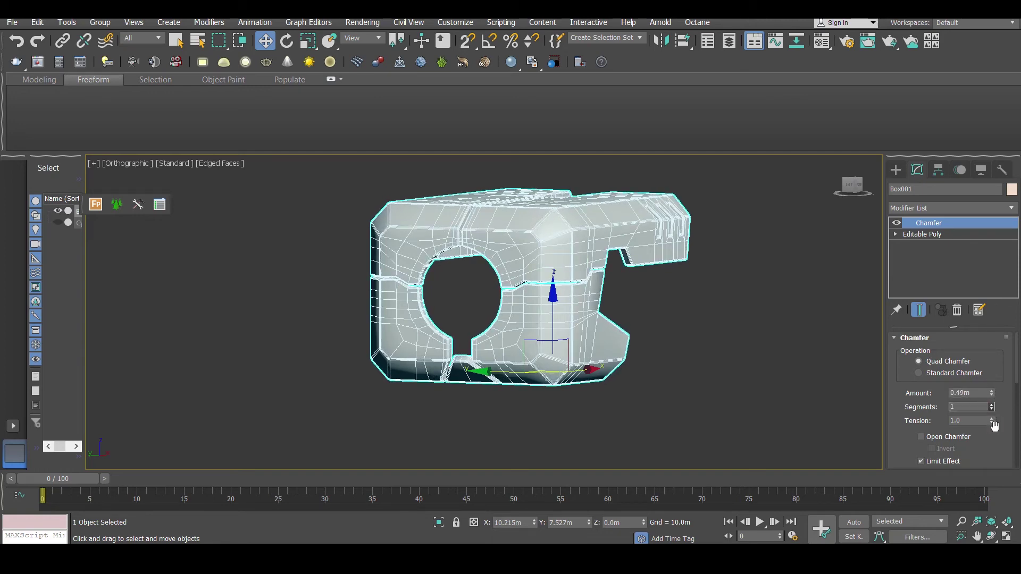
key(F4)
key(F4)
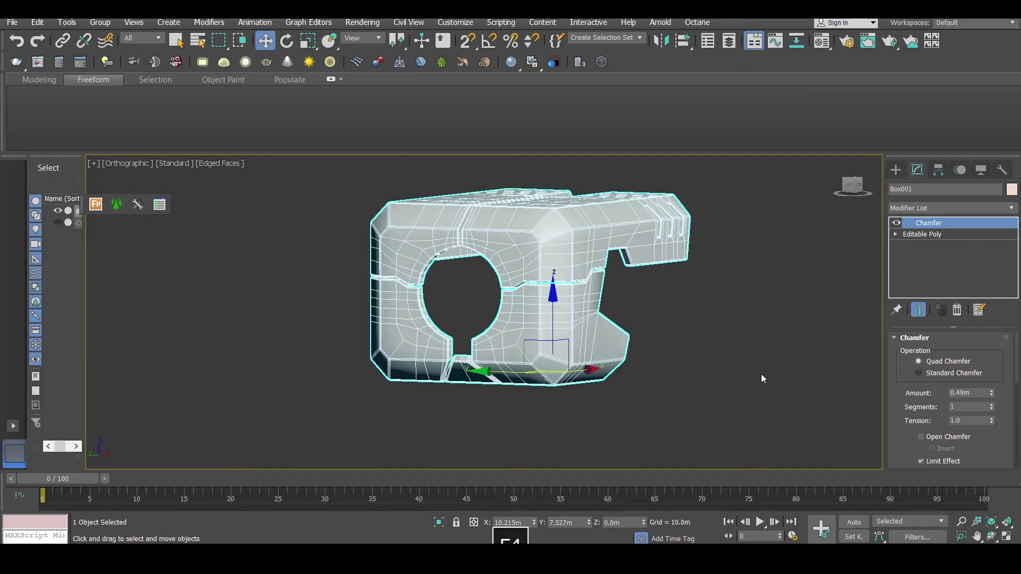
Step: Try Chamfer tensions of 0.5 and 0 while viewing the body's lower corner, and settle on 0.29
scroll(596, 364, up, 5)
mouse_move(992, 424)
mouse_down()
mouse_move(989, 477)
mouse_move(987, 448)
mouse_up()
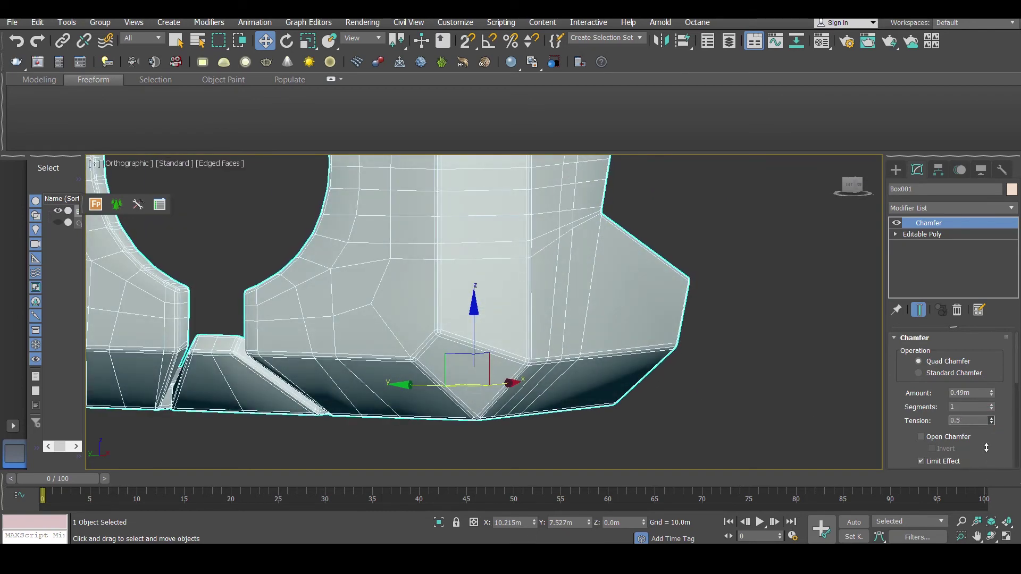
key(F4)
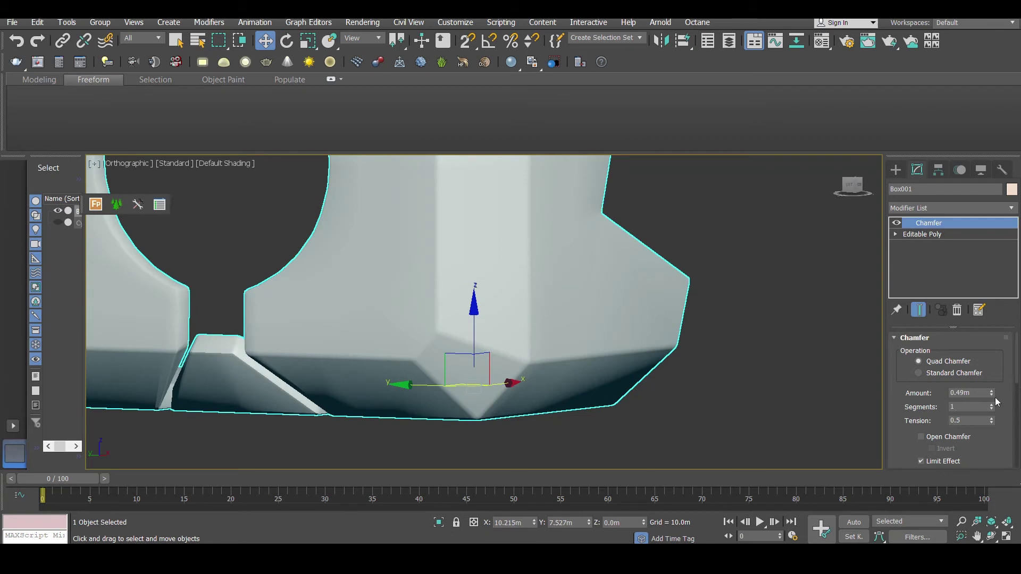
drag(992, 423, 991, 520)
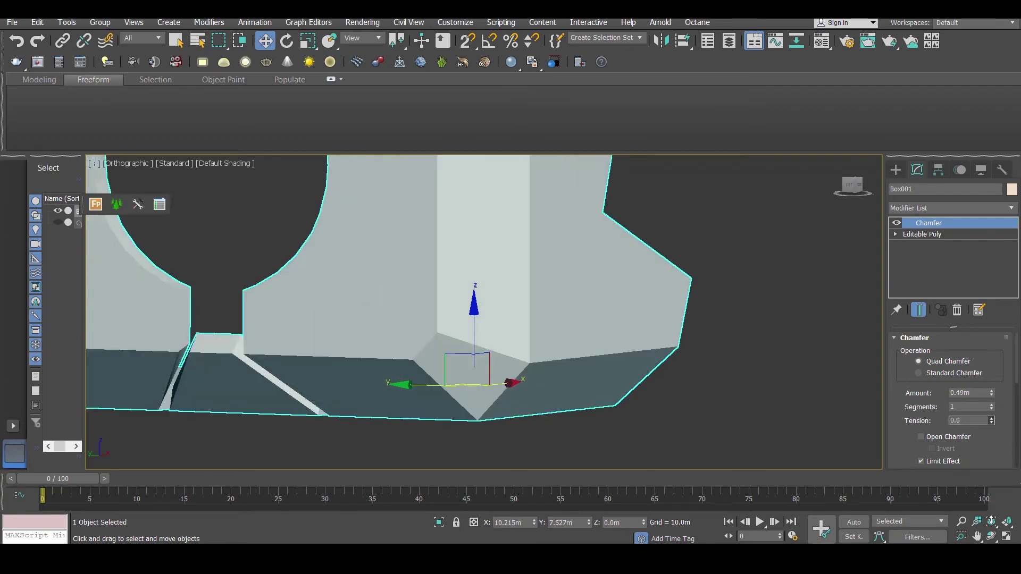
drag(994, 446, 994, 429)
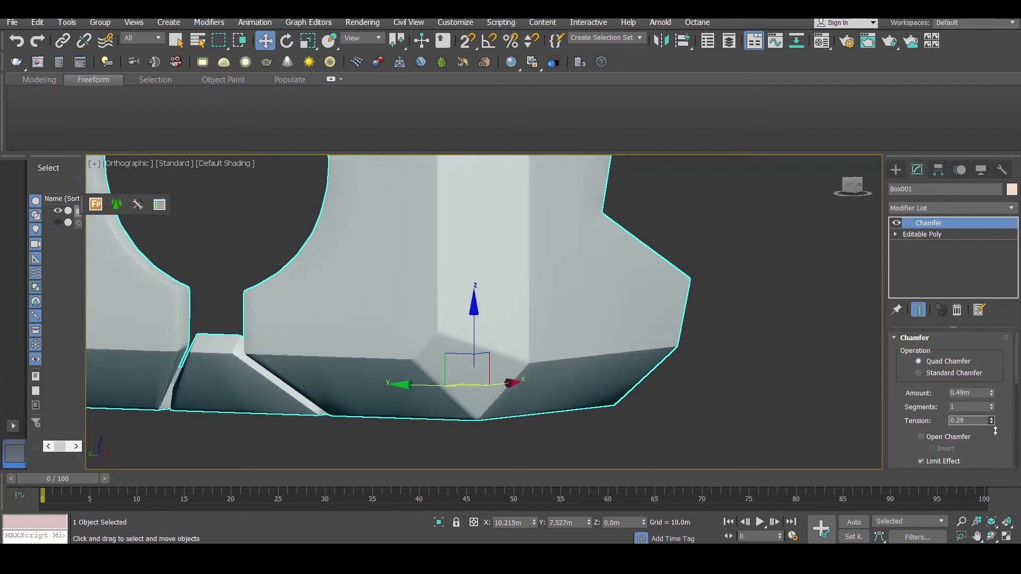
Step: Try minimum chamfer angles of 50 and 45 degrees, checking which edges get beveled
scroll(1019, 351, down, 10)
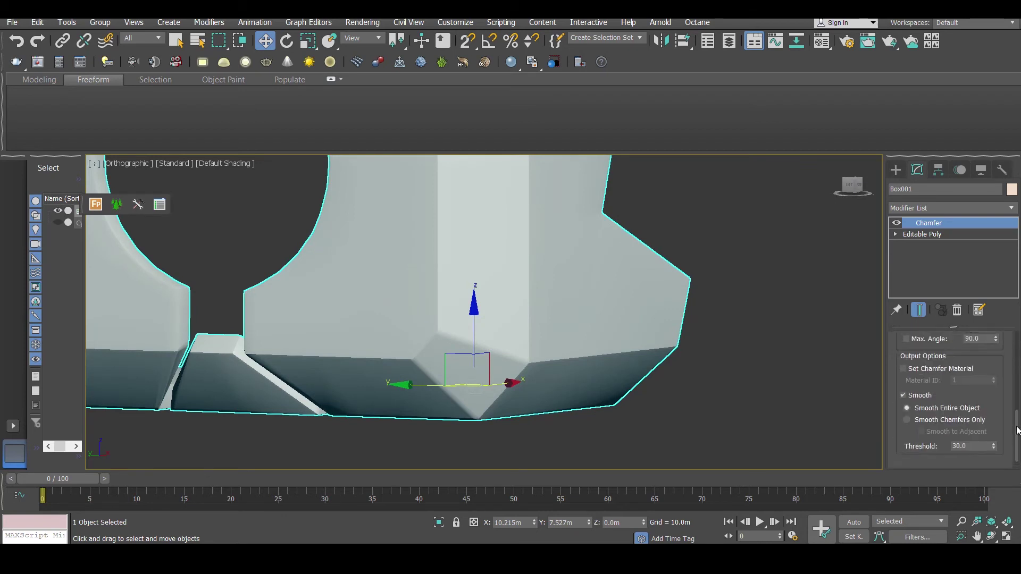
double_click(984, 394)
text(50)
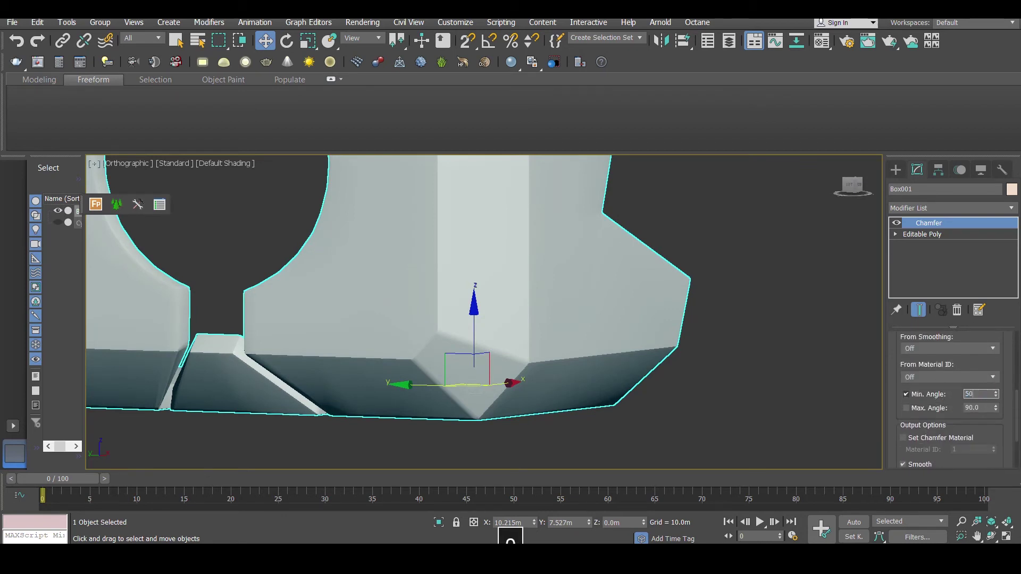
key(Return)
key(F4)
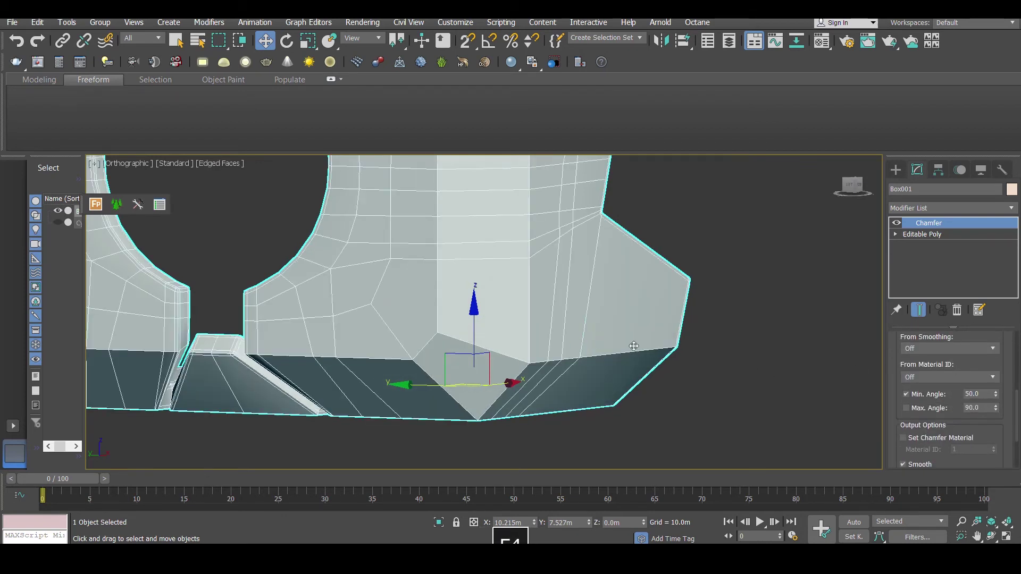
click(996, 392)
double_click(979, 394)
text(45)
key(Return)
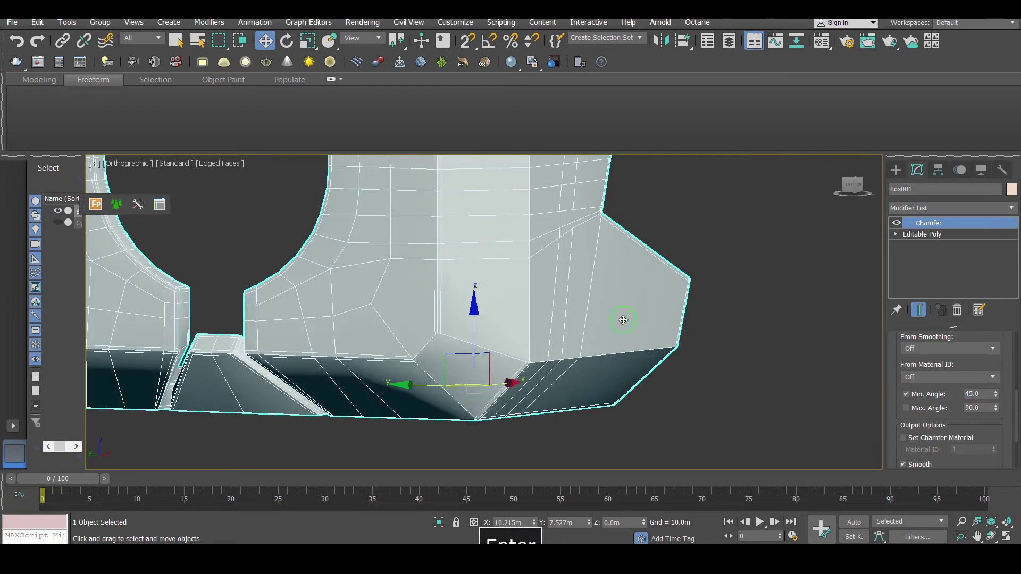
Step: Try lowering the Chamfer's minimum angle to 40 and 35 degrees
double_click(976, 394)
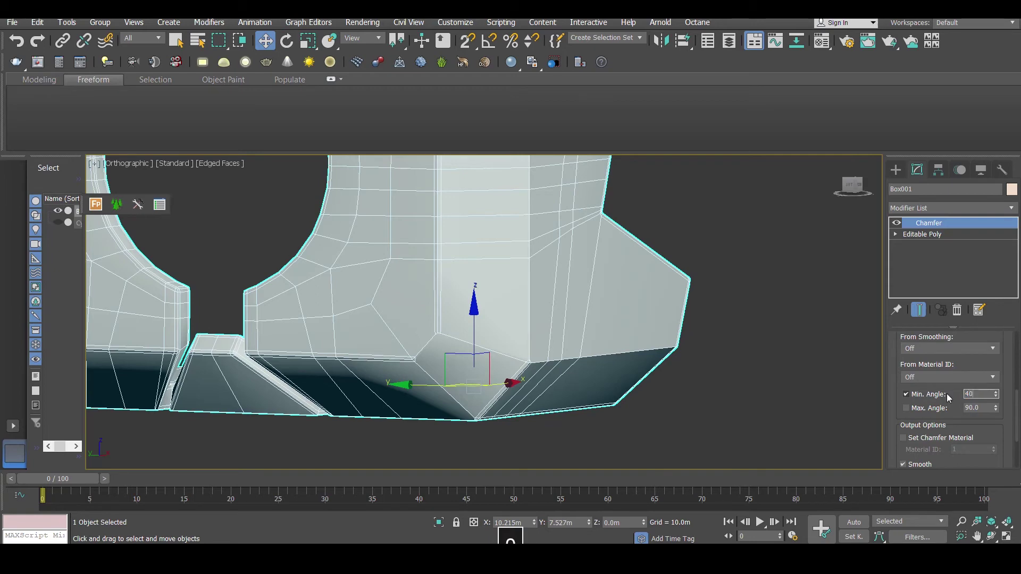
text(40)
key(Return)
scroll(599, 307, down, 2)
key(F4)
key(F4)
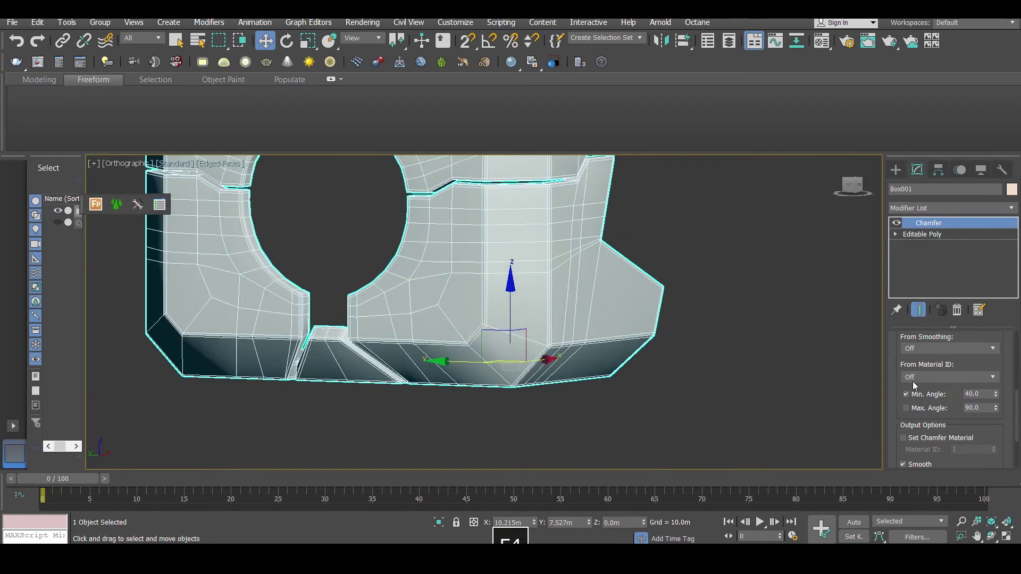
double_click(982, 394)
text(35)
key(Return)
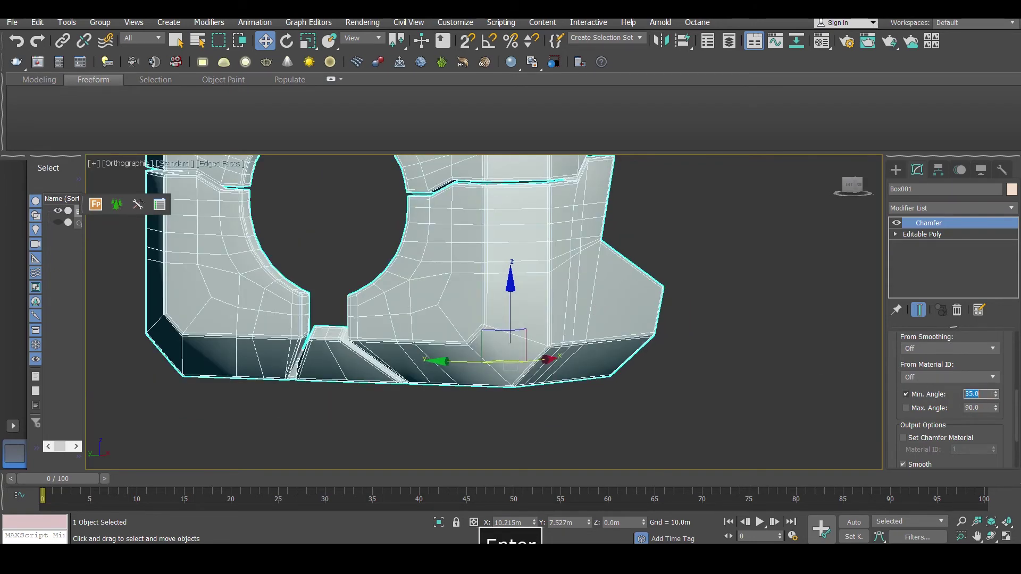
Step: Set the Chamfer's minimum angle to 20 degrees and check the beveled edges in shaded and edged views
text(20)
key(Return)
key(F4)
scroll(588, 335, up, 4)
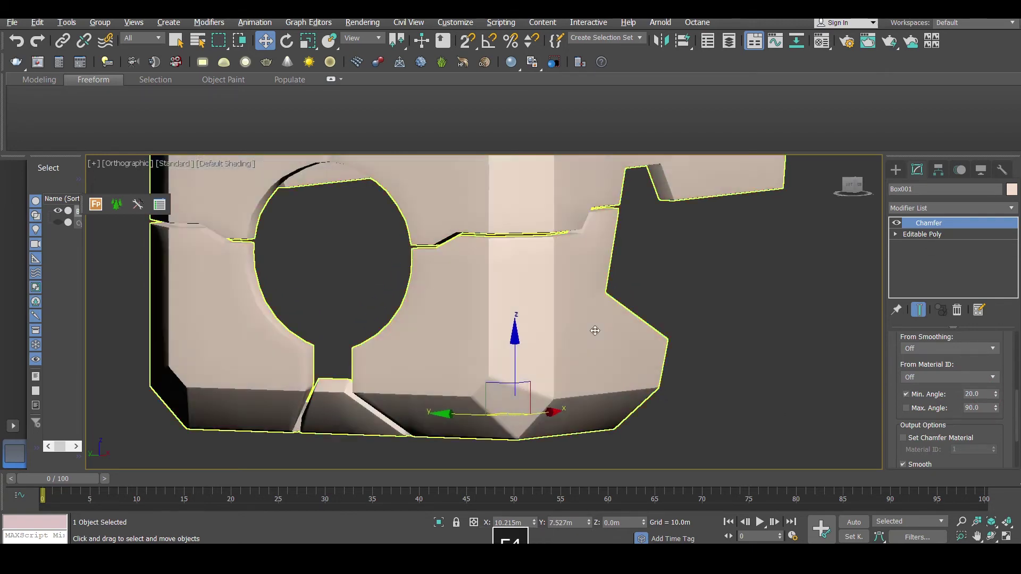
key(F4)
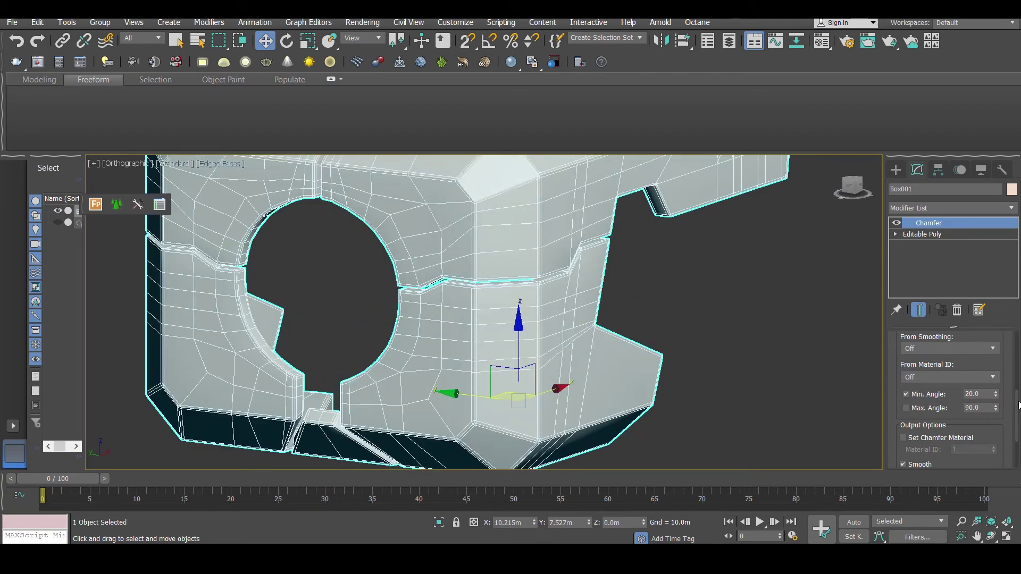
Step: Increase the Chamfer amount to 0.63 m and its segments to 29, and view the smooth shaded body
scroll(998, 391, up, 5)
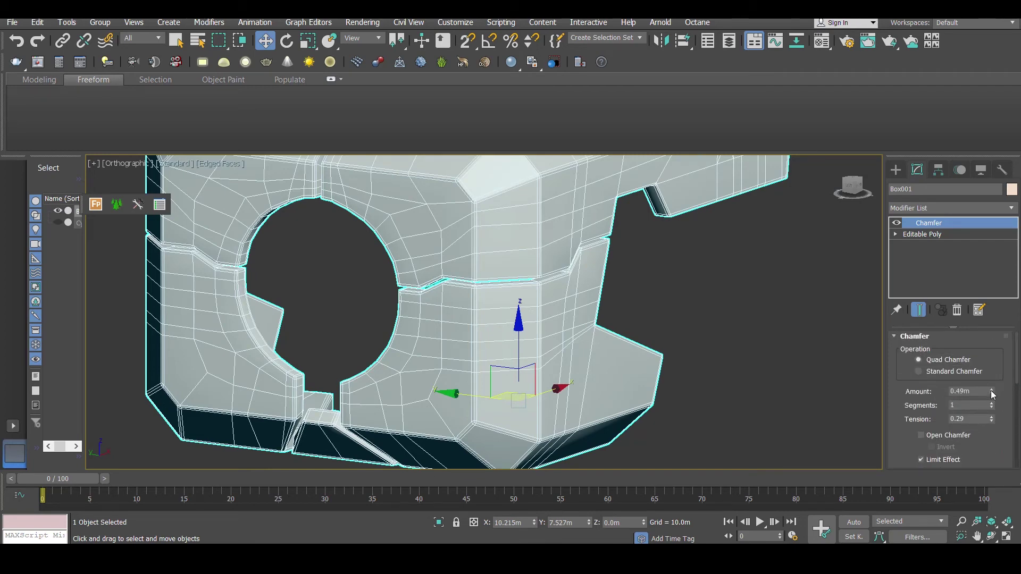
drag(990, 391, 995, 413)
key(F4)
key(F4)
key(F4)
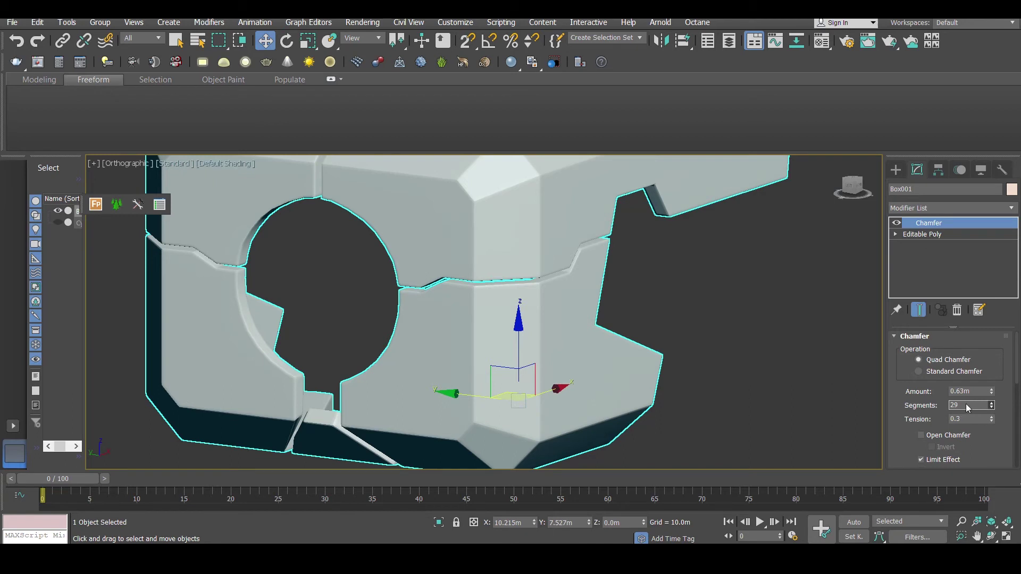
Step: Set the Chamfer tension to 0.13 and turn the modifier's effect off to compare the unbeveled body
key(Tab)
text(0.13)
click(897, 223)
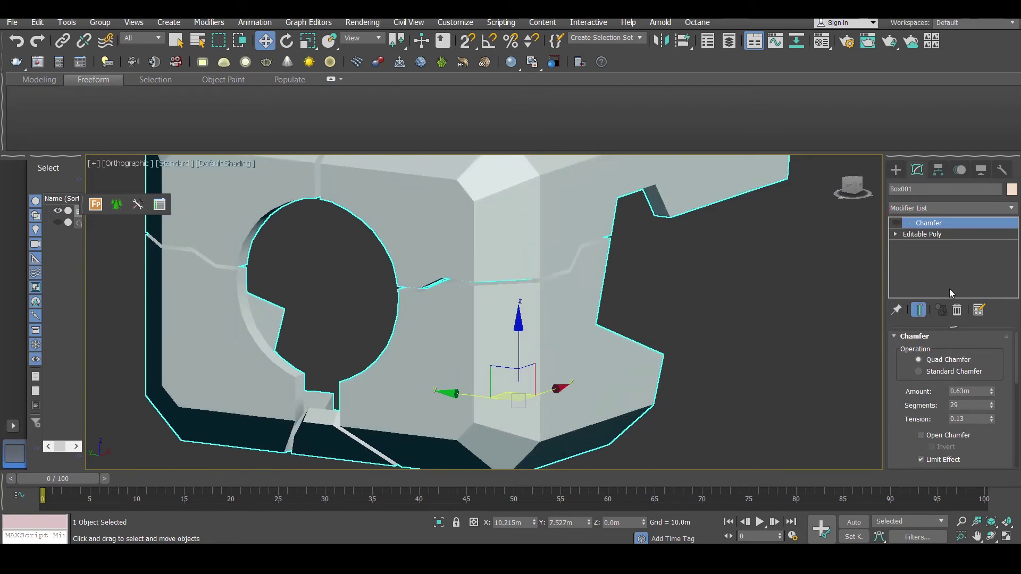
Step: Set the Chamfer segments to 1 and turn the modifier's effect back on with edged faces shown
double_click(968, 406)
text(1)
key(Return)
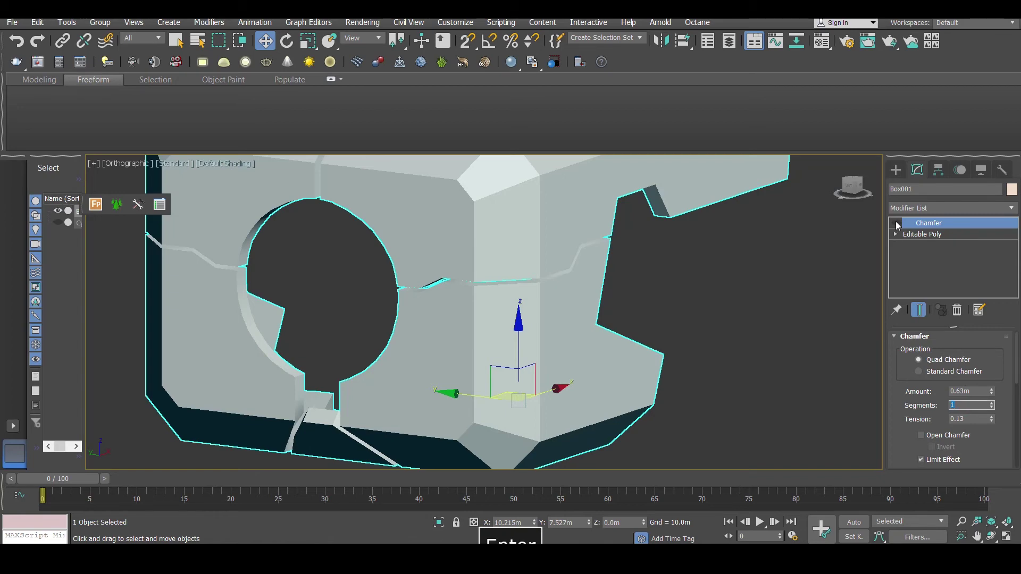
click(896, 223)
key(F4)
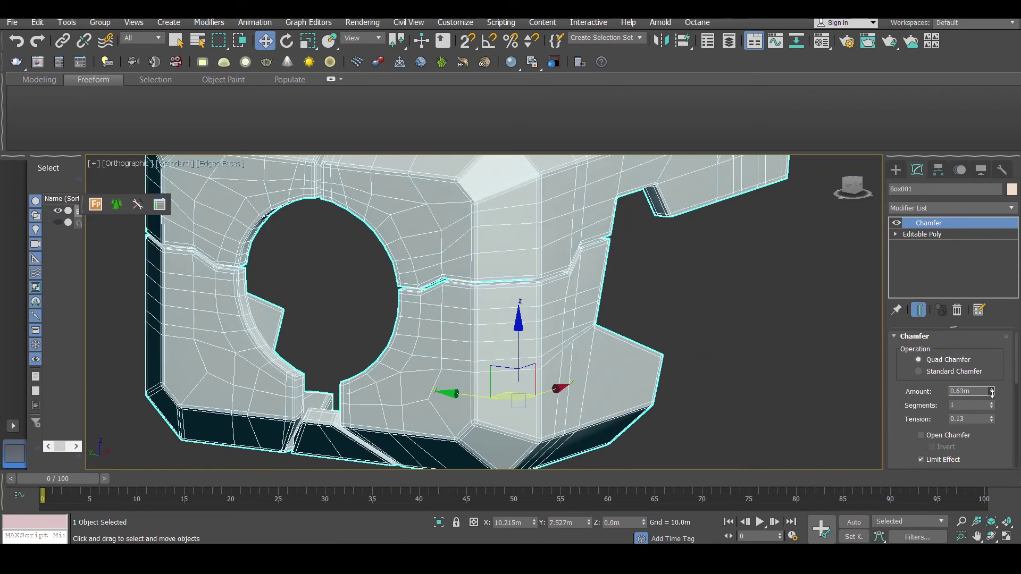
Step: Raise the Chamfer tension to 0.44 and view the smooth shaded body from the front and side
drag(992, 419, 1003, 407)
key(F4)
alt+middle_drag(314, 281, 349, 299)
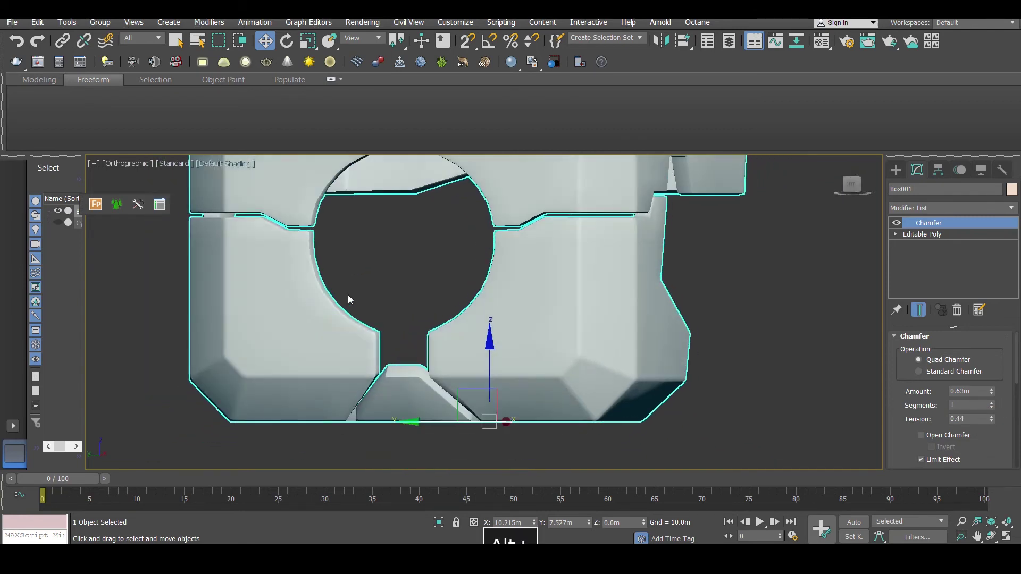
scroll(373, 298, down, 3)
alt+middle_drag(414, 285, 447, 274)
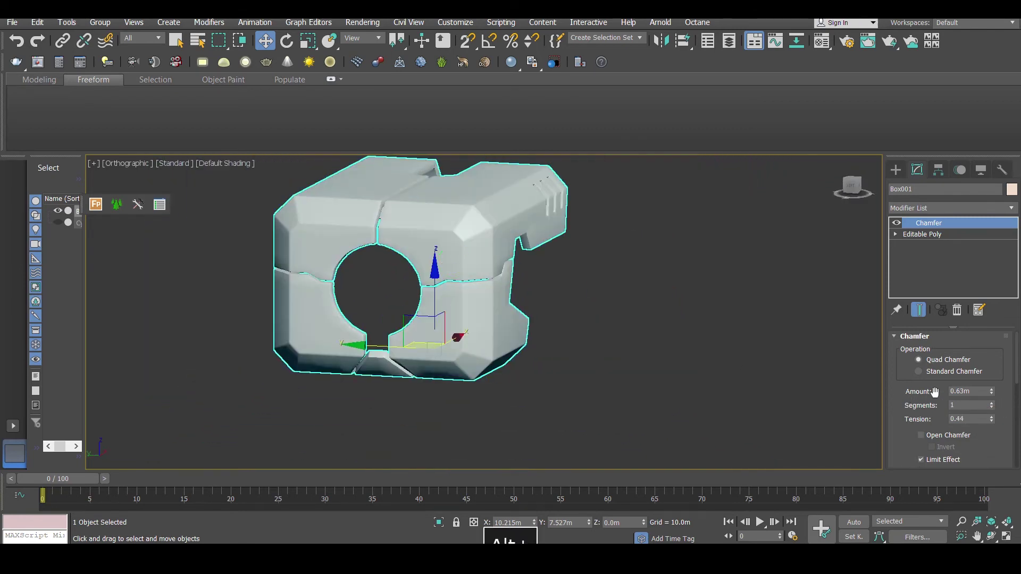
Step: Reduce the Chamfer amount to 0.47 m and check the bevels in edged and shaded views
drag(996, 392, 987, 397)
scroll(533, 247, up, 5)
key(F4)
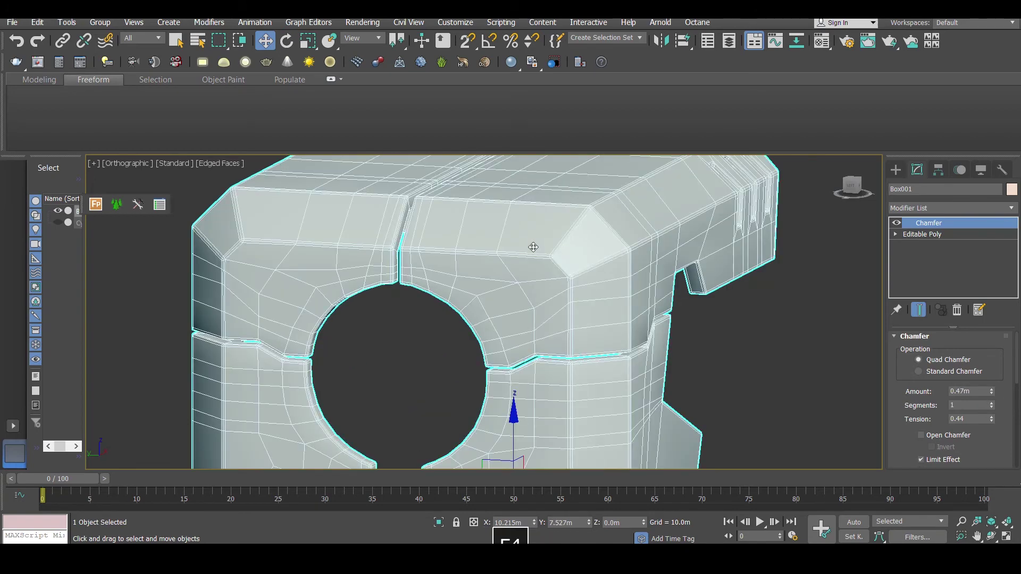
key(F4)
scroll(534, 246, down, 5)
mouse_move(534, 246)
alt+middle_down()
mouse_move(346, 257)
mouse_move(447, 276)
mouse_move(493, 250)
mouse_move(553, 250)
alt+middle_up()
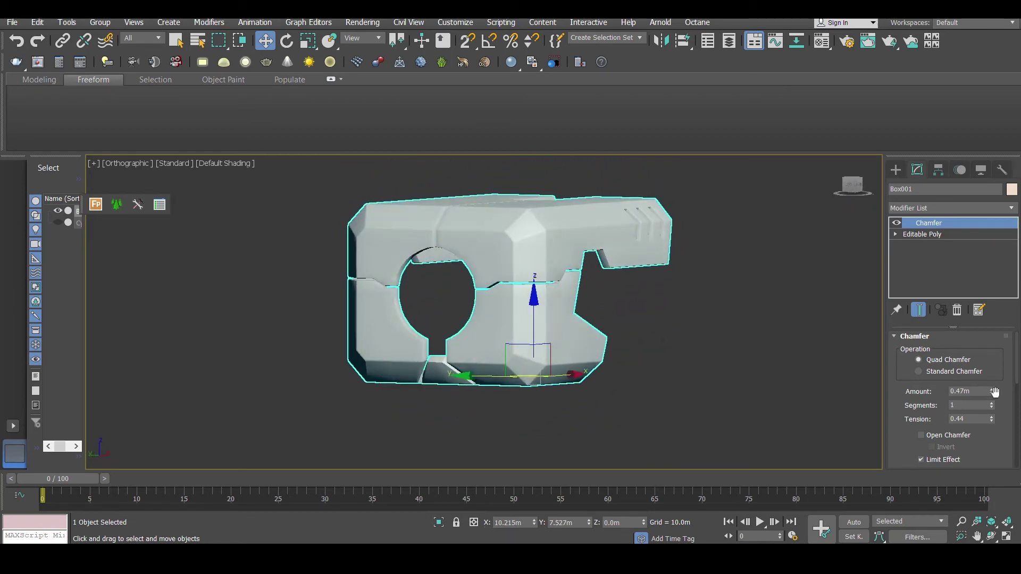
Step: Try converting the chamfered body to an editable poly and inspect the collapsed mesh with and without edges
drag(993, 393, 991, 404)
right_click(521, 239)
mouse_move(638, 384)
click(708, 395)
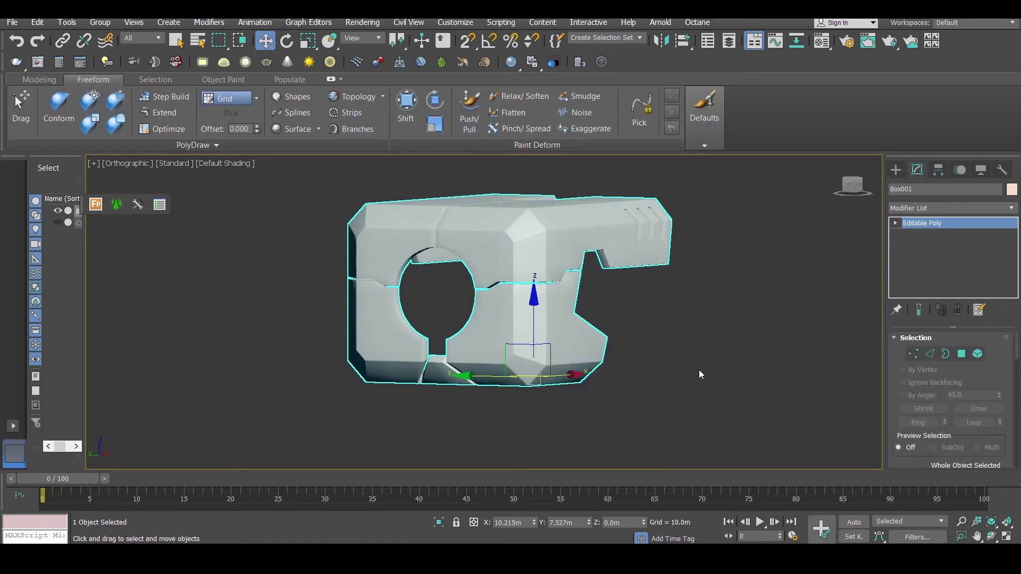
key(F4)
alt+middle_drag(537, 341, 512, 341)
key(F4)
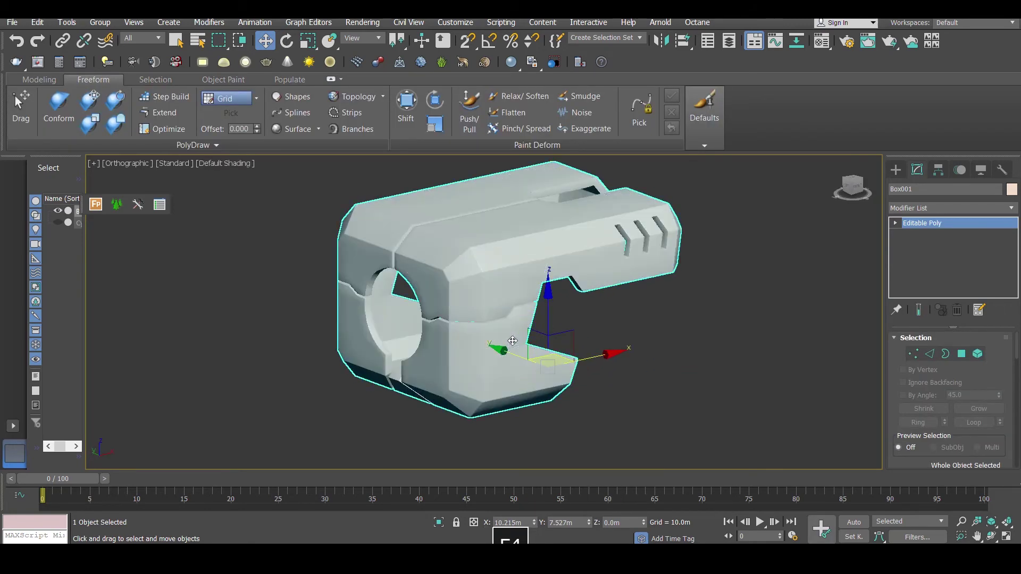
mouse_move(559, 283)
alt+middle_down()
mouse_move(537, 281)
mouse_move(579, 276)
mouse_move(569, 269)
alt+middle_up()
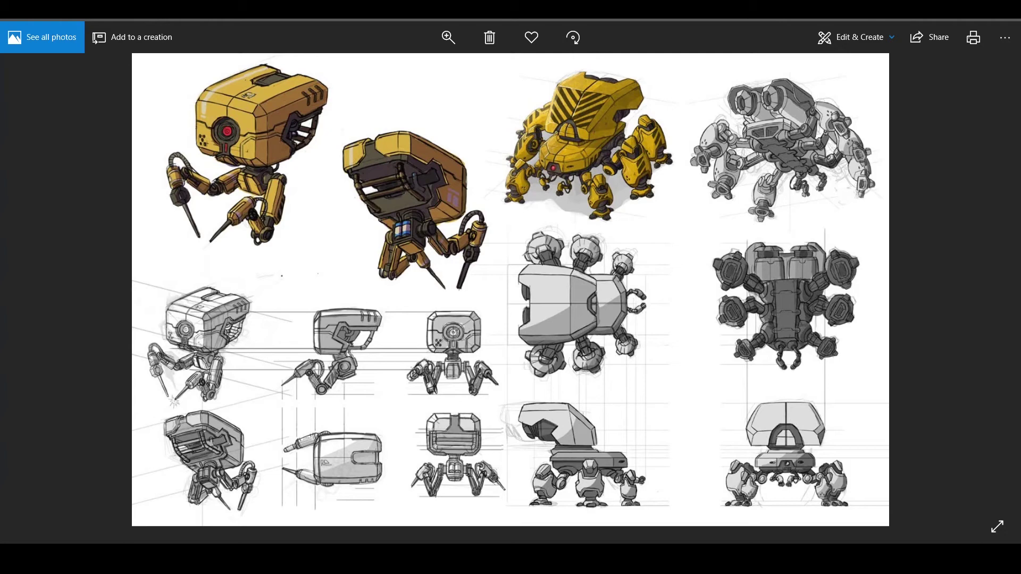
Step: Compare the modeled body with the robot concept art in the photo viewer
click(503, 562)
click(474, 562)
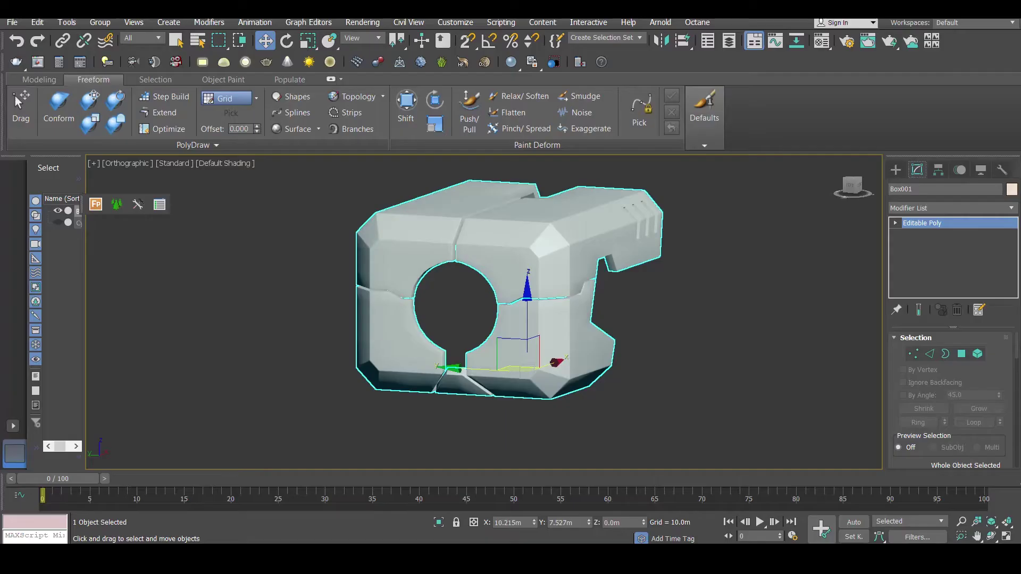
mouse_move(436, 319)
alt+middle_down()
mouse_move(443, 330)
mouse_move(456, 306)
mouse_move(460, 484)
alt+middle_up()
key(alt+Tab)
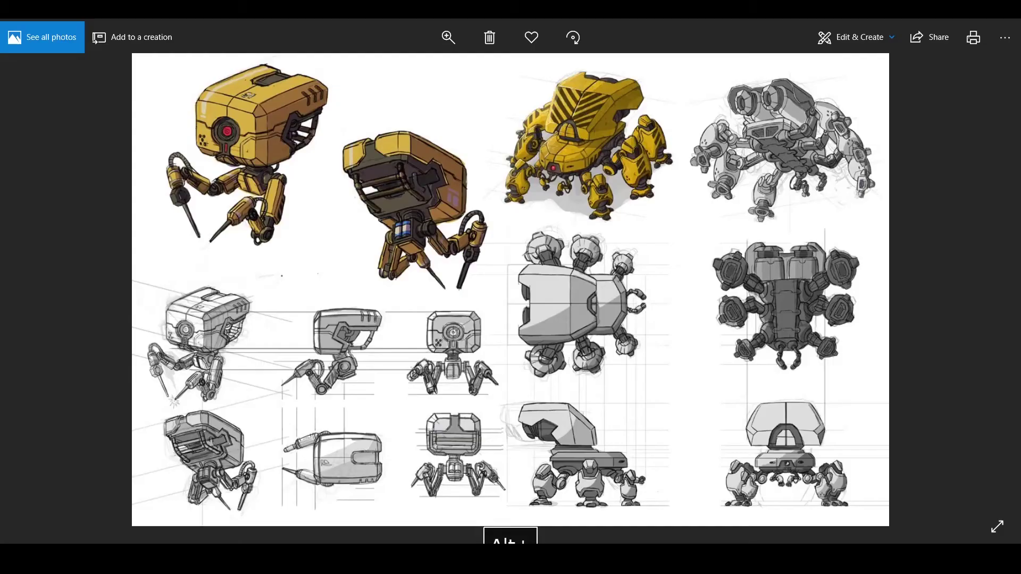
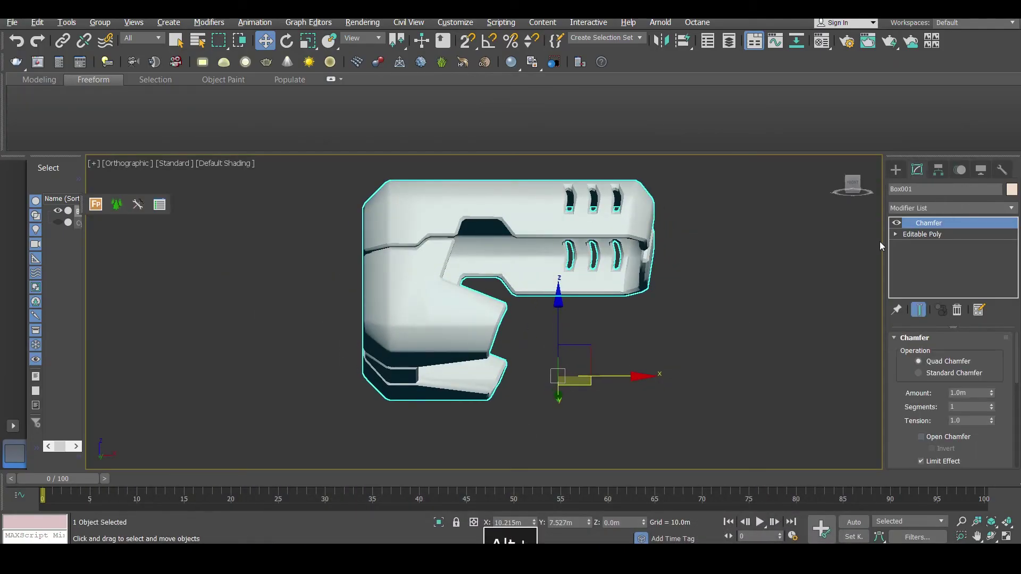
Step: Delete the Chamfer modifier from the body and display its mesh edges
right_click(929, 223)
click(923, 239)
alt+middle_drag(668, 248, 663, 231)
key(F4)
scroll(578, 221, up, 3)
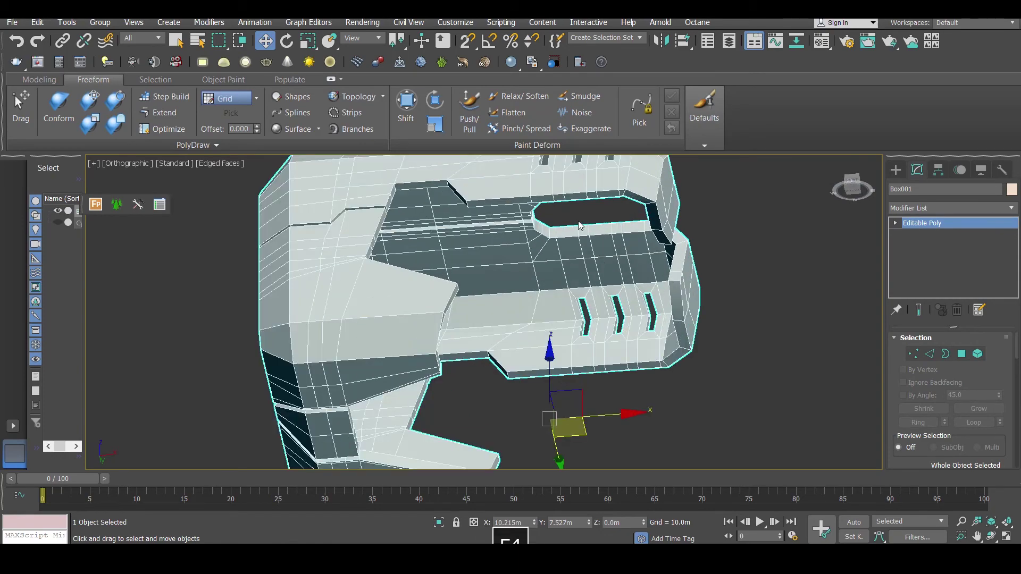
Step: Try picking individual polygons and polygon loops along the body's side wall and rim
click(919, 268)
alt+middle_drag(692, 234, 451, 259)
click(323, 297)
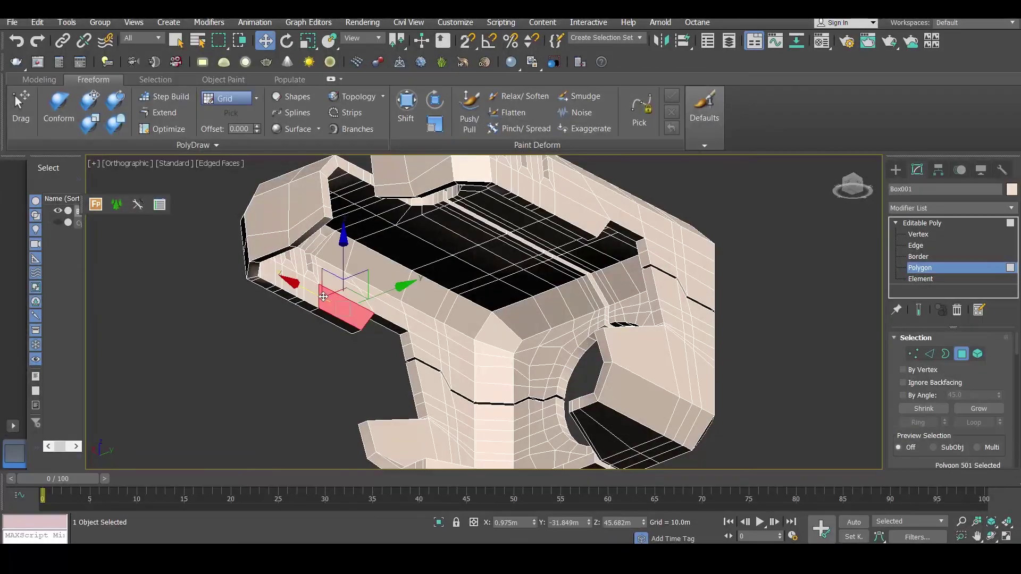
click(916, 245)
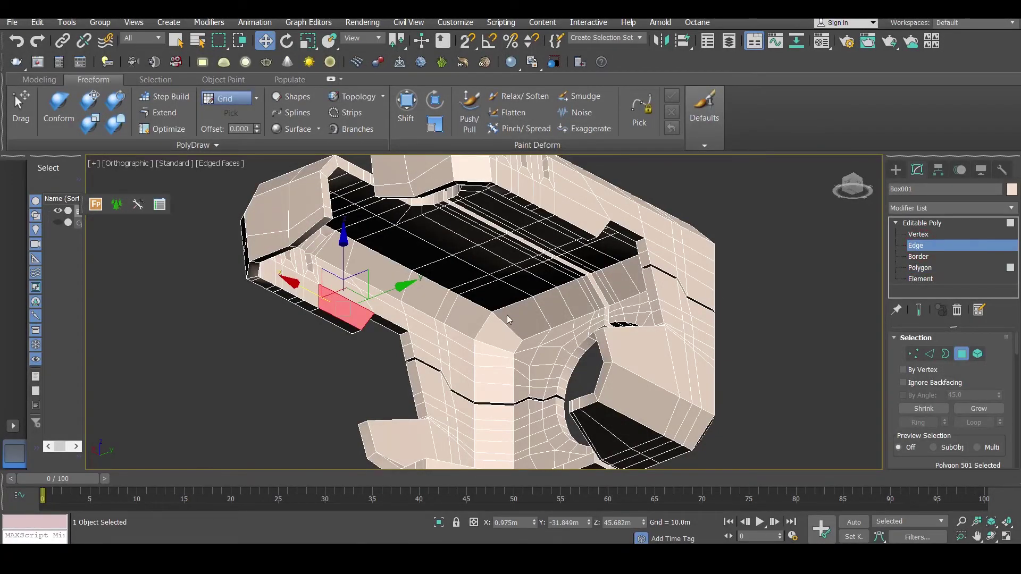
click(385, 319)
mouse_move(386, 319)
alt+middle_down()
mouse_move(354, 319)
mouse_move(389, 314)
alt+middle_up()
click(920, 268)
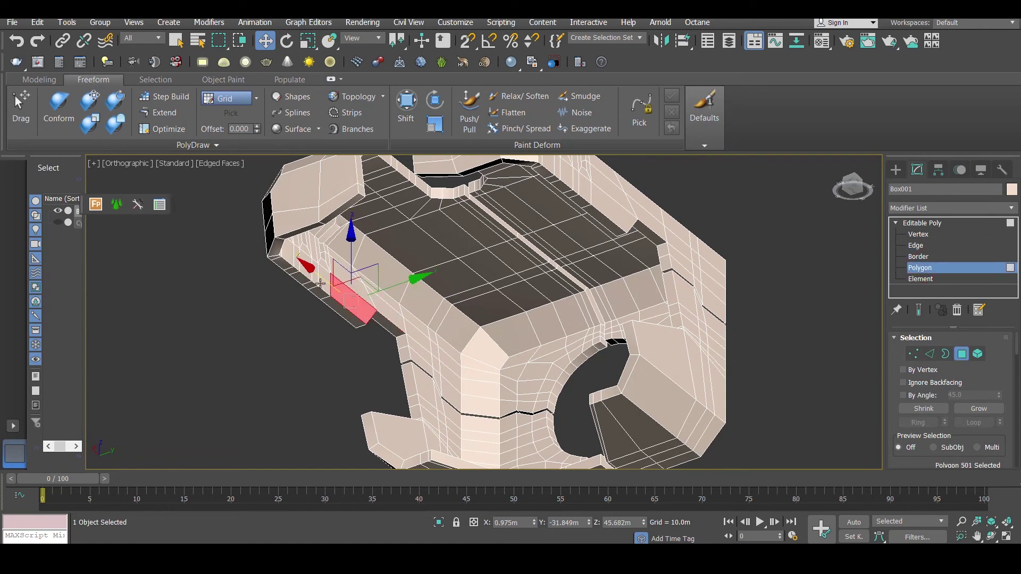
click(326, 283)
ctrl+click(359, 304)
click(338, 299)
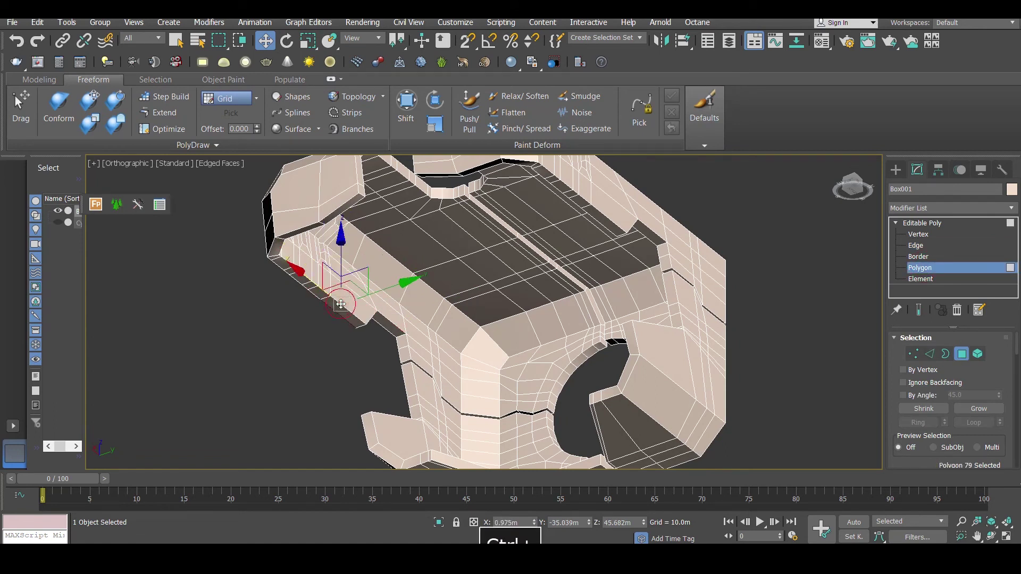
click(341, 312)
click(275, 245)
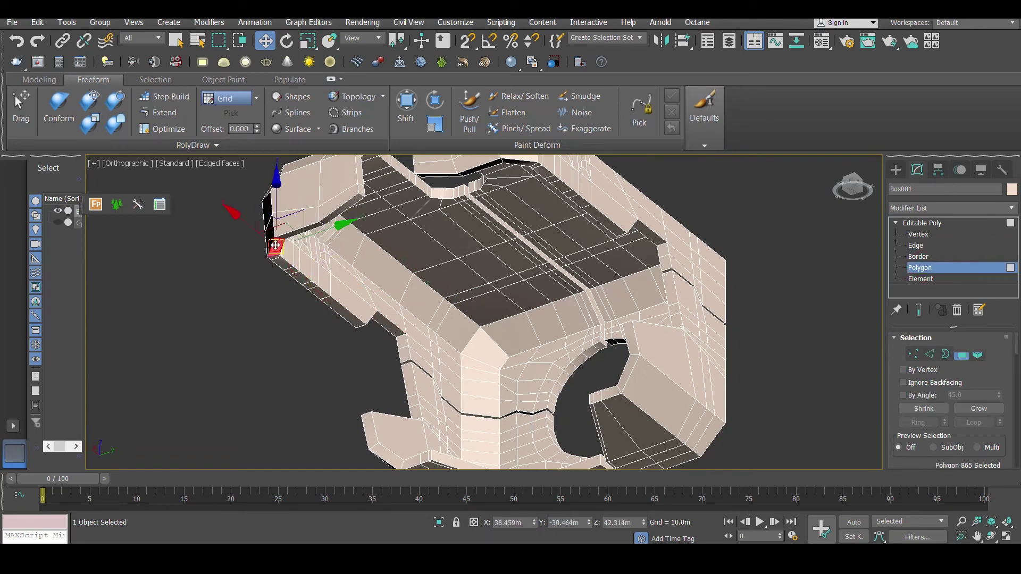
shift+click(343, 212)
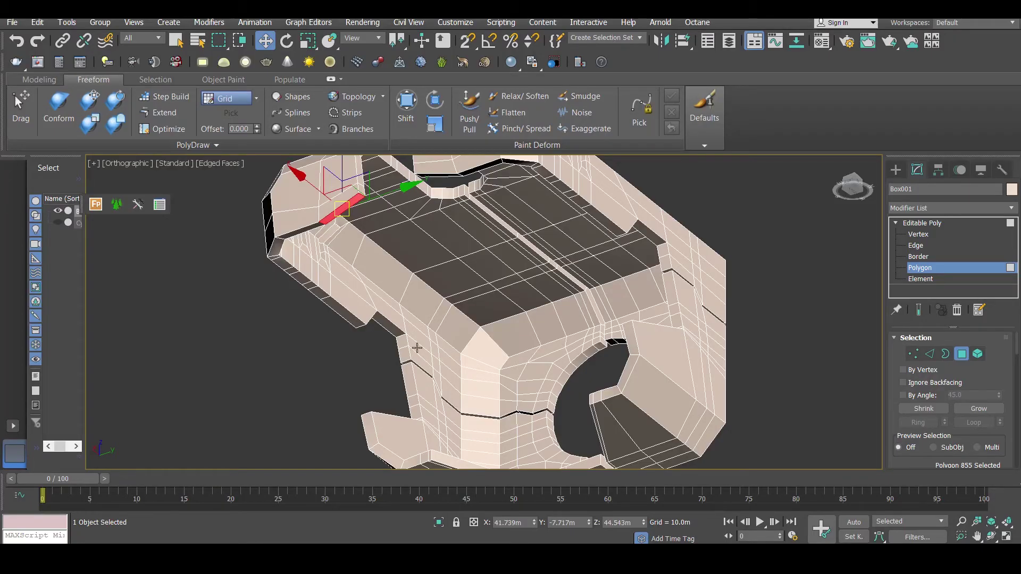
Step: Try selecting all polygons that have material ID 5
click(417, 348)
mouse_move(1016, 347)
mouse_down()
mouse_move(1006, 441)
mouse_move(1017, 363)
mouse_up()
click(936, 412)
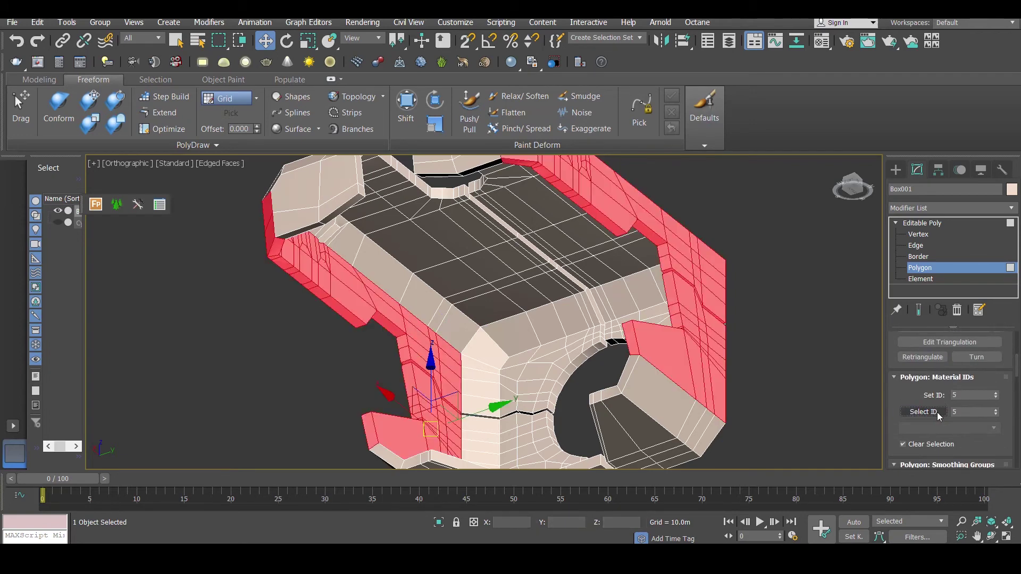
Step: Select the thickness polygon loops along the rims of the upper and lower shell pieces and delete them
alt+middle_drag(573, 280, 569, 239)
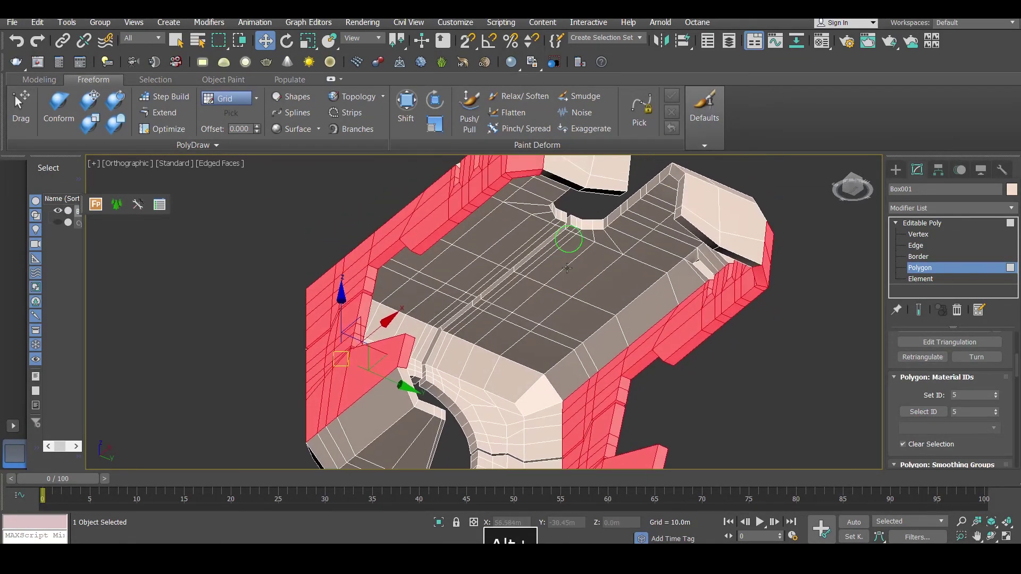
click(592, 190)
shift+click(568, 184)
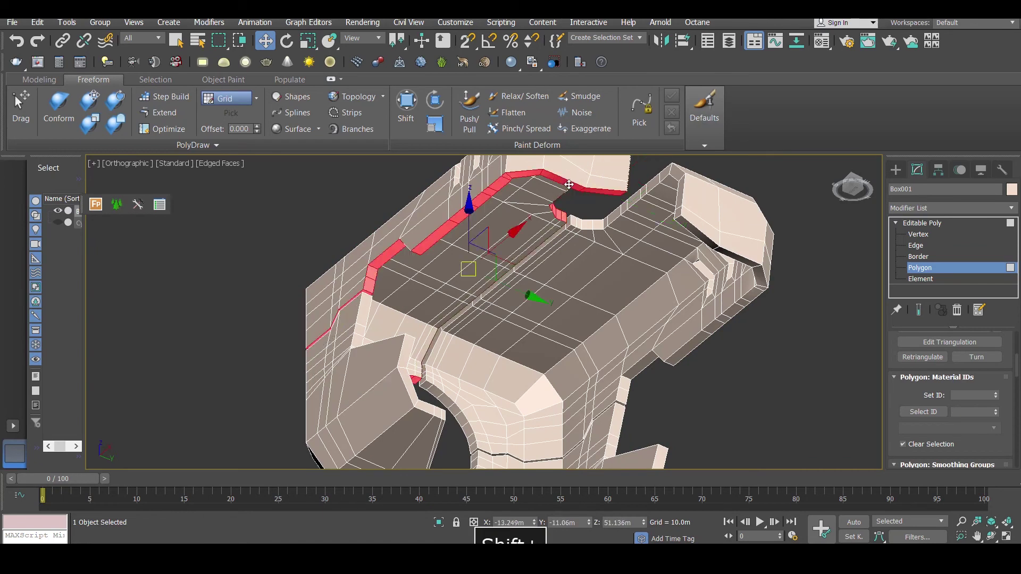
alt+middle_drag(583, 205, 528, 231)
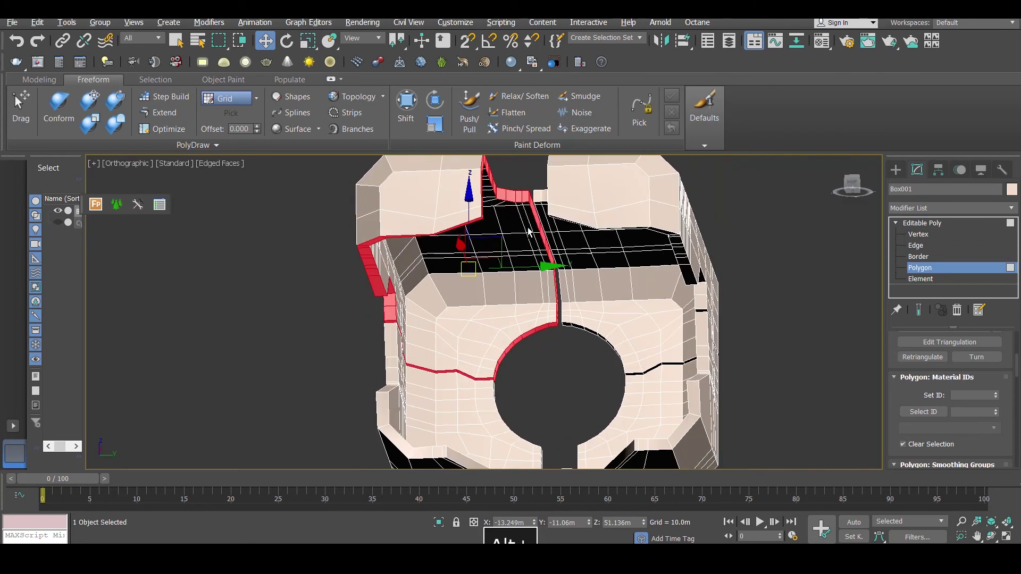
ctrl+click(390, 340)
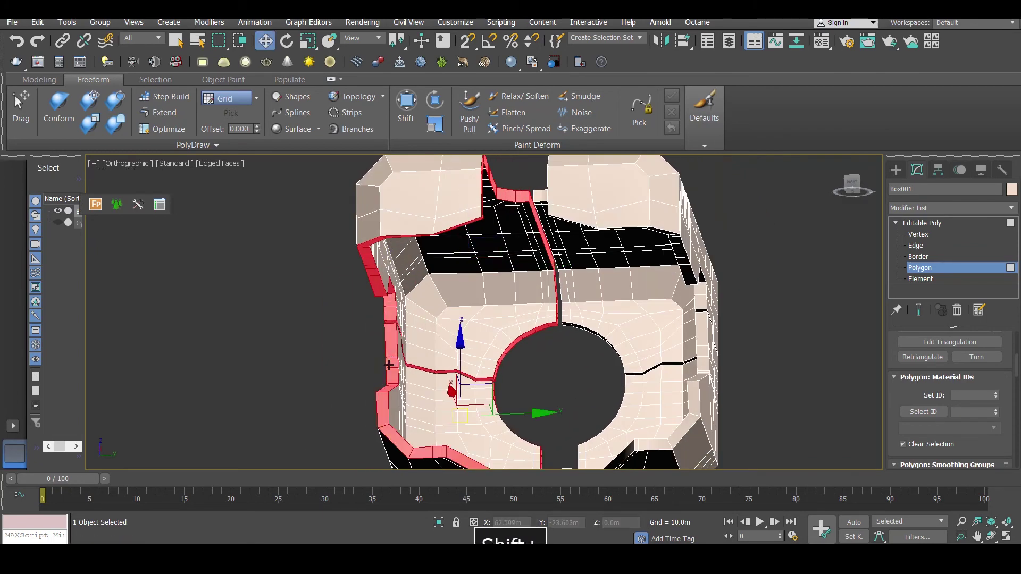
key(Delete)
alt+middle_drag(420, 316, 427, 293)
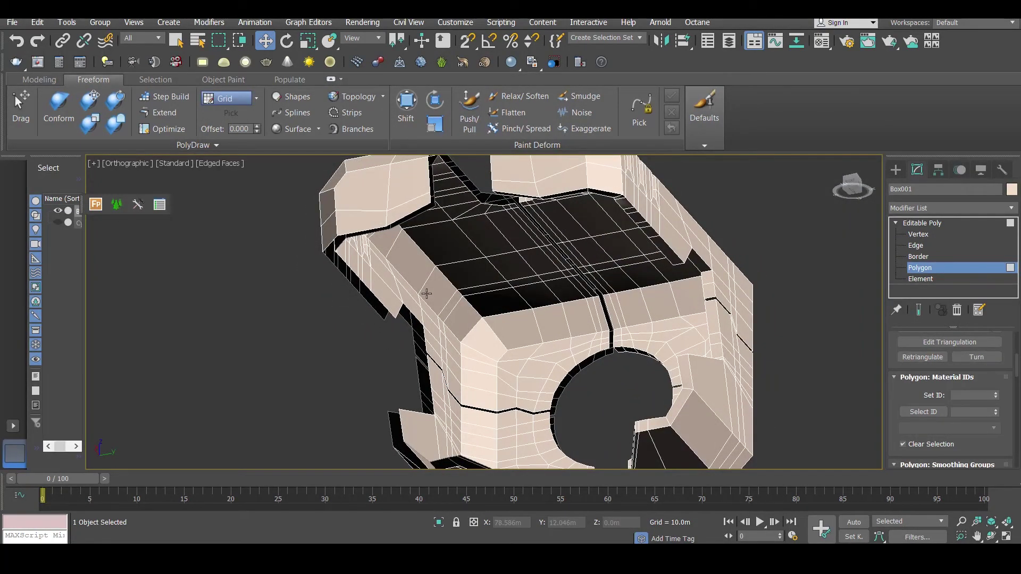
Step: Select the upper and lower shell elements on one side of the body and detach them as a new object
alt+middle_drag(385, 254, 444, 267)
alt+middle_drag(685, 263, 447, 275)
click(424, 279)
click(960, 280)
click(573, 304)
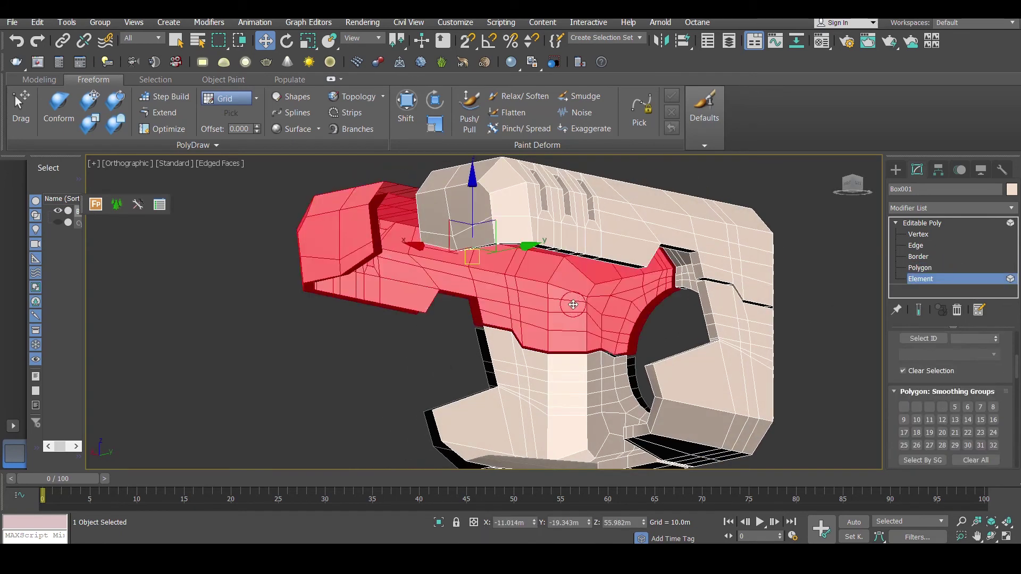
ctrl+click(570, 381)
alt+middle_drag(570, 381, 691, 380)
scroll(1005, 376, down, 15)
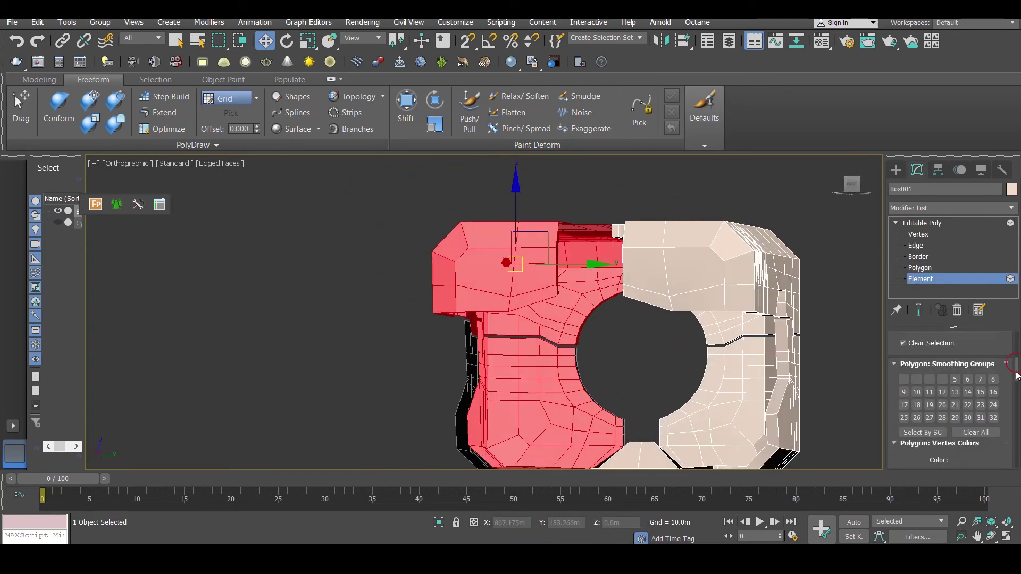
click(976, 396)
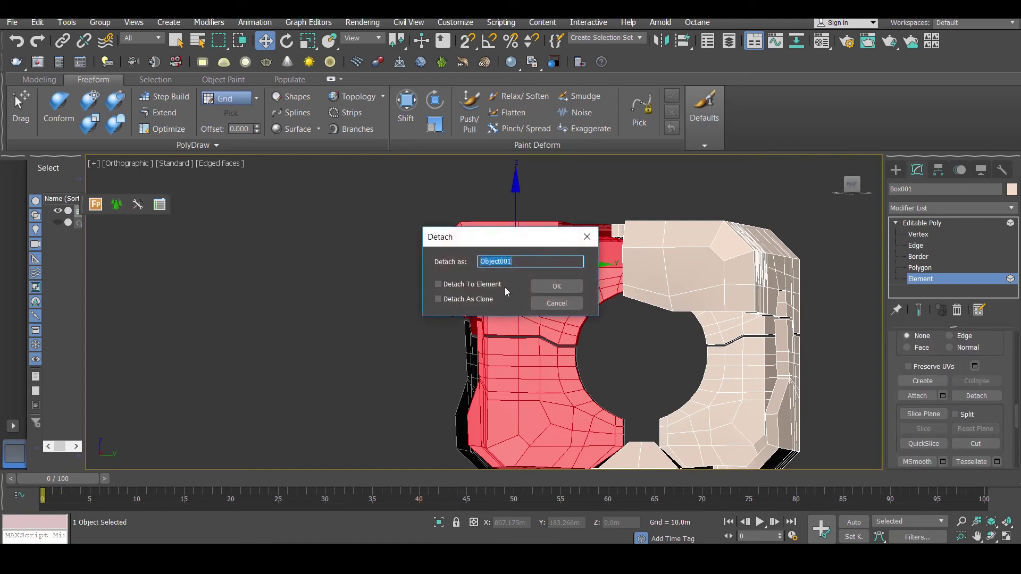
click(555, 286)
Step: Check which pieces remain in the original body and select the newly detached object
alt+middle_drag(520, 289, 566, 259)
click(566, 259)
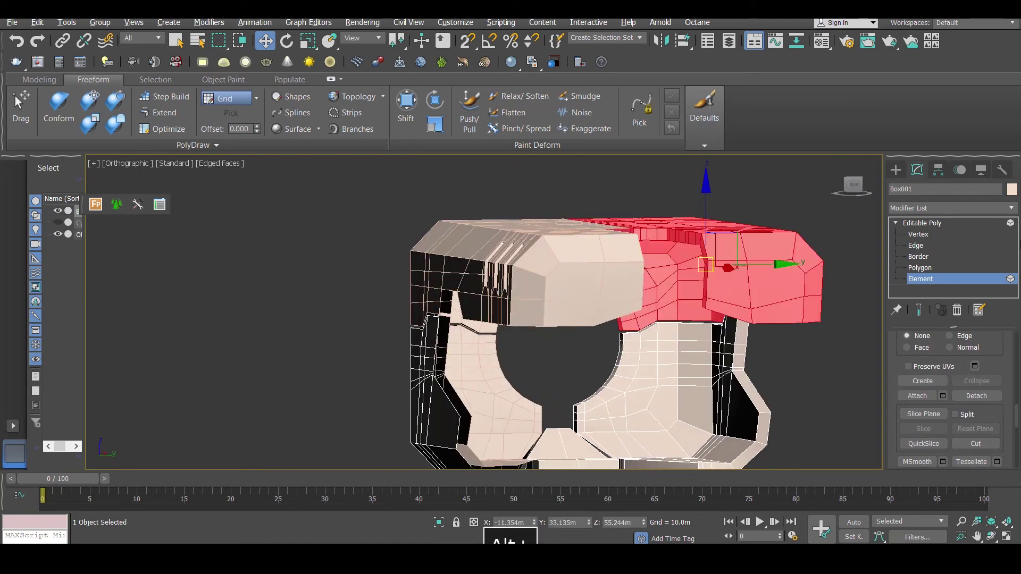
click(936, 223)
alt+middle_drag(670, 272, 647, 303)
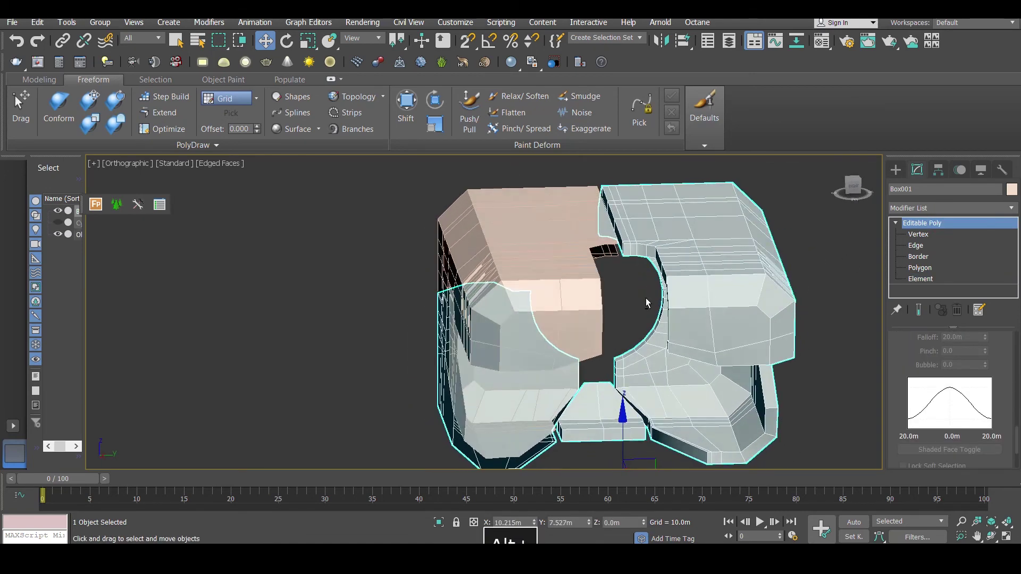
scroll(647, 303, down, 2)
click(577, 257)
alt+middle_drag(577, 257, 825, 239)
click(896, 223)
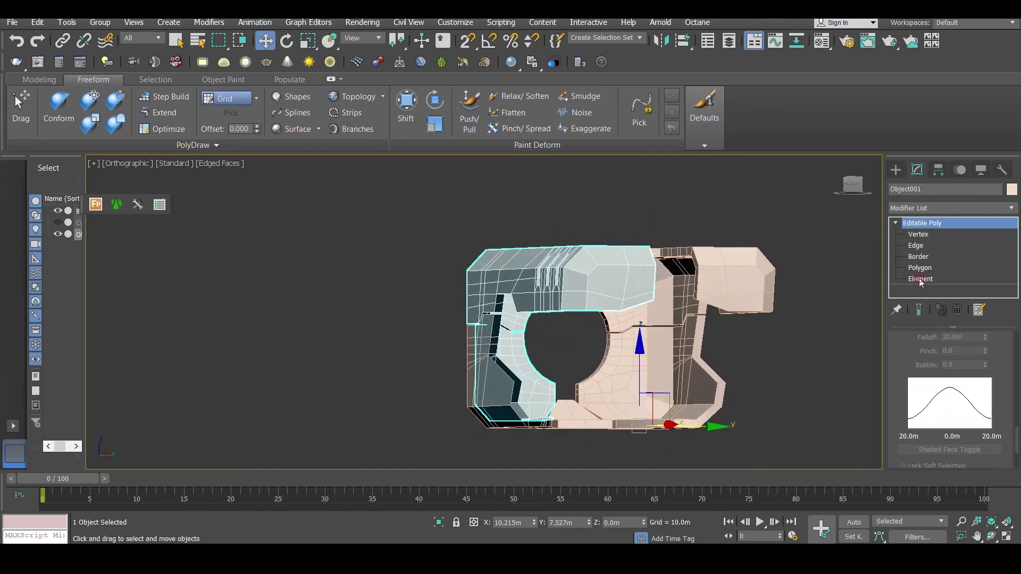
Step: Try deleting the detached object's upper element and the original body's lower element on the same side
click(920, 279)
click(629, 259)
key(Delete)
click(509, 372)
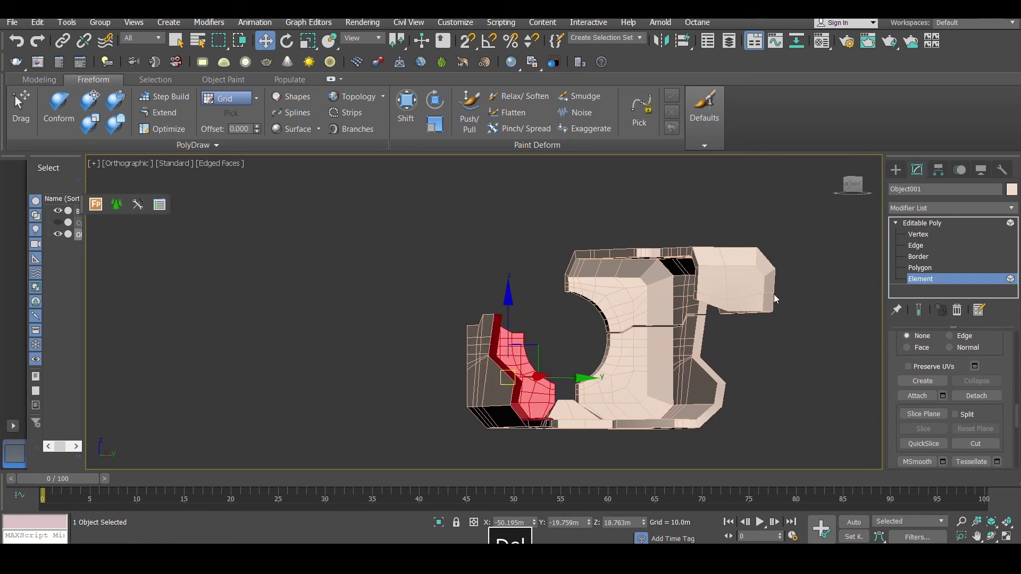
click(912, 224)
click(732, 252)
click(923, 278)
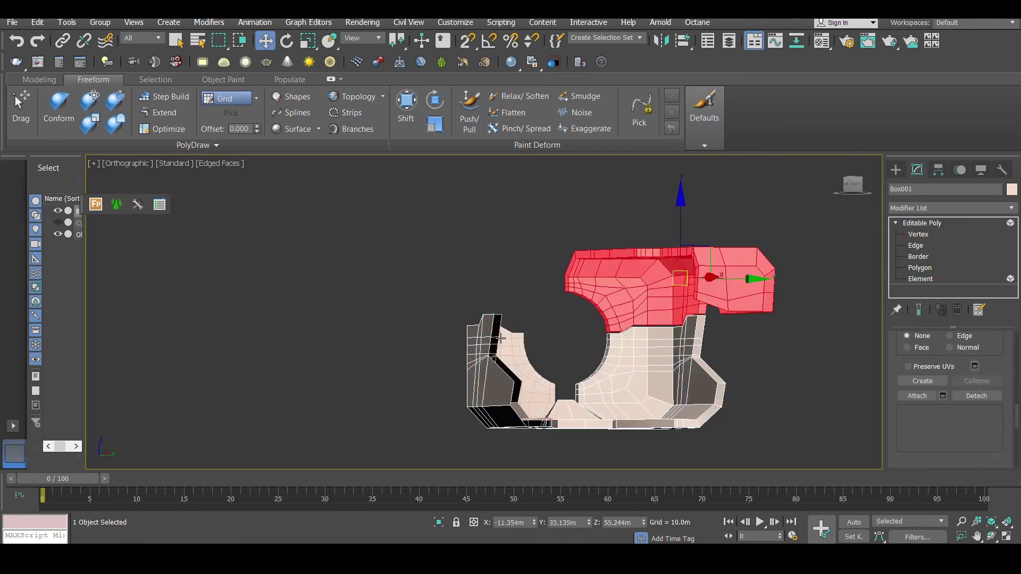
click(482, 343)
key(Delete)
click(914, 224)
Step: Undo the recent element deletions on the detached object and the original body
key(ctrl+z)
key(ctrl+z)
key(ctrl+z)
key(ctrl+z)
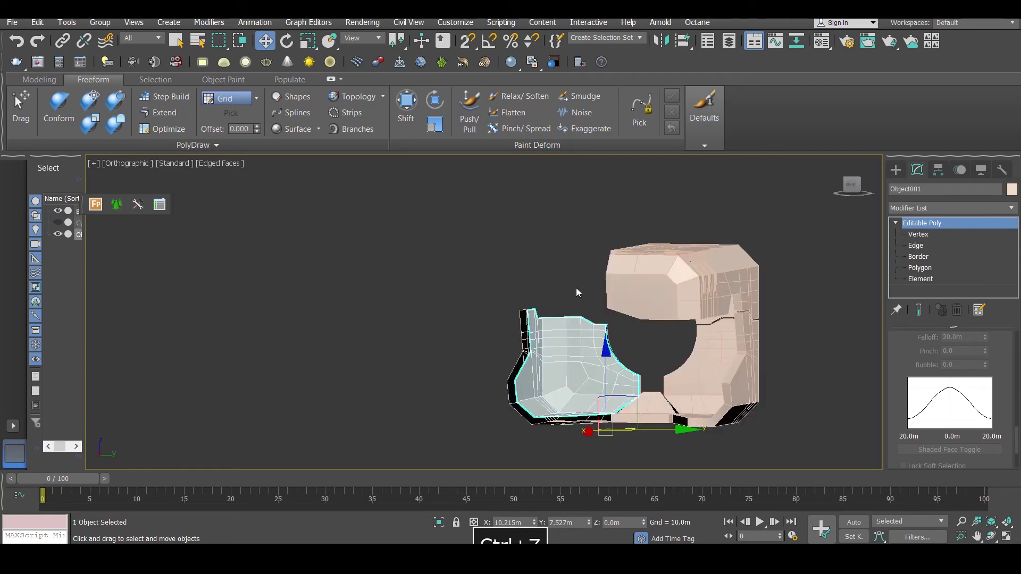
Step: Examine the detached object's upper and lower shell elements at element level
mouse_move(576, 289)
alt+middle_down()
mouse_move(584, 251)
mouse_move(590, 266)
mouse_move(691, 300)
mouse_move(786, 308)
mouse_move(844, 296)
mouse_move(569, 276)
alt+middle_up()
click(921, 278)
click(605, 292)
scroll(569, 276, up, 4)
alt+middle_drag(665, 274, 596, 289)
scroll(638, 314, down, 4)
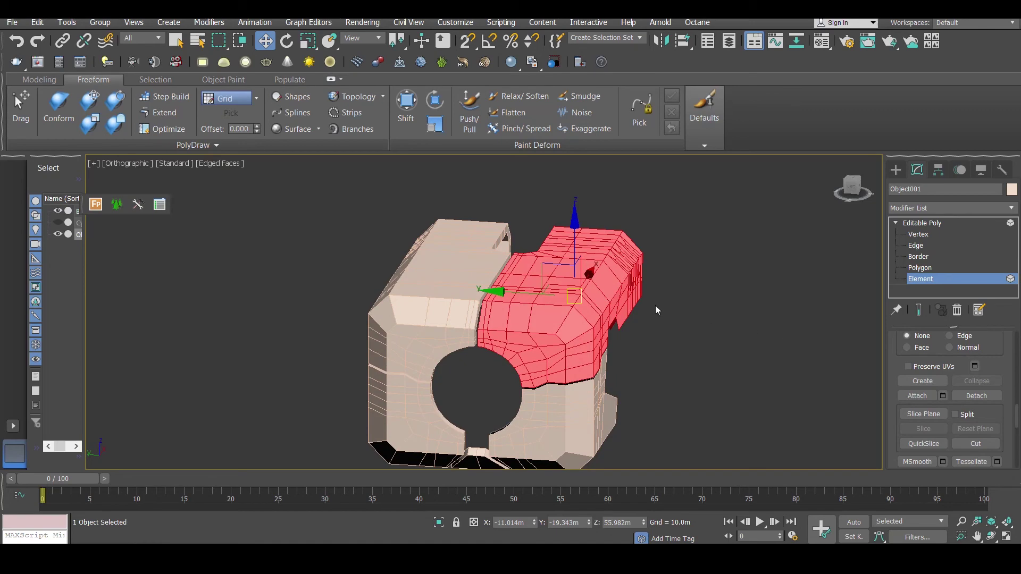
click(546, 398)
click(551, 334)
Step: Delete the original body's lower outer shell element on the side of the detached object
click(945, 225)
click(472, 267)
click(933, 281)
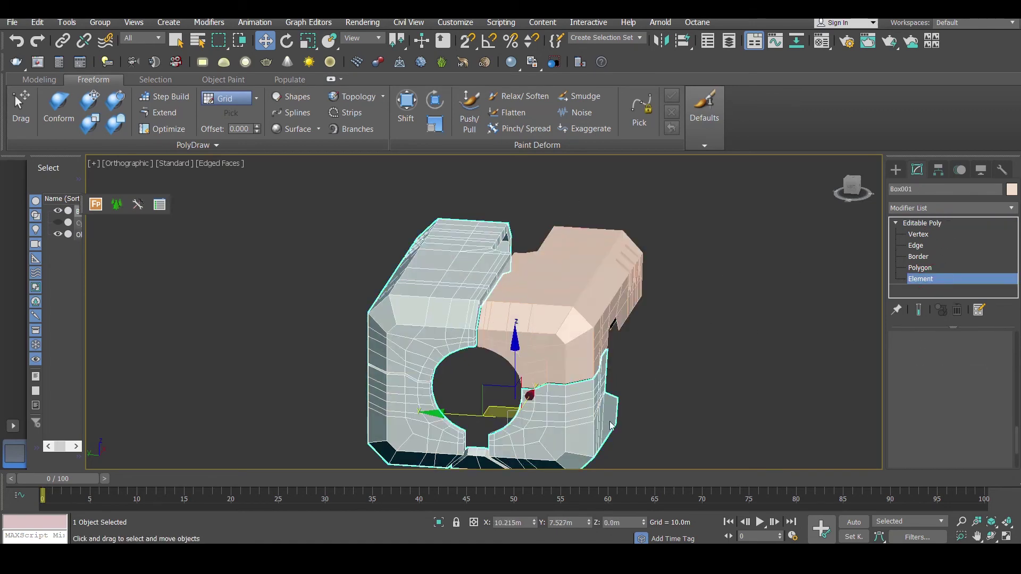
click(600, 429)
key(Delete)
click(961, 232)
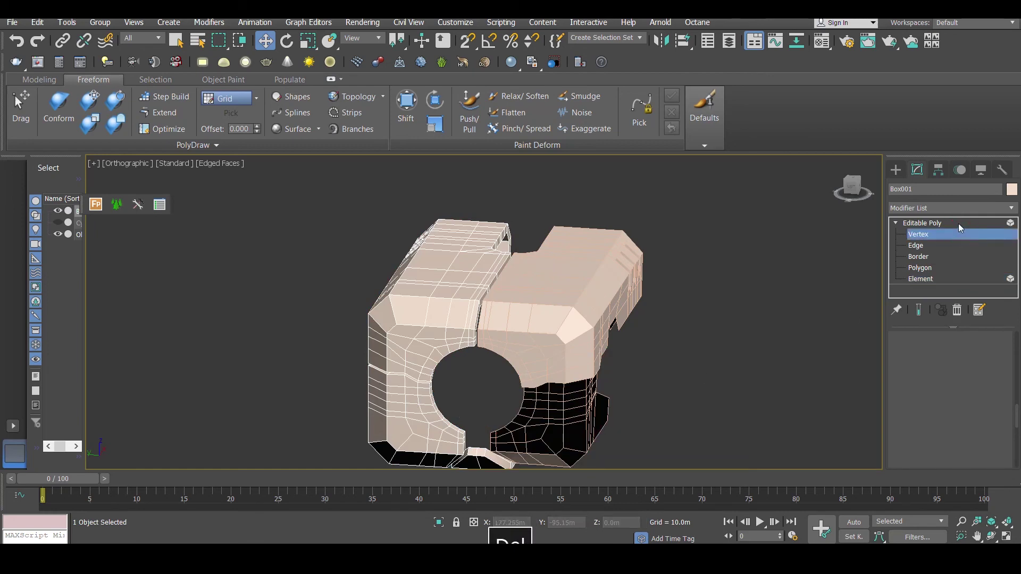
click(958, 225)
Step: Delete the polygons inside the three vent slots of the detached object's upper shell
click(560, 270)
alt+middle_drag(560, 270, 609, 245)
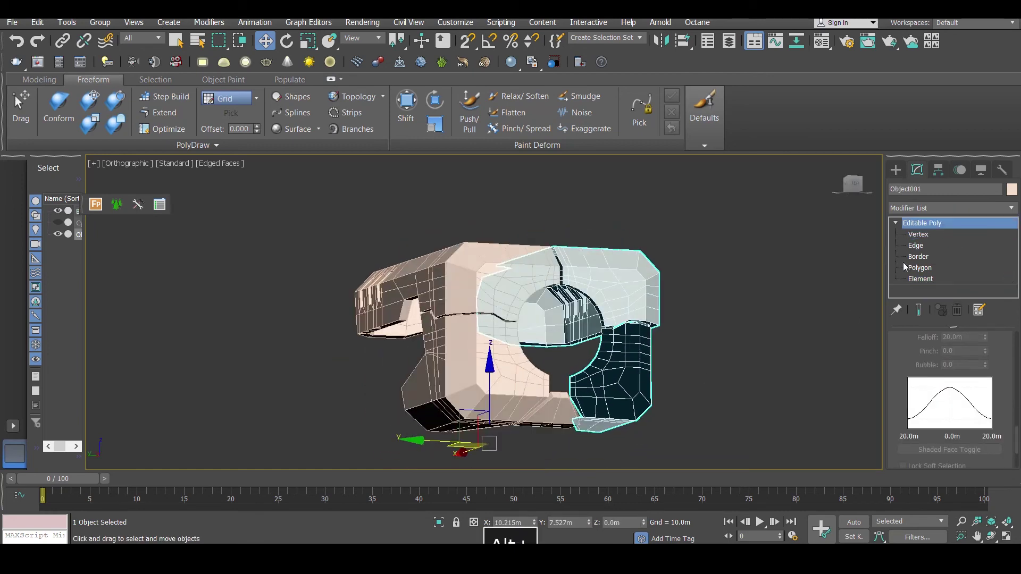
click(912, 268)
click(669, 292)
click(607, 307)
alt+middle_drag(620, 303, 837, 263)
alt+middle_drag(697, 268, 719, 259)
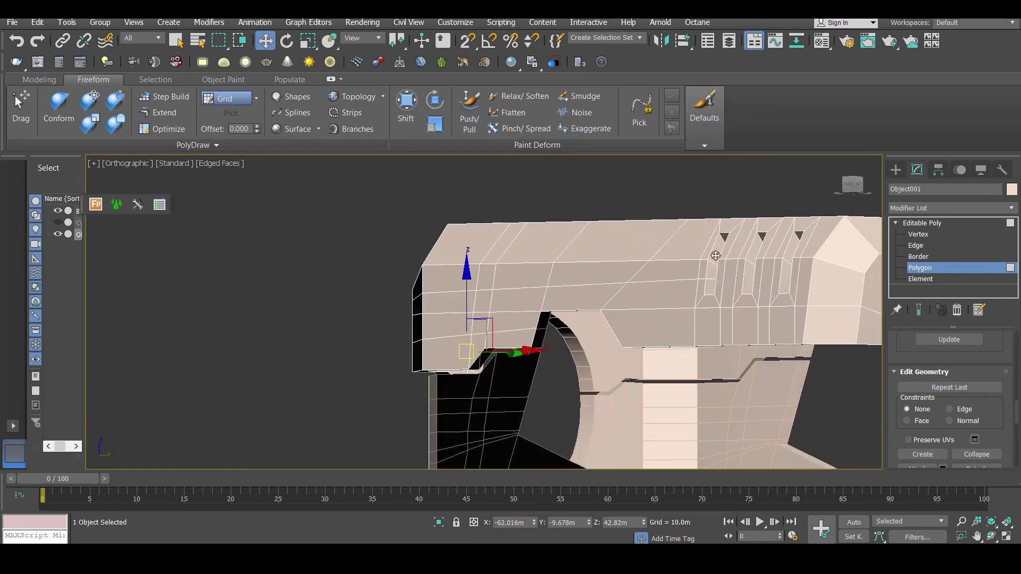
click(716, 256)
shift+click(711, 271)
ctrl+click(754, 244)
shift+click(751, 270)
ctrl+shift+click(790, 246)
key(Delete)
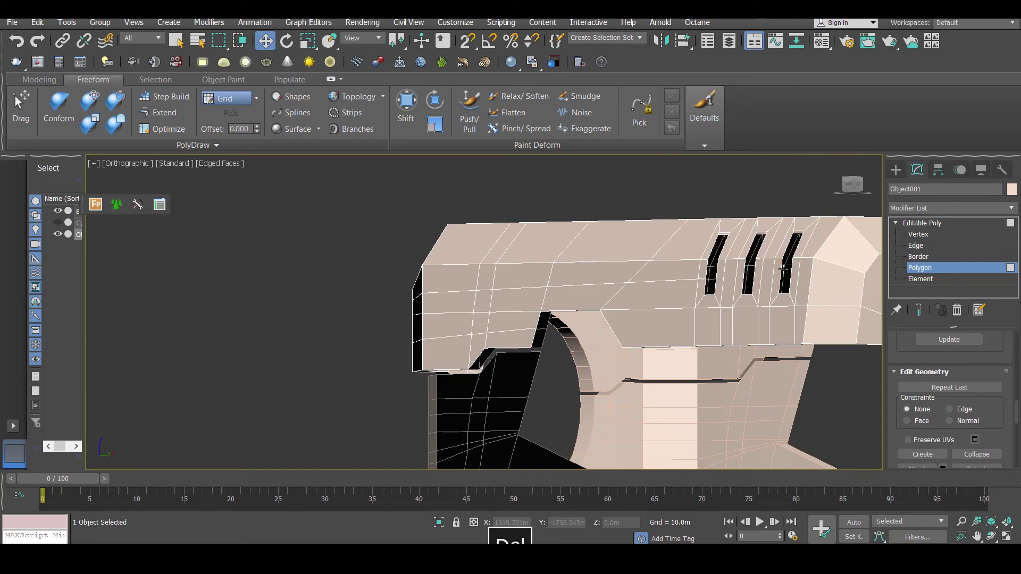
Step: Delete the outer element of the detached object's upper shell, keeping only its inner surface
click(743, 316)
key(5)
click(590, 279)
key(Delete)
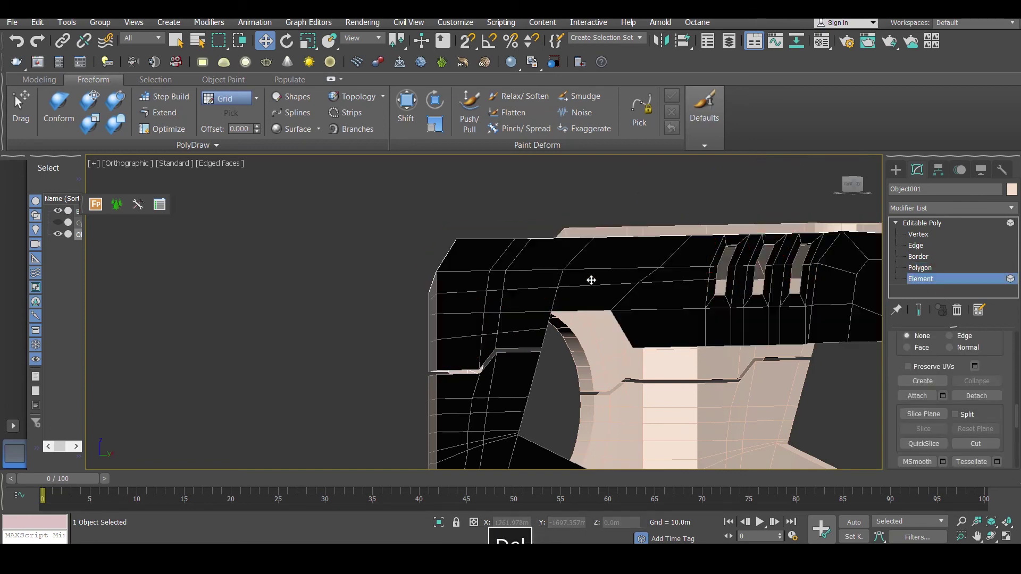
alt+middle_drag(592, 281, 715, 275)
click(952, 223)
Step: Try to weld all vertices along the seam between the upper and lower inner shells with a 3.943 m threshold
alt+middle_drag(713, 207, 500, 334)
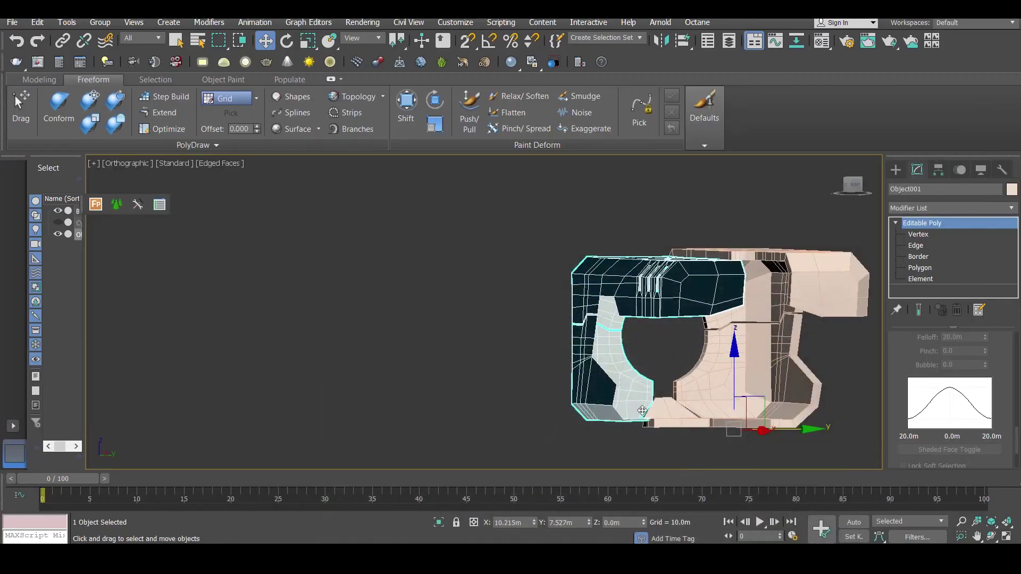
alt+middle_drag(564, 372, 802, 337)
scroll(685, 321, up, 5)
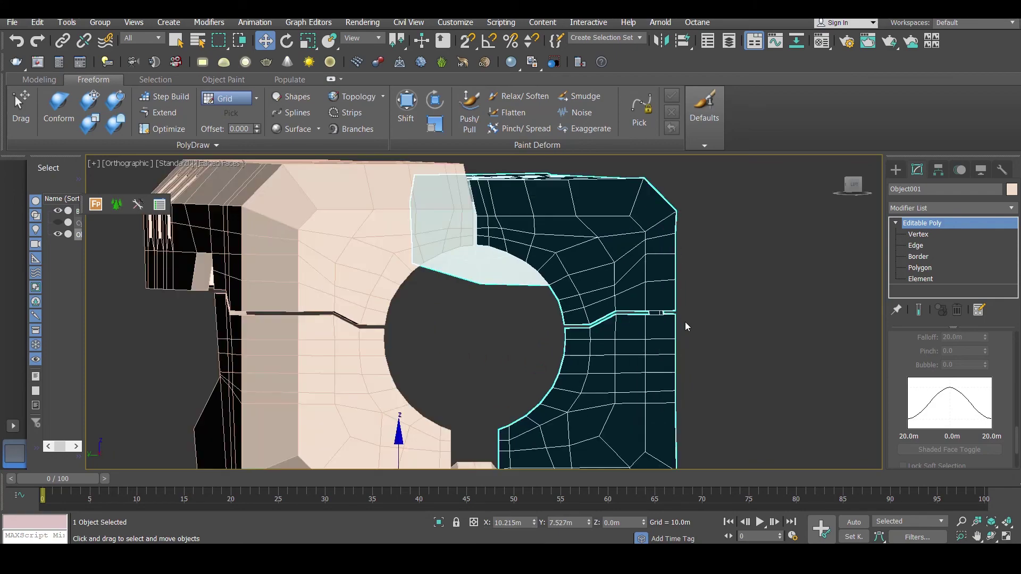
alt+middle_drag(685, 321, 638, 330)
click(911, 235)
alt+middle_drag(688, 277, 571, 283)
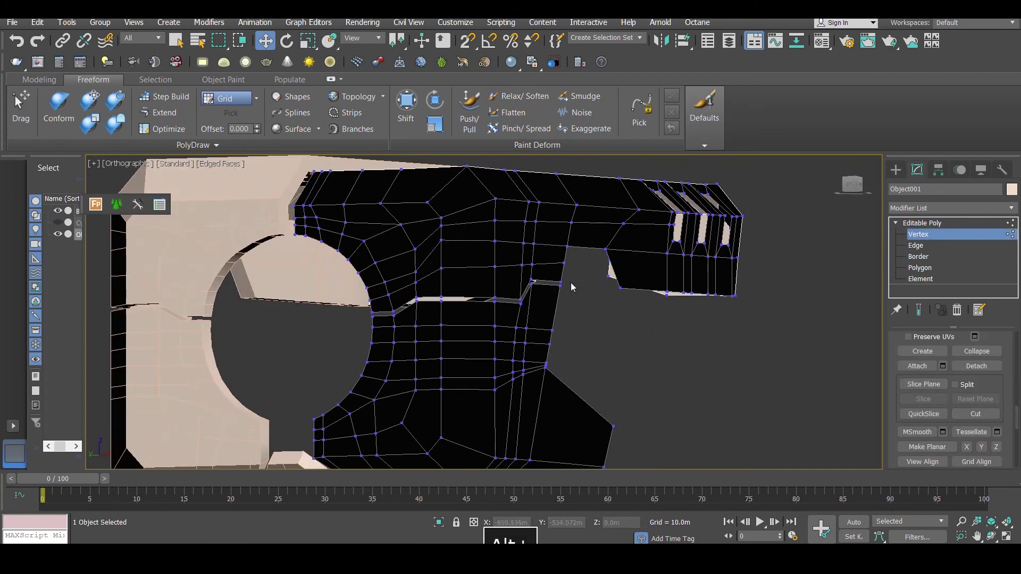
drag(573, 279, 519, 302)
key(F3)
alt+middle_drag(478, 306, 521, 318)
ctrl+click(499, 300)
ctrl+click(453, 298)
ctrl+click(425, 306)
ctrl+click(406, 315)
ctrl+click(387, 315)
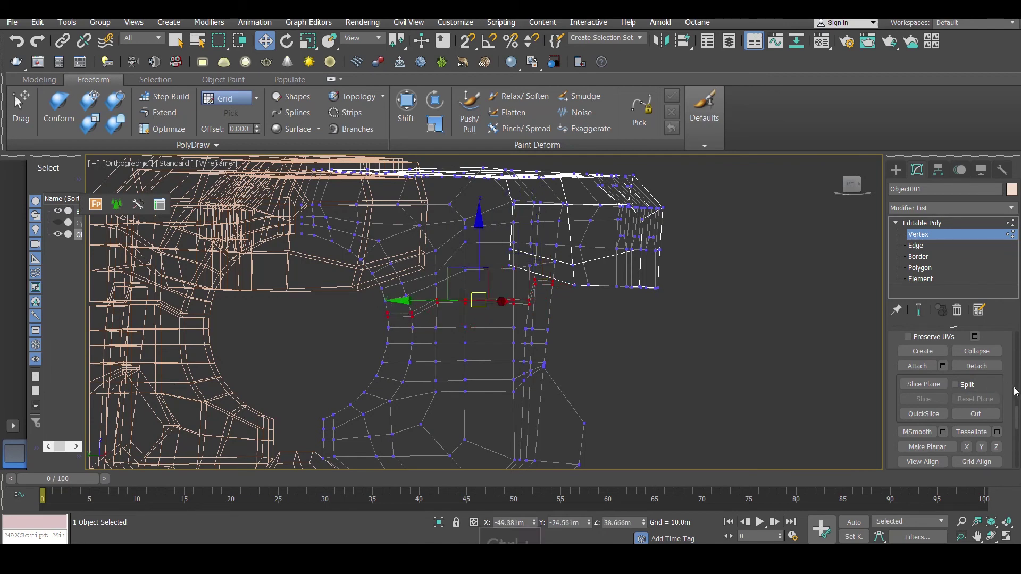
key(F3)
mouse_move(1014, 373)
mouse_down()
mouse_move(1015, 410)
mouse_move(1015, 341)
mouse_move(1015, 403)
mouse_up()
click(996, 379)
mouse_move(484, 316)
mouse_down()
mouse_move(488, 344)
mouse_move(491, 326)
mouse_up()
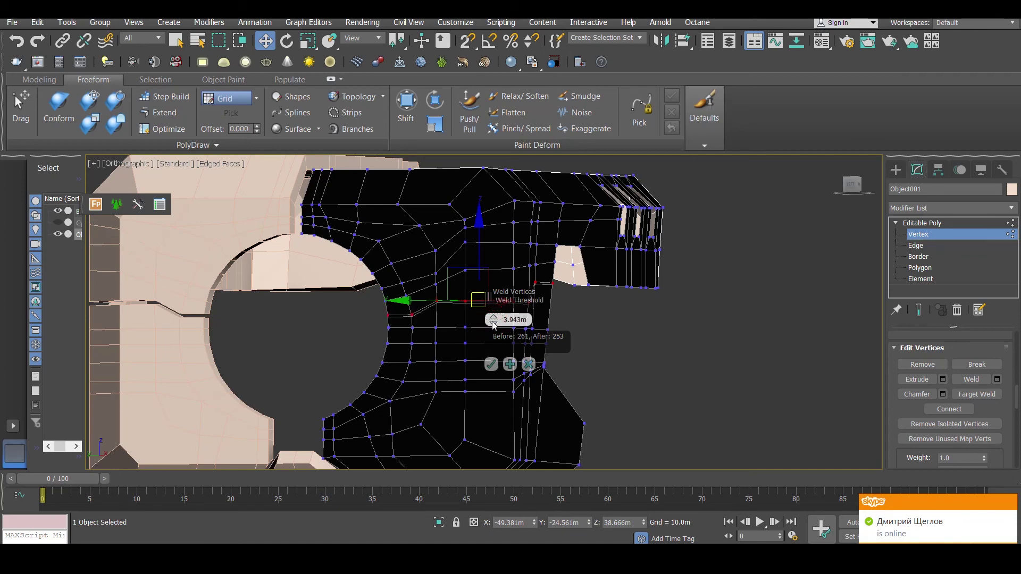
scroll(417, 330, up, 5)
mouse_move(437, 315)
alt+middle_down()
mouse_move(416, 331)
mouse_move(440, 304)
alt+middle_up()
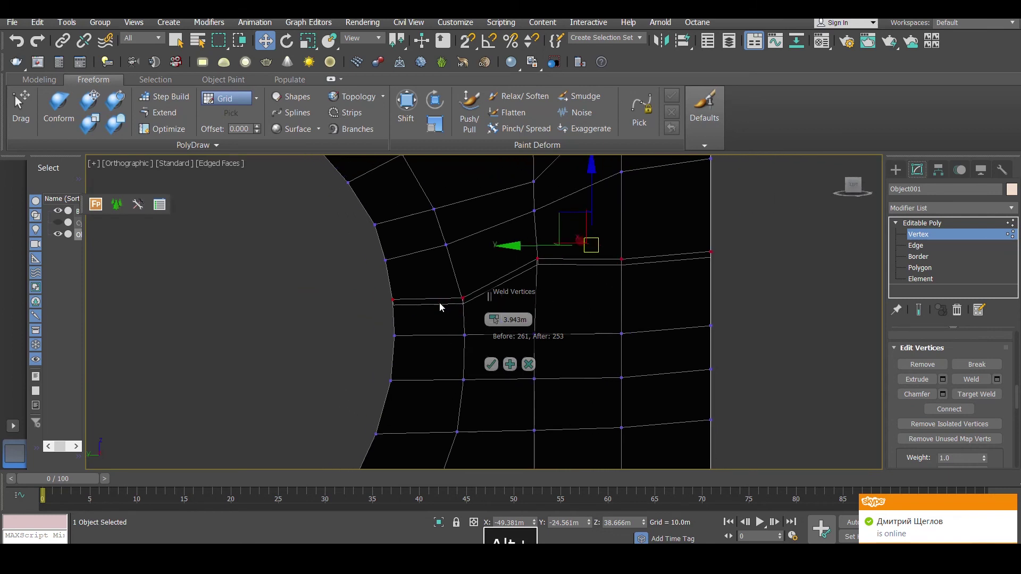
key(F3)
click(528, 364)
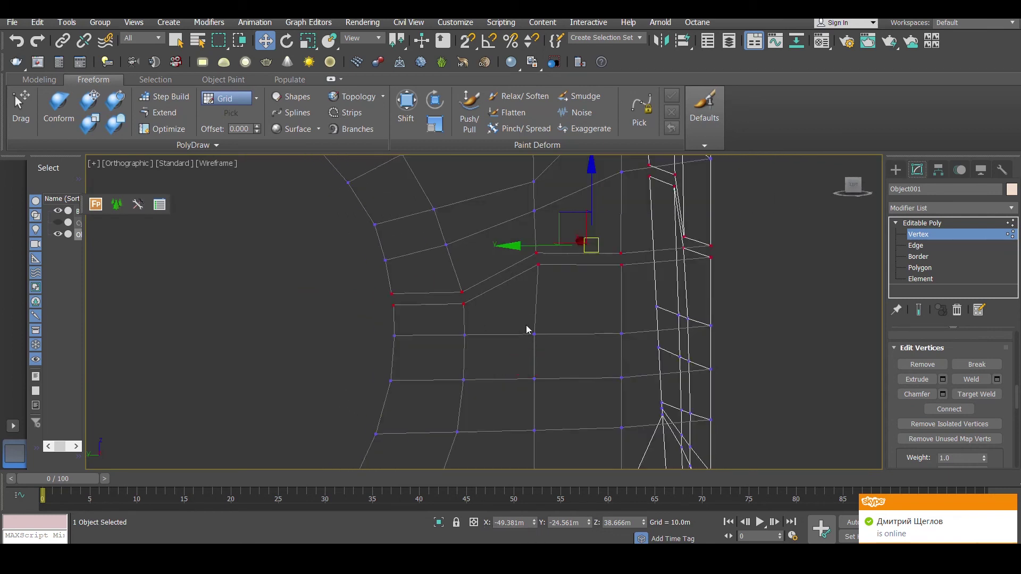
Step: Weld the seam's vertex pair at the round opening with a 3.943 m threshold
drag(367, 291, 418, 321)
click(998, 380)
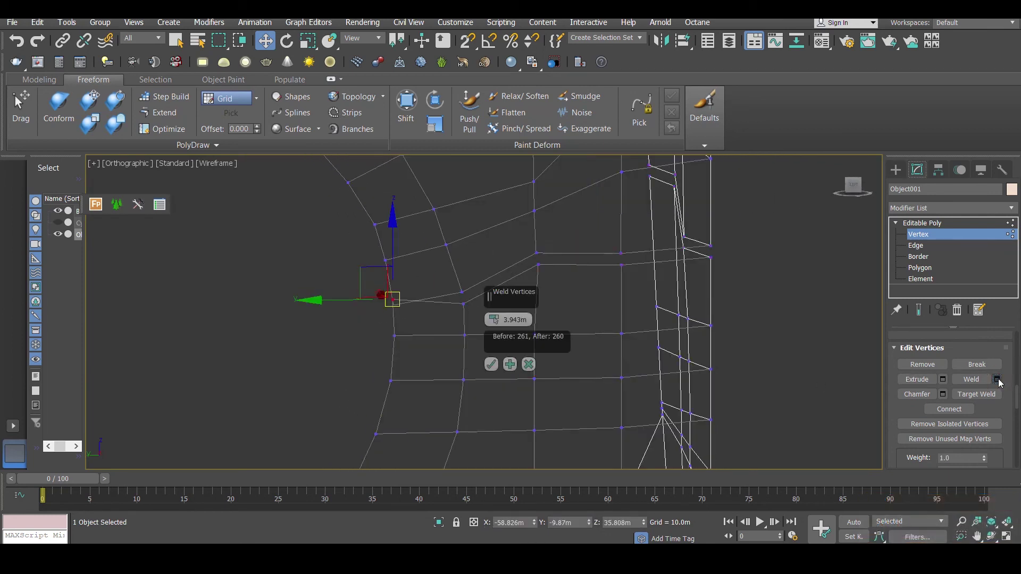
click(491, 365)
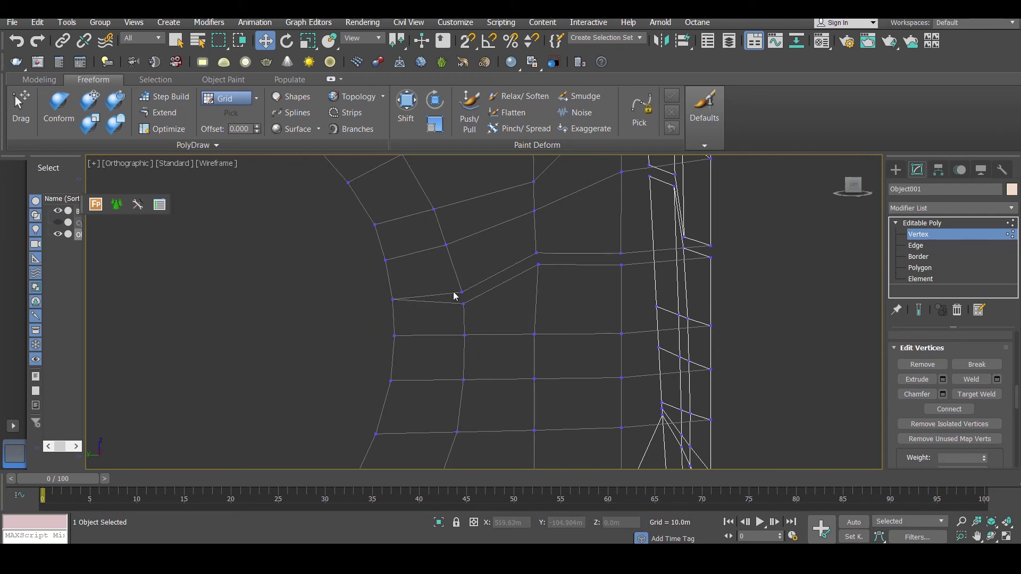
Step: Weld the remaining vertex pairs along the seam to join the upper and lower inner shells
alt+middle_drag(510, 277, 467, 278)
scroll(473, 267, down, 1)
drag(262, 290, 305, 253)
ctrl+drag(352, 230, 322, 256)
ctrl+drag(418, 231, 380, 257)
ctrl+drag(492, 224, 470, 256)
ctrl+drag(532, 185, 492, 218)
click(967, 379)
click(645, 268)
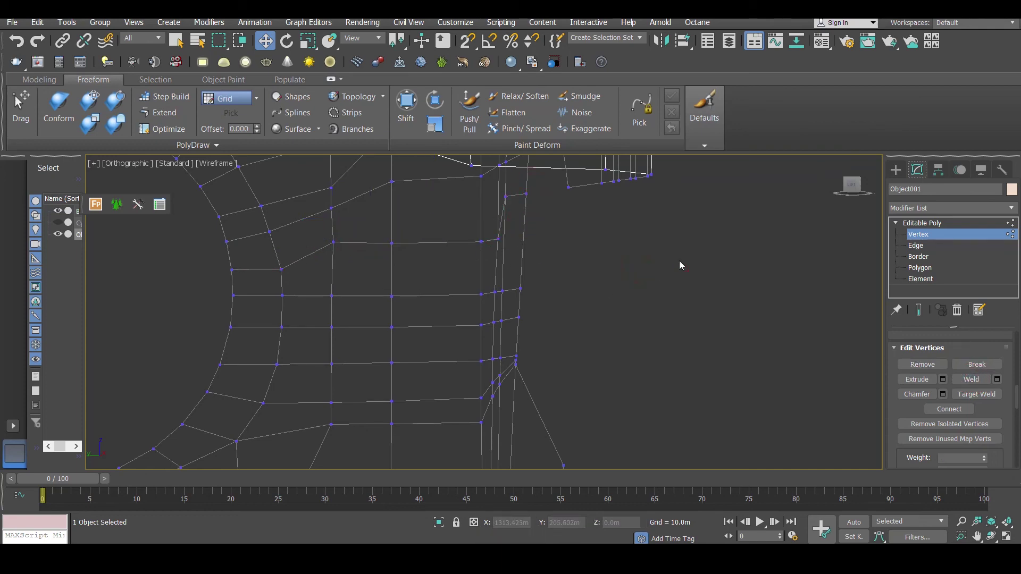
Step: Examine the joined inner shell from several angles, including the vent slots and the round opening
key(F3)
scroll(587, 241, down, 3)
alt+middle_drag(514, 230, 463, 279)
scroll(462, 279, down, 2)
alt+middle_drag(511, 248, 531, 222)
scroll(529, 252, up, 3)
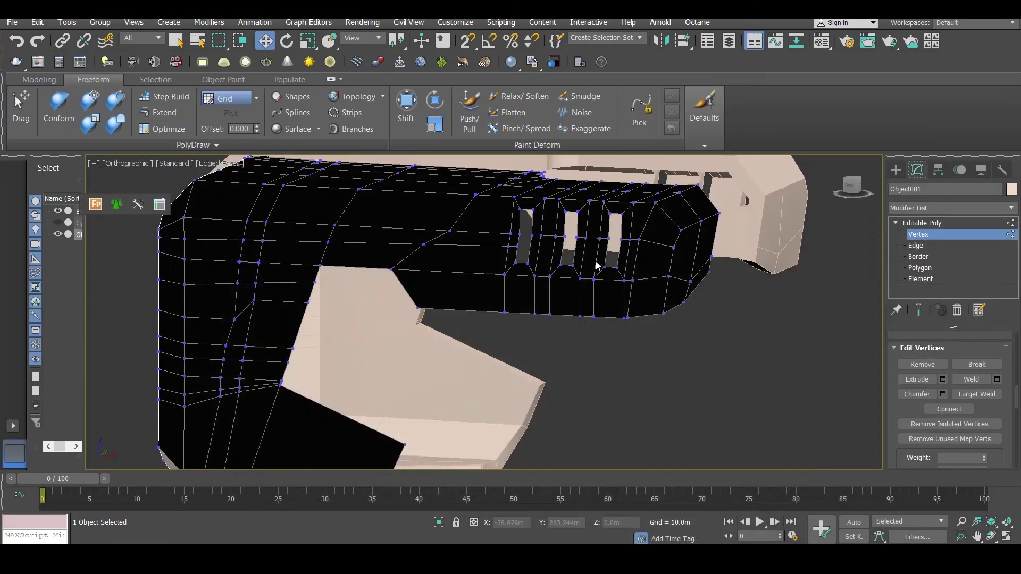
alt+middle_drag(560, 237, 577, 266)
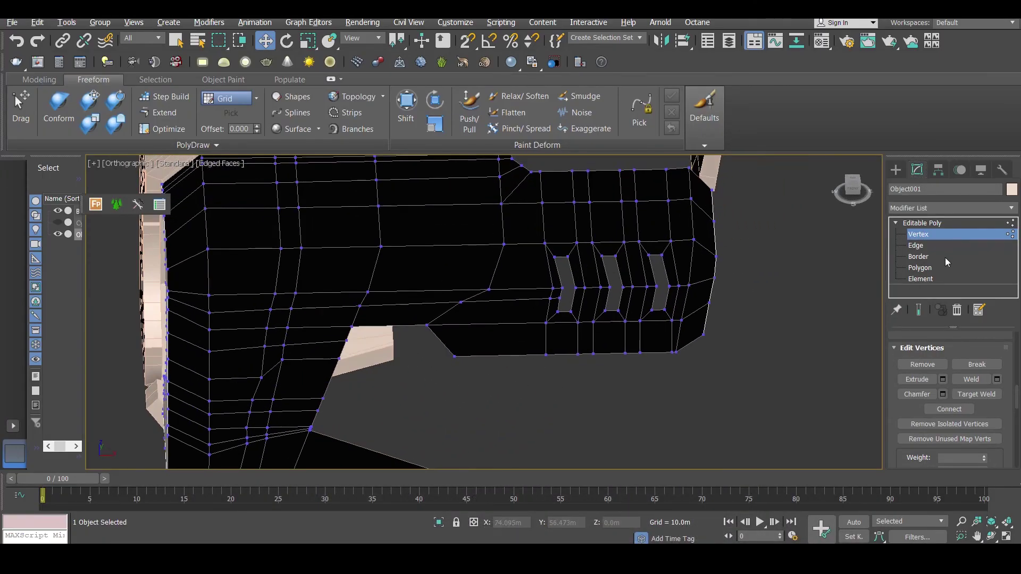
click(920, 268)
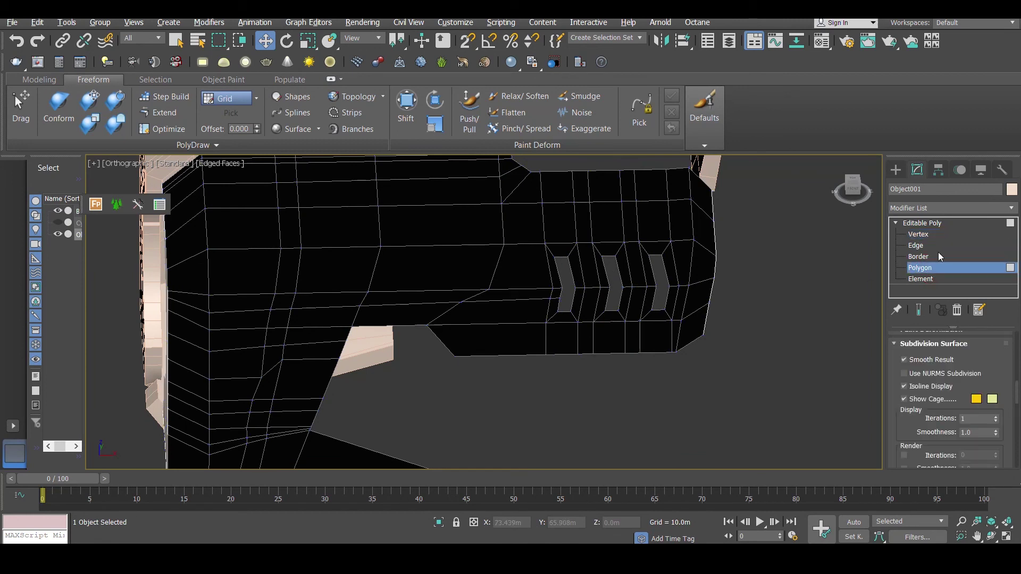
click(919, 235)
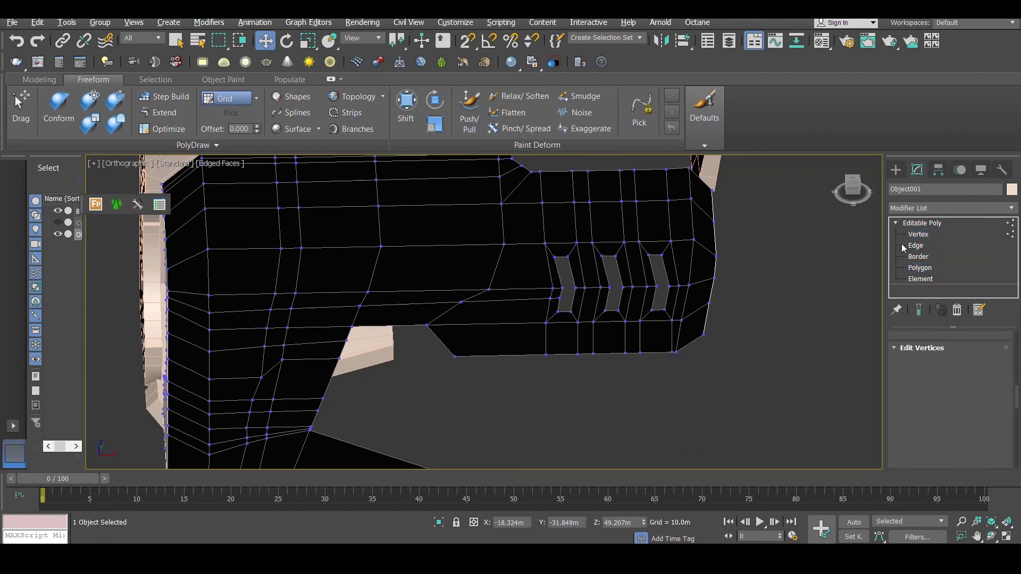
click(554, 257)
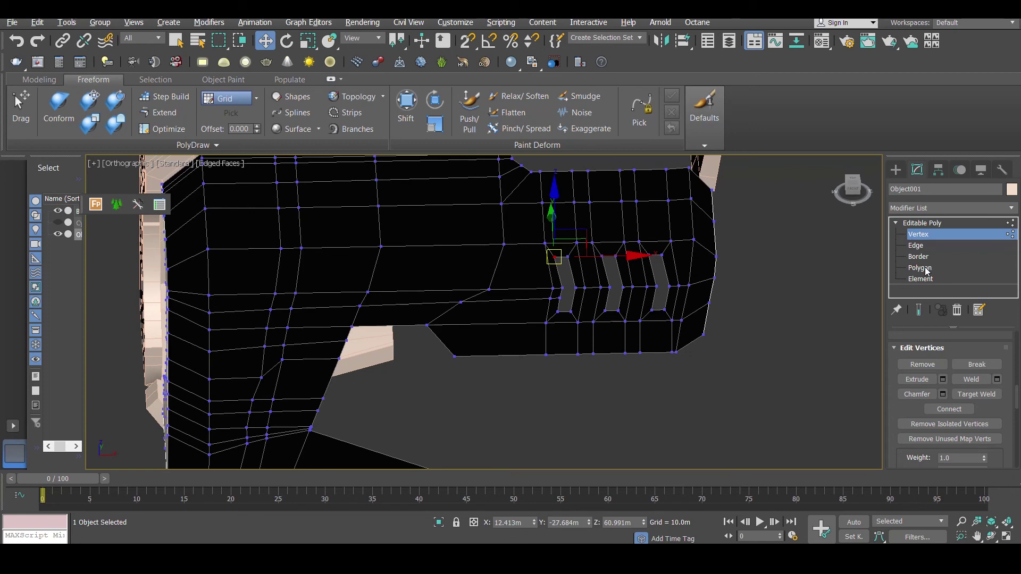
alt+middle_drag(483, 258, 596, 247)
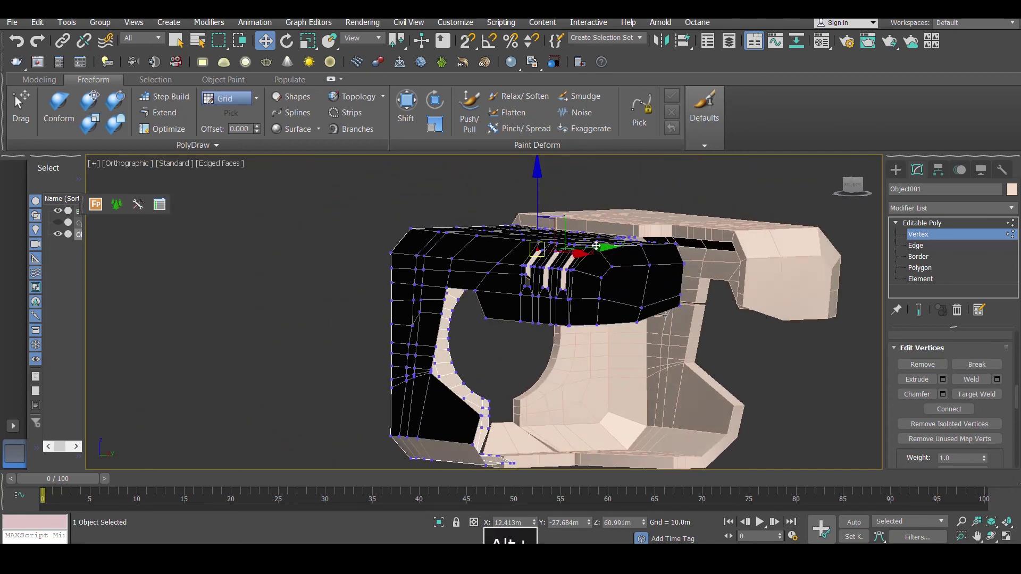
click(935, 223)
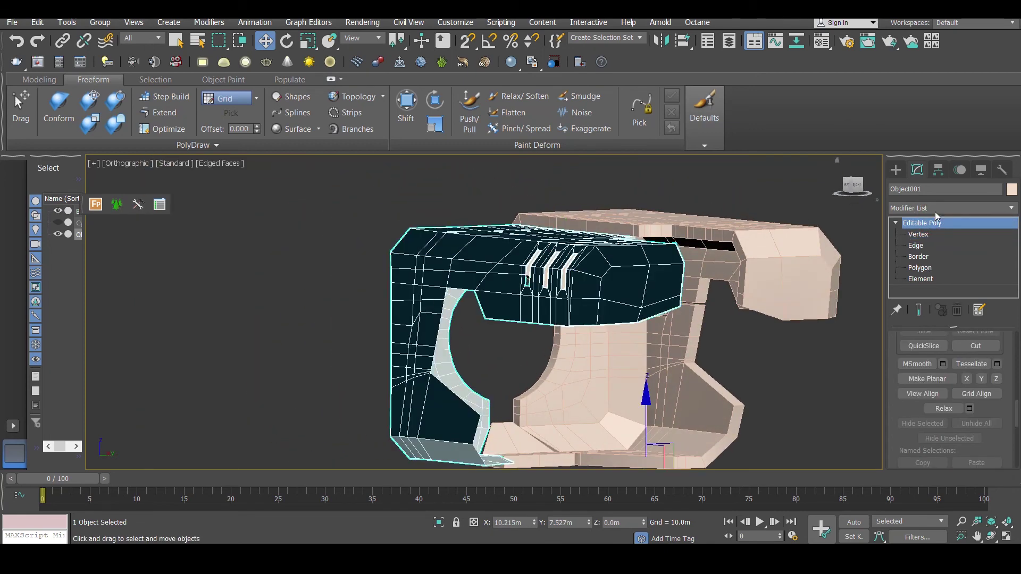
click(929, 234)
alt+middle_drag(426, 311, 504, 315)
scroll(502, 313, down, 2)
scroll(503, 316, up, 2)
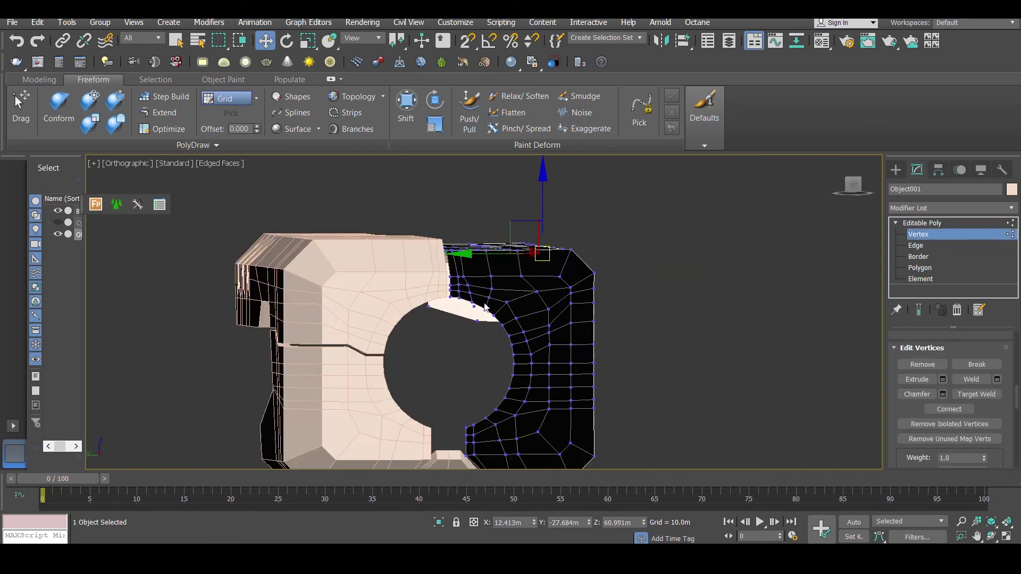
Step: Select the polygon ring around the detached shell's round opening, grow the selection outward and delete it
click(920, 267)
click(534, 341)
click(515, 306)
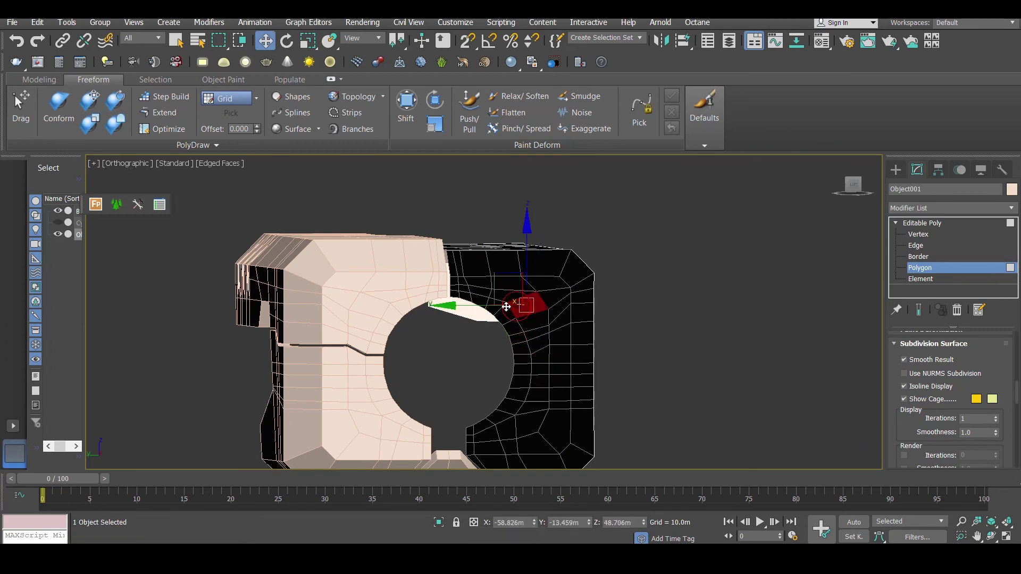
click(490, 314)
click(516, 338)
alt+middle_drag(524, 364, 588, 363)
shift+click(516, 374)
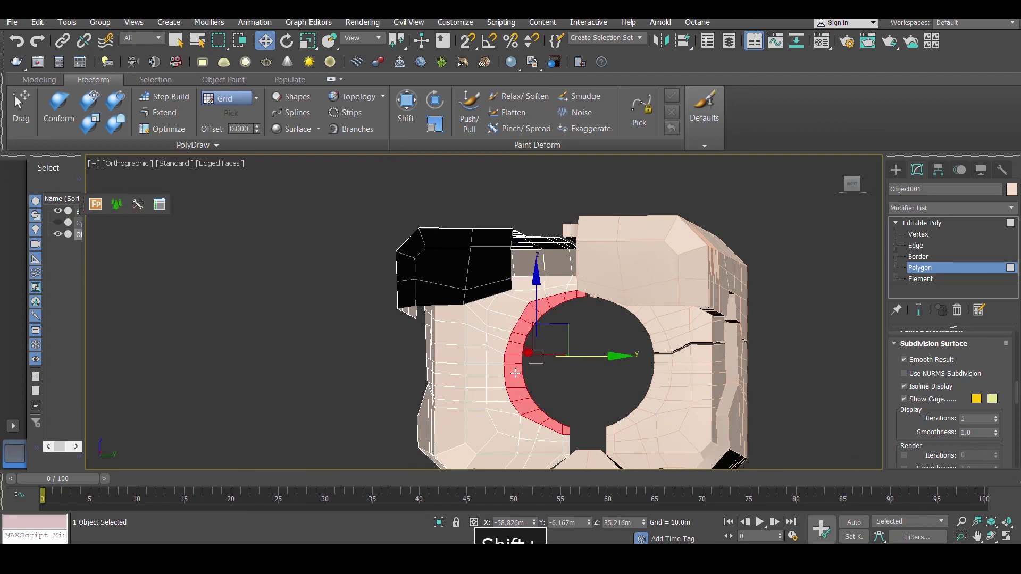
drag(1016, 391, 1019, 335)
click(979, 409)
alt+middle_drag(540, 334, 557, 334)
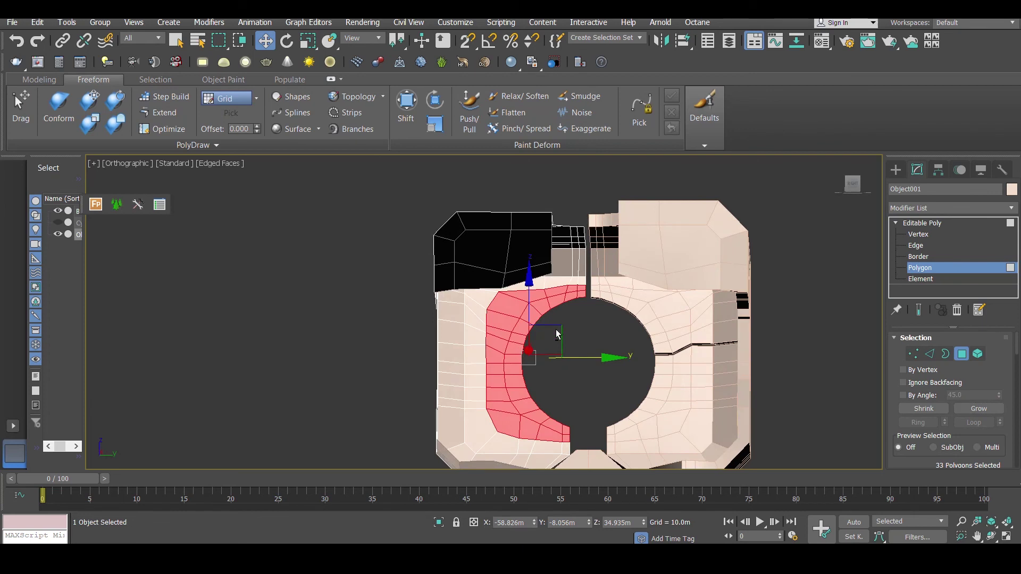
key(Delete)
Step: Straighten the vertices along the vertical side of the enlarged opening by scaling them flat along the Y axis
key(1)
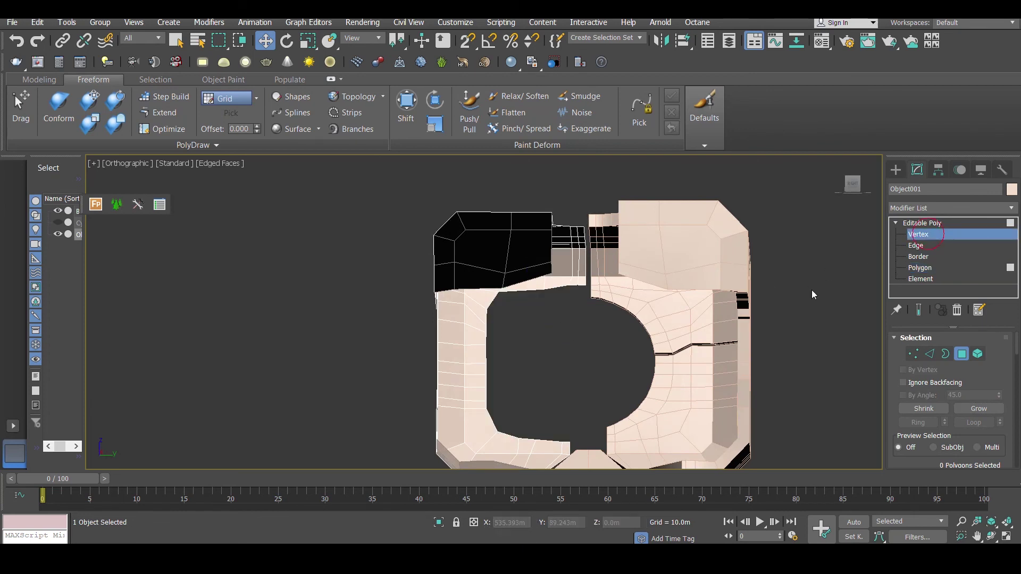
alt+middle_drag(517, 304, 500, 301)
drag(532, 288, 511, 447)
drag(573, 363, 594, 359)
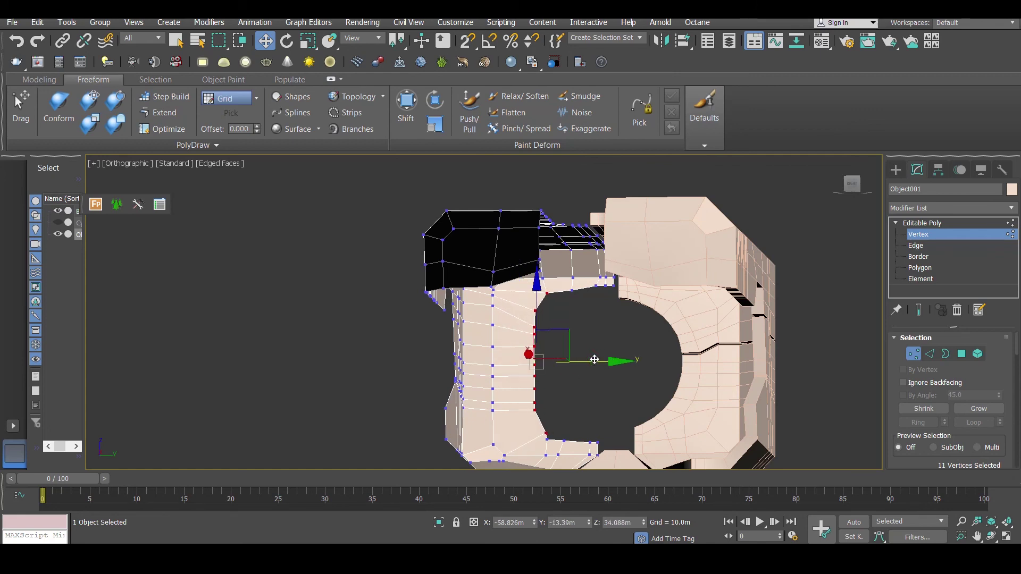
alt+middle_drag(594, 359, 449, 352)
key(r)
drag(632, 363, 72, 308)
drag(617, 366, 445, 345)
click(261, 47)
Step: Flip the detached shell's normals with a Normal modifier and convert the object back to Editable Poly
click(923, 223)
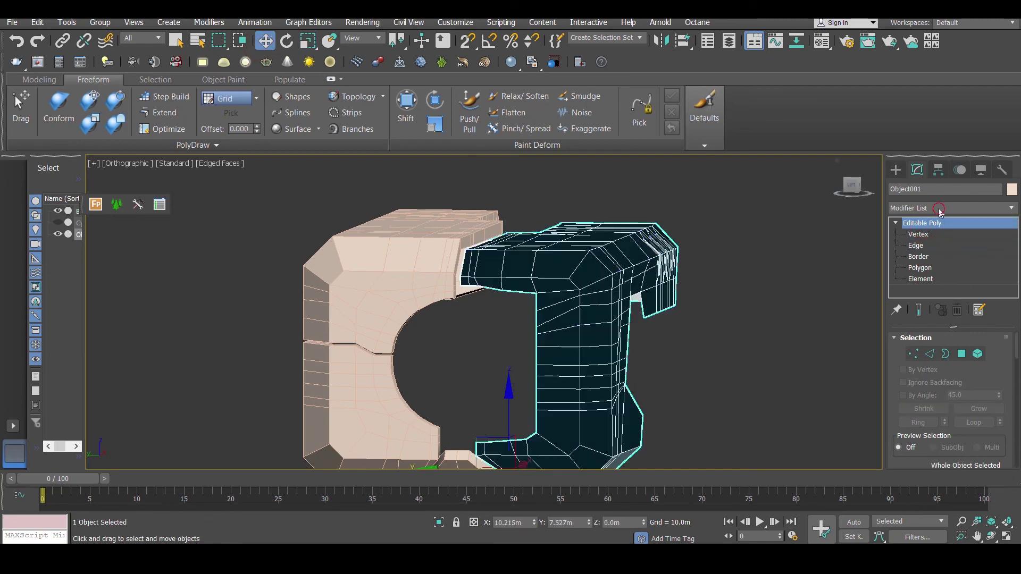
click(939, 208)
key(n)
click(932, 218)
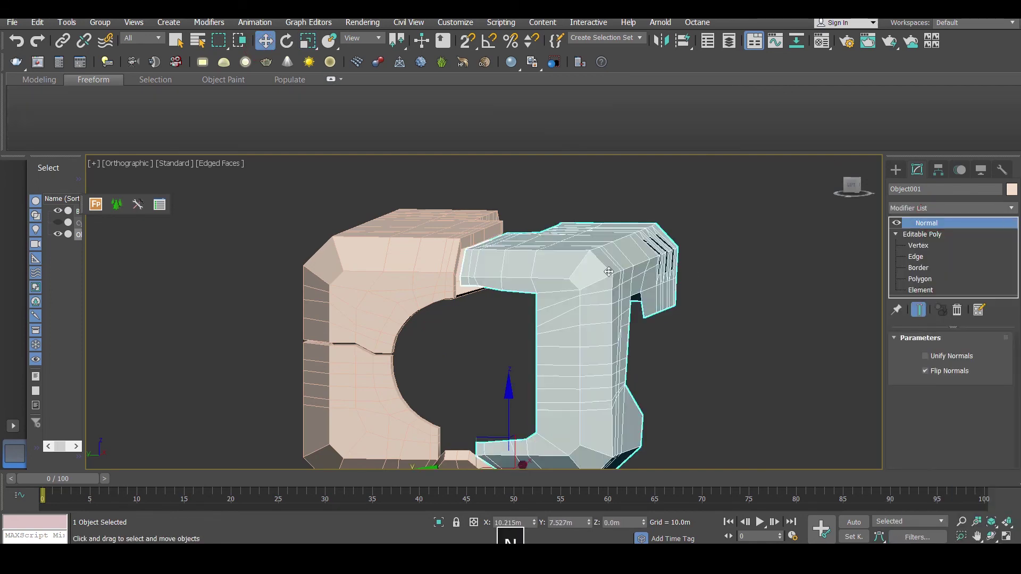
right_click(609, 266)
mouse_move(718, 412)
click(766, 423)
key(F4)
key(F4)
Step: Select the straight vertical edges of the detached shell's opening and extend them along the Y axis as new polygon strips across the gap
click(893, 224)
click(911, 245)
scroll(563, 323, up, 3)
alt+middle_drag(515, 318, 535, 328)
scroll(536, 330, down, 3)
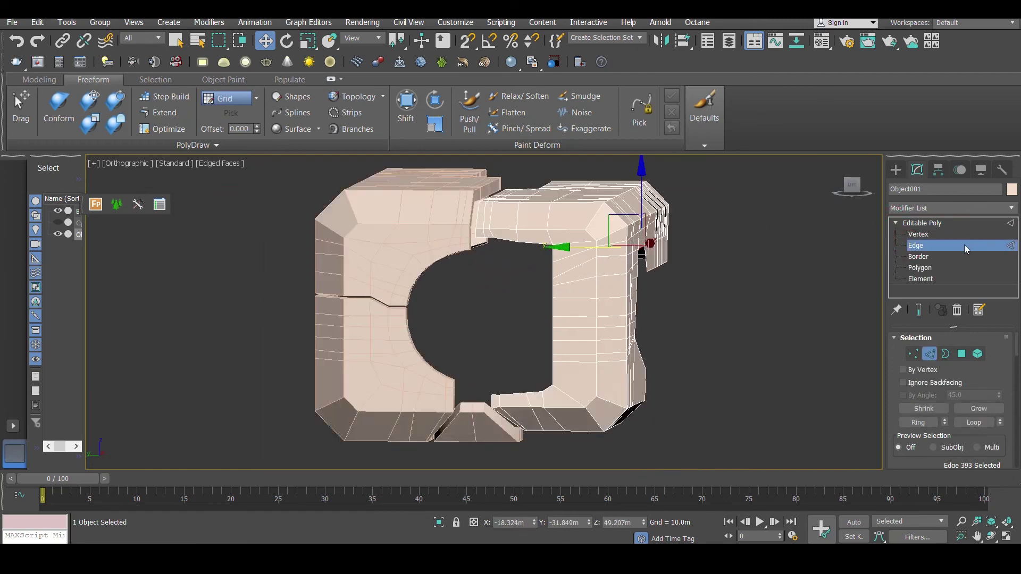
click(551, 292)
click(972, 423)
alt+drag(656, 170, 541, 233)
scroll(550, 382, up, 2)
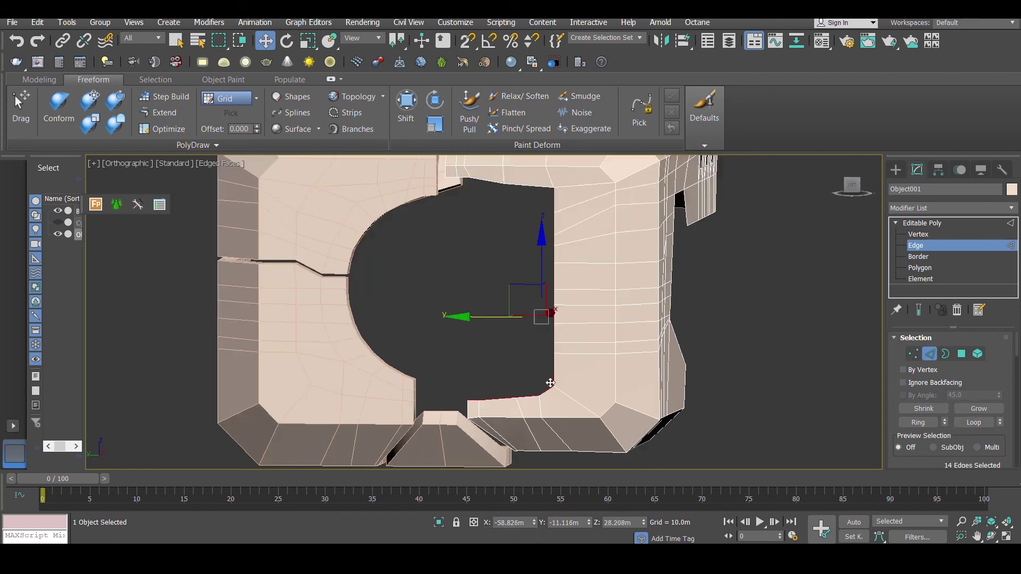
alt+drag(553, 425, 553, 425)
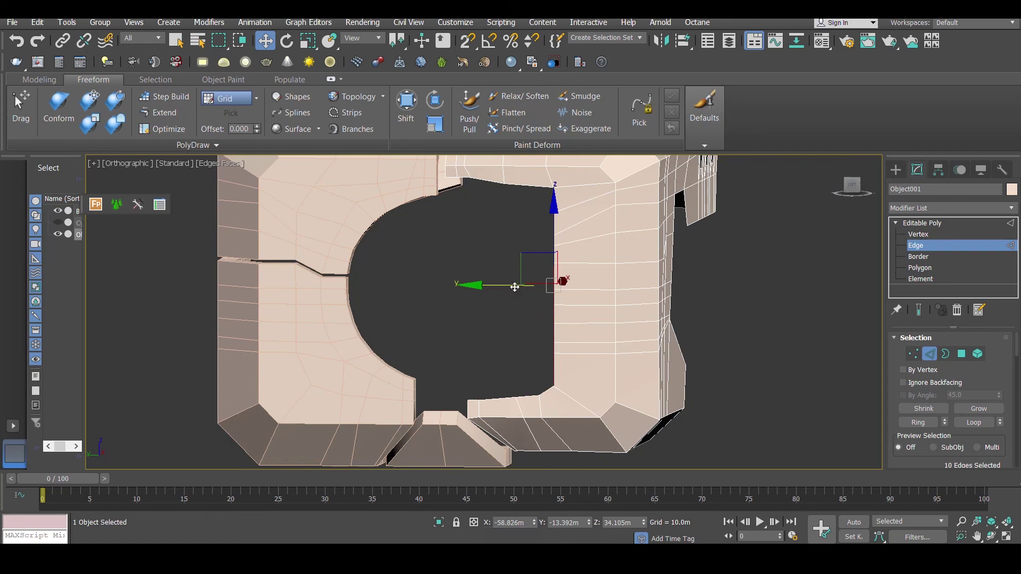
drag(516, 282, 384, 286)
Step: Target-weld the vertices along the opening's upper rim to the matching top vertices of the new polygon strips
click(920, 234)
scroll(1006, 379, down, 2)
scroll(1006, 379, down, 6)
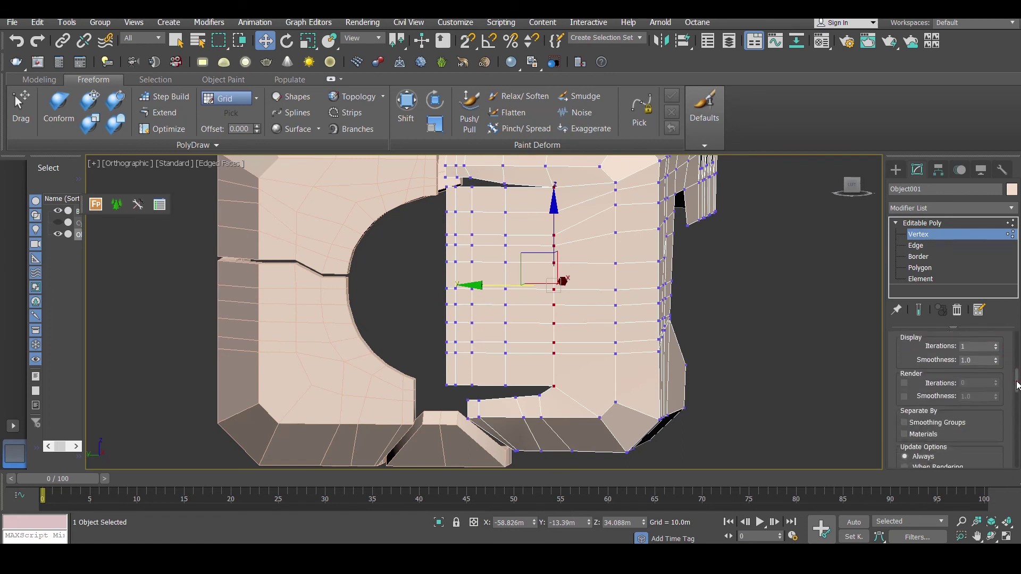
click(996, 351)
scroll(452, 181, up, 5)
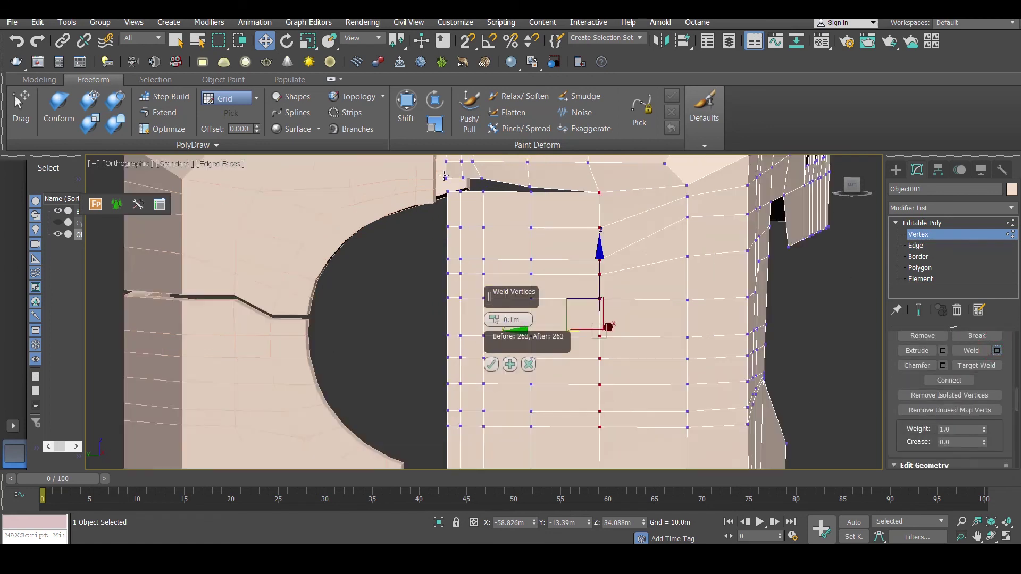
click(448, 179)
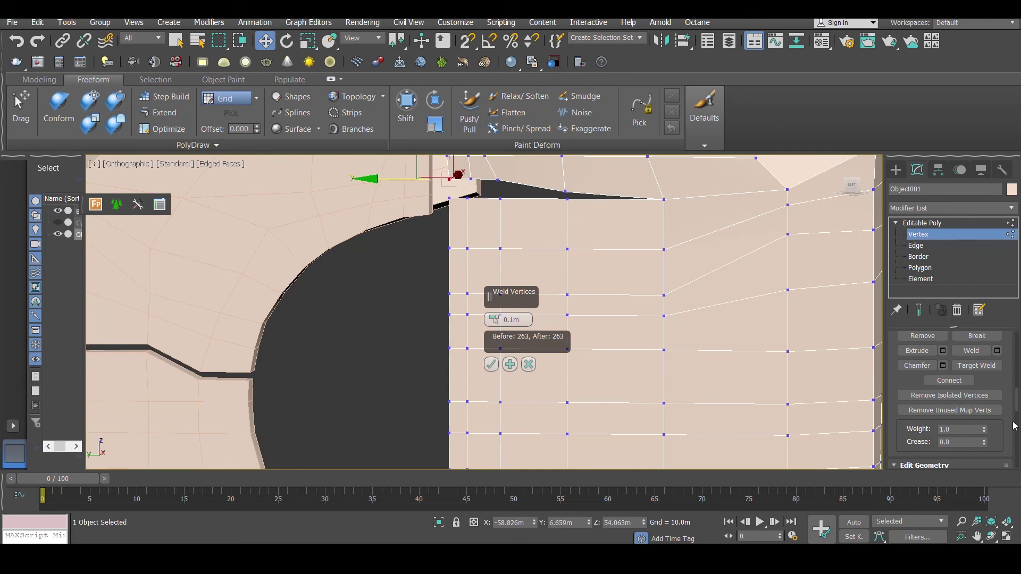
click(979, 365)
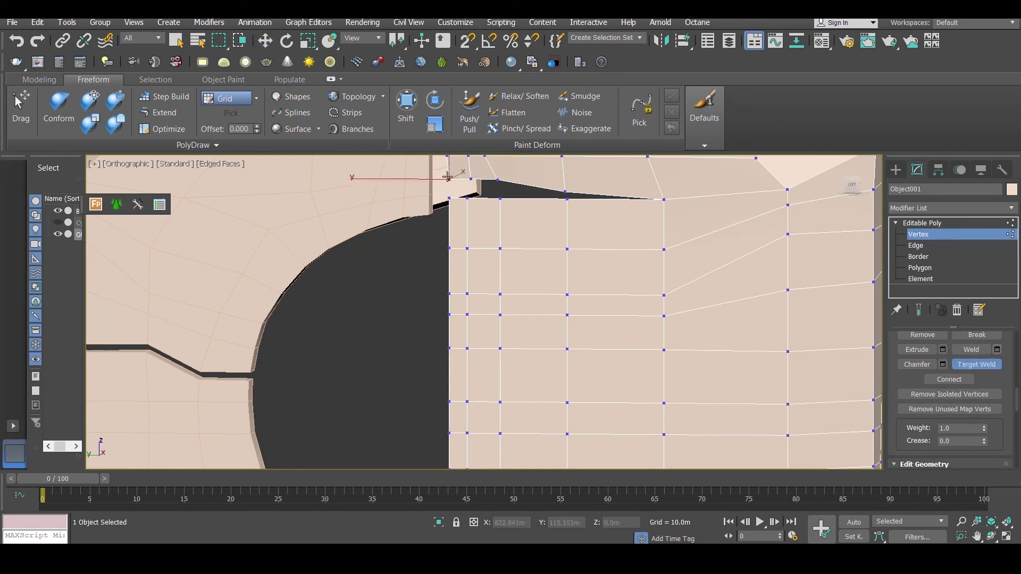
click(448, 200)
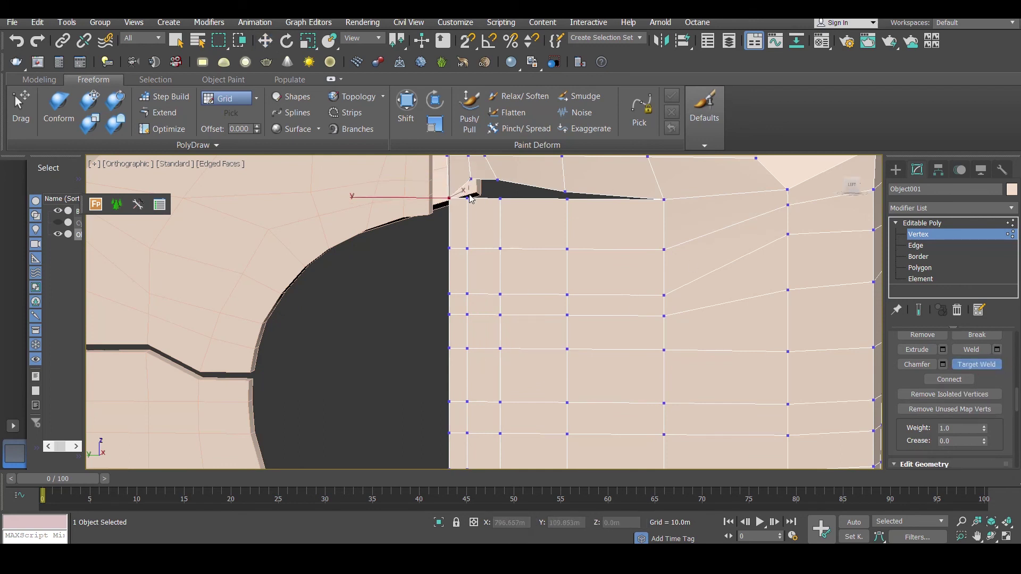
click(500, 199)
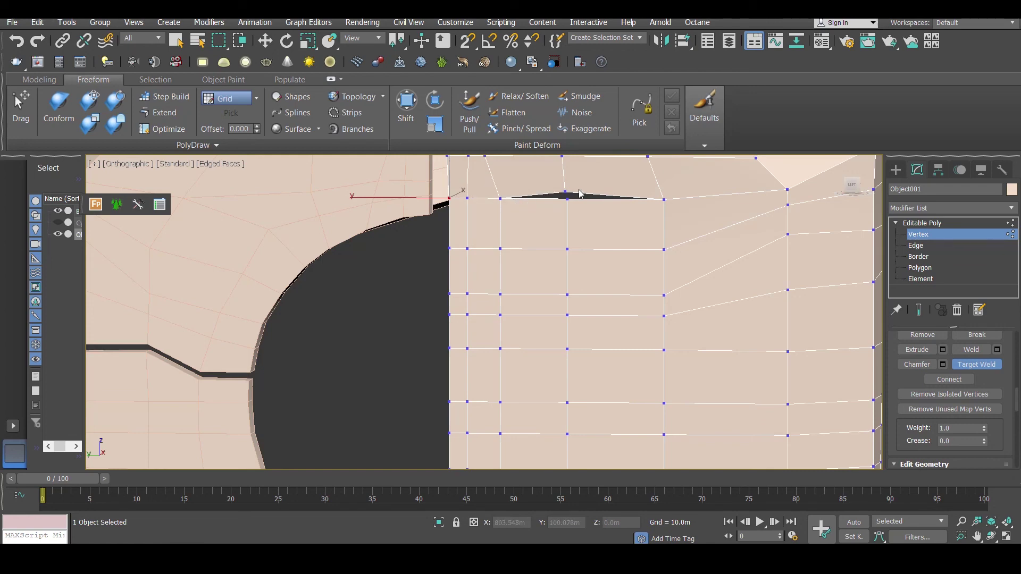
click(567, 200)
Step: Target-weld the vertices along the opening's lower rim to the matching bottom vertices of the new polygon strips
scroll(557, 346, down, 2)
middle_drag(568, 373, 543, 242)
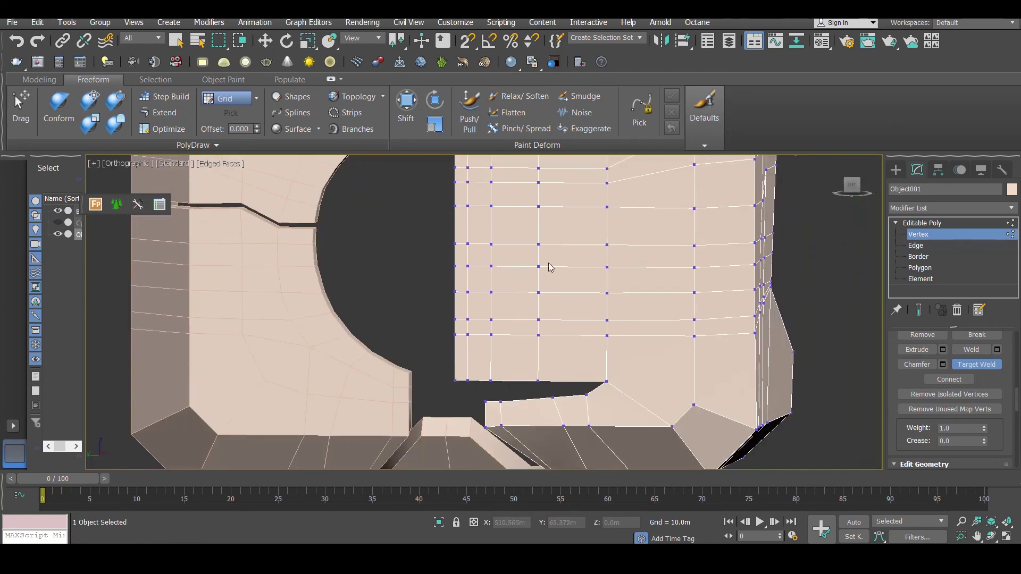
scroll(543, 340, up, 2)
middle_drag(570, 463, 563, 398)
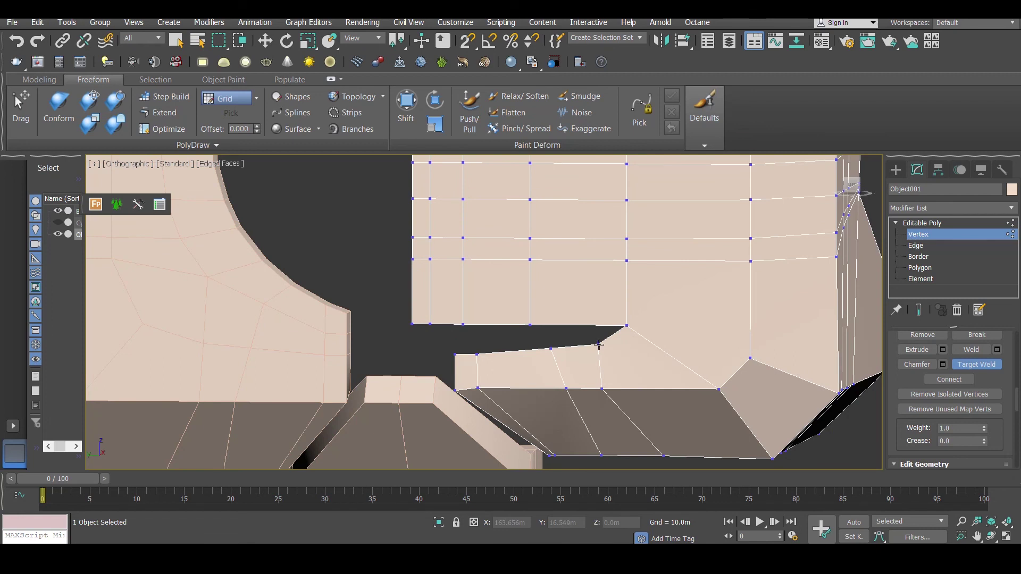
click(623, 326)
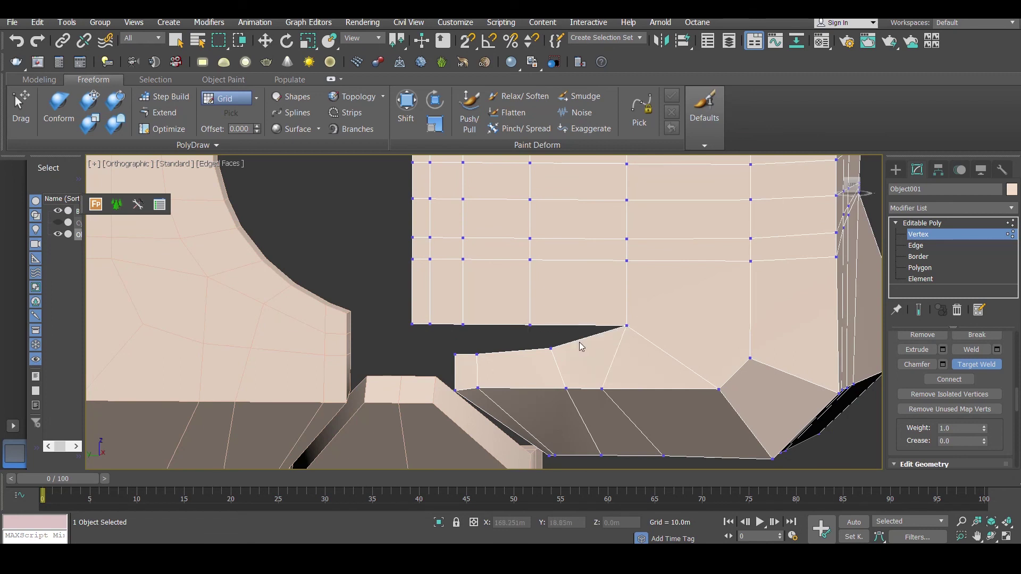
click(529, 325)
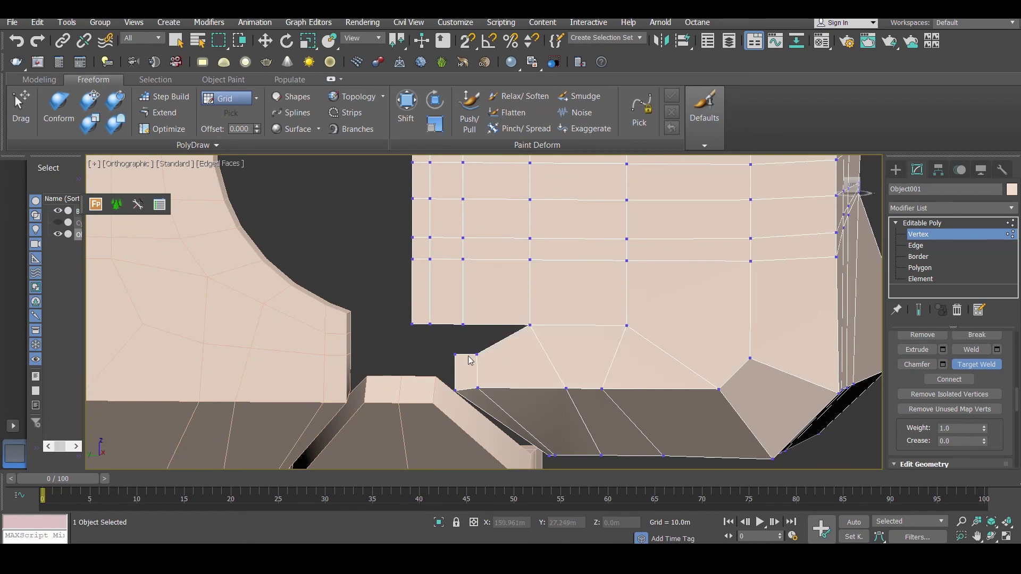
click(462, 324)
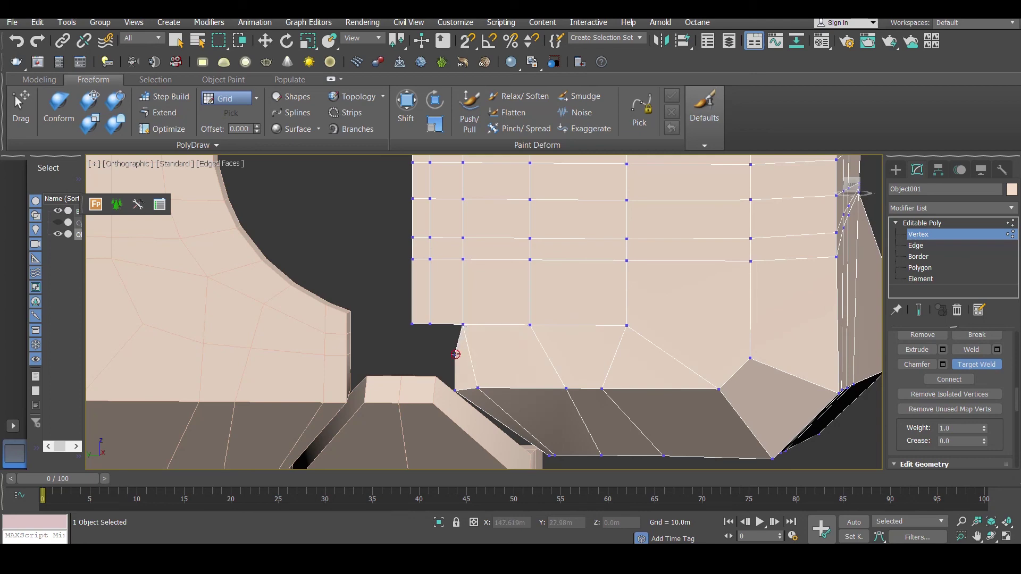
click(429, 324)
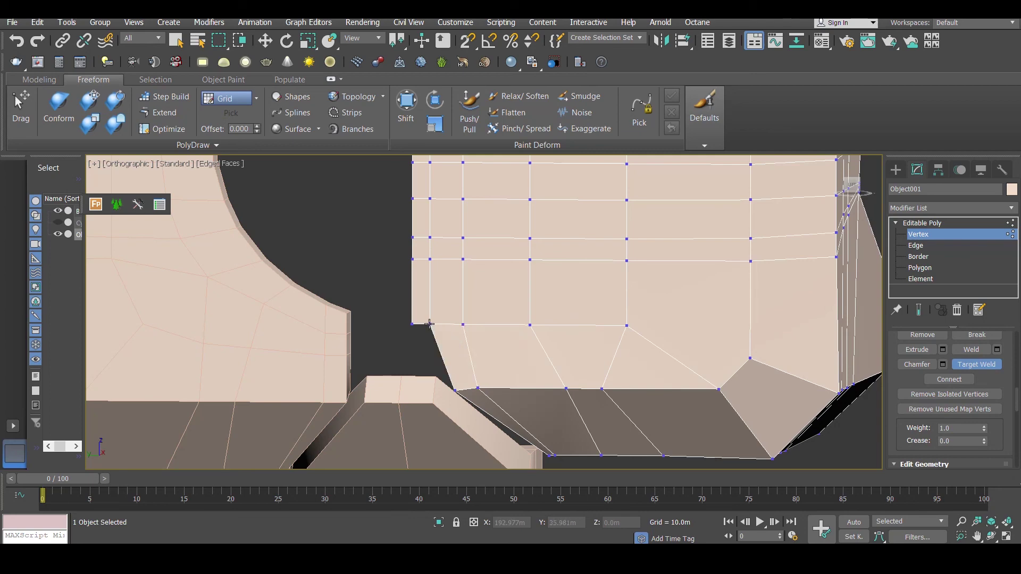
click(430, 324)
Step: Move the corner vertices at the far end of the shell's bottom flange along the Y axis to widen the flange
alt+middle_drag(459, 342, 482, 339)
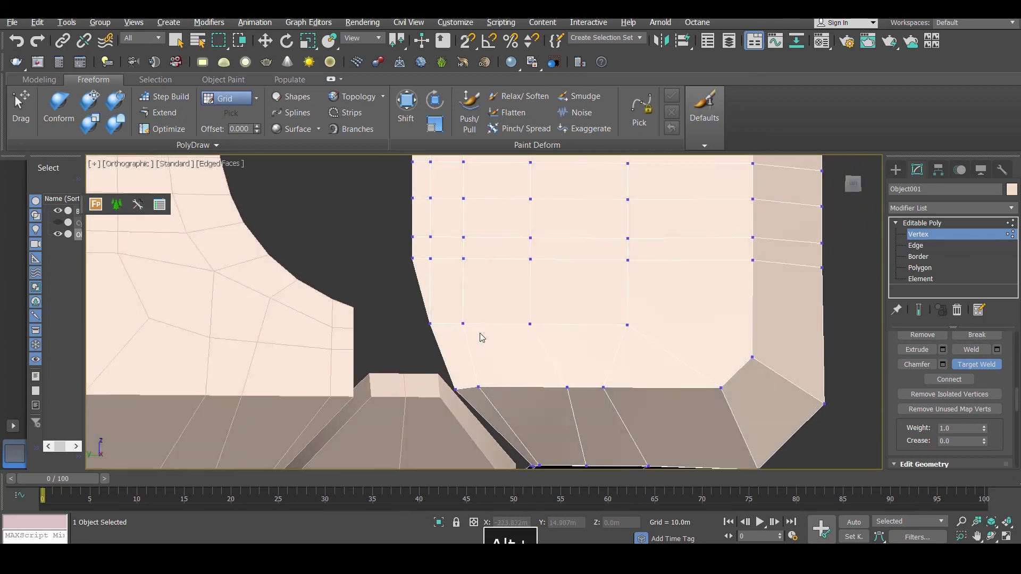
scroll(485, 340, down, 2)
alt+middle_drag(533, 389, 522, 360)
scroll(523, 360, down, 2)
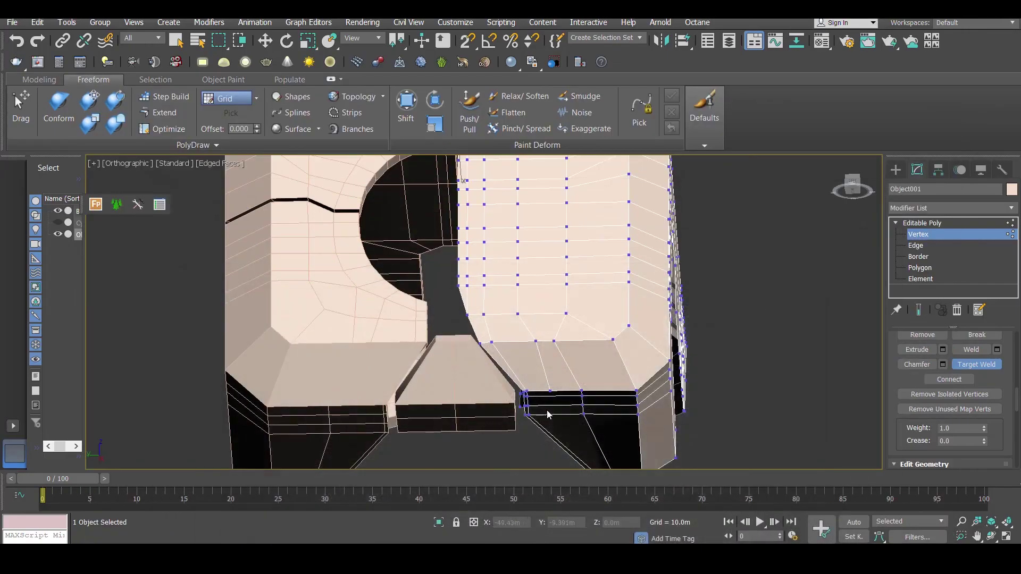
scroll(548, 414, down, 5)
alt+middle_drag(510, 401, 429, 263)
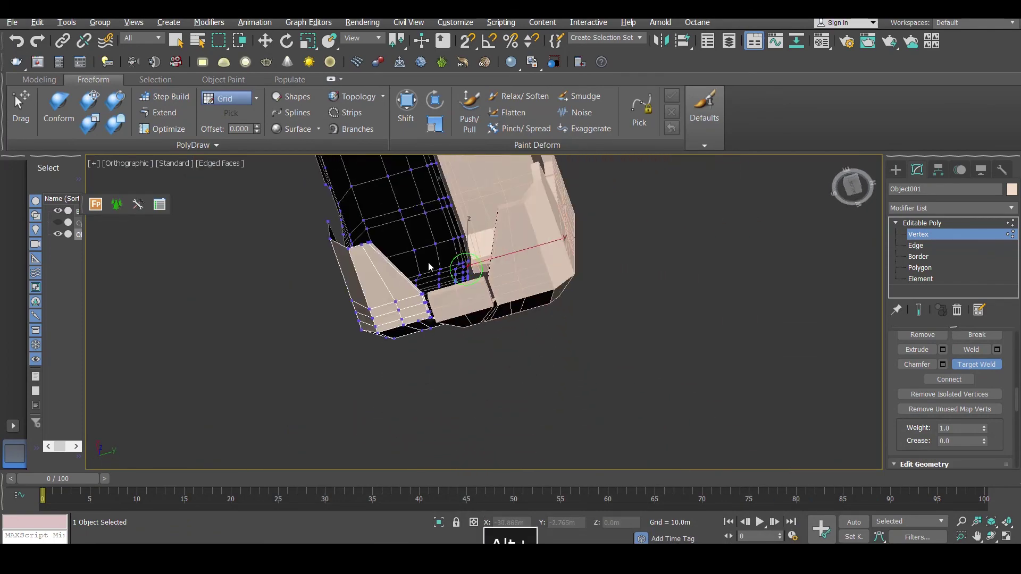
key(w)
scroll(369, 244, up, 3)
click(371, 242)
drag(416, 231, 481, 205)
click(366, 242)
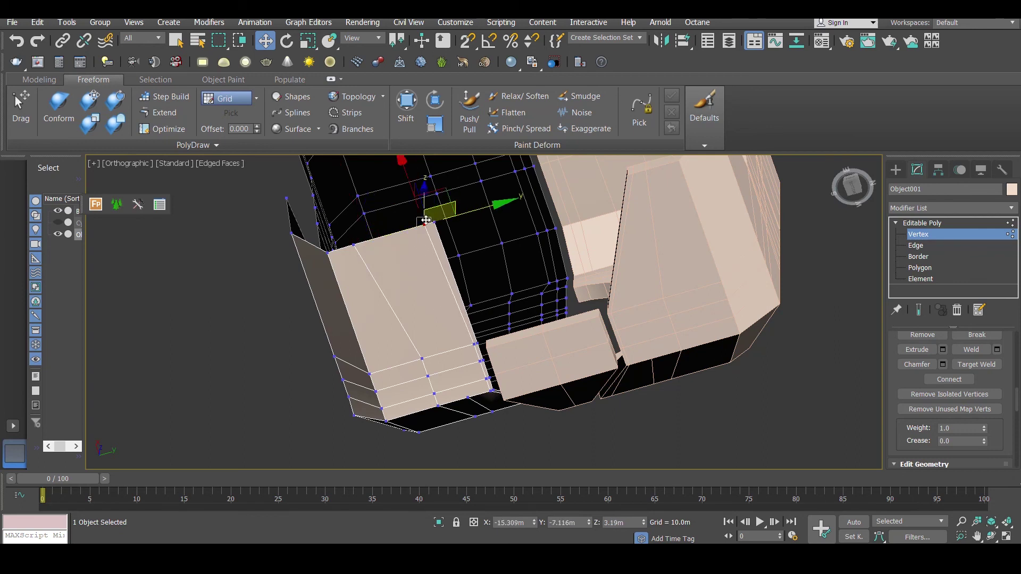
click(355, 244)
drag(424, 224, 458, 215)
Step: Select the group of vertices on the free side of the bottom flange and shift them along the Y axis
scroll(474, 264, down, 2)
alt+middle_drag(474, 264, 378, 281)
drag(324, 264, 359, 330)
drag(309, 299, 286, 302)
click(366, 341)
alt+middle_drag(366, 342, 401, 406)
scroll(401, 407, up, 3)
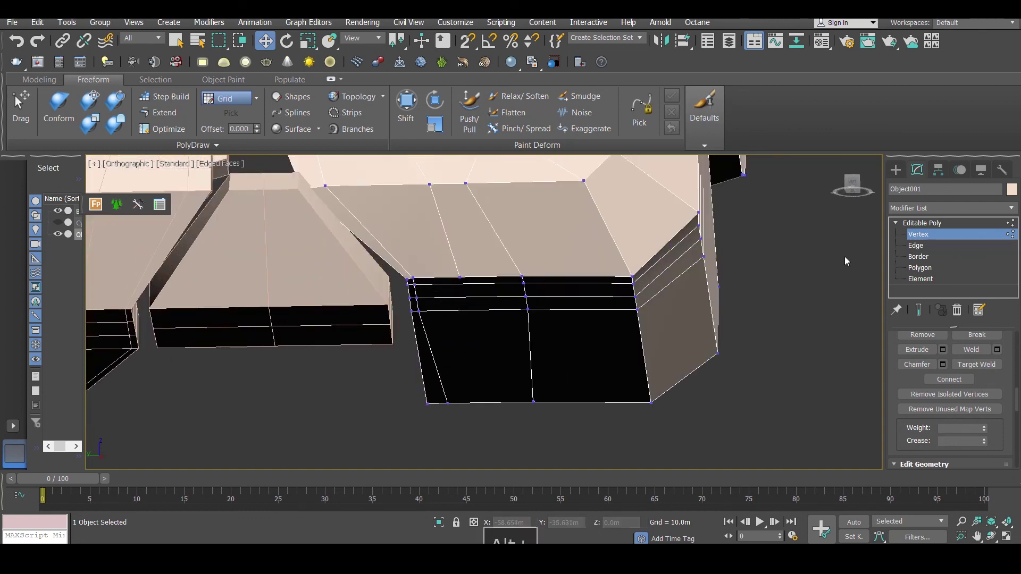
key(2)
click(426, 376)
scroll(997, 403, up, 10)
click(992, 375)
alt+middle_drag(412, 230, 434, 359)
scroll(434, 360, down, 4)
alt+middle_drag(459, 176, 475, 236)
alt+drag(482, 197, 406, 334)
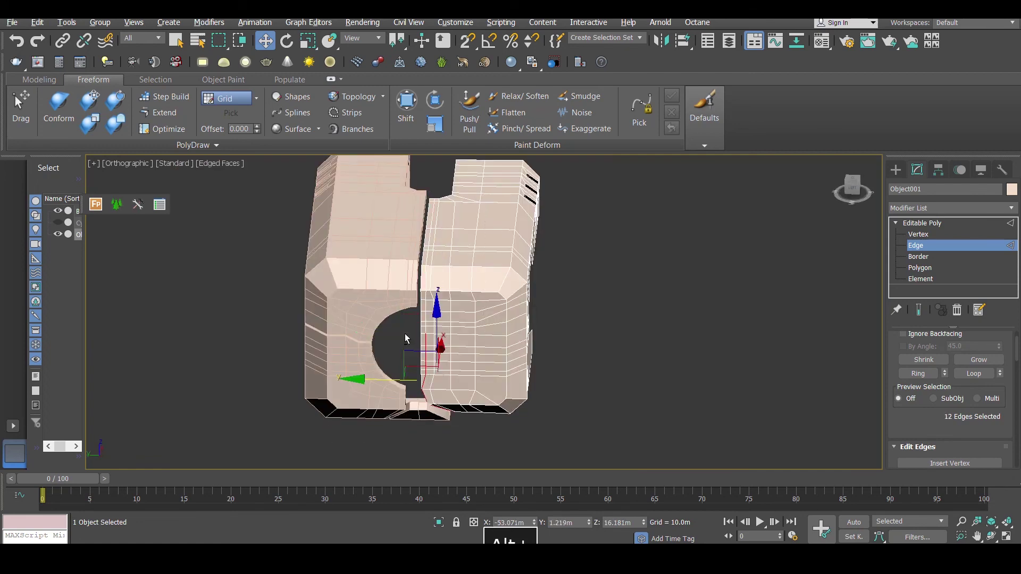
click(926, 258)
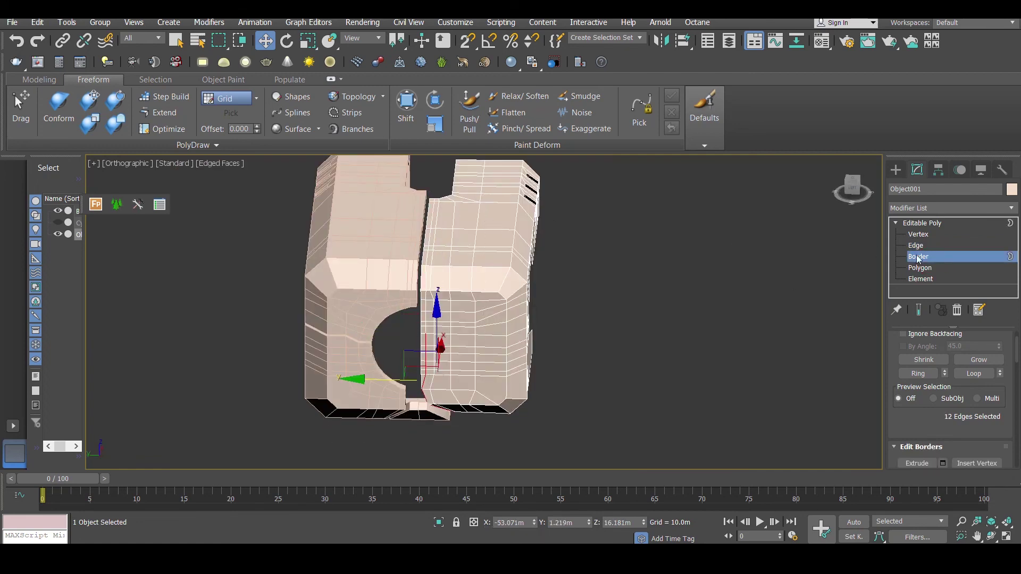
Step: Select the narrow polygon strip along the detached shell's inner side and delete it, including the leftover polygon at its lower end
key(4)
scroll(436, 203, up, 4)
click(427, 198)
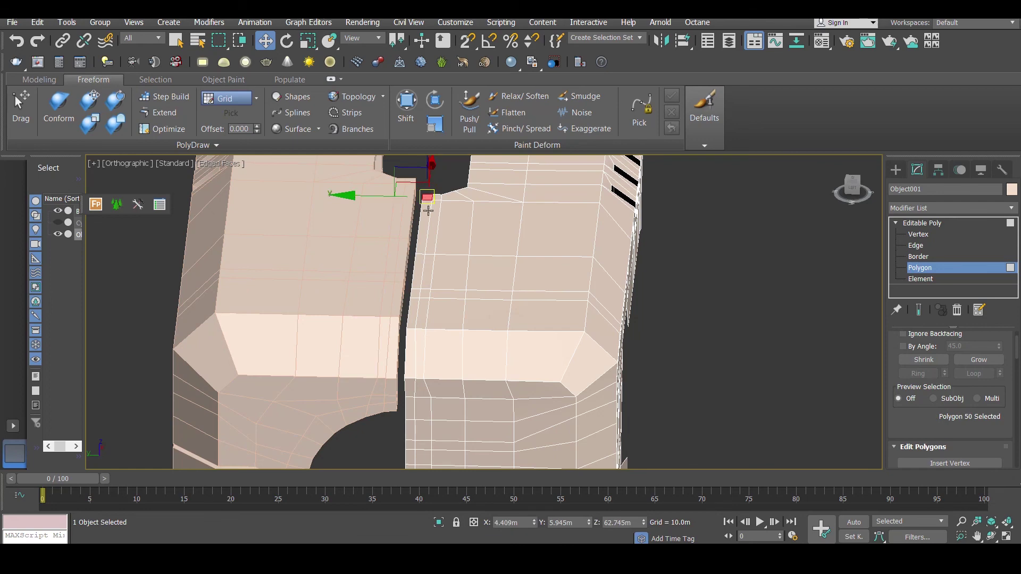
shift+click(425, 215)
scroll(434, 289, down, 4)
scroll(433, 289, up, 1)
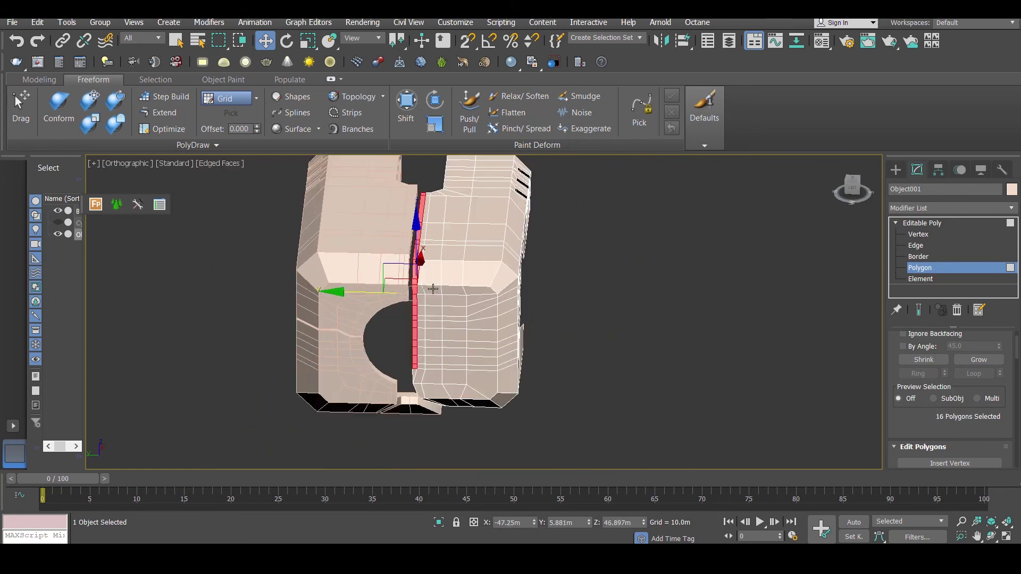
key(Delete)
scroll(420, 340, up, 2)
click(410, 400)
key(Delete)
scroll(428, 250, down, 3)
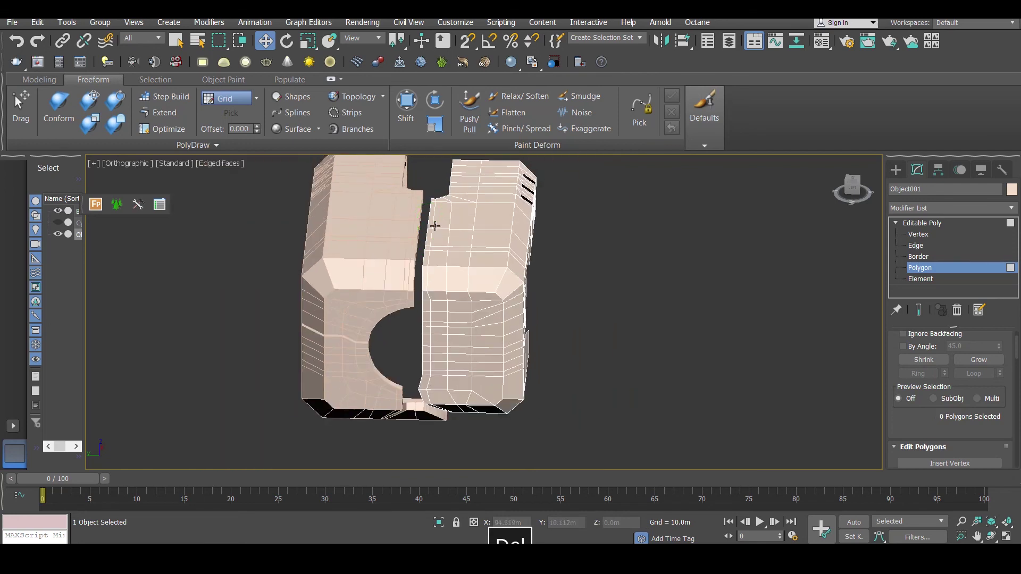
Step: Select the next vertical polygon strip along the shell's new inner edge and delete it
click(432, 213)
shift+click(427, 257)
shift+click(427, 309)
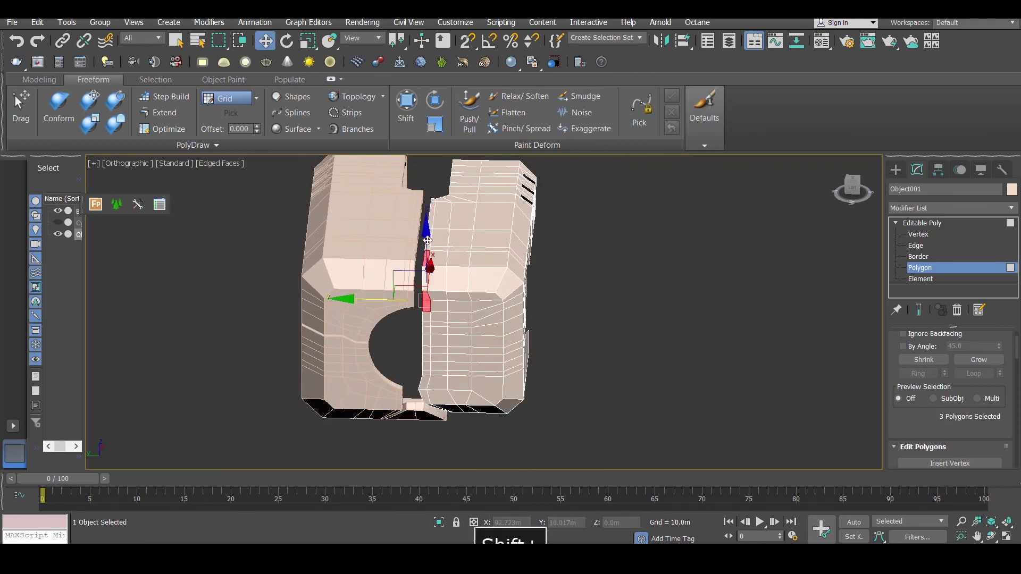
click(431, 219)
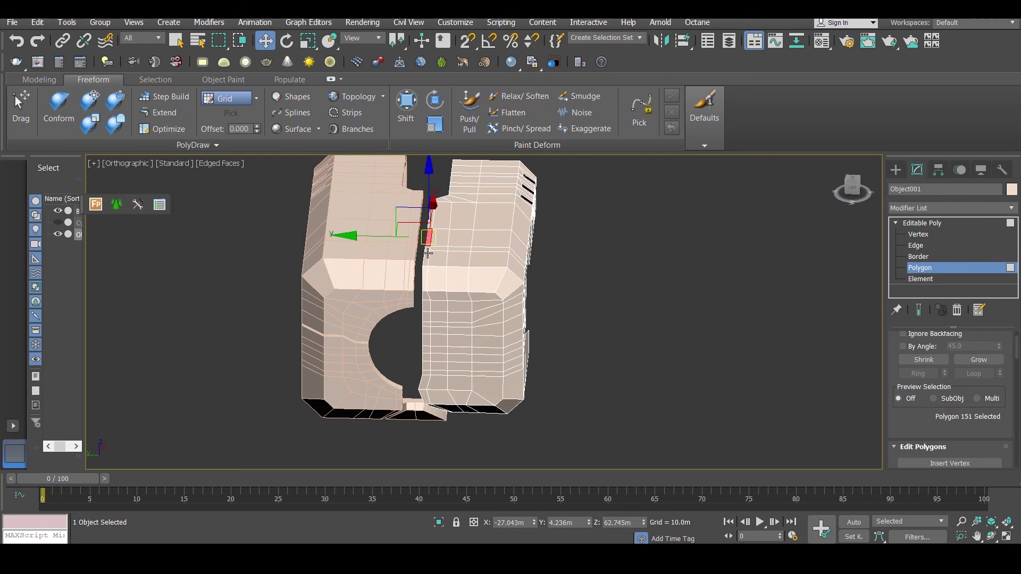
shift+click(432, 221)
key(Delete)
alt+middle_drag(465, 384, 471, 291)
scroll(465, 284, up, 3)
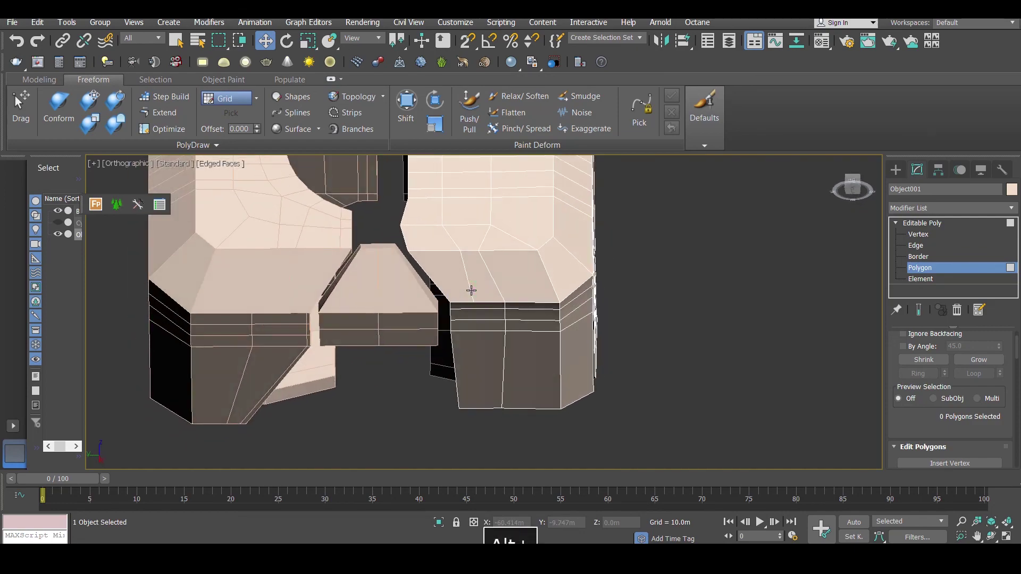
click(919, 235)
alt+middle_drag(389, 298, 485, 297)
scroll(443, 312, down, 5)
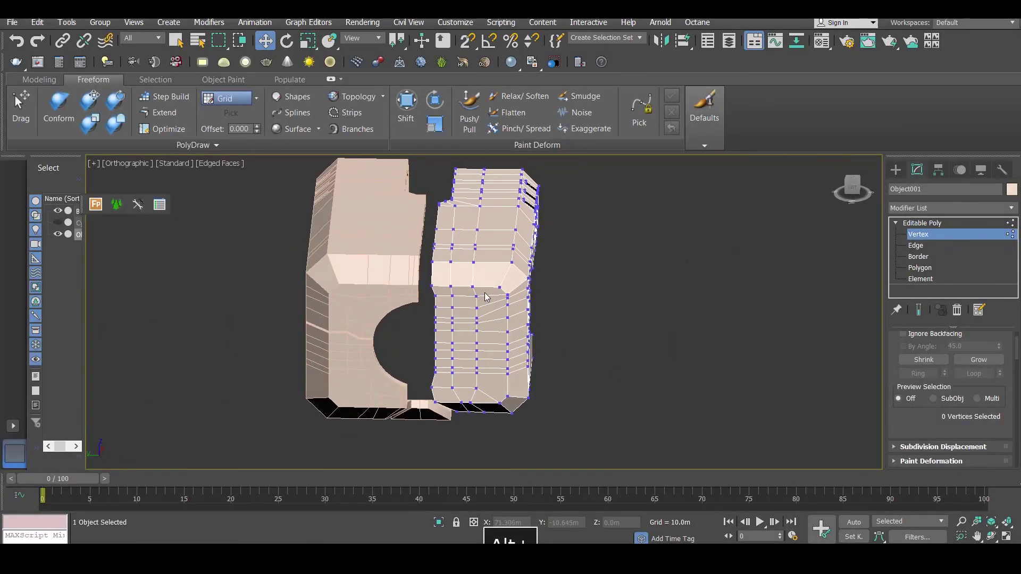
scroll(450, 220, up, 2)
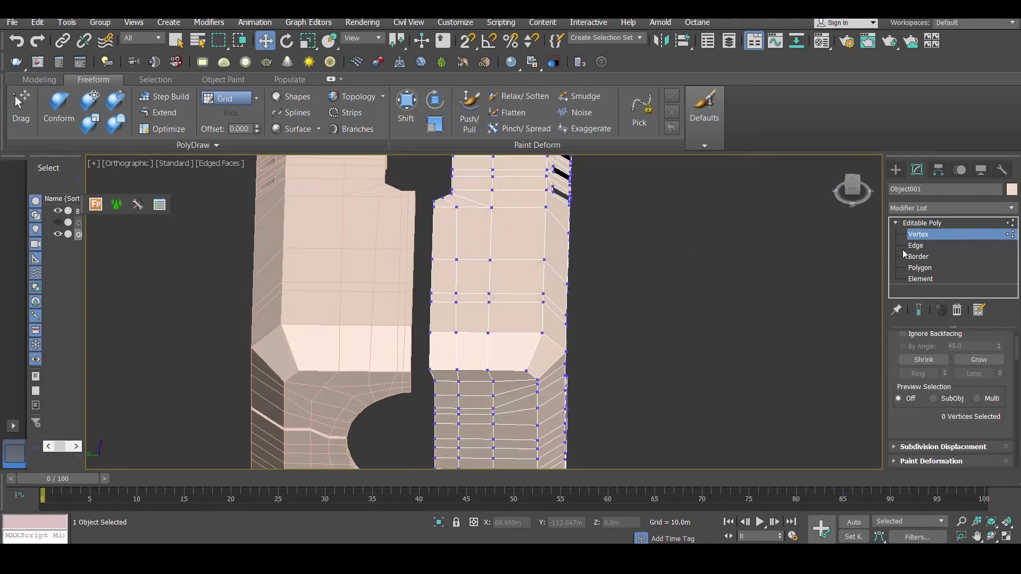
click(920, 268)
click(901, 224)
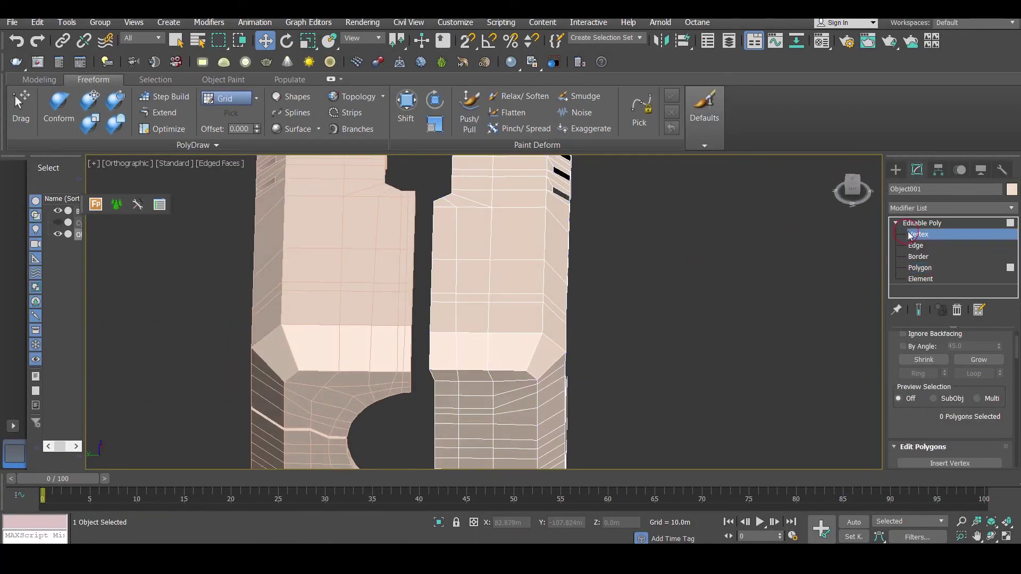
click(918, 234)
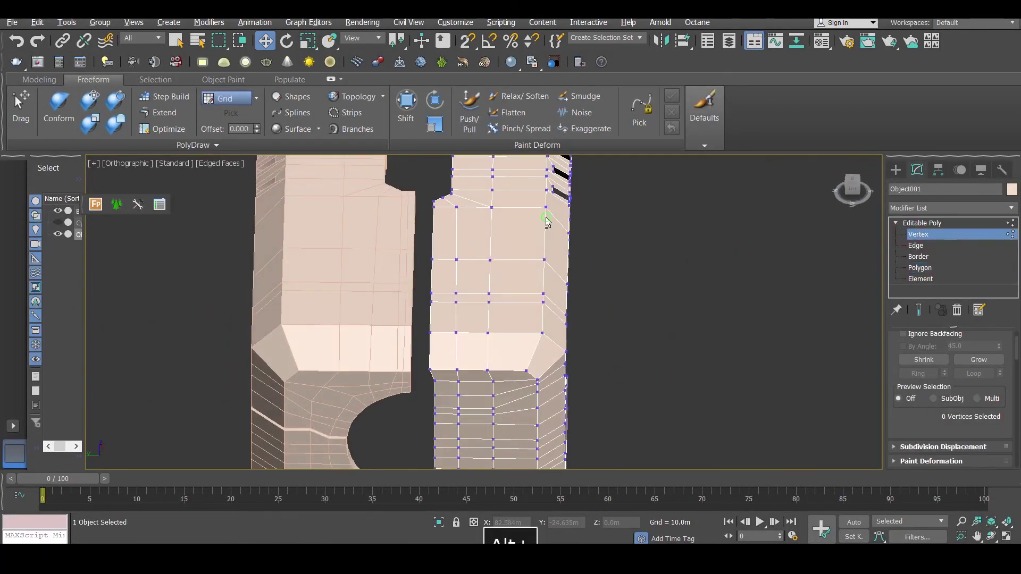
Step: Delete the remaining outermost polygon strip running from the shell's top down through the lower bevel
click(921, 268)
click(439, 215)
shift+click(444, 285)
alt+middle_drag(445, 285, 469, 278)
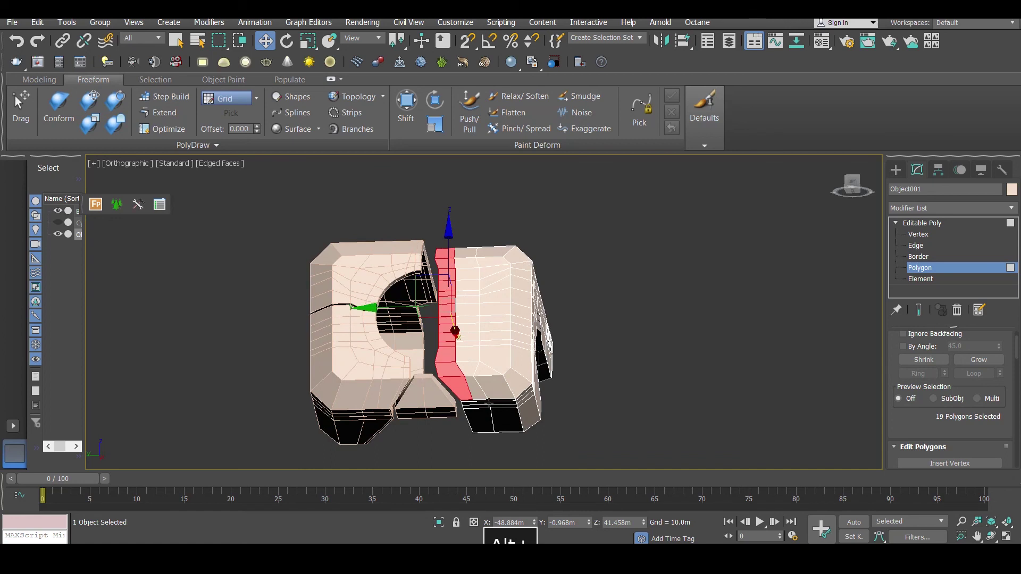
scroll(472, 410, up, 2)
click(471, 410)
Step: Delete the adjoining column of polygons on the inner end of the shell's bottom flange
scroll(472, 415, up, 3)
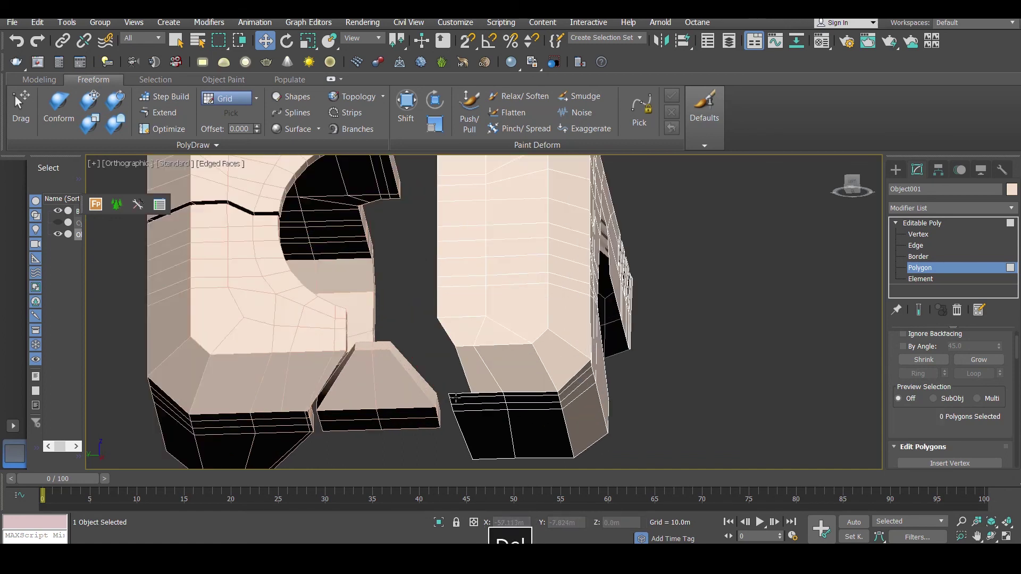
shift+click(479, 431)
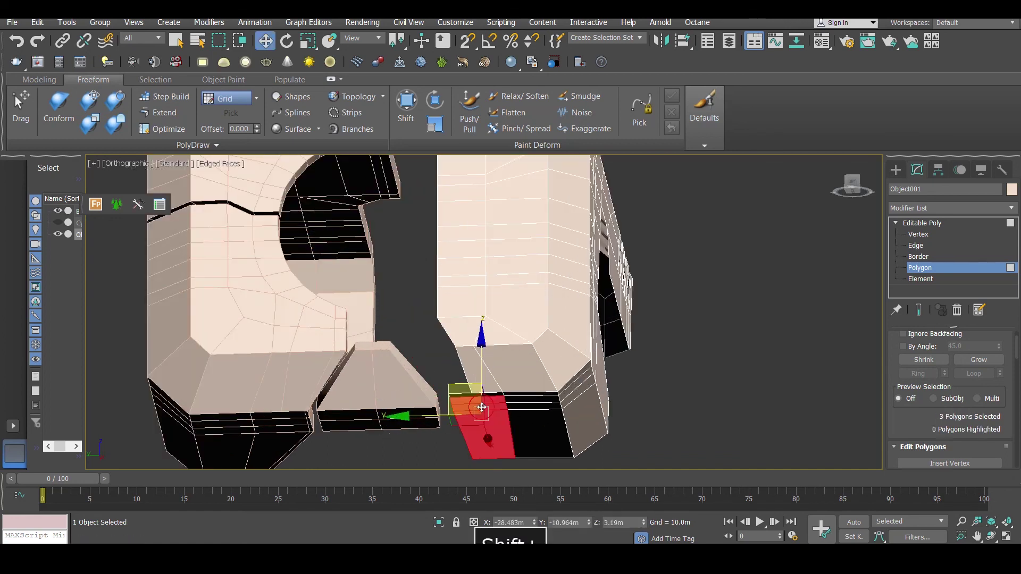
key(Delete)
key(ctrl+z)
key(Delete)
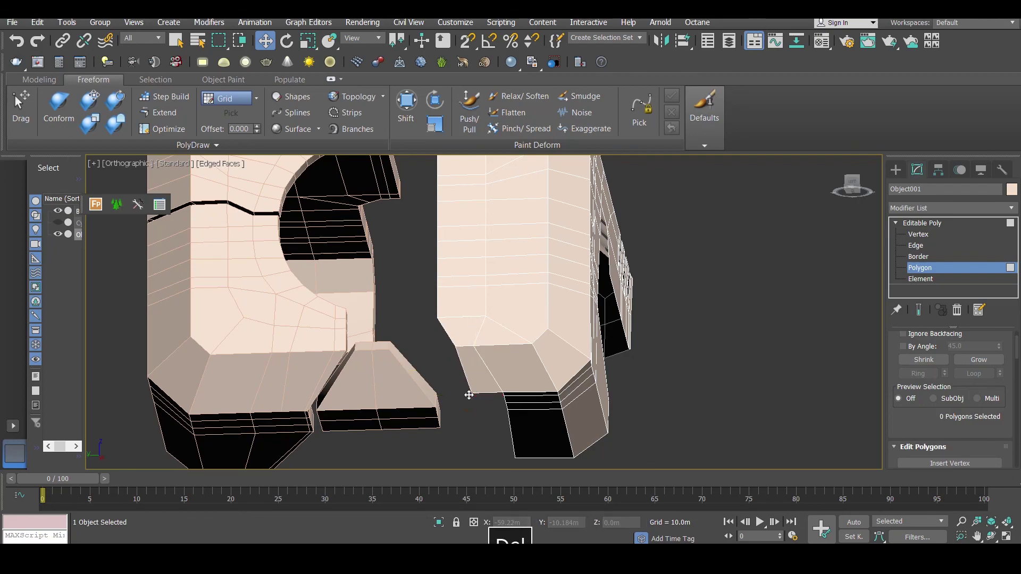